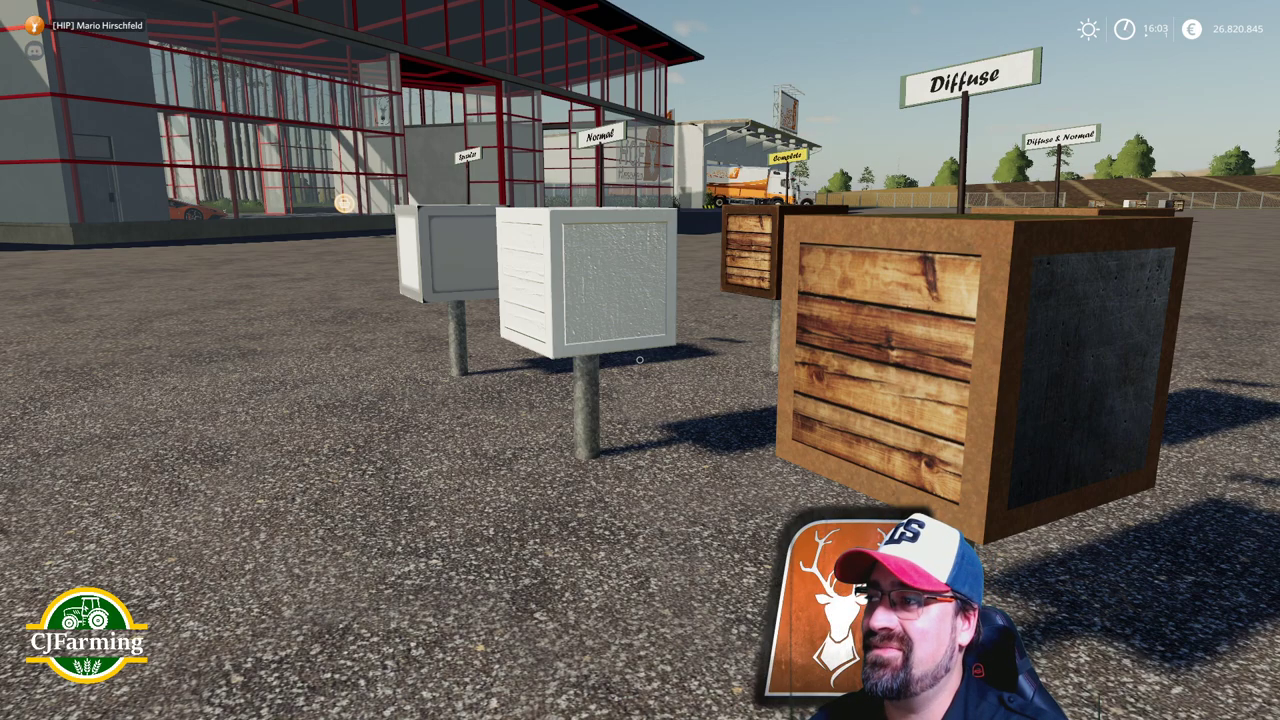
# Step: Walk around the wooden Diffuse texture display box in the game to inspect it
pyautogui.press('s')
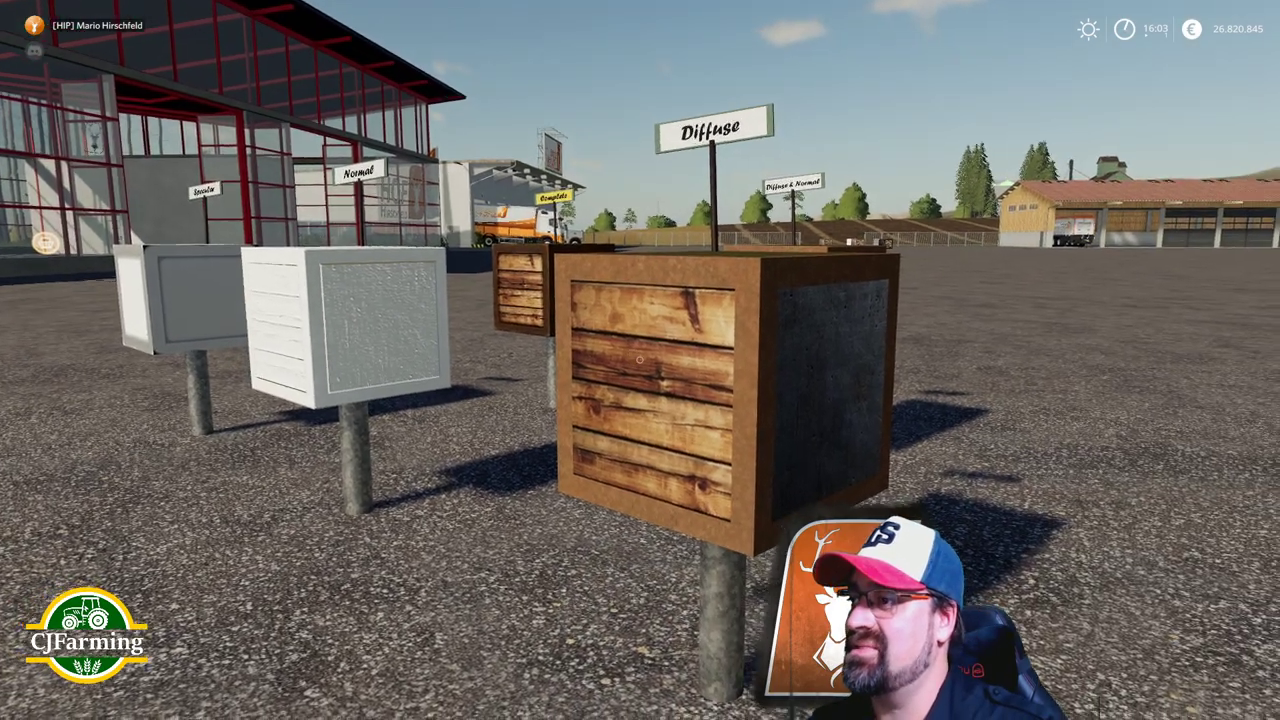
pyautogui.press('w')
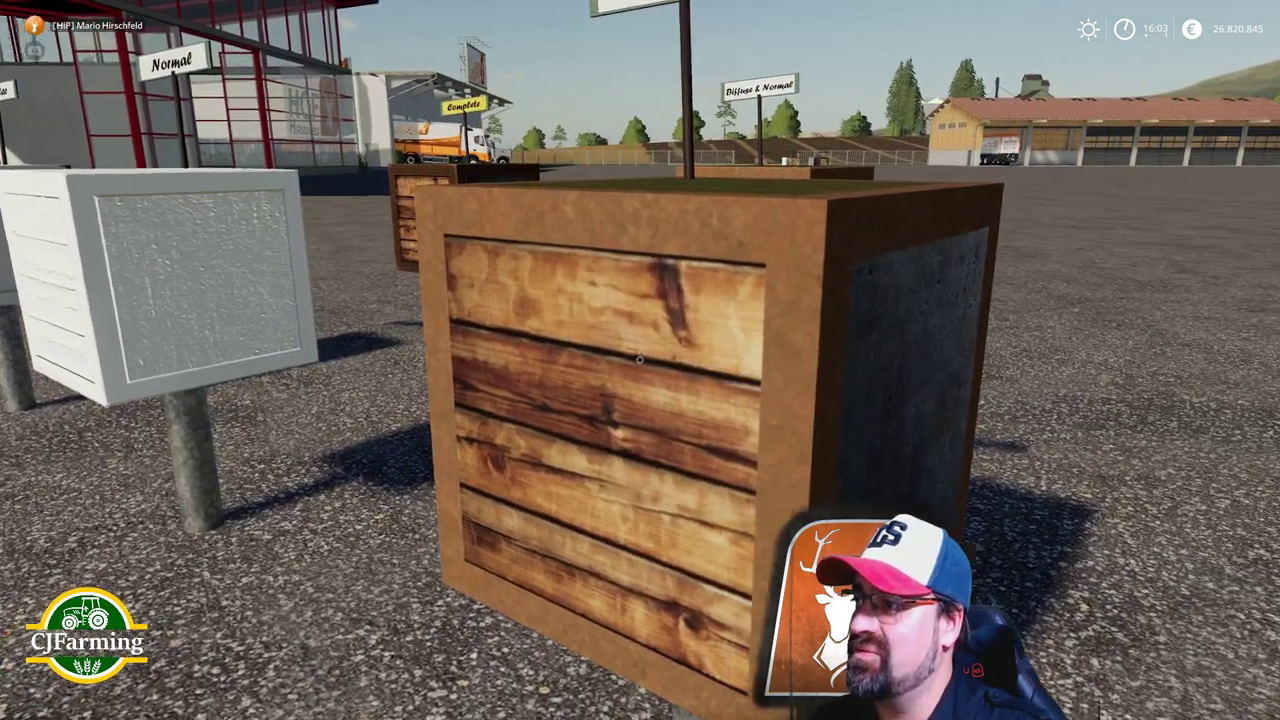
pyautogui.press('s')
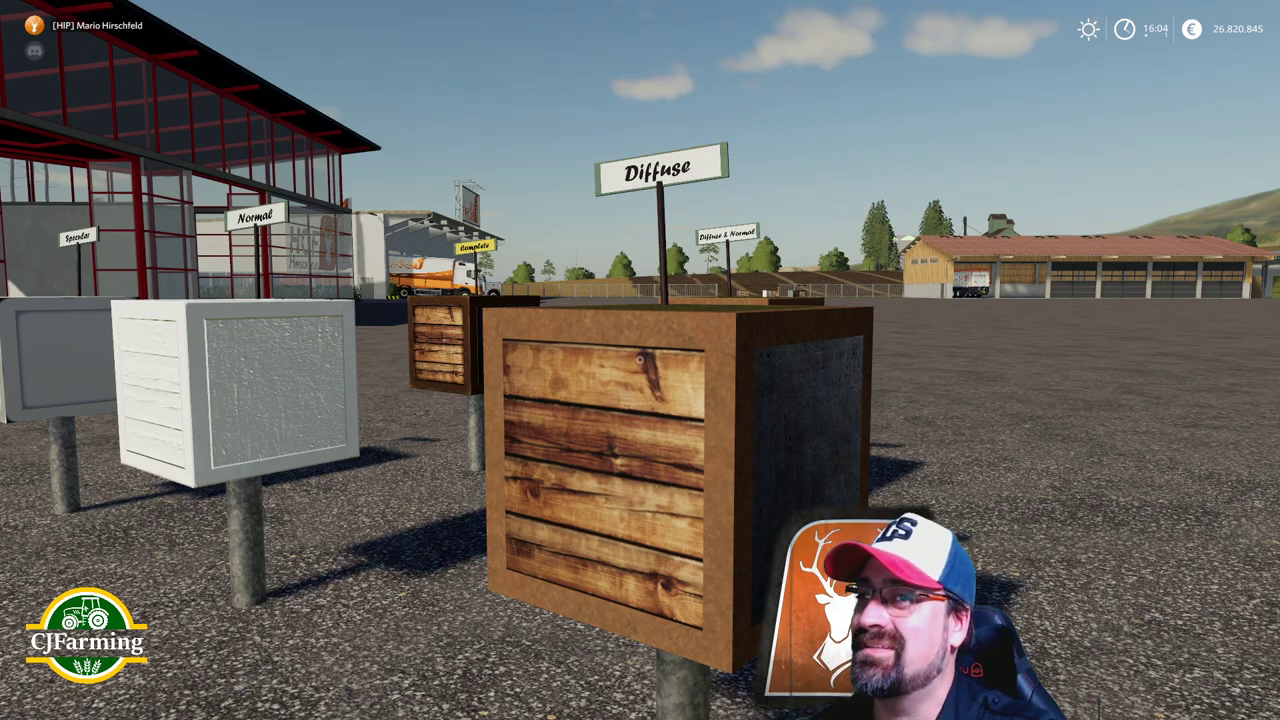
pyautogui.press('d')
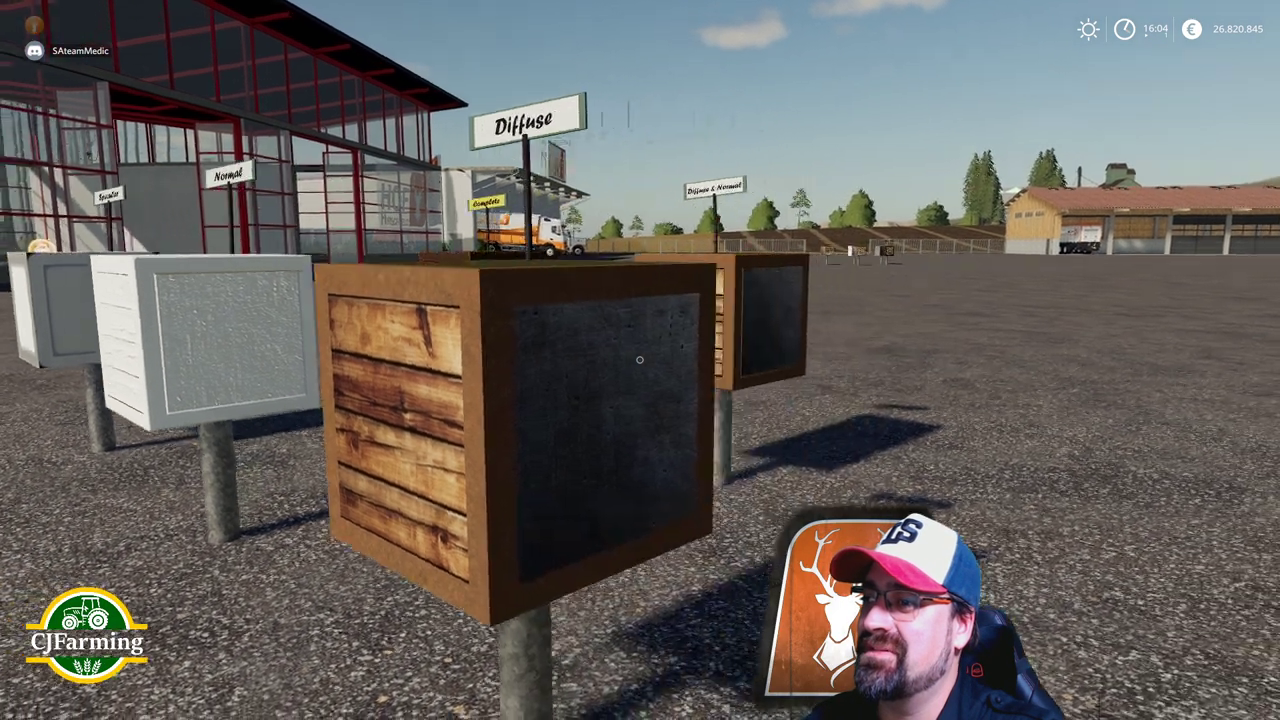
pyautogui.press('a')
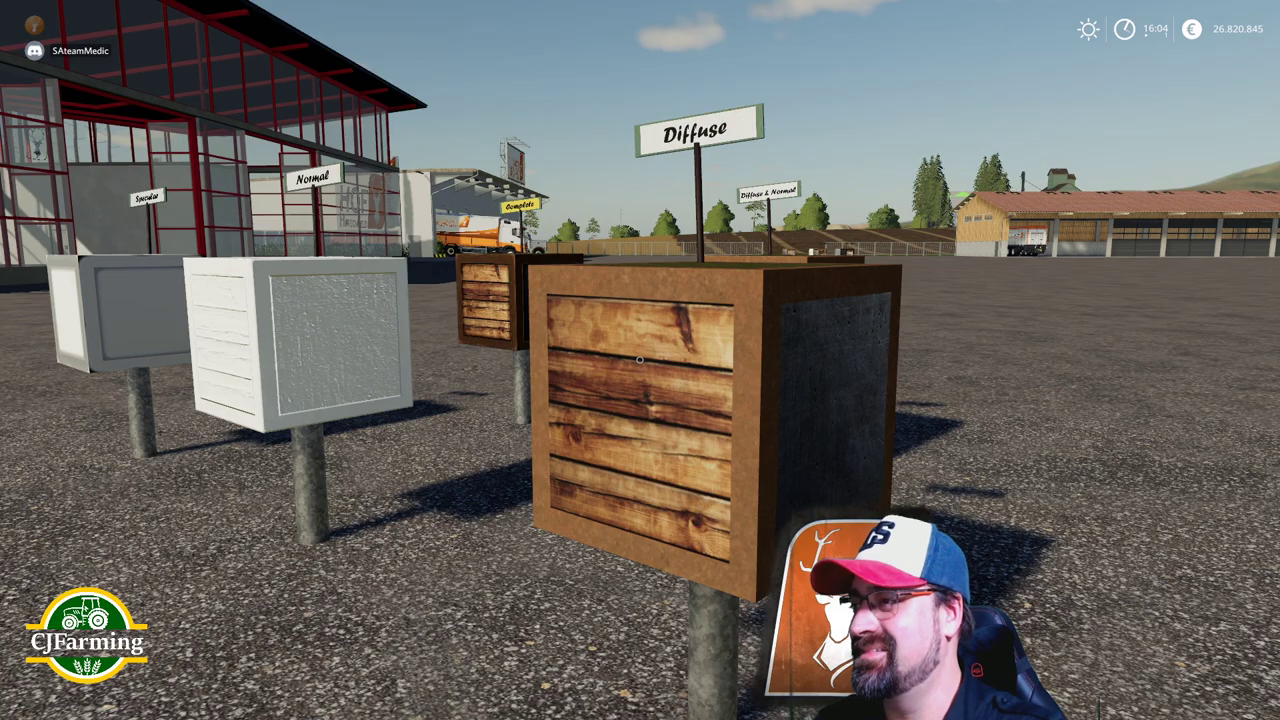
pyautogui.press('s')
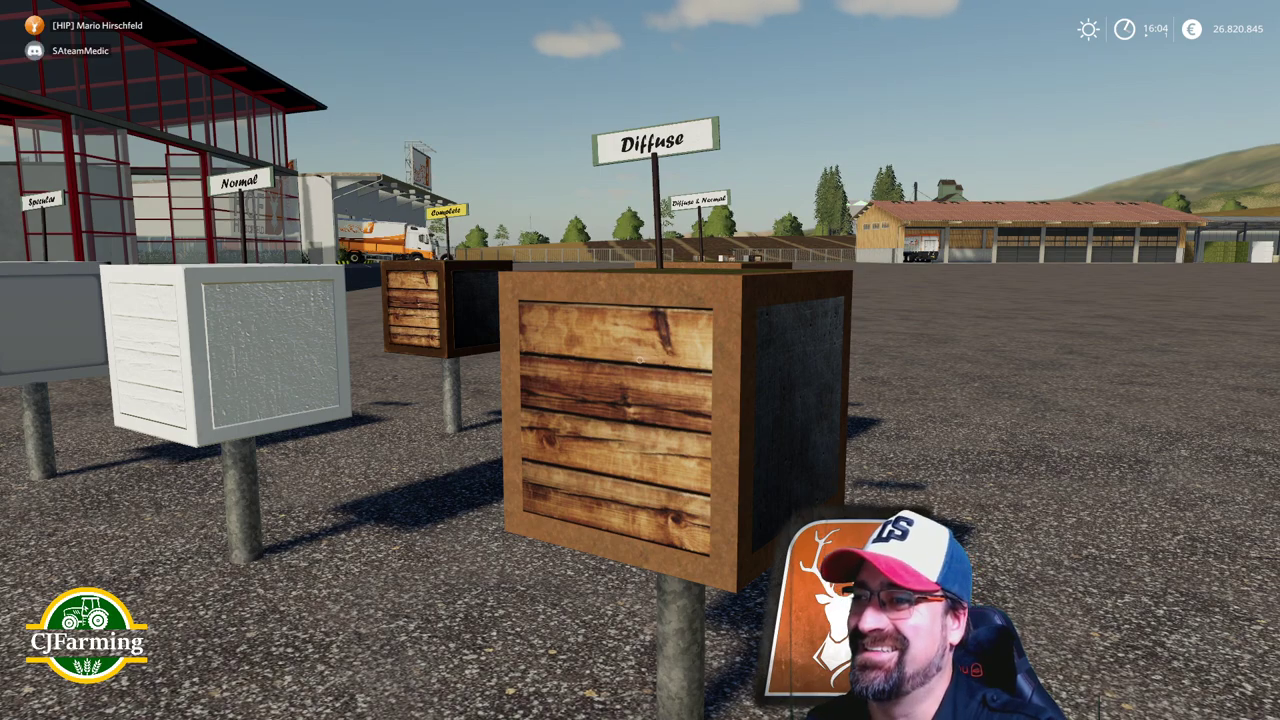
# Step: Switch to the remote desktop, minimize Explorer and bring diffuse.pdn up in paint.net
pyautogui.hotkey('alt', 'Tab')
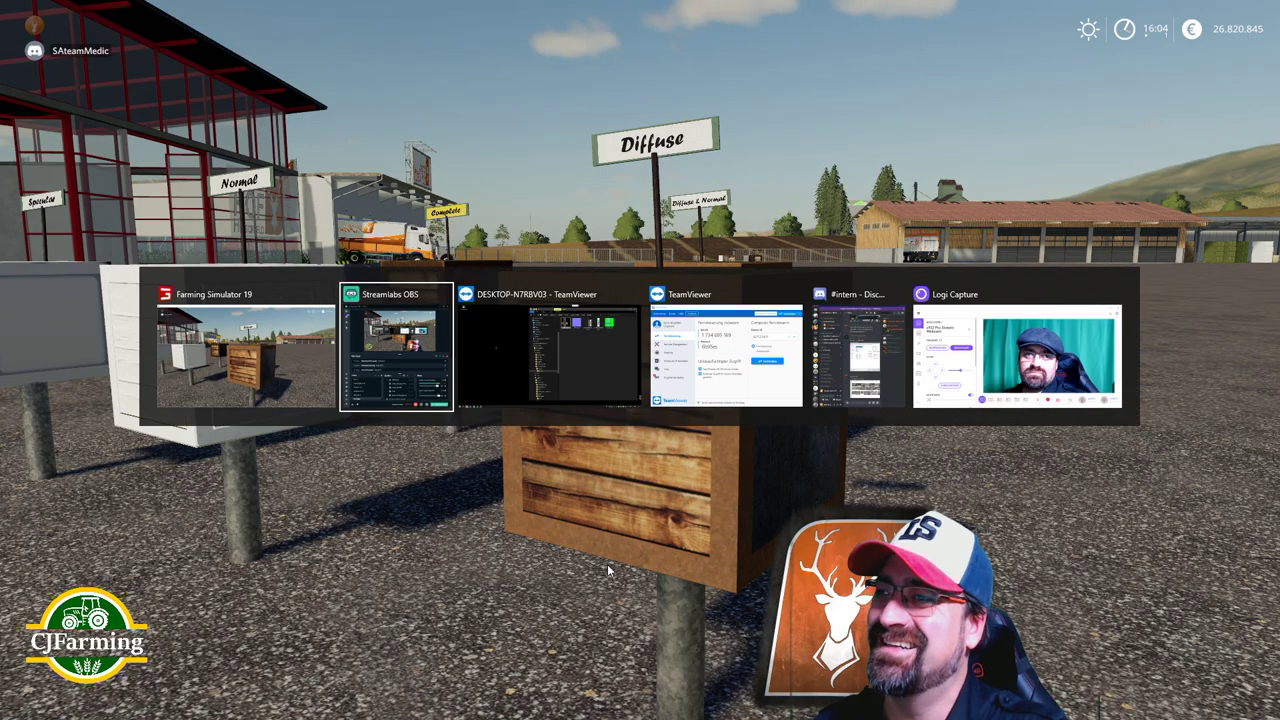
pyautogui.hotkey('alt', 'Tab')
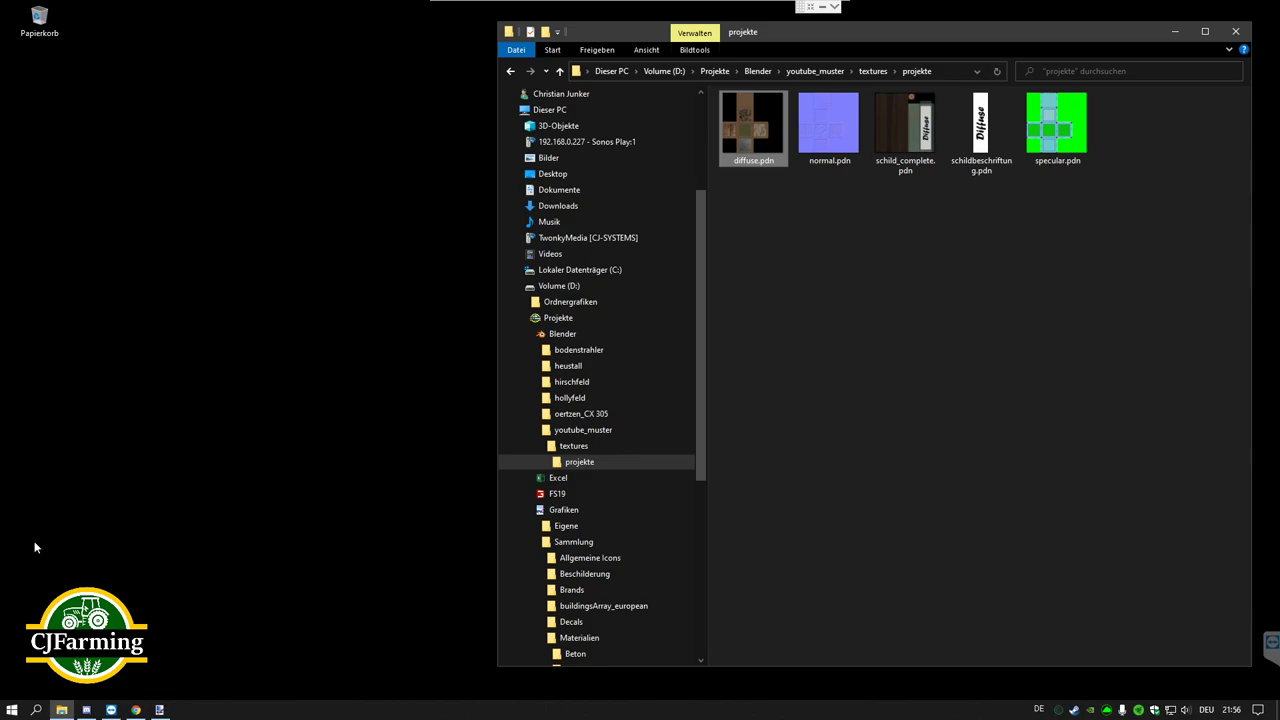
pyautogui.click(1175, 31)
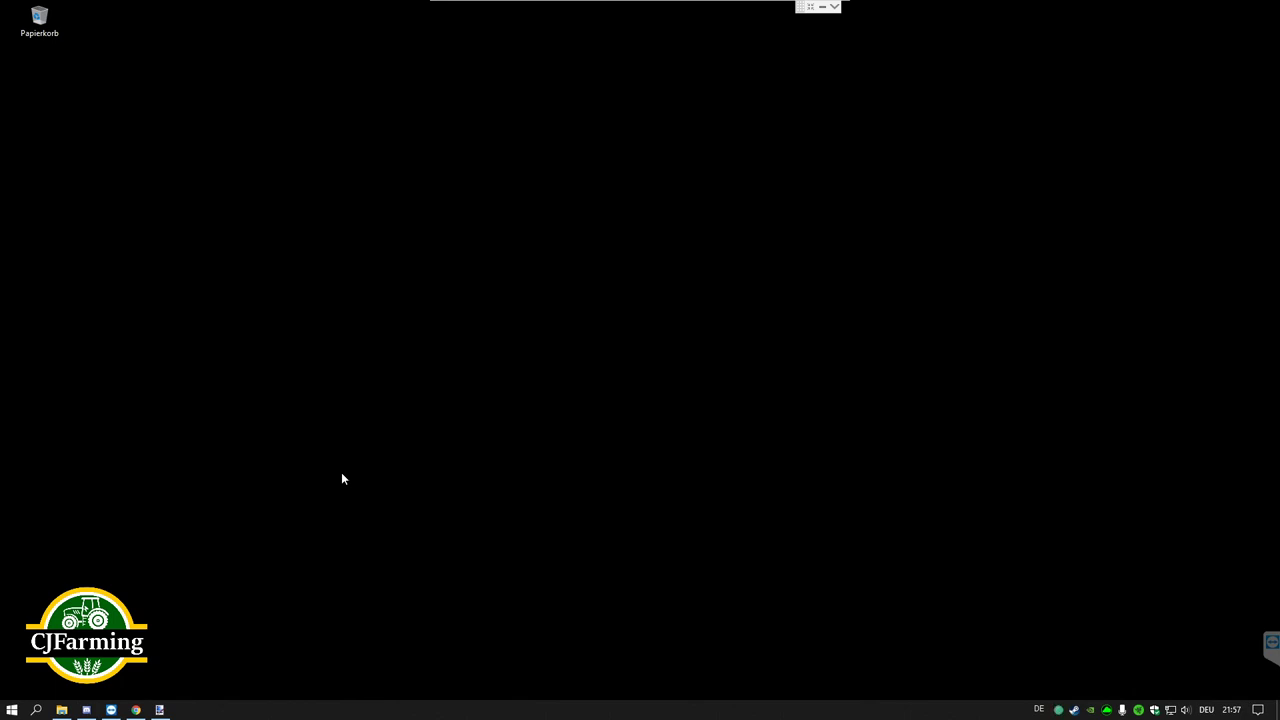
pyautogui.click(160, 708)
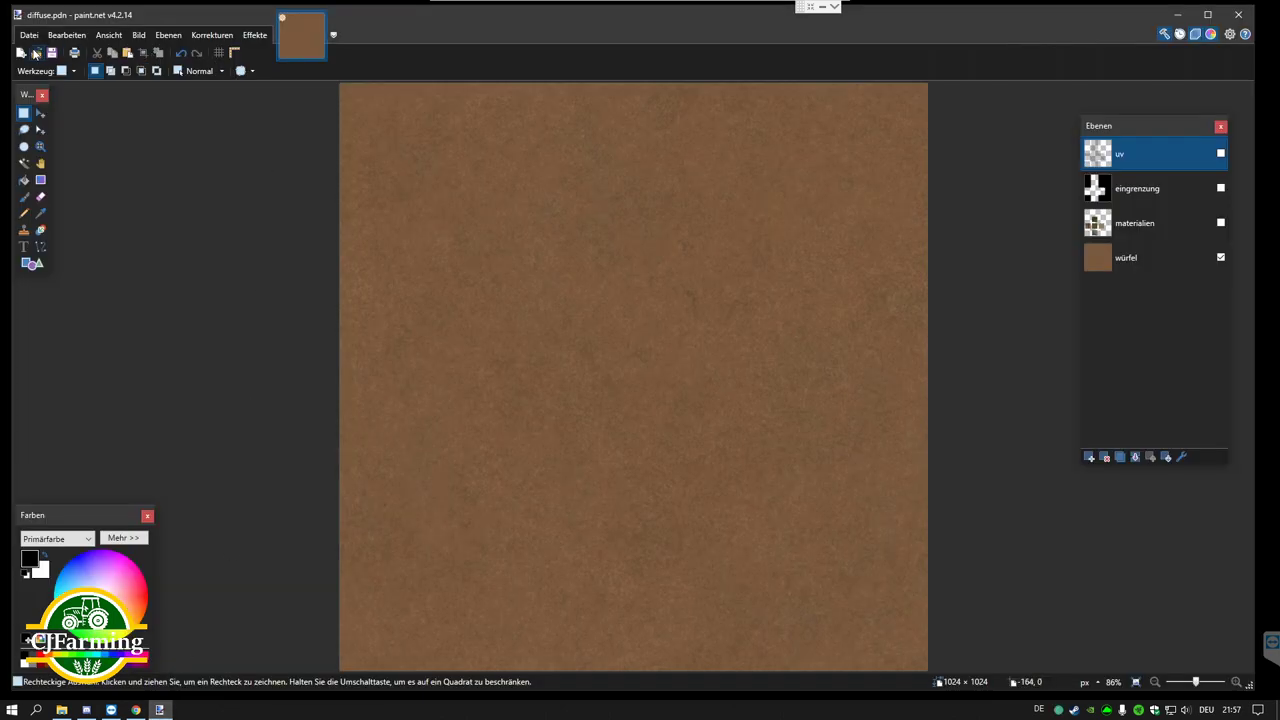
# Step: Create a blank image, then drag uv_wuerfel.png from youtube_muster into paint.net as its own image
pyautogui.click(21, 53)
pyautogui.click(606, 437)
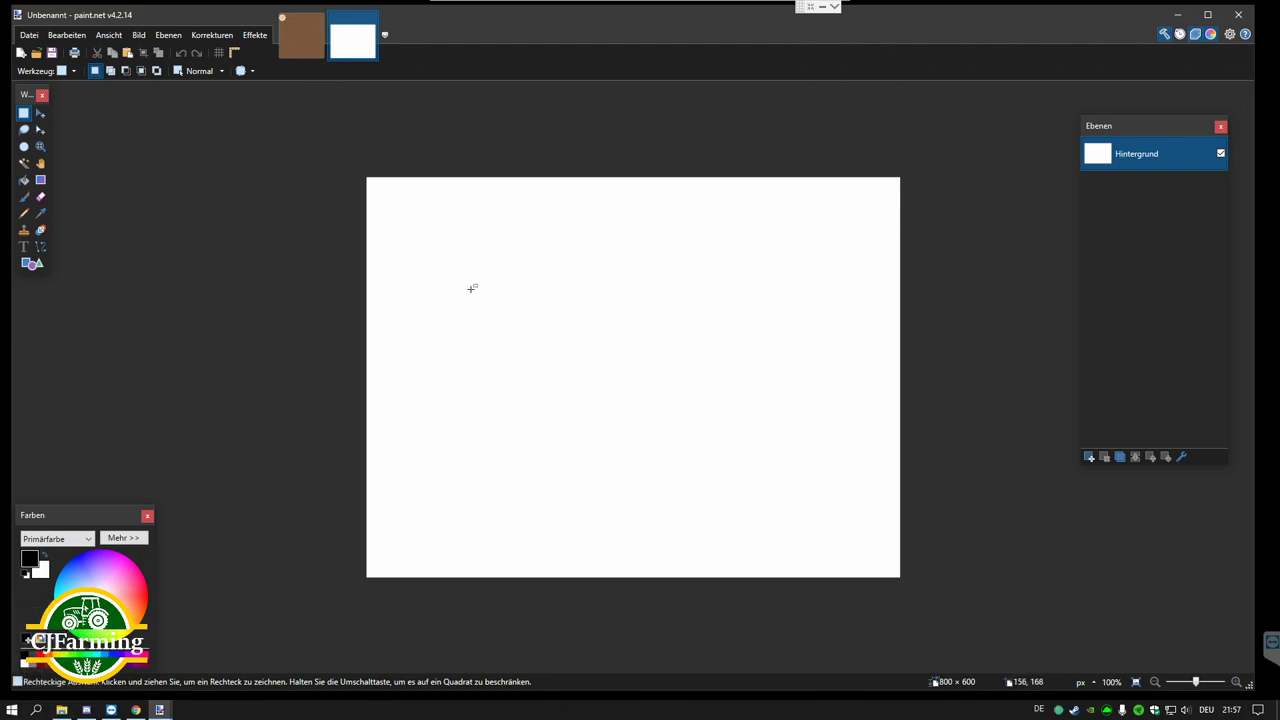
pyautogui.click(61, 710)
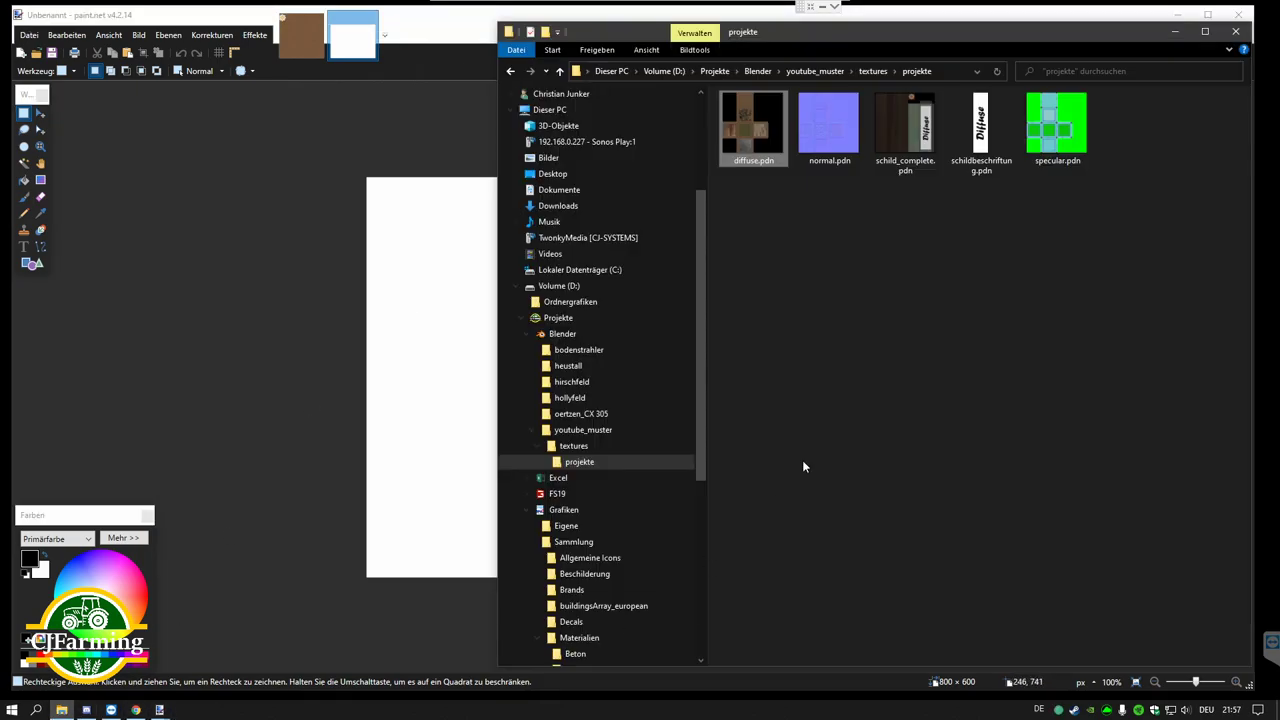
pyautogui.click(566, 431)
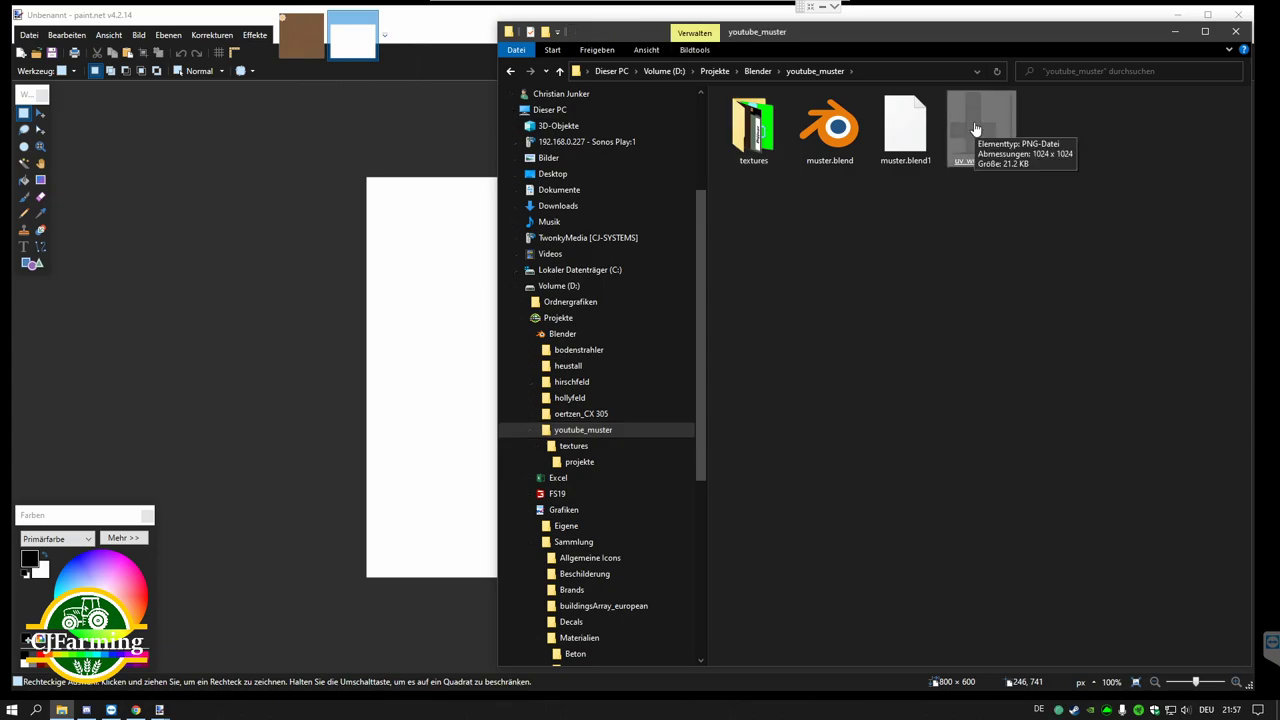
pyautogui.moveTo(980, 128)
pyautogui.moveTo(972, 119); pyautogui.dragTo(411, 251)
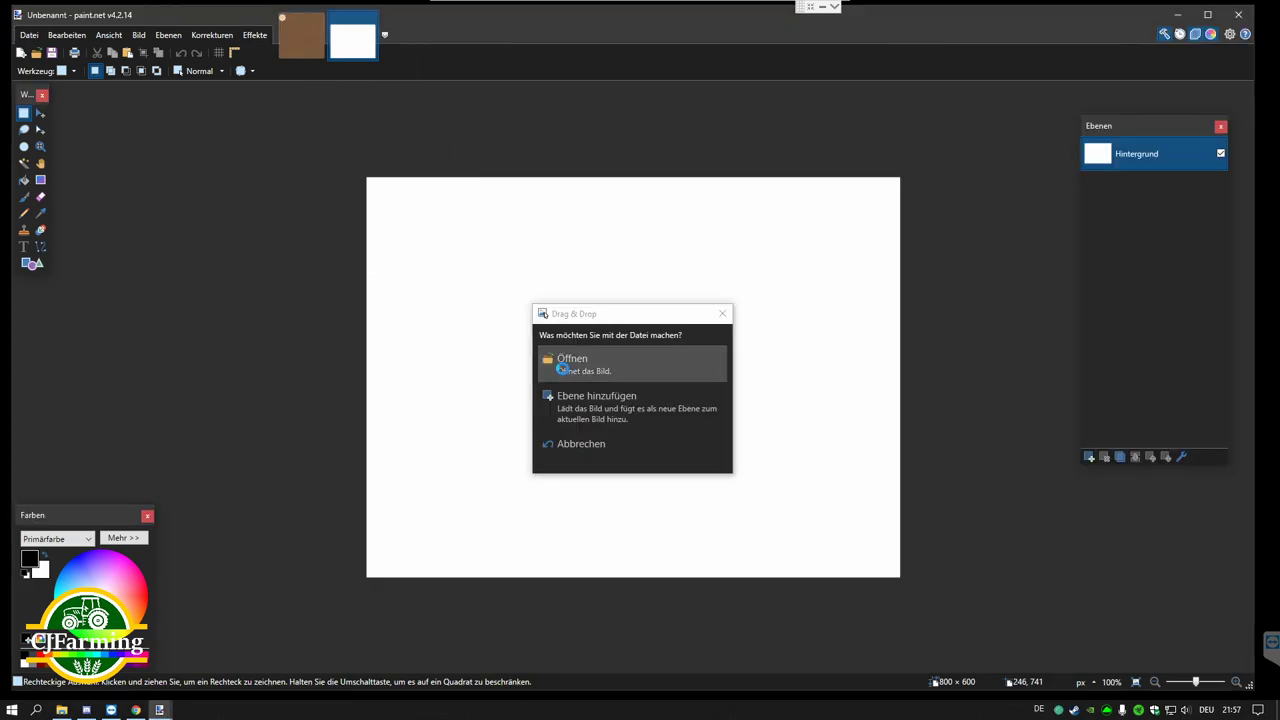
pyautogui.click(572, 362)
# Step: Discard the blank untitled image and add a new layer beneath the UV layout
pyautogui.click(353, 40)
pyautogui.click(370, 18)
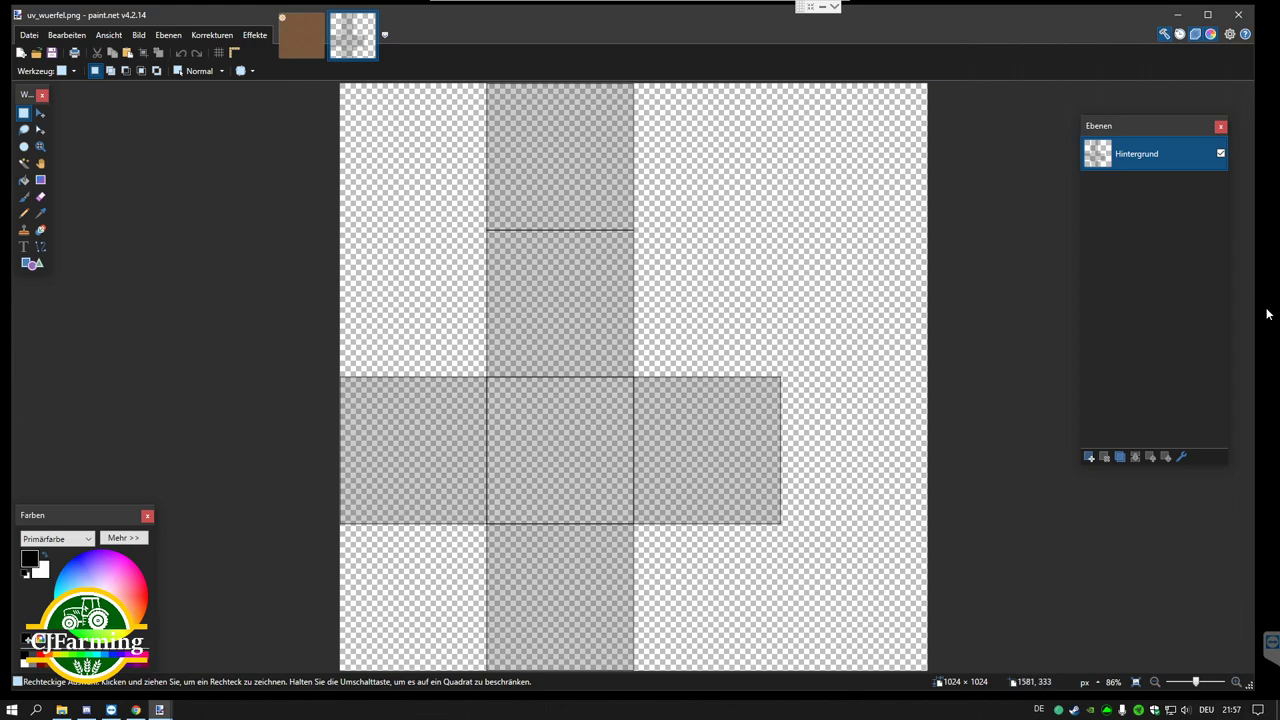
pyautogui.click(1089, 457)
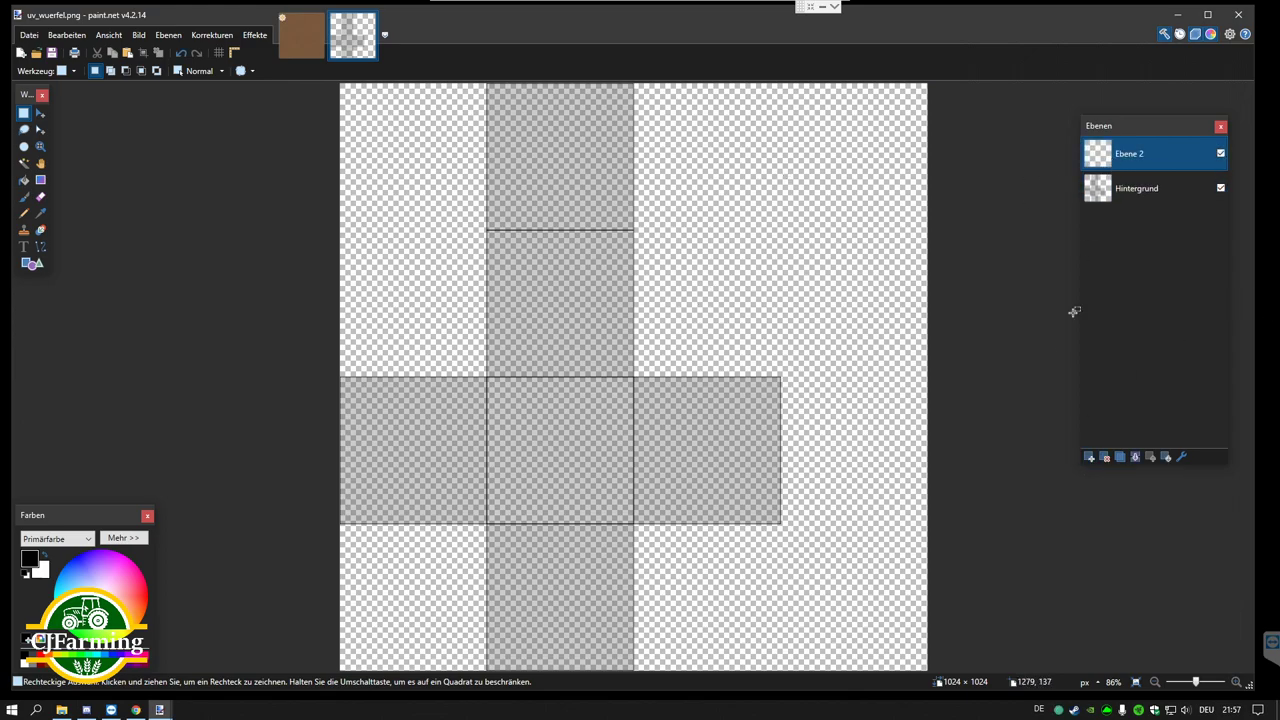
pyautogui.click(1166, 457)
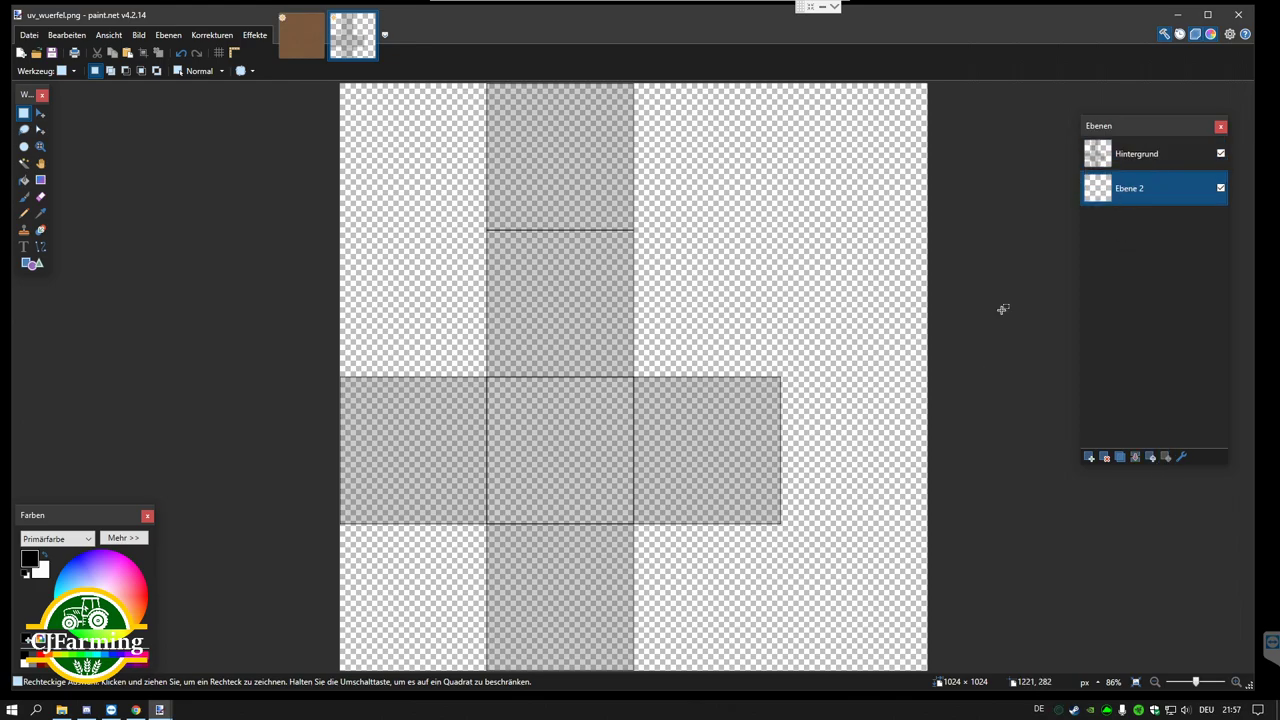
pyautogui.click(1153, 683)
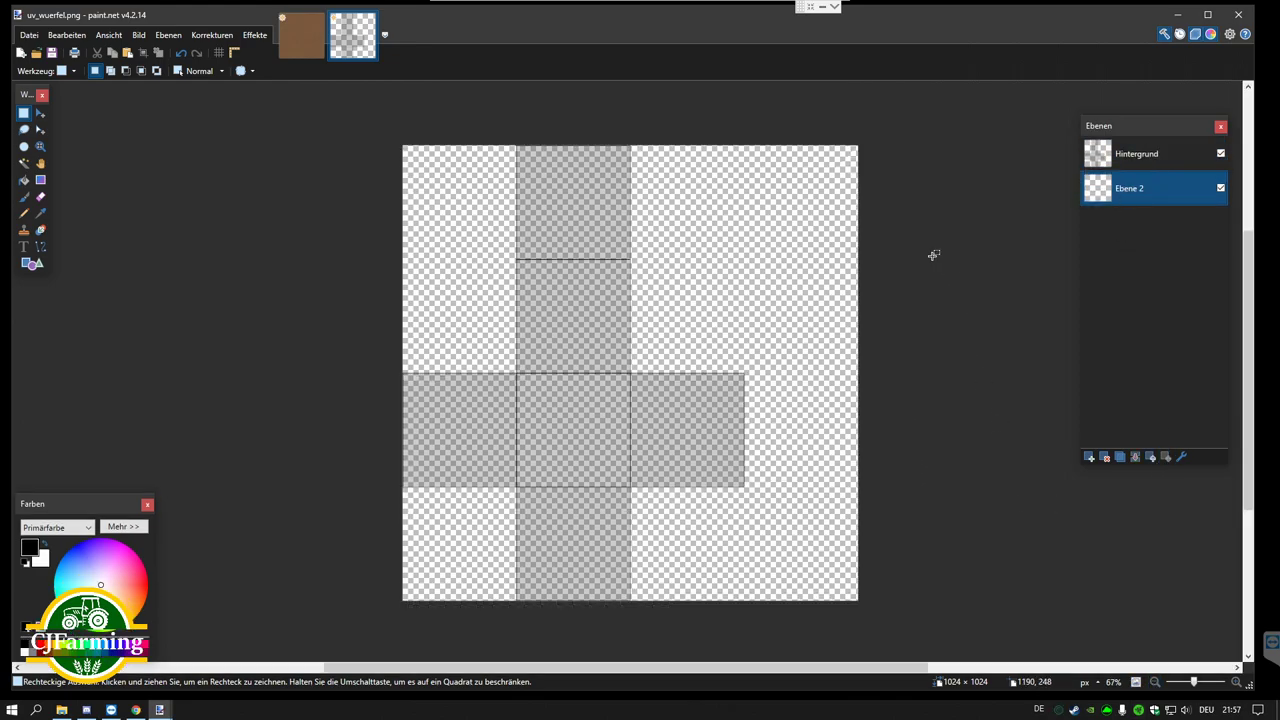
# Step: Fill the bottom square of the cube net with a solid red rectangle
pyautogui.click(32, 263)
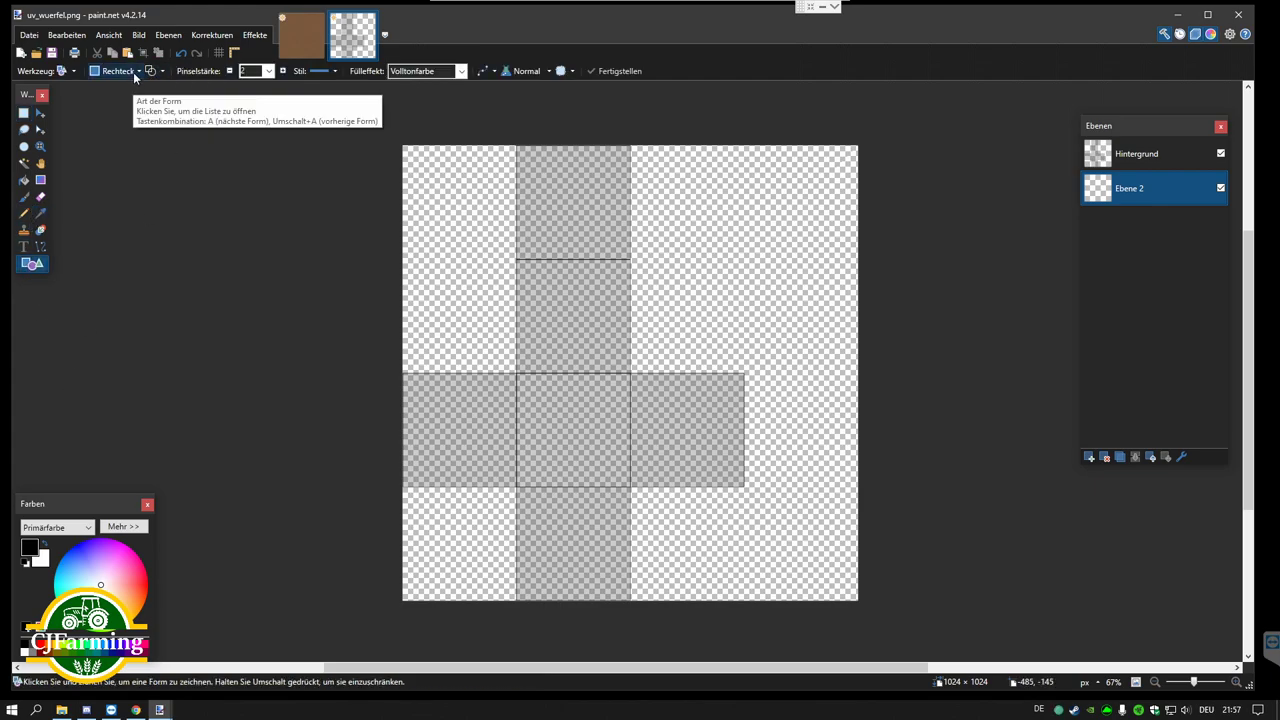
pyautogui.click(161, 71)
pyautogui.click(158, 103)
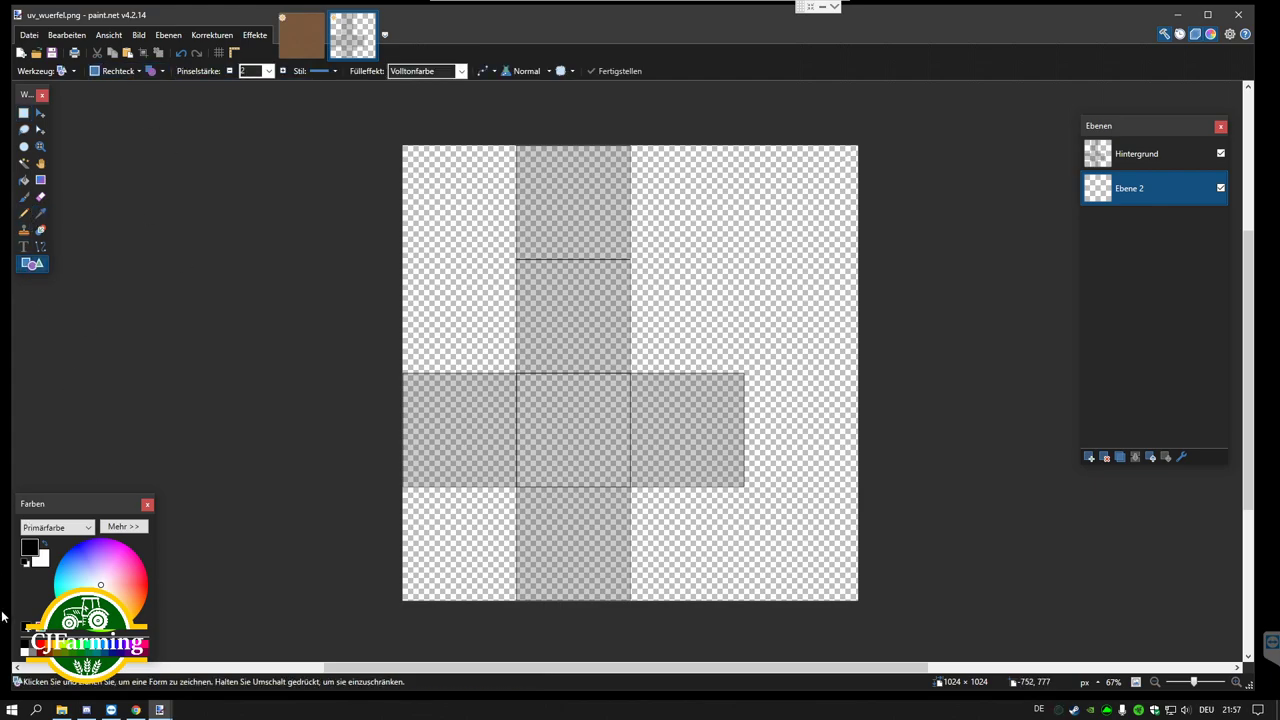
pyautogui.click(147, 585)
pyautogui.moveTo(520, 493); pyautogui.dragTo(627, 597)
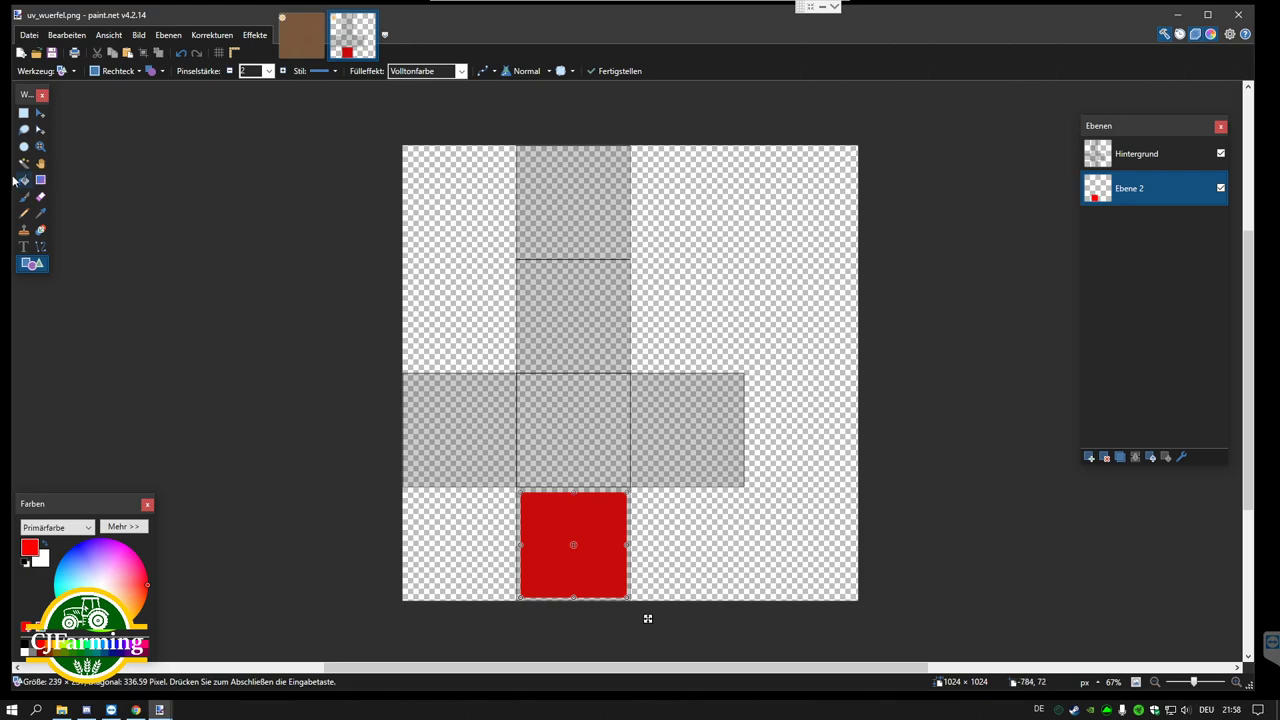
pyautogui.press('Return')
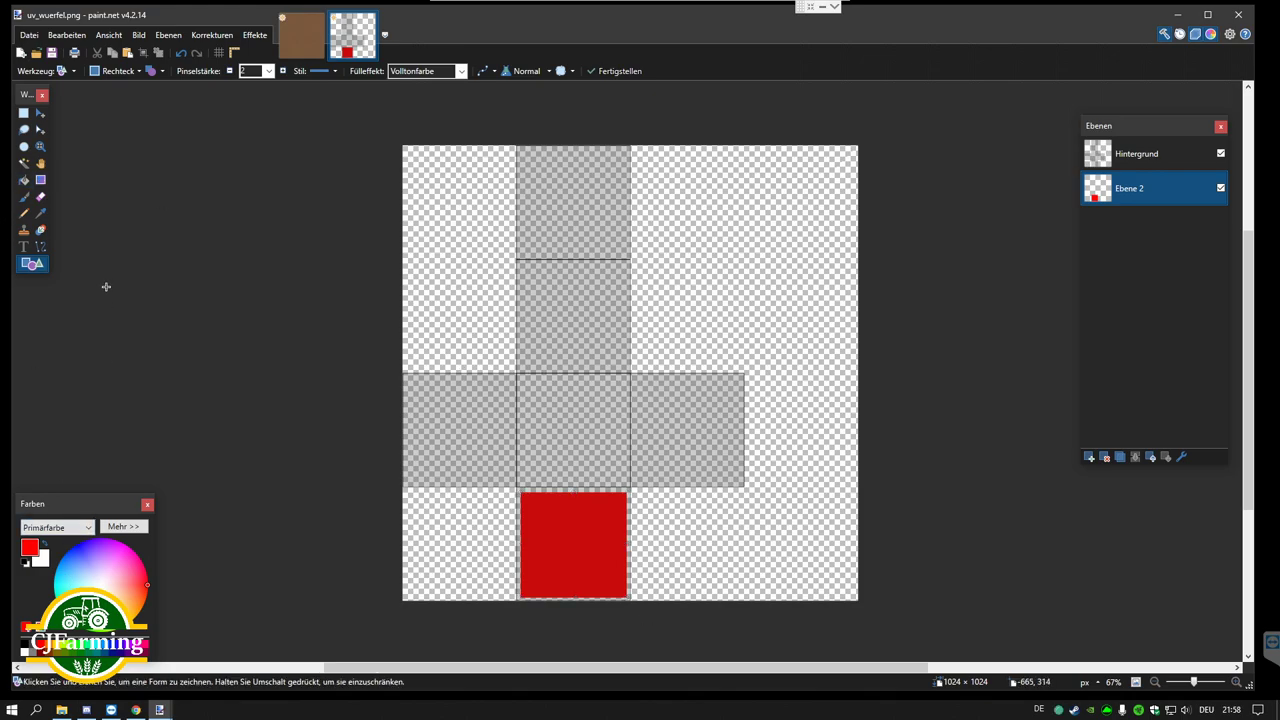
# Step: Fill the left square yellow, centre green, upper blue, and top and right squares red
pyautogui.click(26, 627)
pyautogui.moveTo(406, 376); pyautogui.dragTo(512, 486)
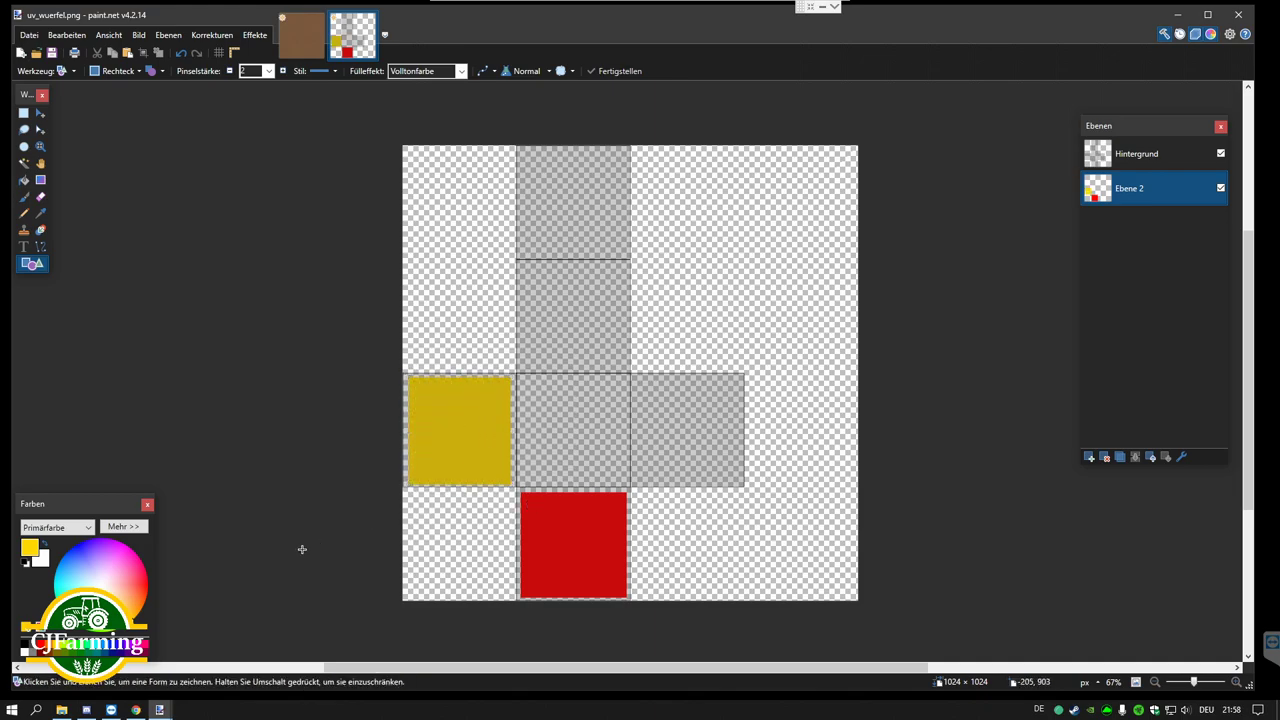
pyautogui.click(86, 650)
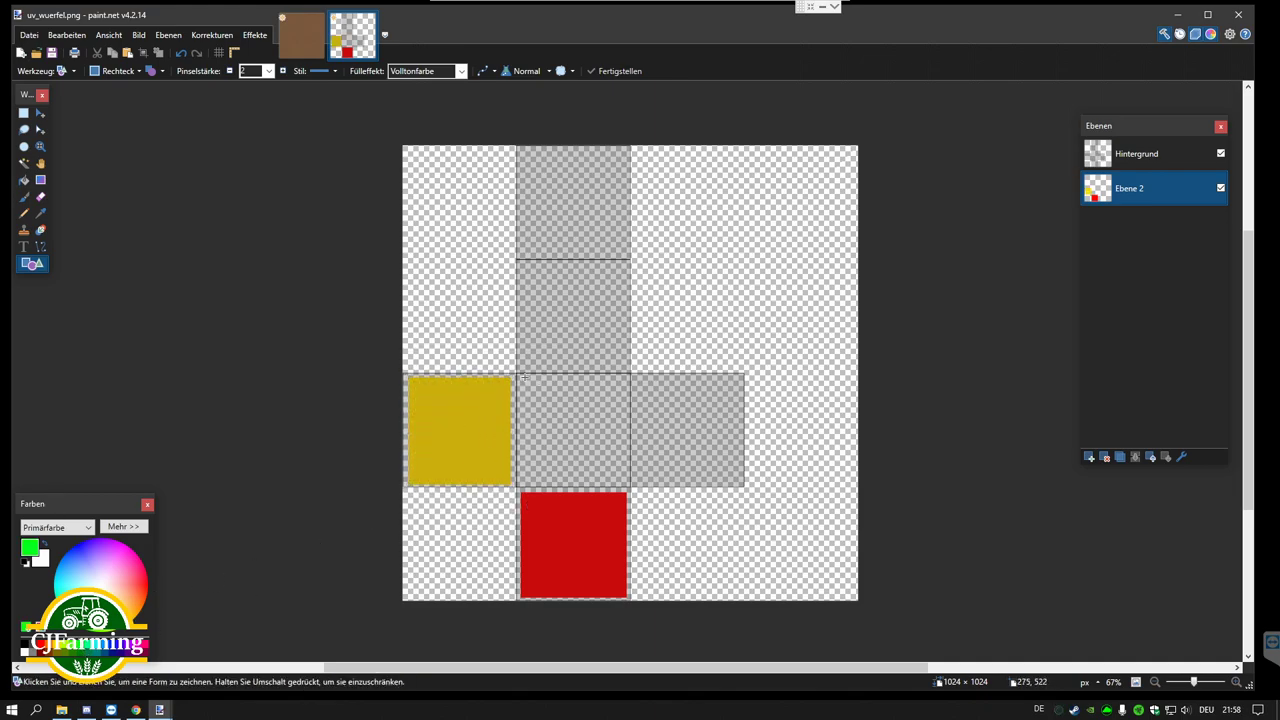
pyautogui.moveTo(522, 377); pyautogui.dragTo(625, 482)
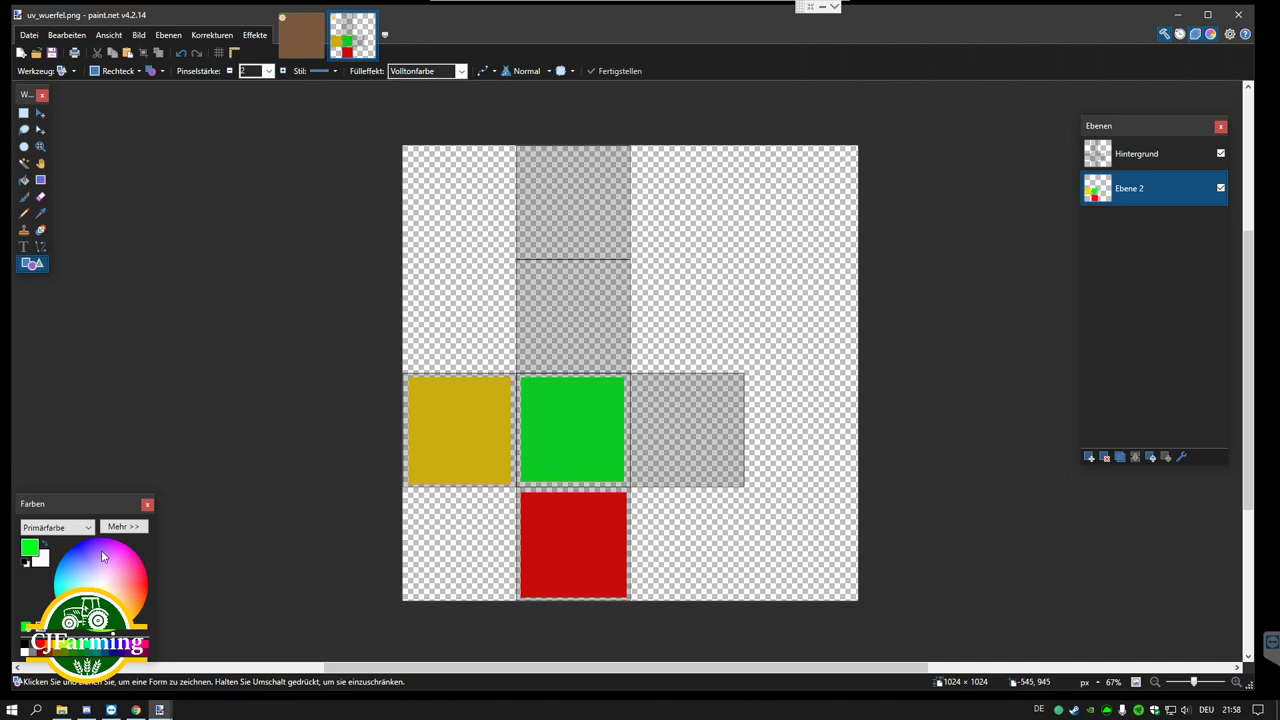
pyautogui.click(106, 647)
pyautogui.moveTo(522, 262); pyautogui.dragTo(627, 369)
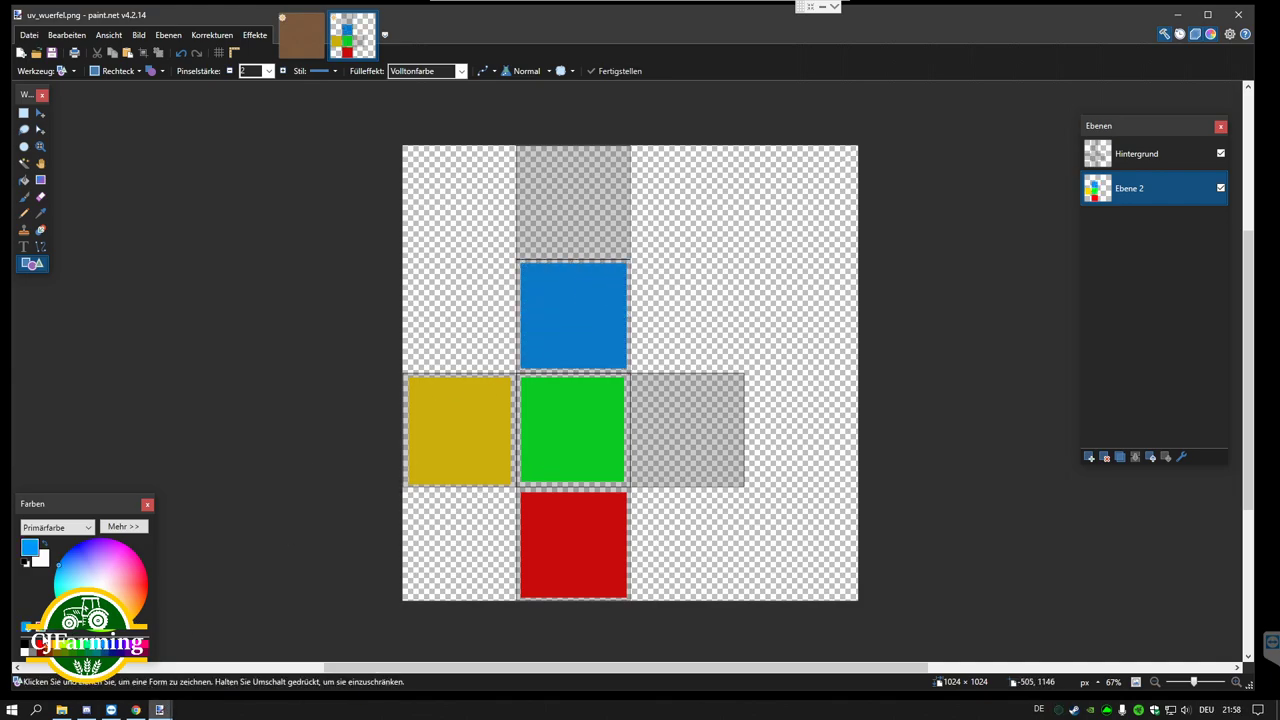
pyautogui.click(38, 638)
pyautogui.moveTo(519, 149); pyautogui.dragTo(627, 256)
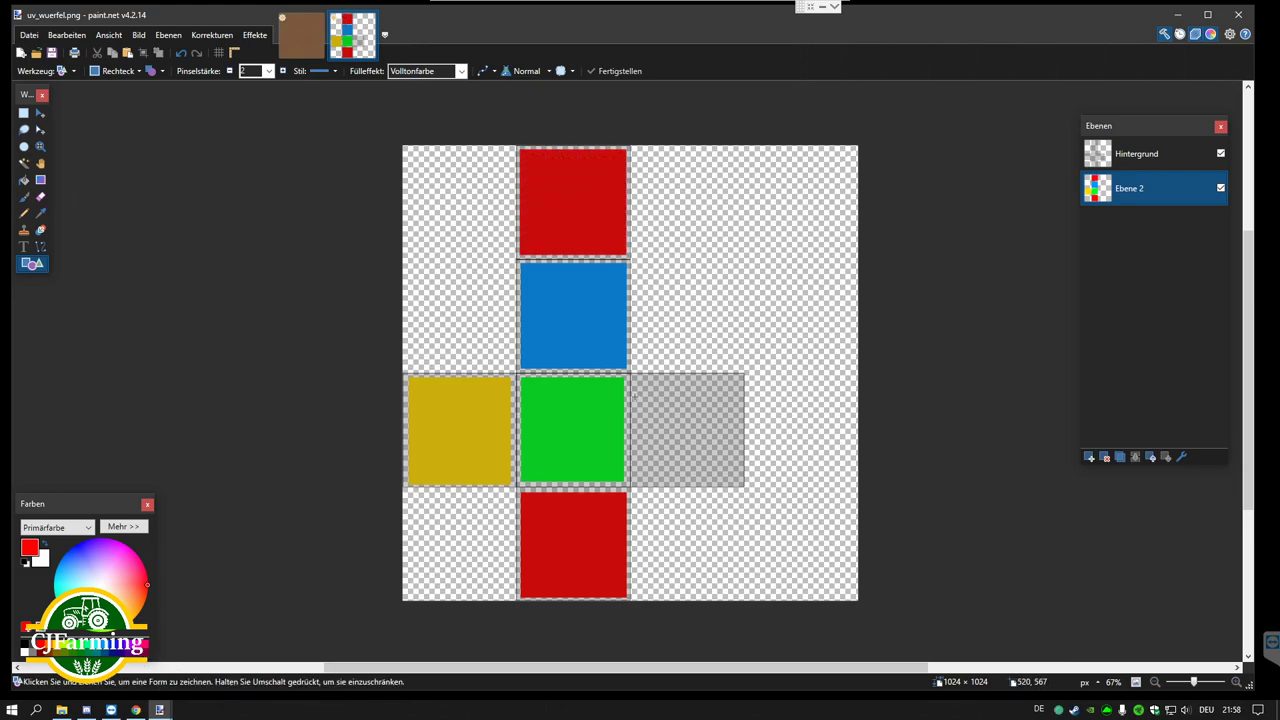
pyautogui.moveTo(631, 377); pyautogui.dragTo(741, 484)
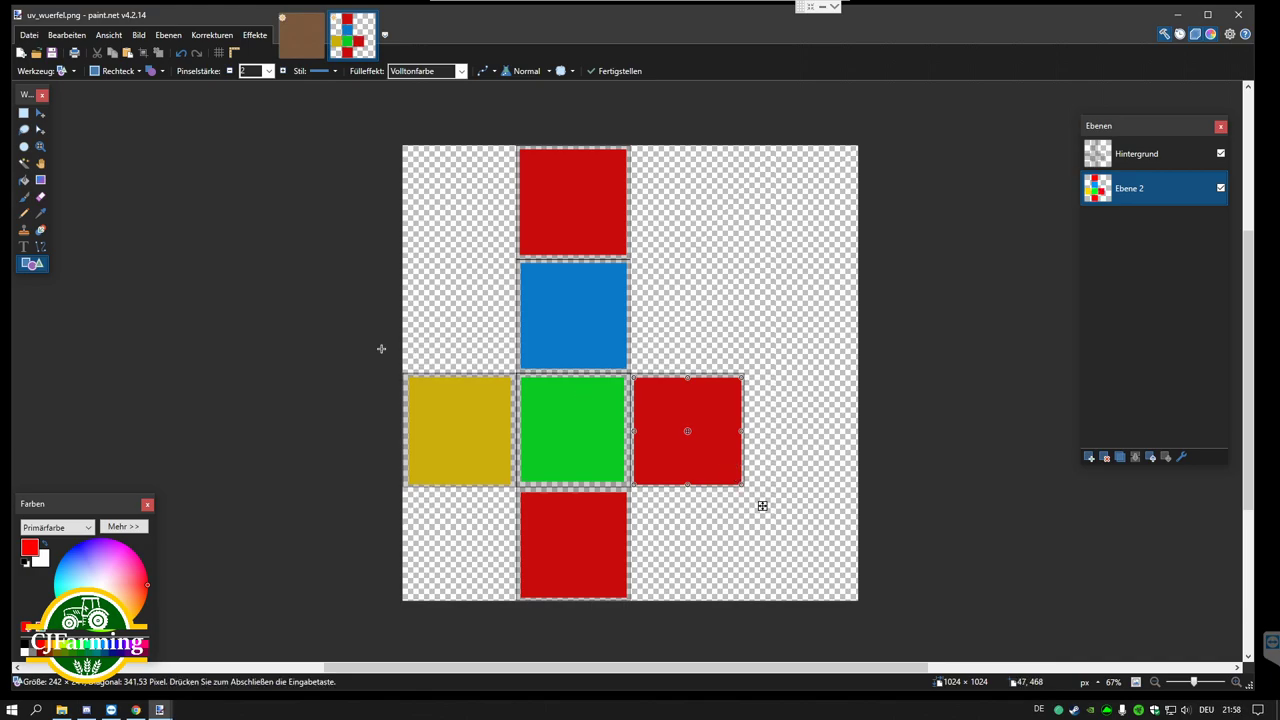
pyautogui.click(763, 503)
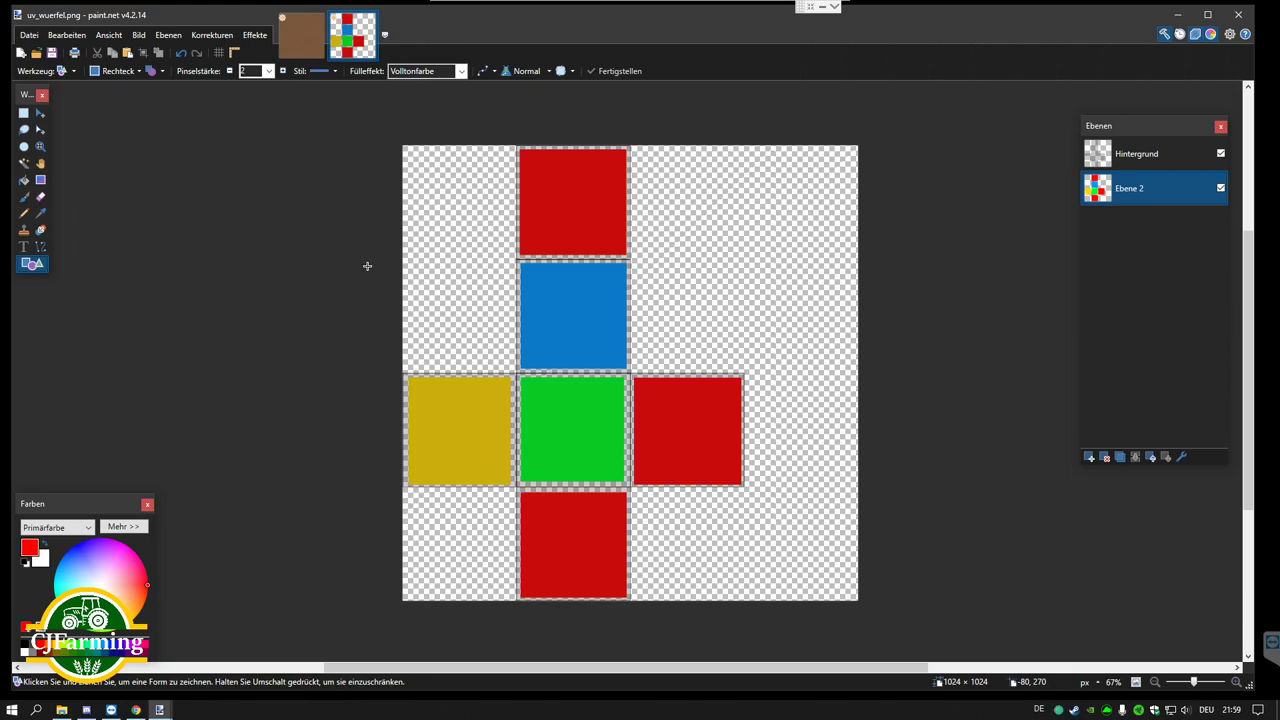
# Step: Add a black VORNE text label on the blue square, enlarged beyond font size 20
pyautogui.click(23, 246)
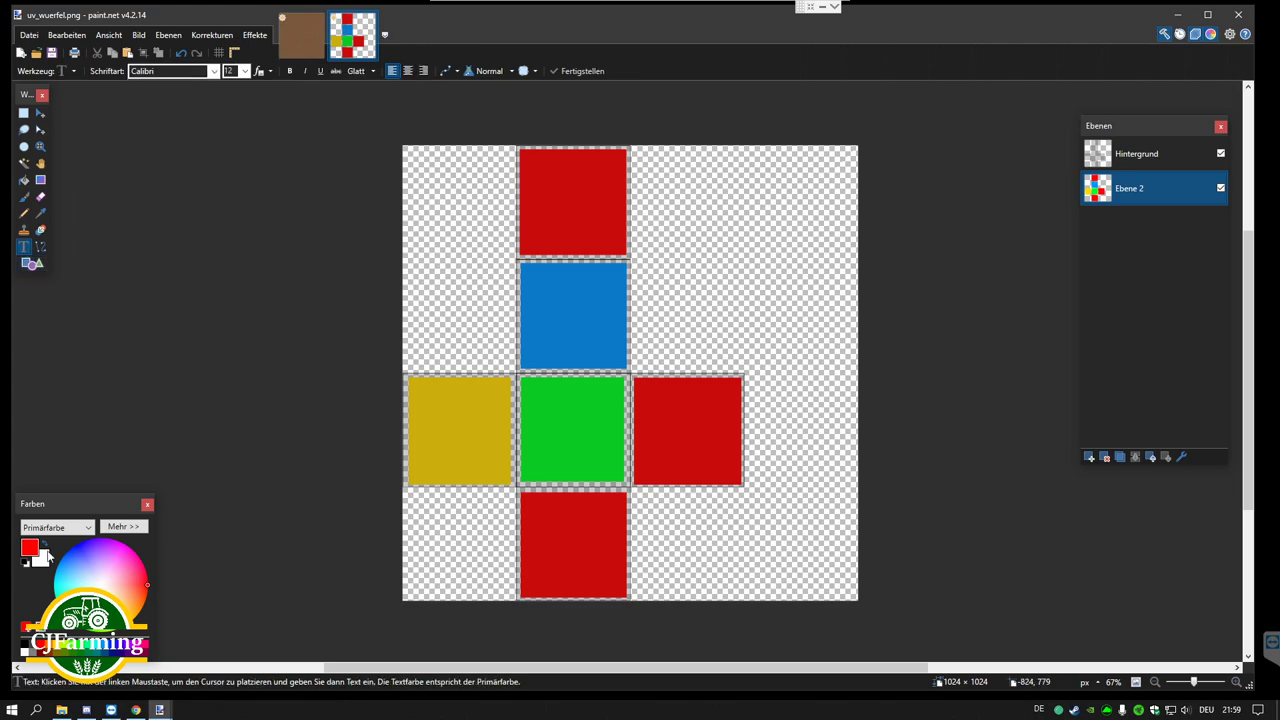
pyautogui.click(25, 563)
pyautogui.click(539, 268)
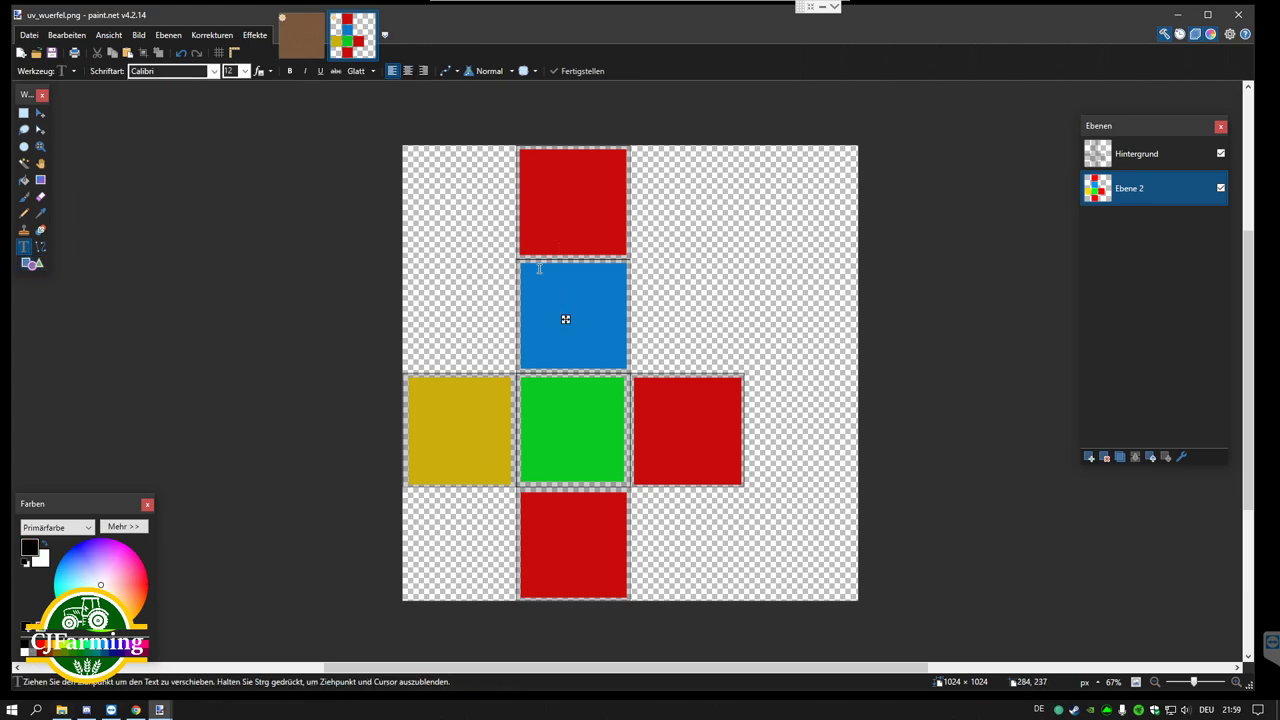
pyautogui.write('oben')
pyautogui.click(244, 71)
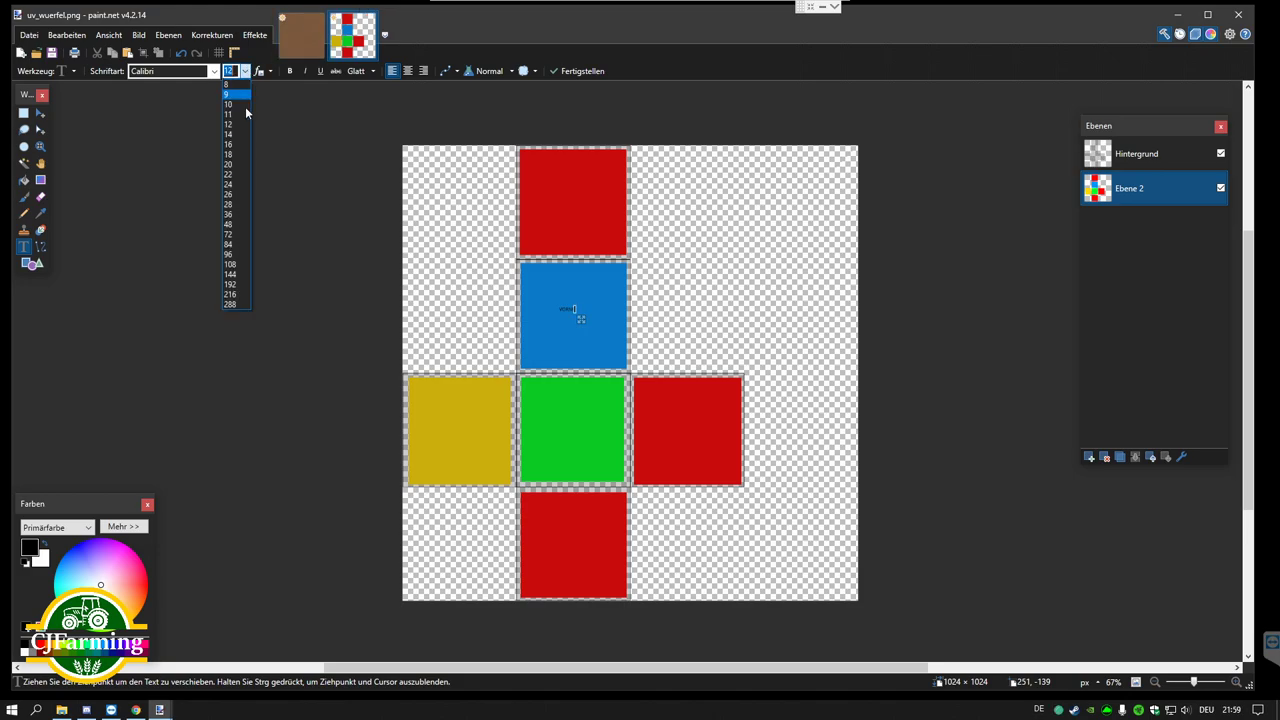
pyautogui.click(229, 164)
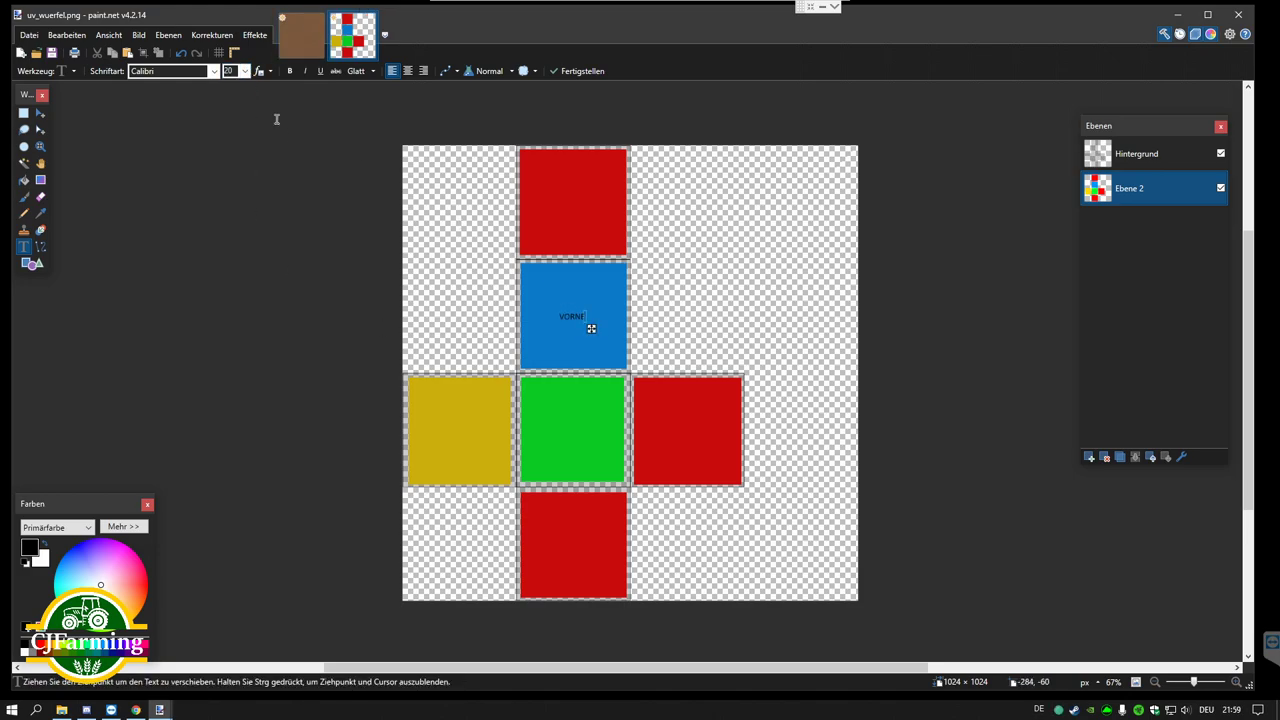
pyautogui.click(244, 71)
pyautogui.click(229, 180)
pyautogui.click(576, 196)
pyautogui.click(24, 113)
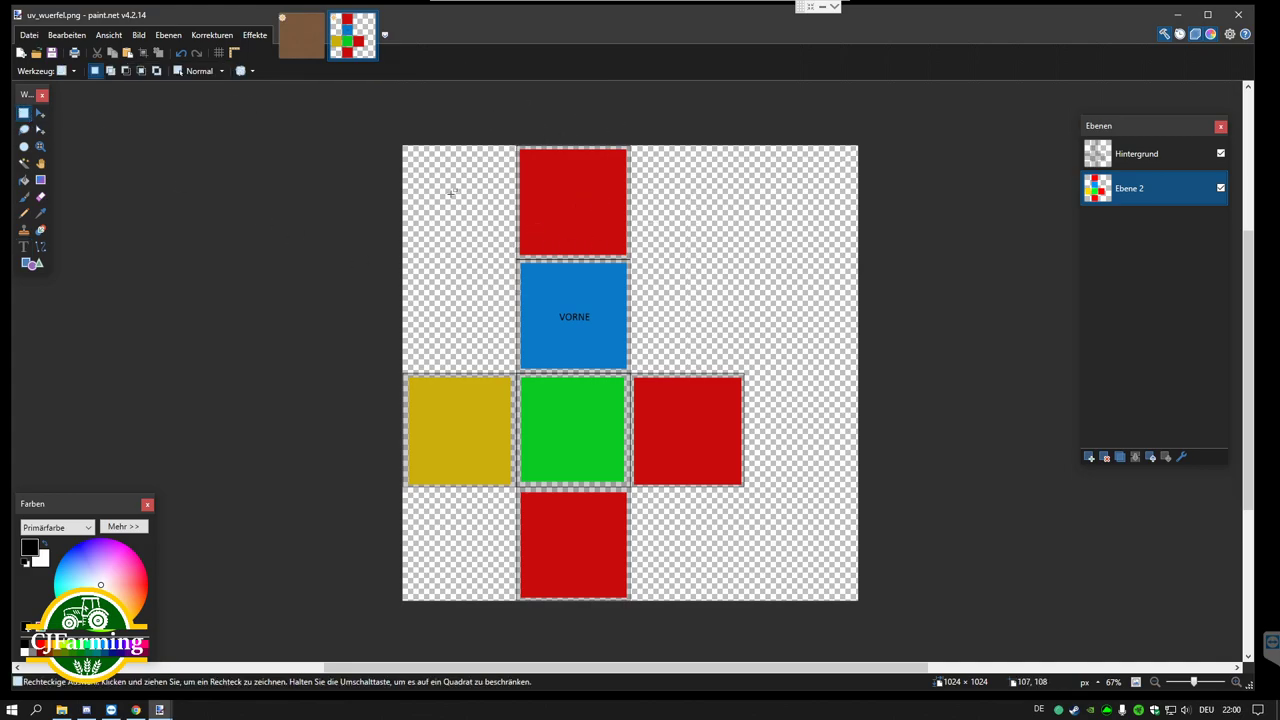
# Step: Open muster.blend from the youtube_muster folder in Blender
pyautogui.click(61, 710)
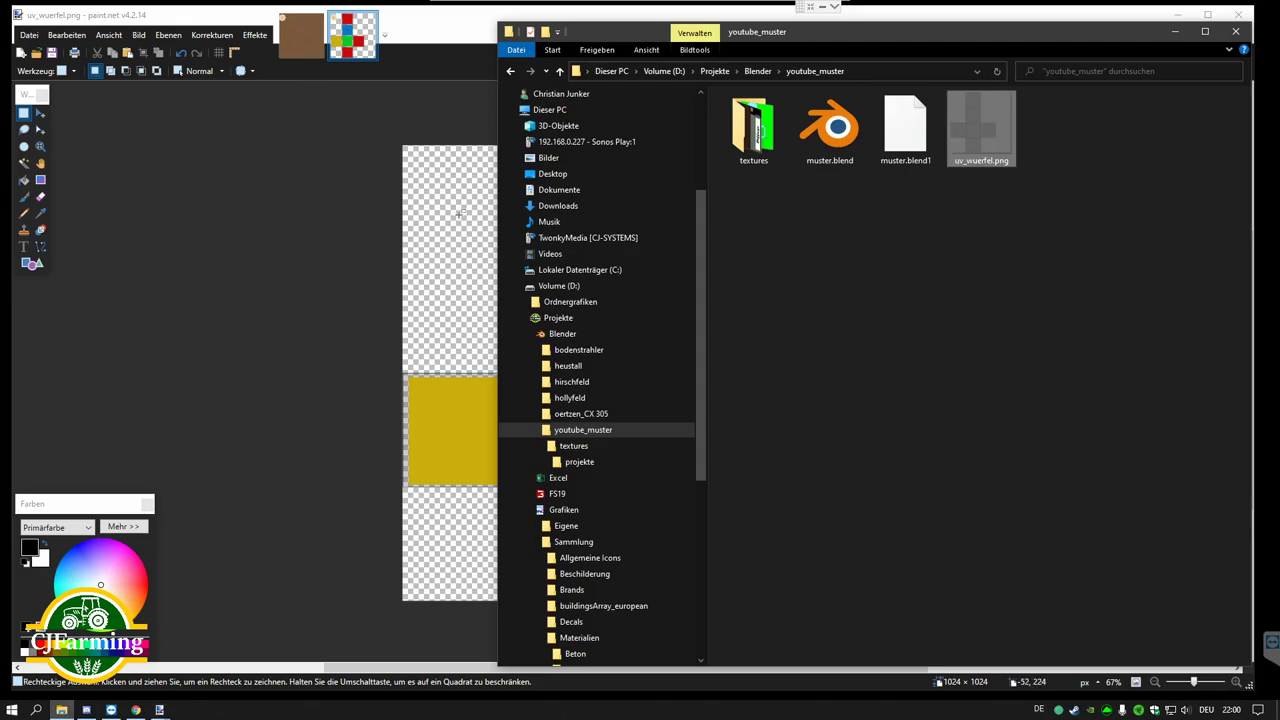
pyautogui.doubleClick(822, 158)
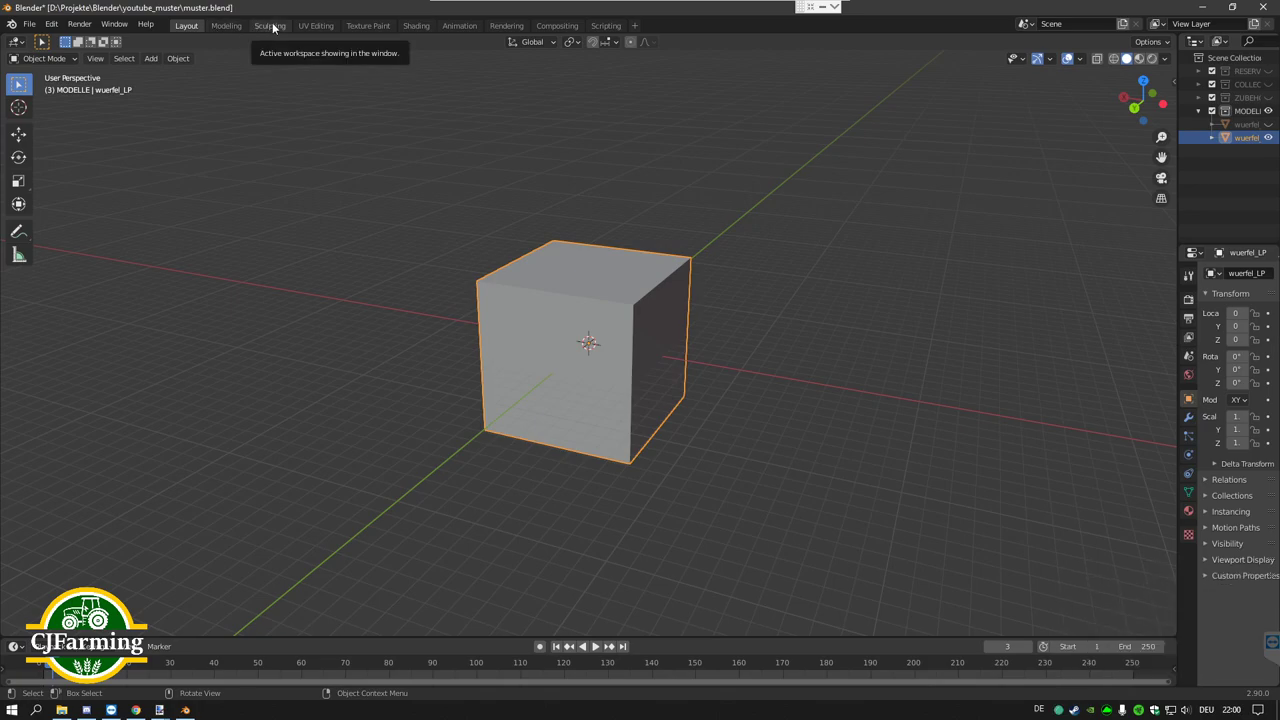
# Step: In the UV Editing workspace, create a new blank 1024 × 1024 image
pyautogui.click(312, 26)
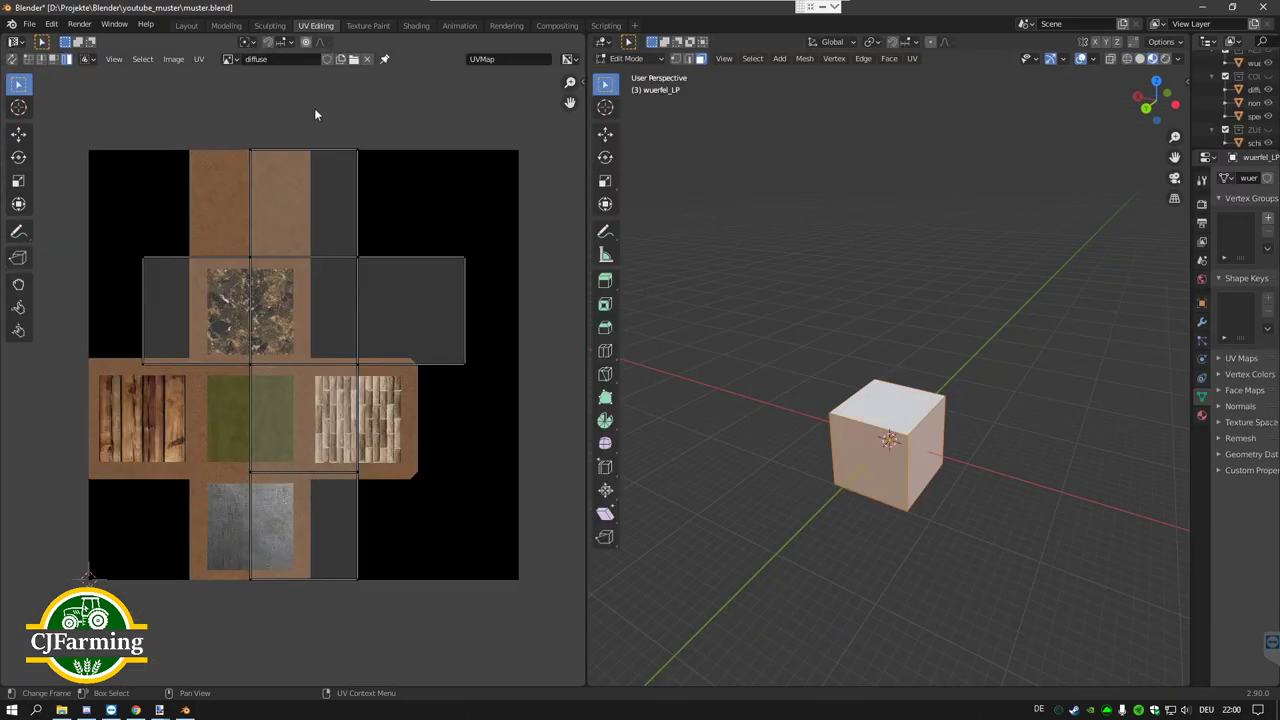
pyautogui.click(232, 59)
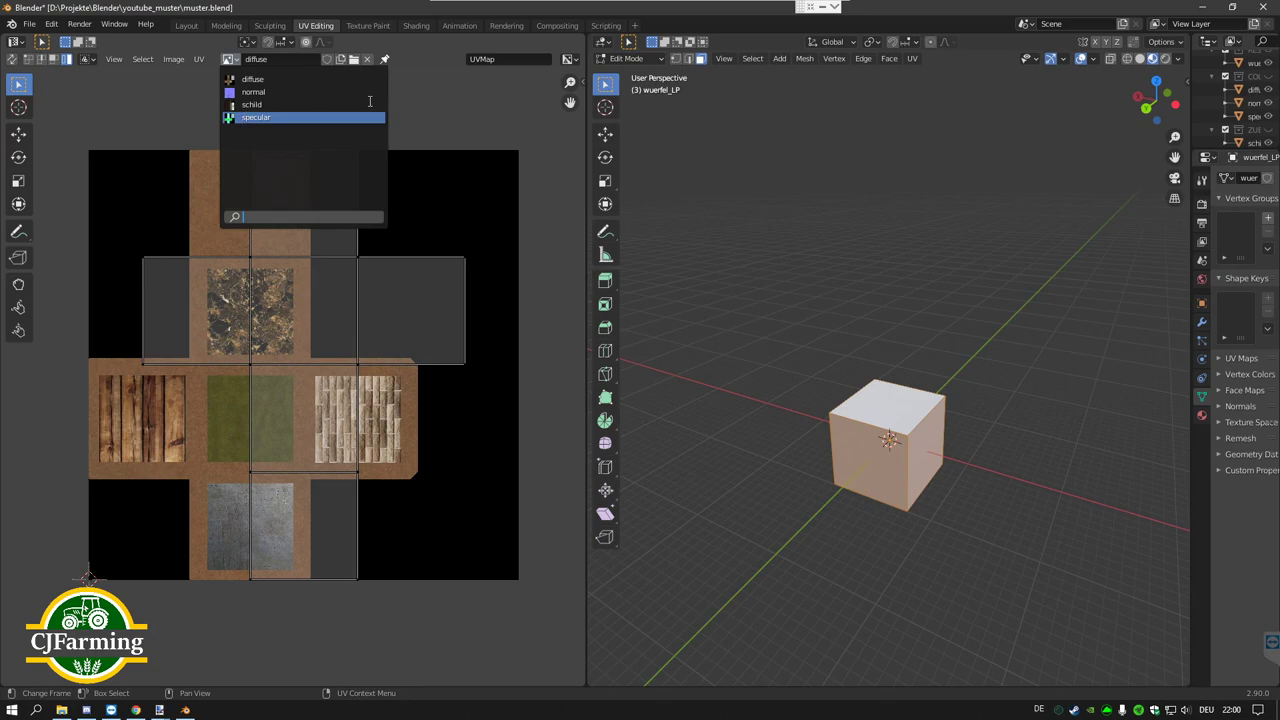
pyautogui.click(237, 63)
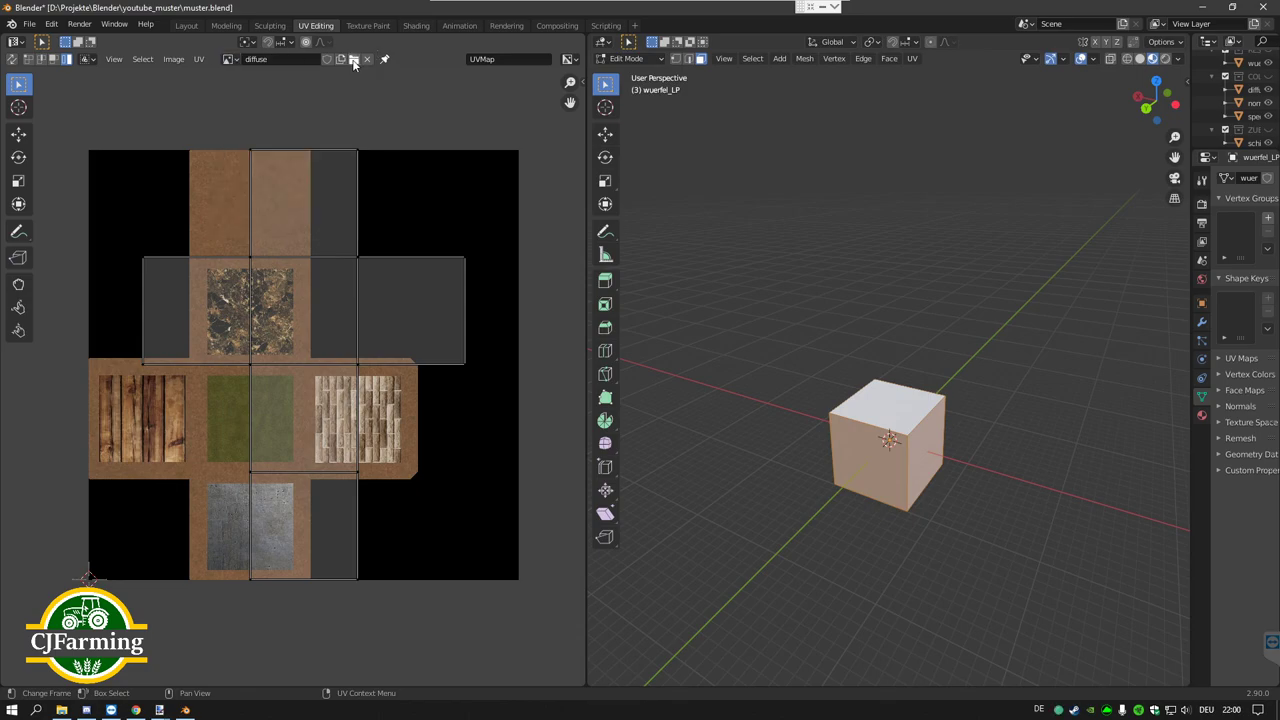
pyautogui.click(352, 60)
pyautogui.click(969, 167)
pyautogui.click(339, 60)
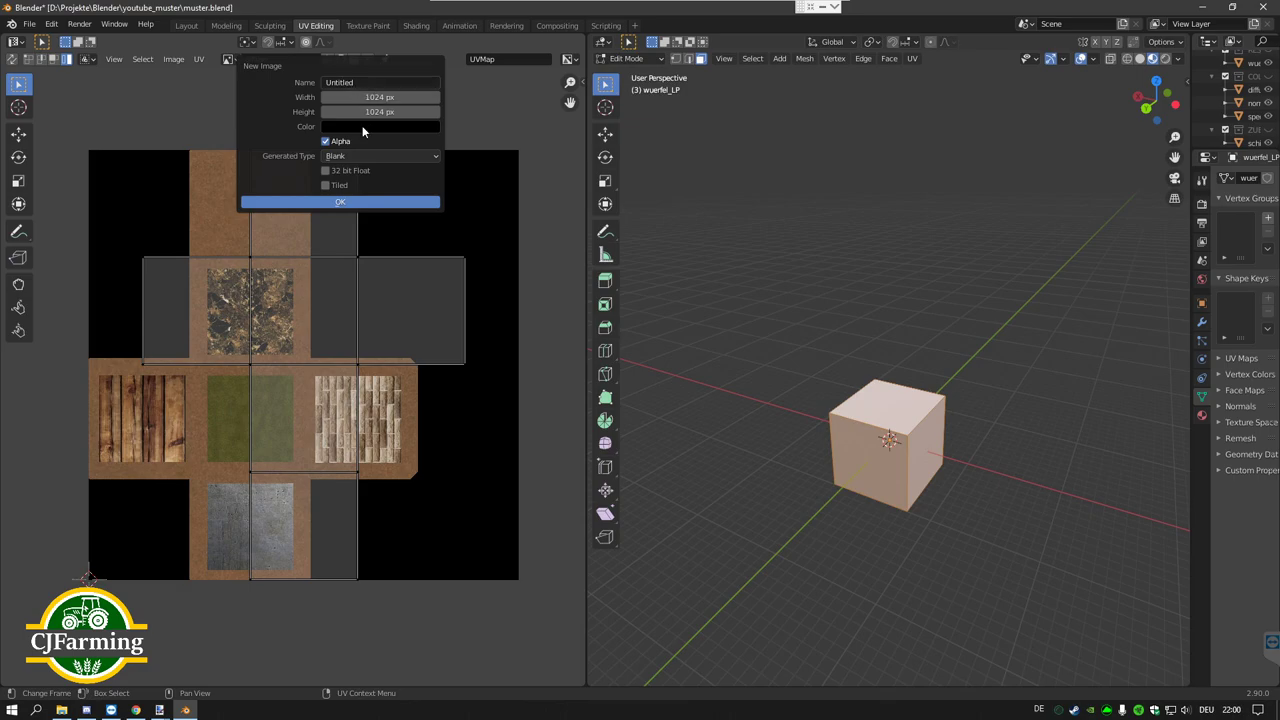
pyautogui.click(337, 202)
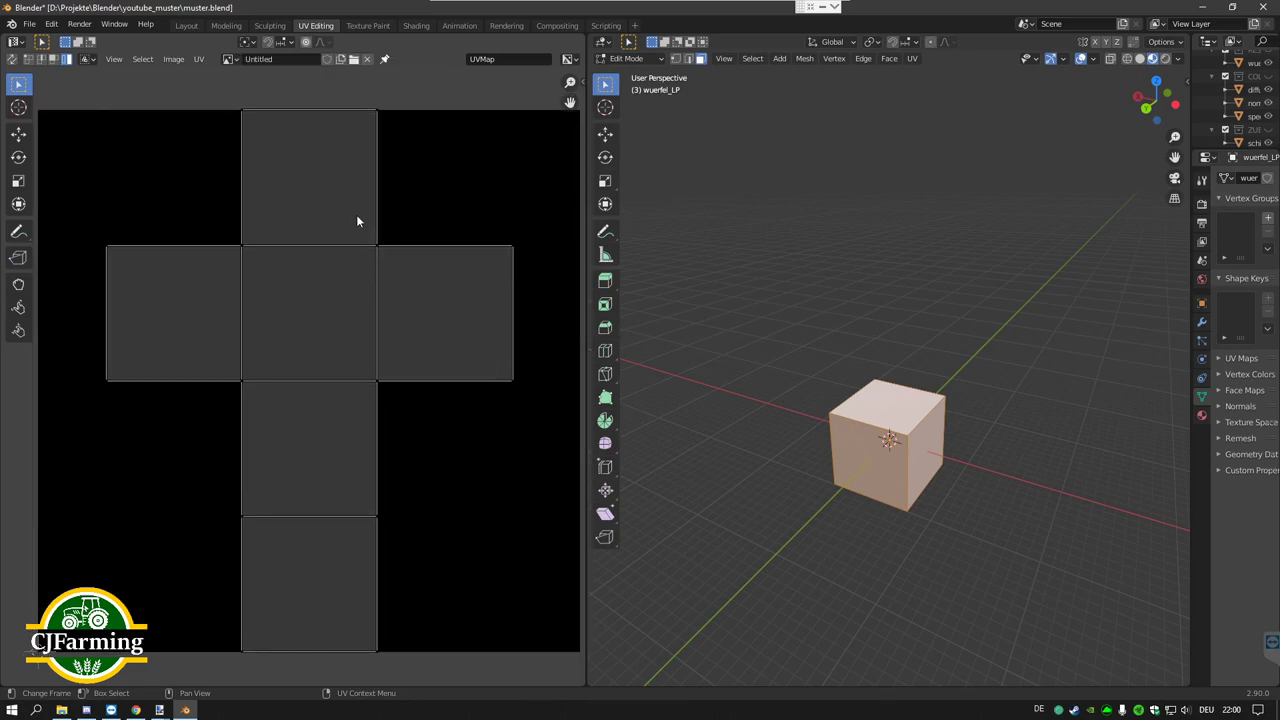
# Step: Match each cube face to its UV square, select all, then quit Blender without saving
pyautogui.click(863, 449)
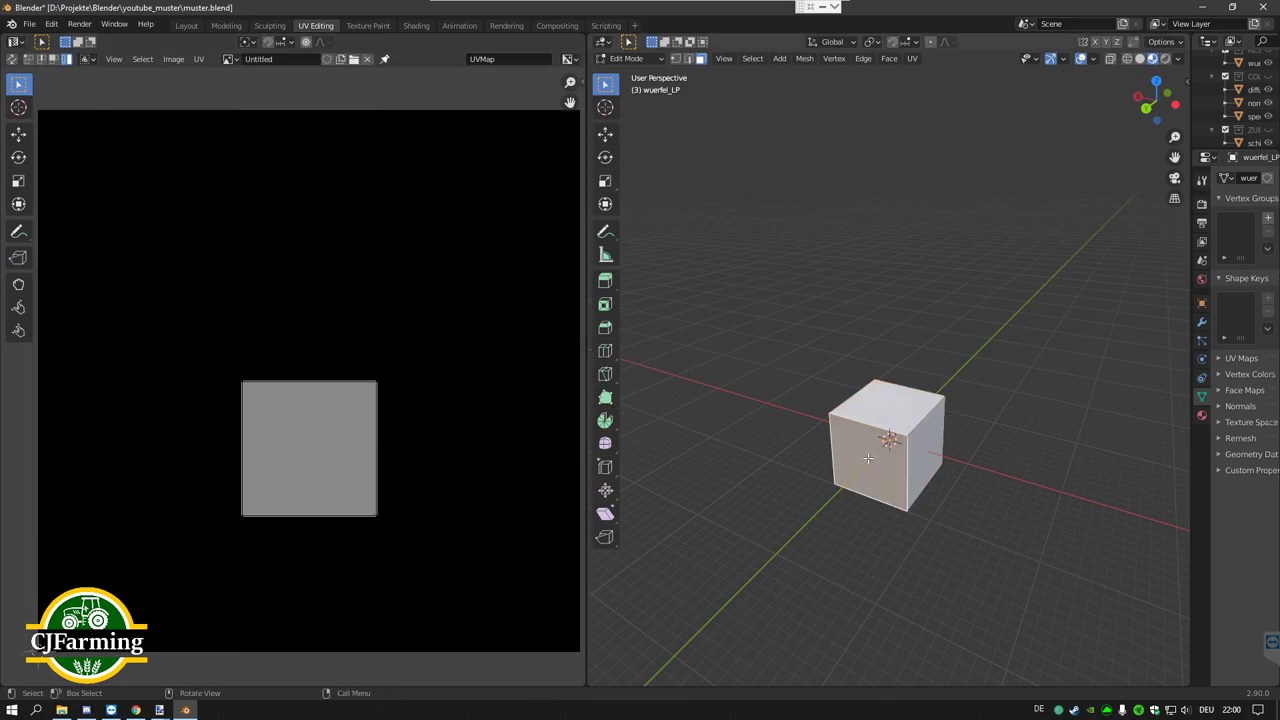
pyautogui.click(880, 420)
pyautogui.click(820, 438)
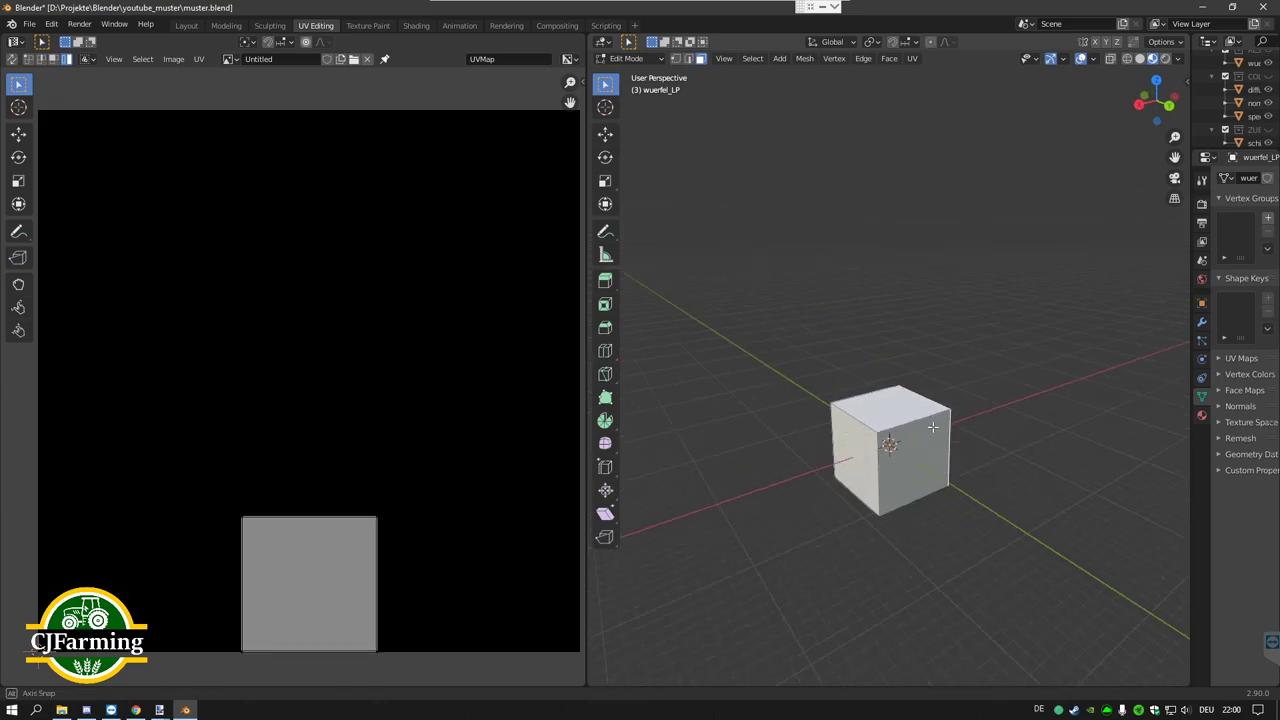
pyautogui.click(863, 444)
pyautogui.click(888, 416)
pyautogui.click(888, 420)
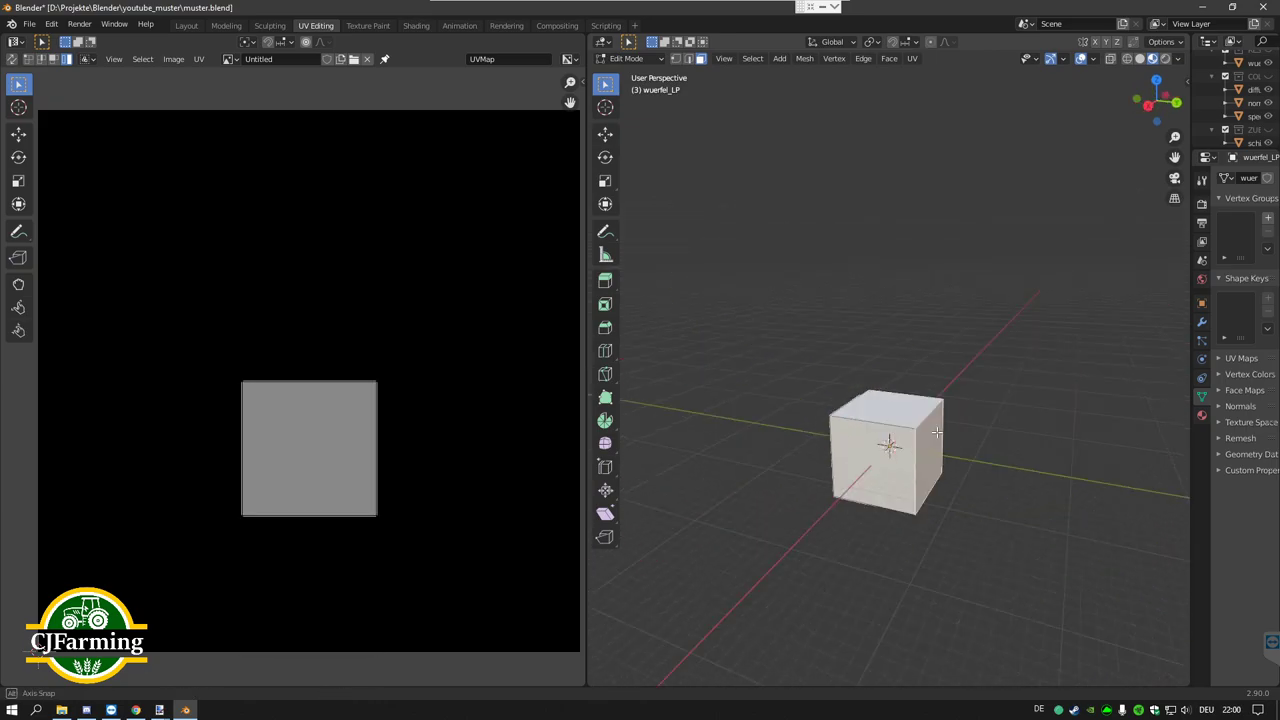
pyautogui.click(864, 438)
pyautogui.press('a')
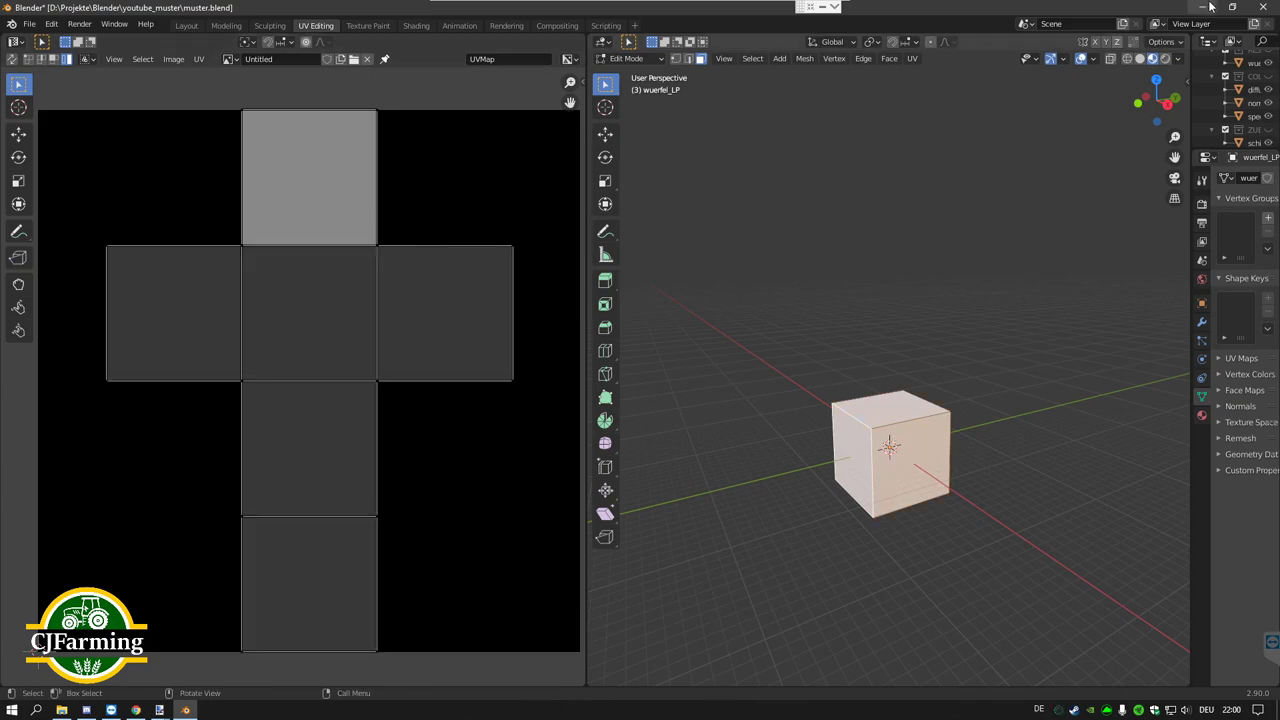
pyautogui.click(1264, 7)
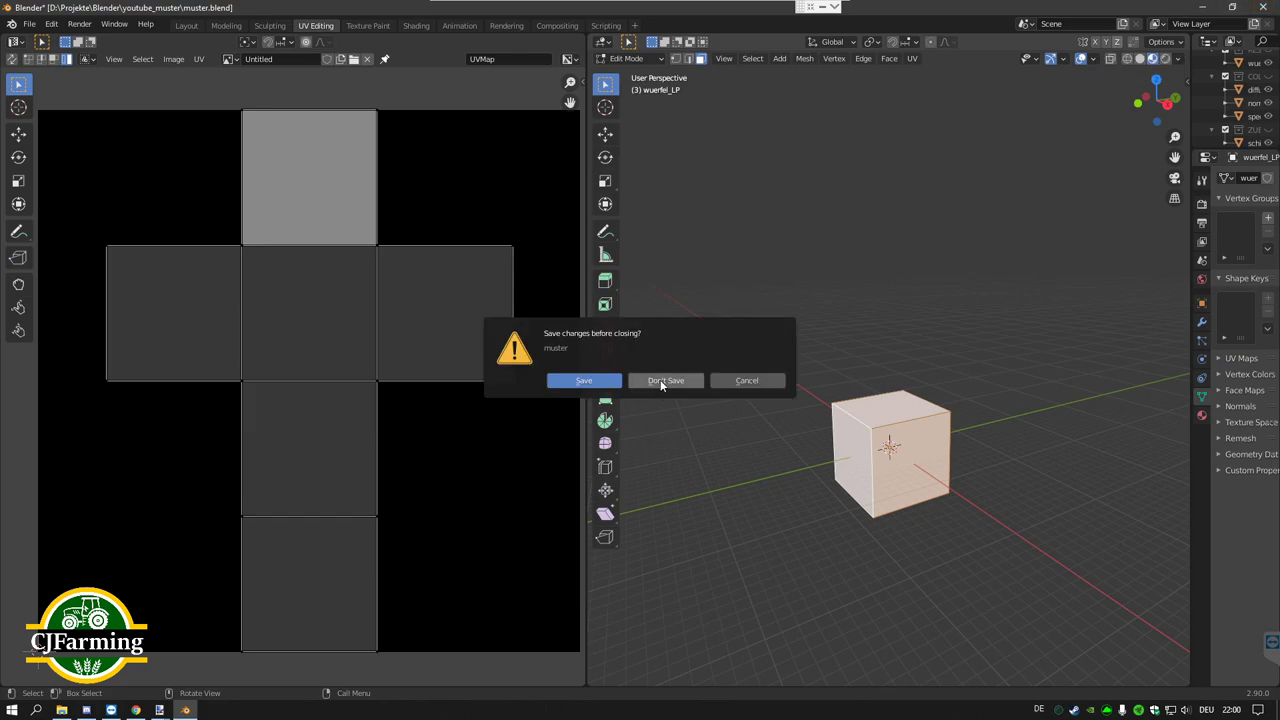
pyautogui.click(665, 380)
# Step: Minimize paint.net and switch to Chrome on the 3DJungle seamless textures page
pyautogui.click(362, 38)
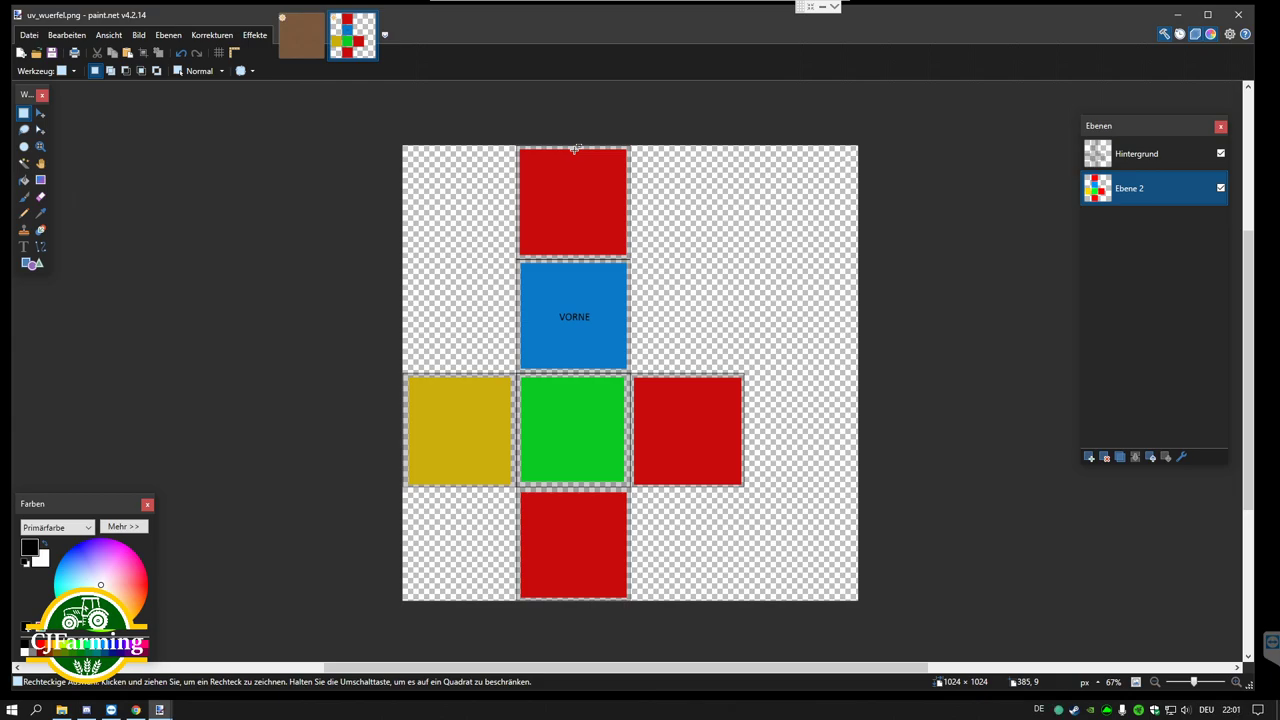
pyautogui.click(1178, 14)
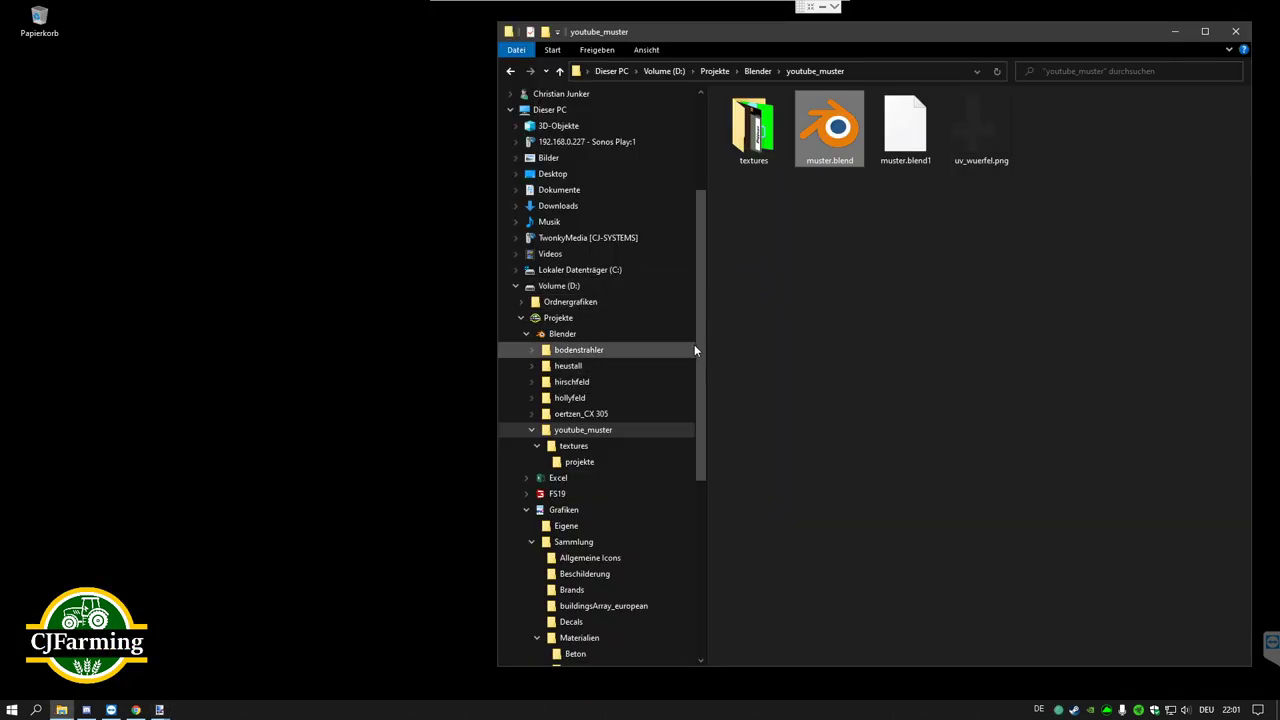
pyautogui.moveTo(698, 341); pyautogui.dragTo(706, 456)
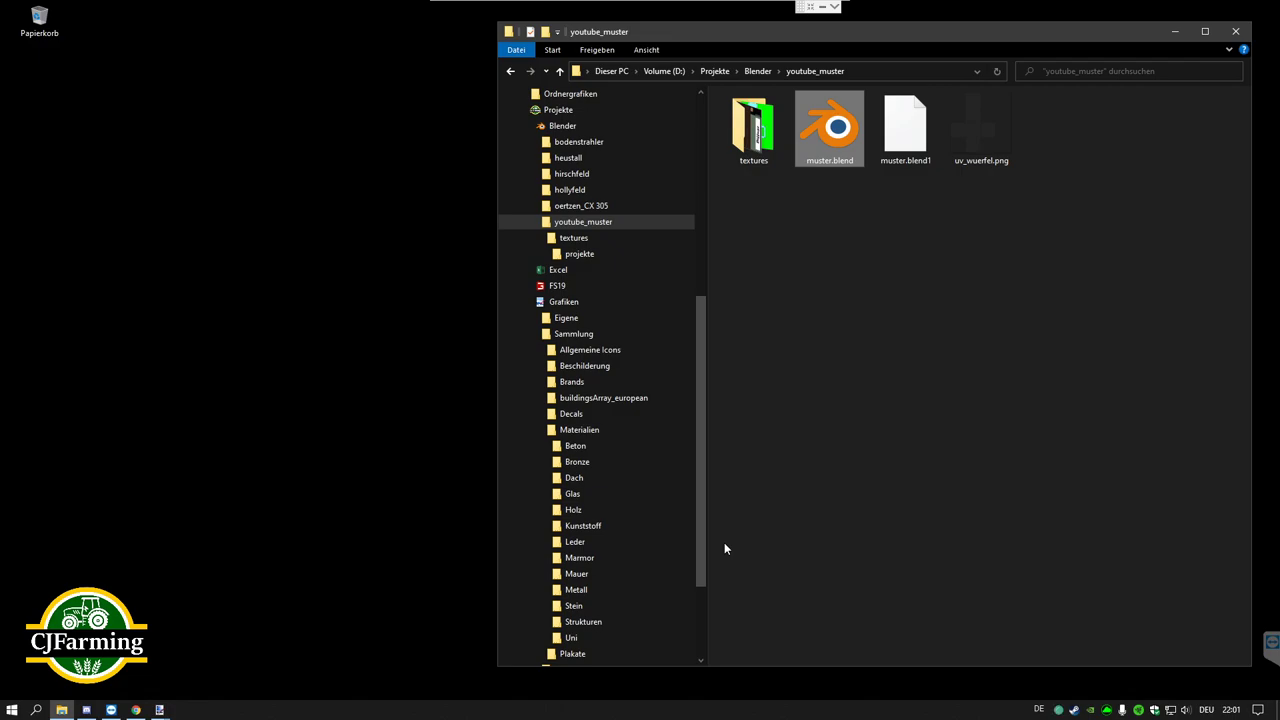
pyautogui.click(135, 709)
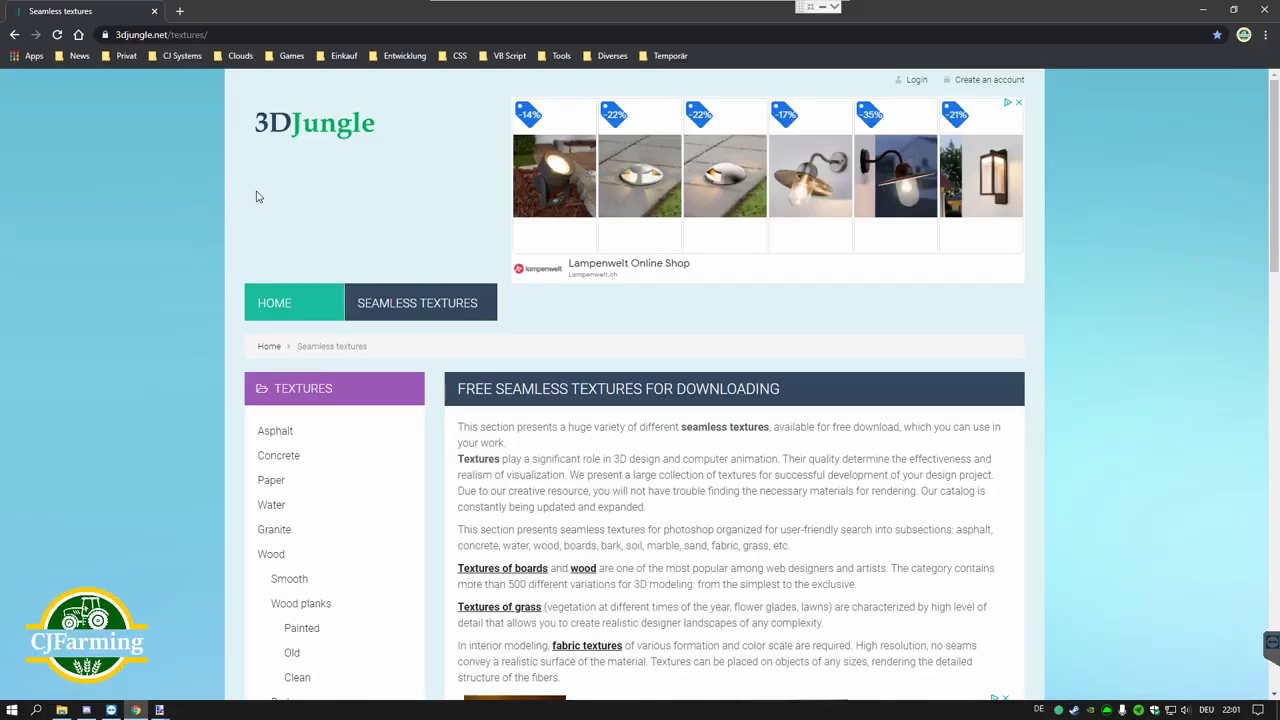
# Step: Browse the 3DJungle seamless textures sidebar and open the Bricks category
pyautogui.scroll(-1, 280, 190)
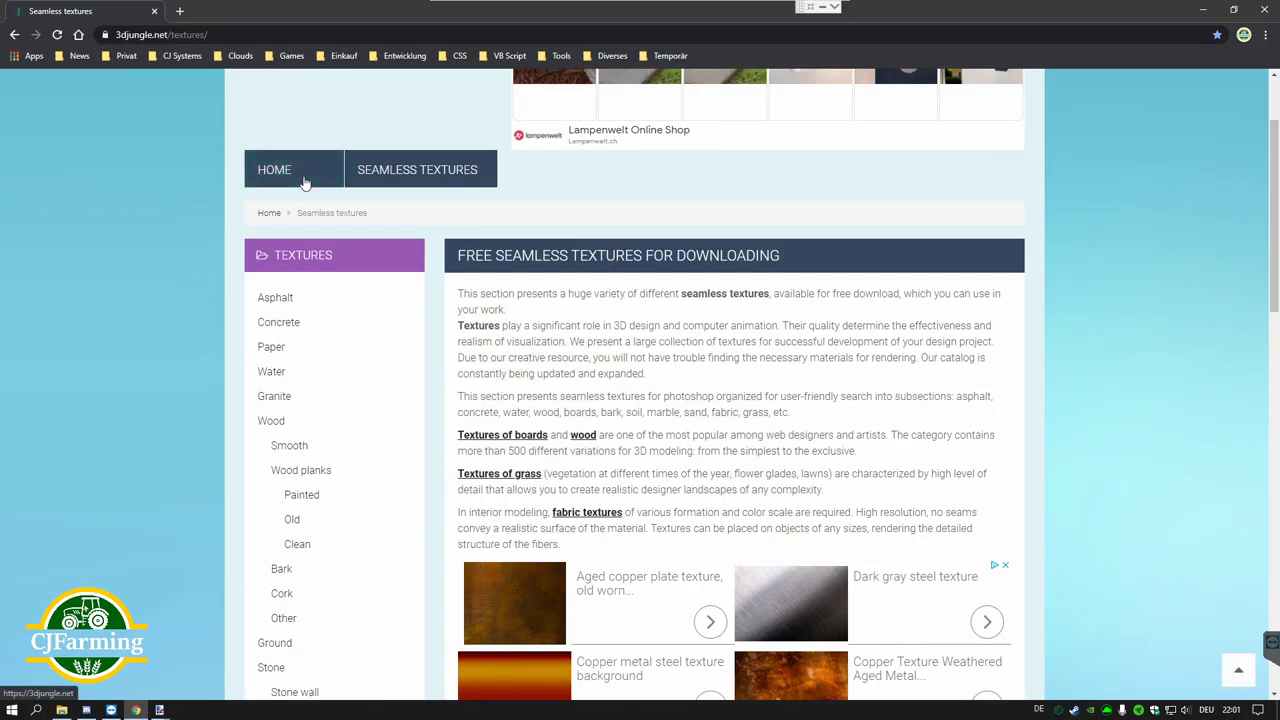
pyautogui.scroll(1, 305, 182)
pyautogui.click(228, 34)
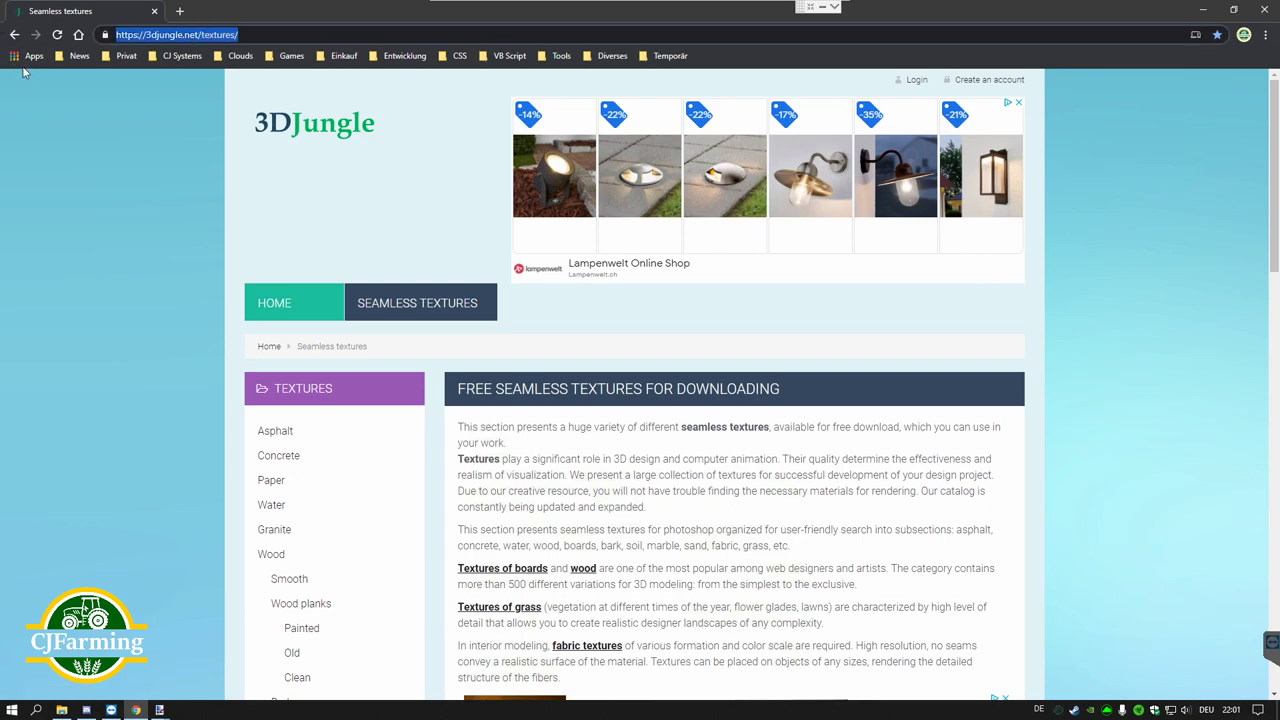
pyautogui.click(192, 117)
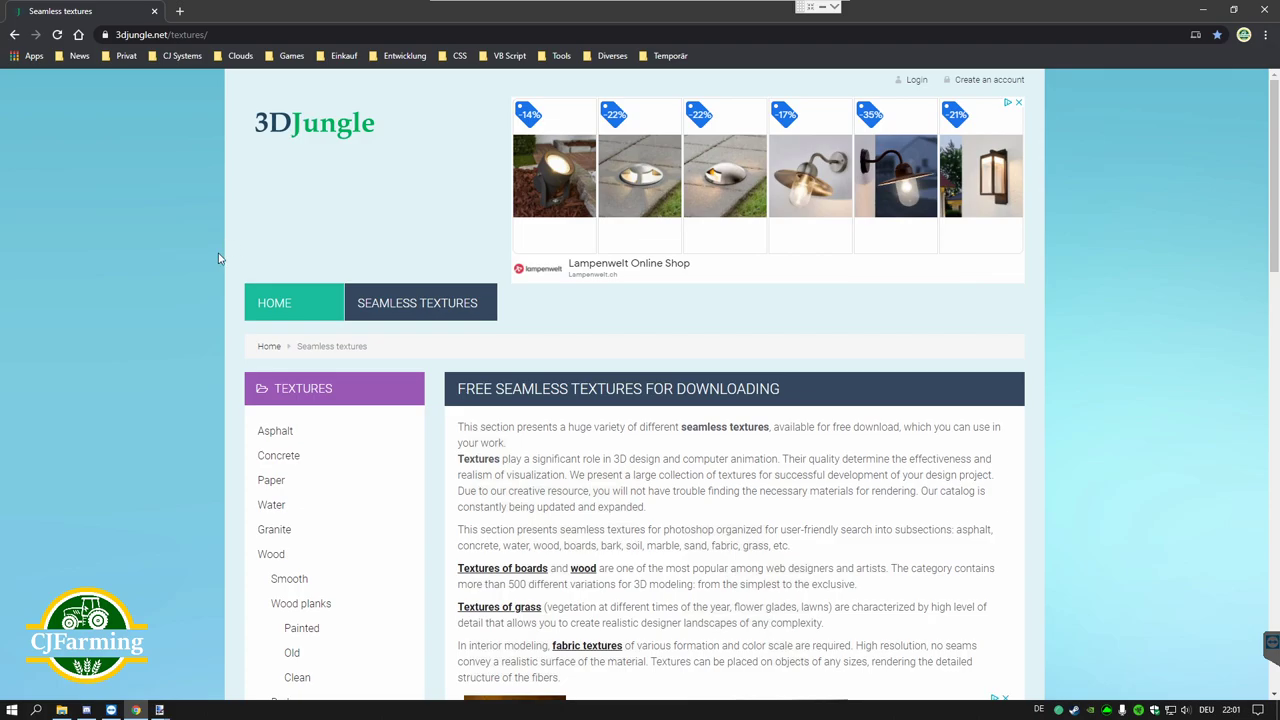
pyautogui.scroll(-5, 213, 255)
pyautogui.scroll(2, 213, 252)
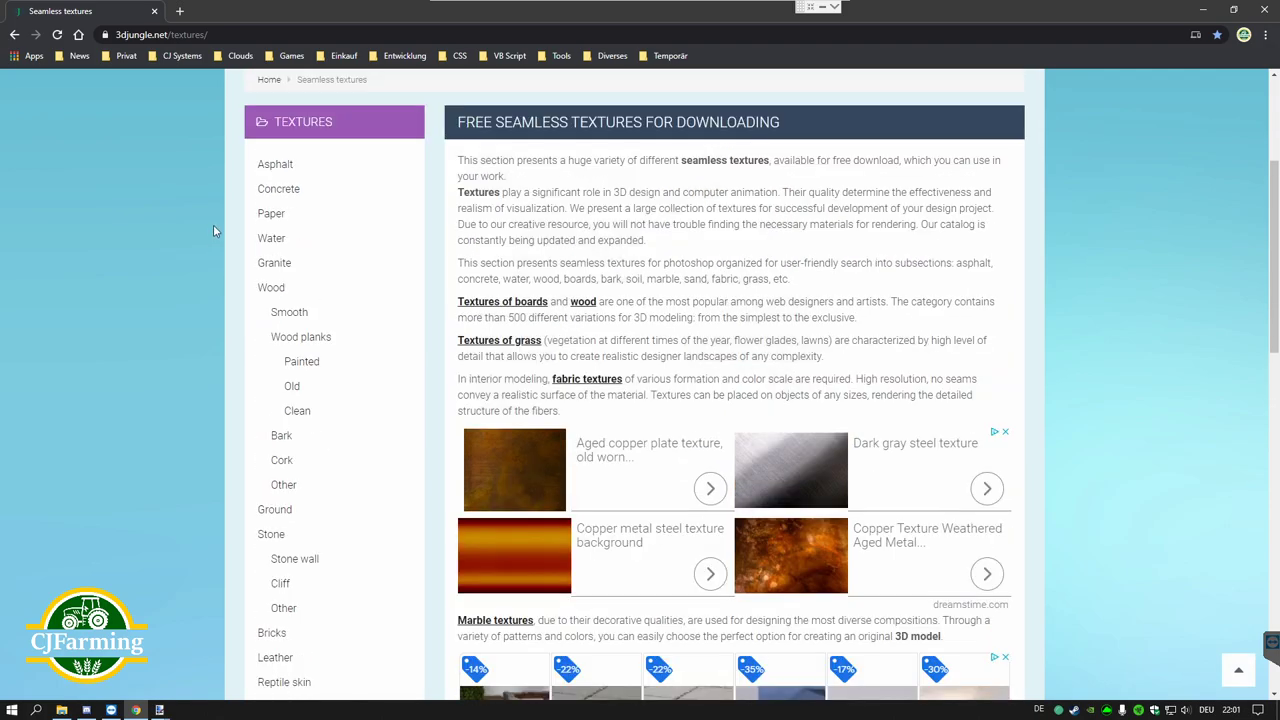
pyautogui.scroll(-3, 288, 438)
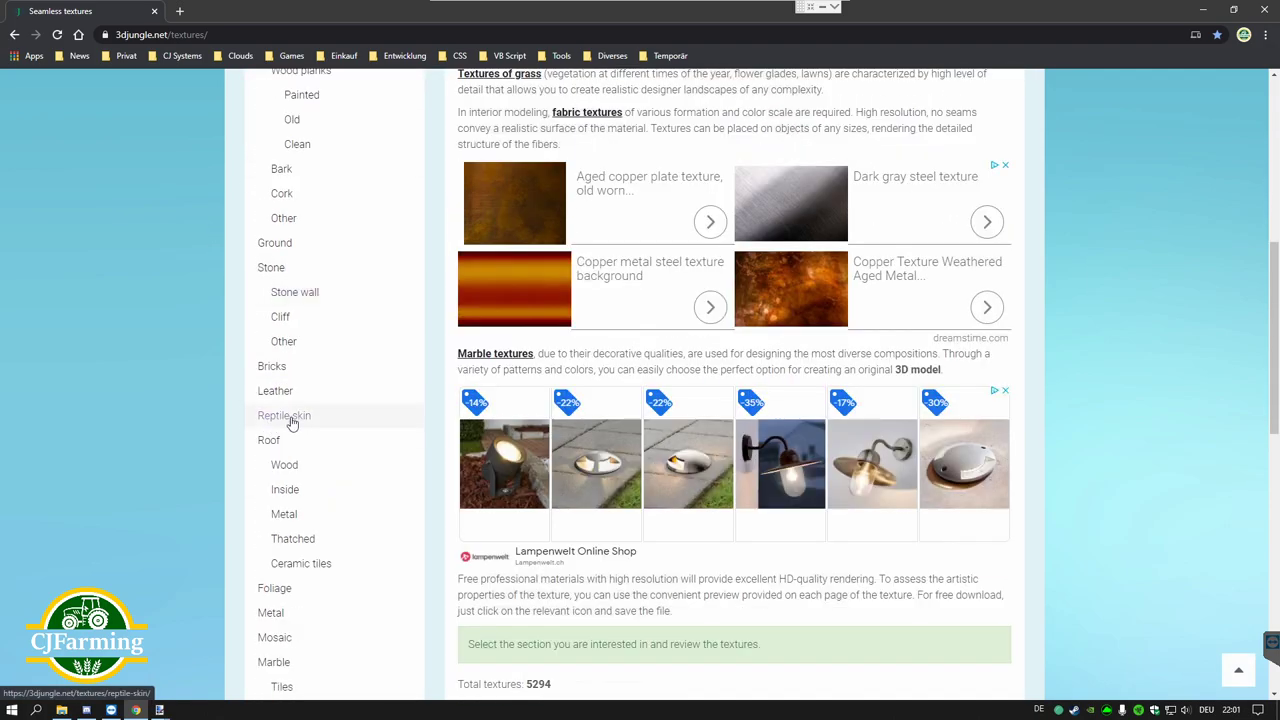
pyautogui.scroll(-2, 290, 425)
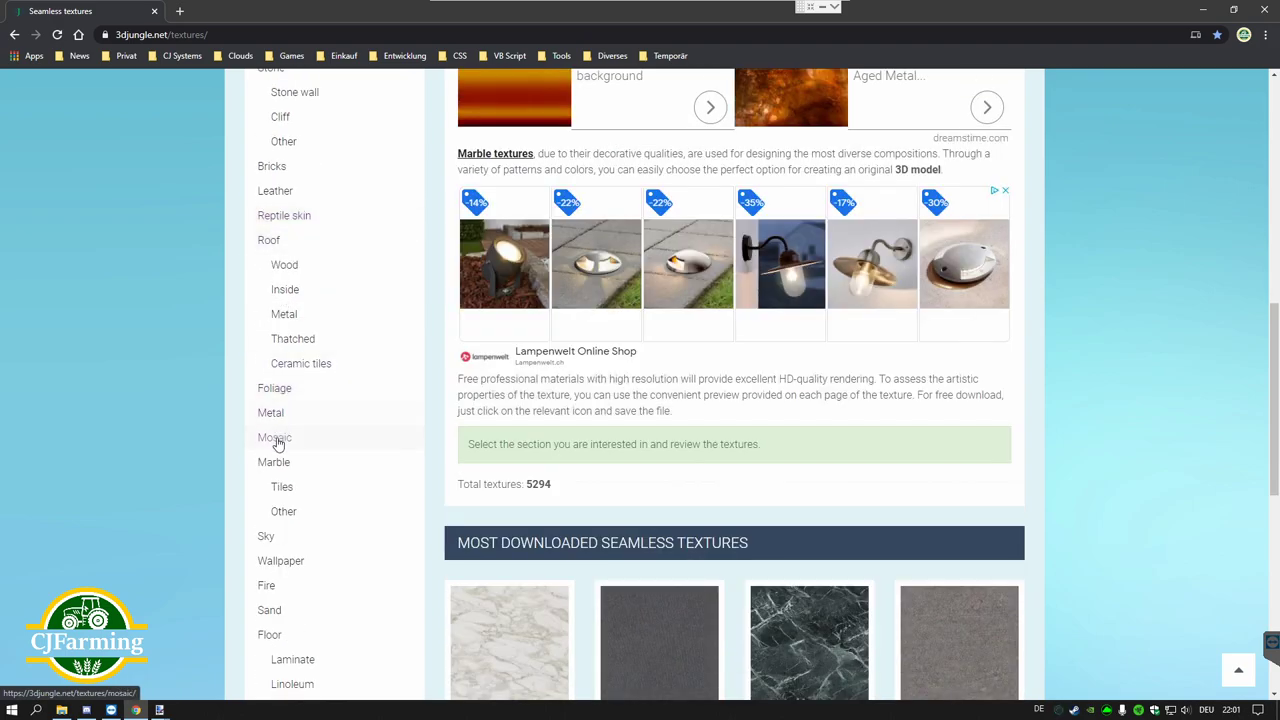
pyautogui.scroll(1, 265, 340)
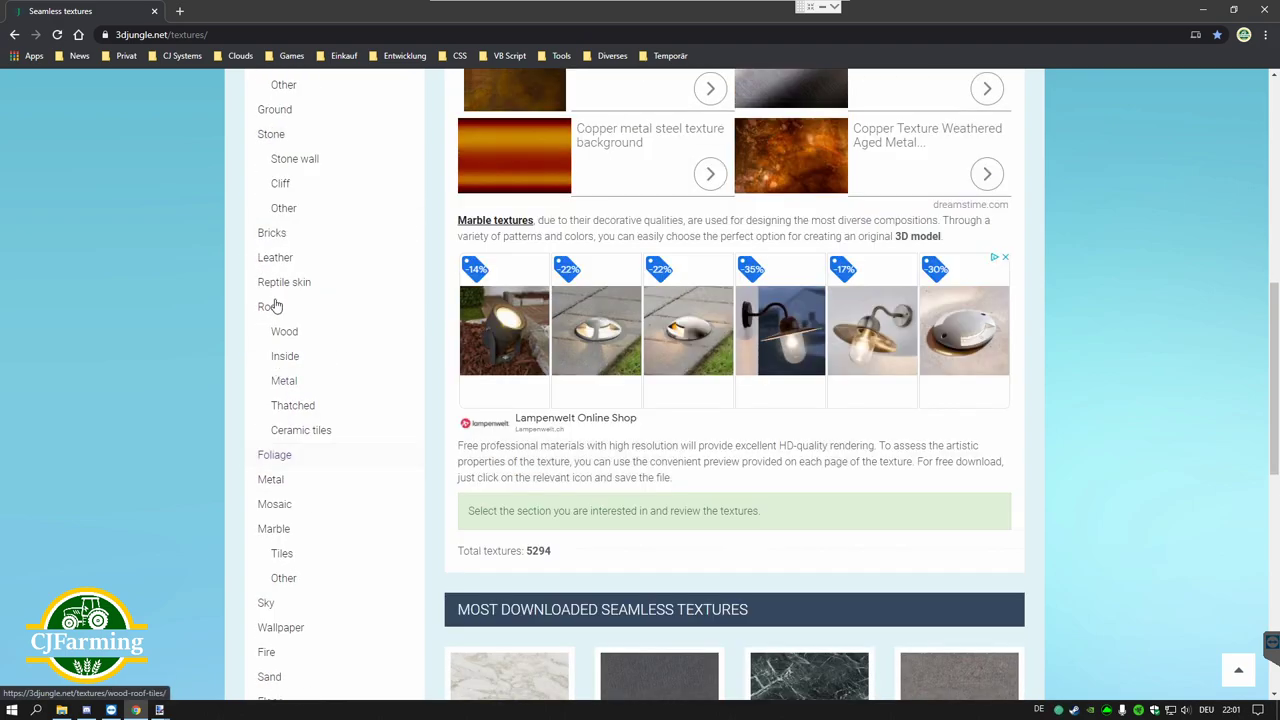
pyautogui.click(262, 232)
# Step: Scroll the bricks list and open red-brick texture #4664
pyautogui.scroll(-2, 600, 440)
pyautogui.scroll(-3, 613, 443)
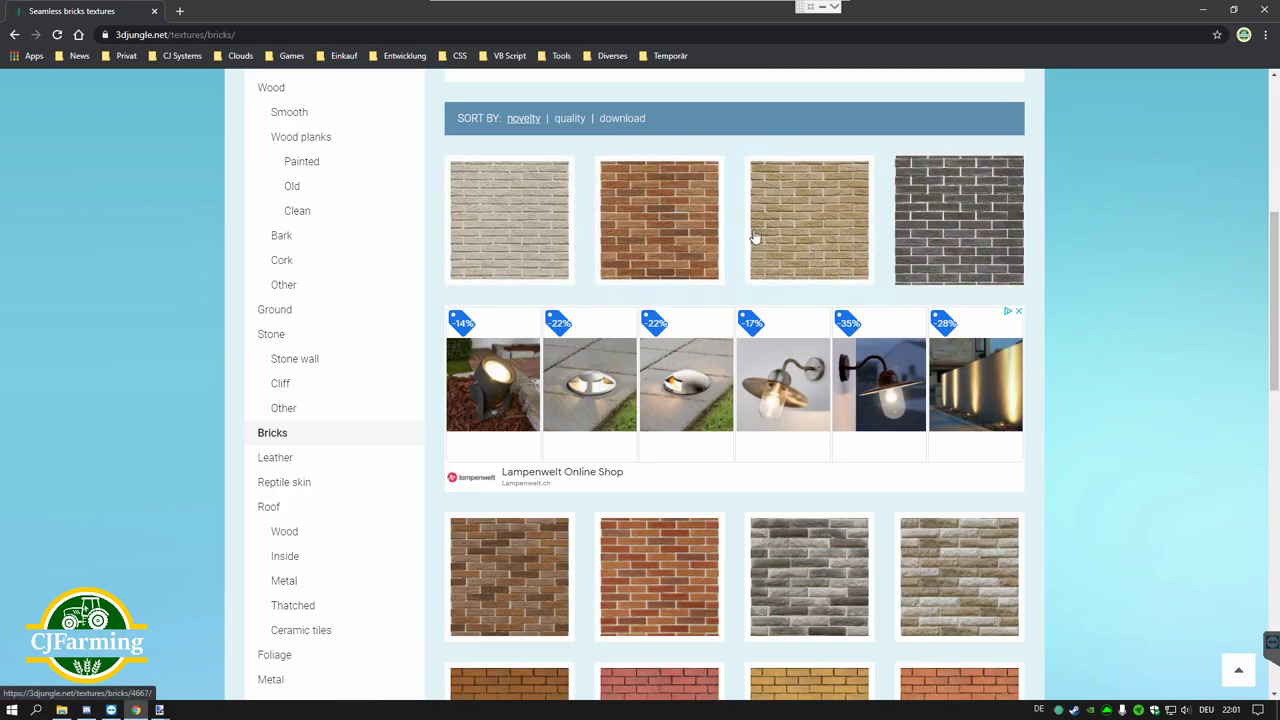
pyautogui.scroll(-4, 755, 236)
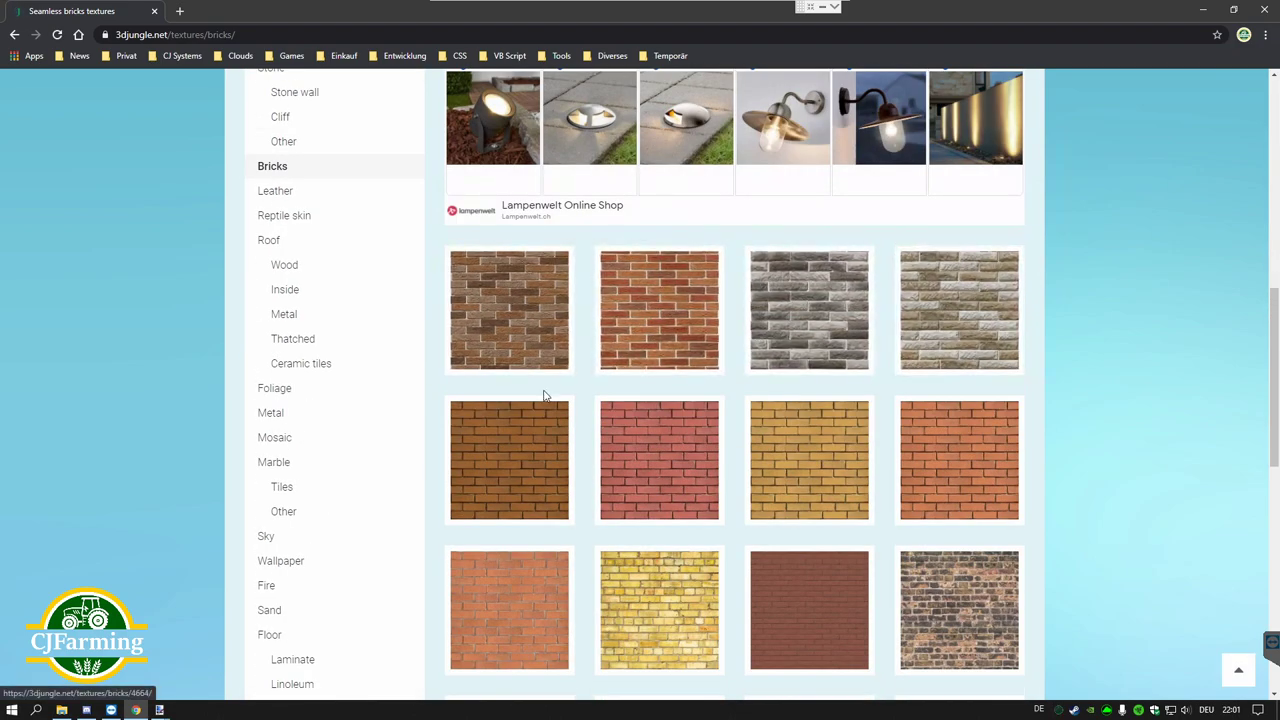
pyautogui.scroll(-1, 545, 395)
pyautogui.click(634, 246)
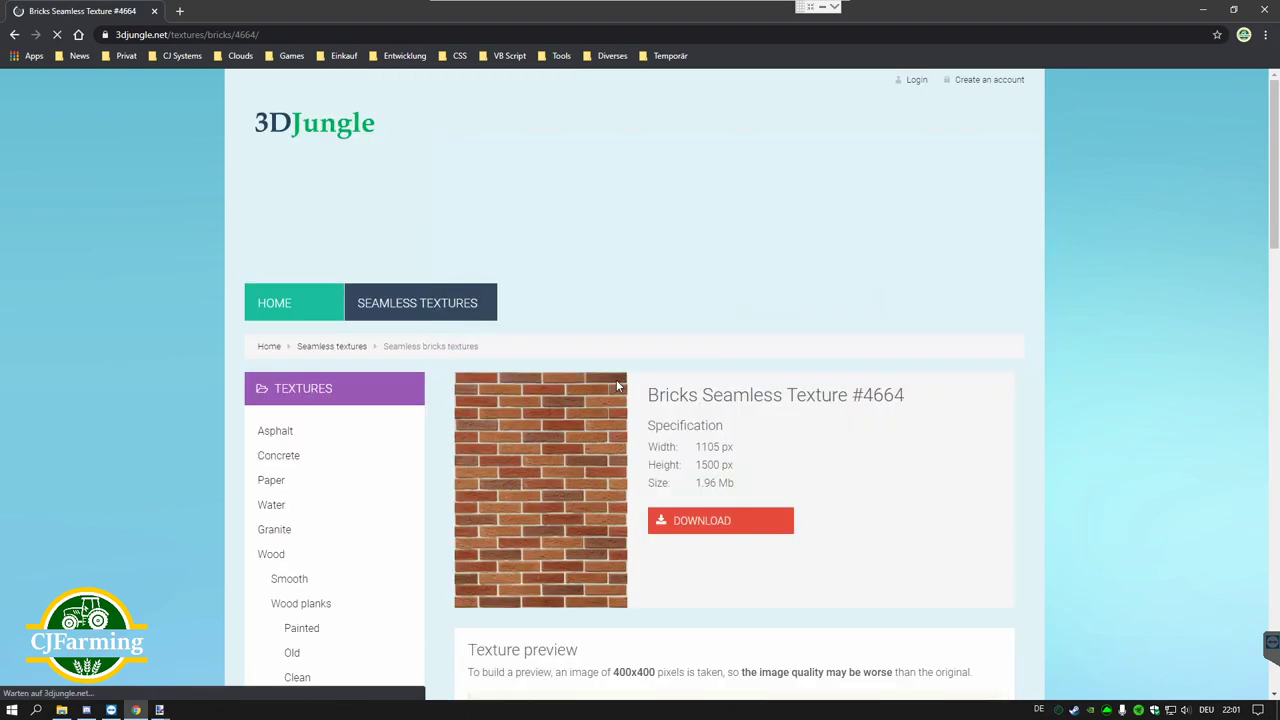
# Step: Scroll through the Bricks Seamless Texture #4664 page details
pyautogui.scroll(-1, 617, 385)
pyautogui.scroll(-2, 617, 382)
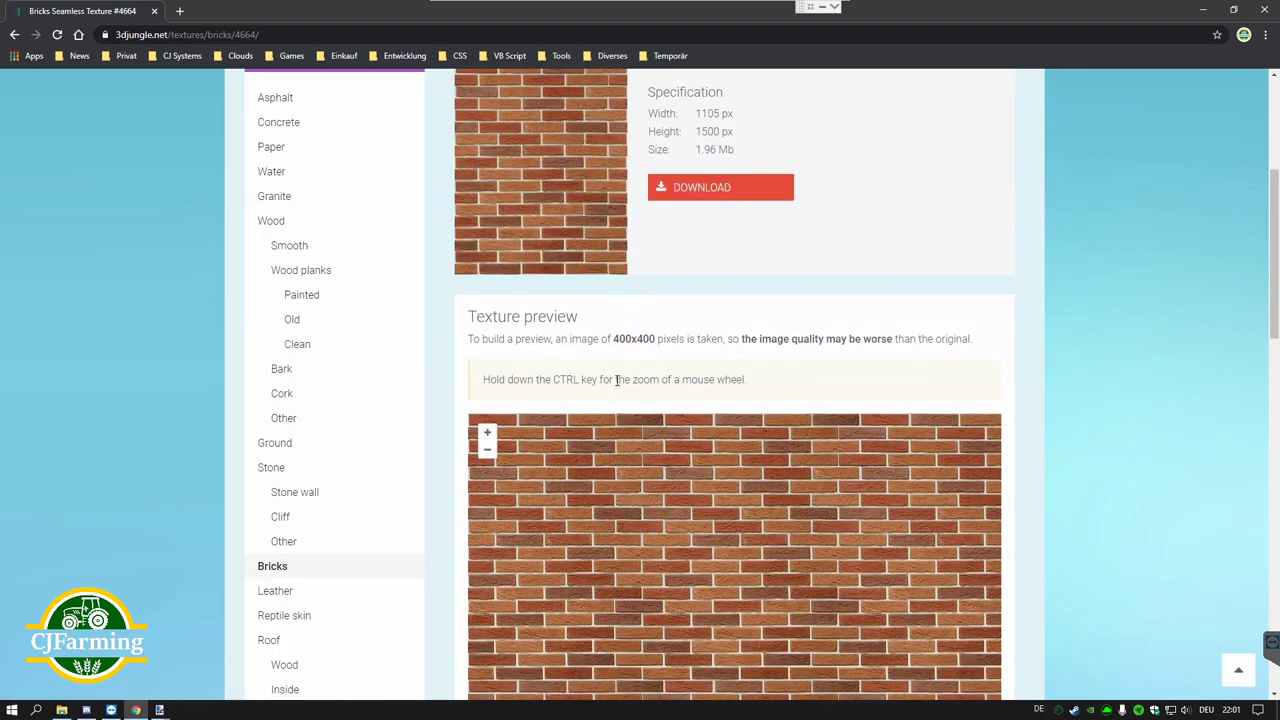
pyautogui.scroll(-2, 617, 380)
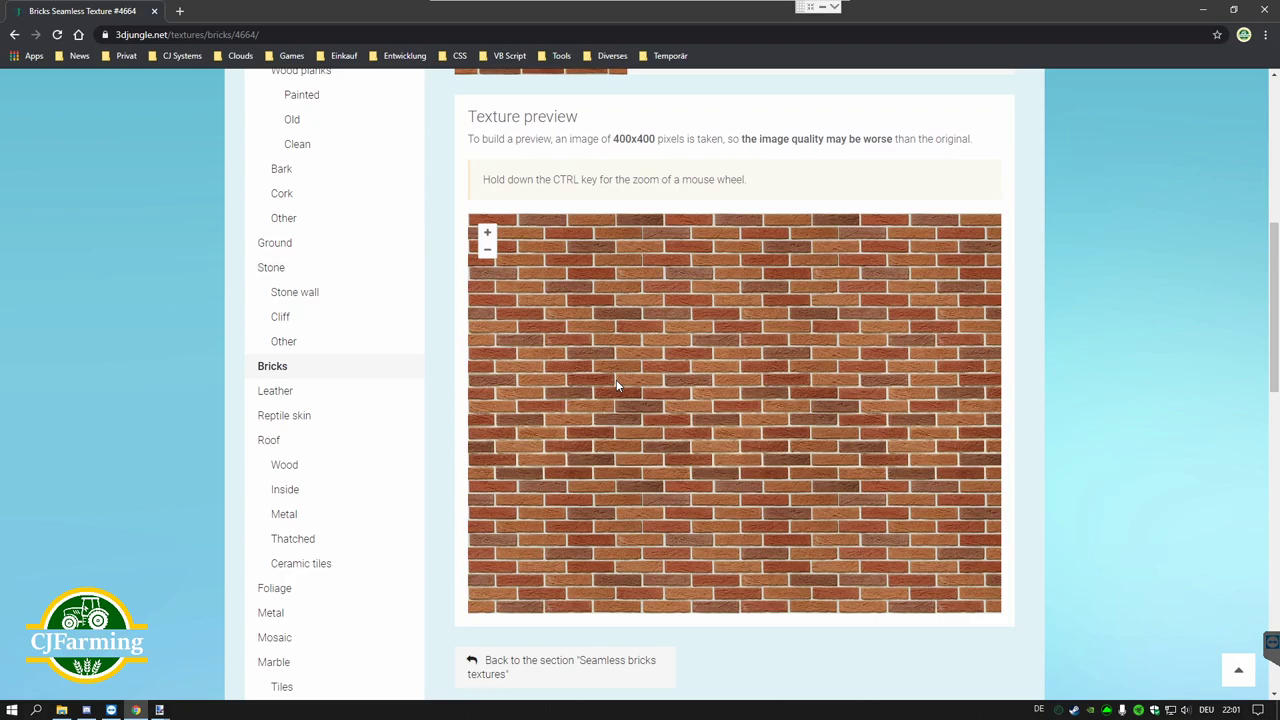
pyautogui.scroll(3, 617, 385)
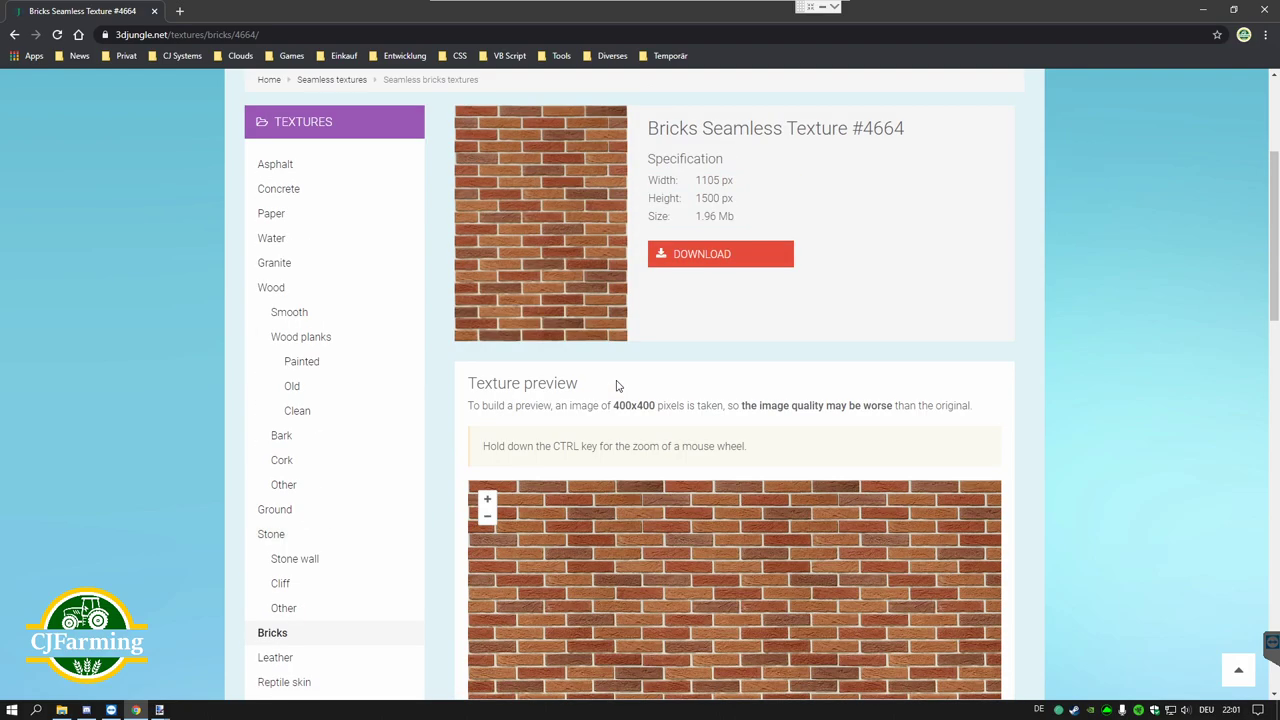
pyautogui.scroll(1, 617, 385)
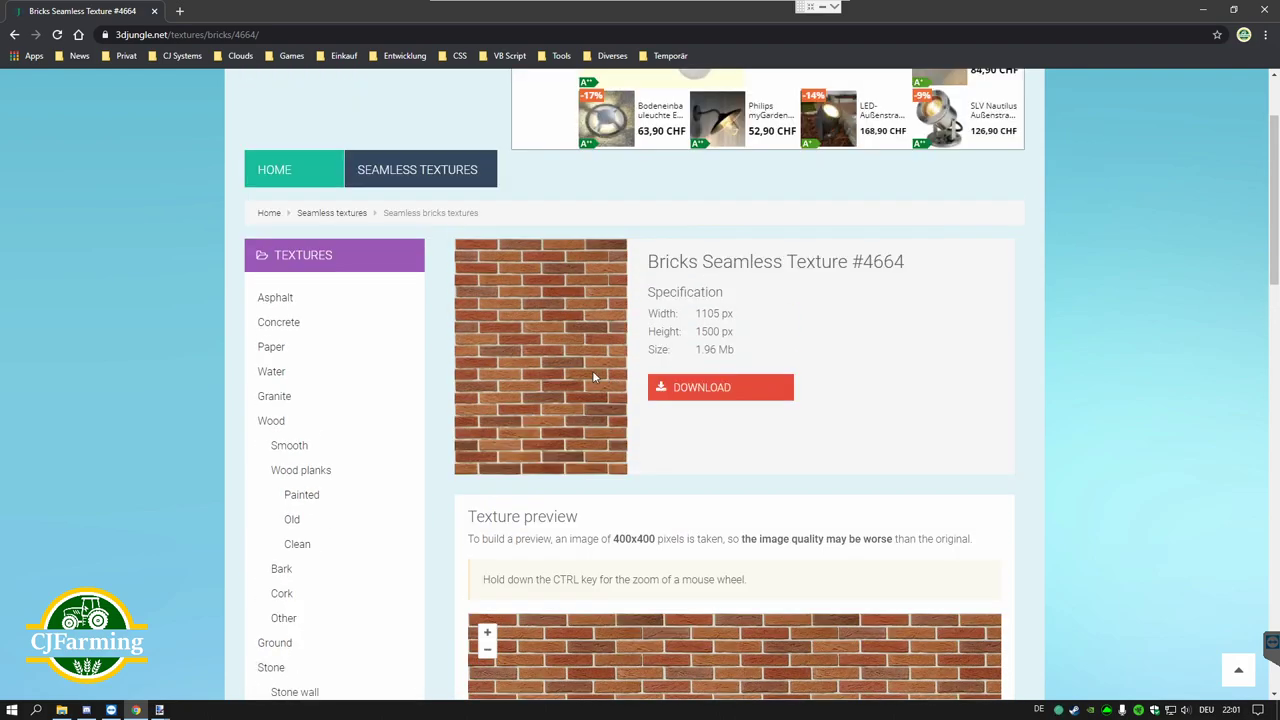
pyautogui.scroll(-3, 592, 372)
pyautogui.scroll(-2, 594, 377)
pyautogui.scroll(-3, 594, 377)
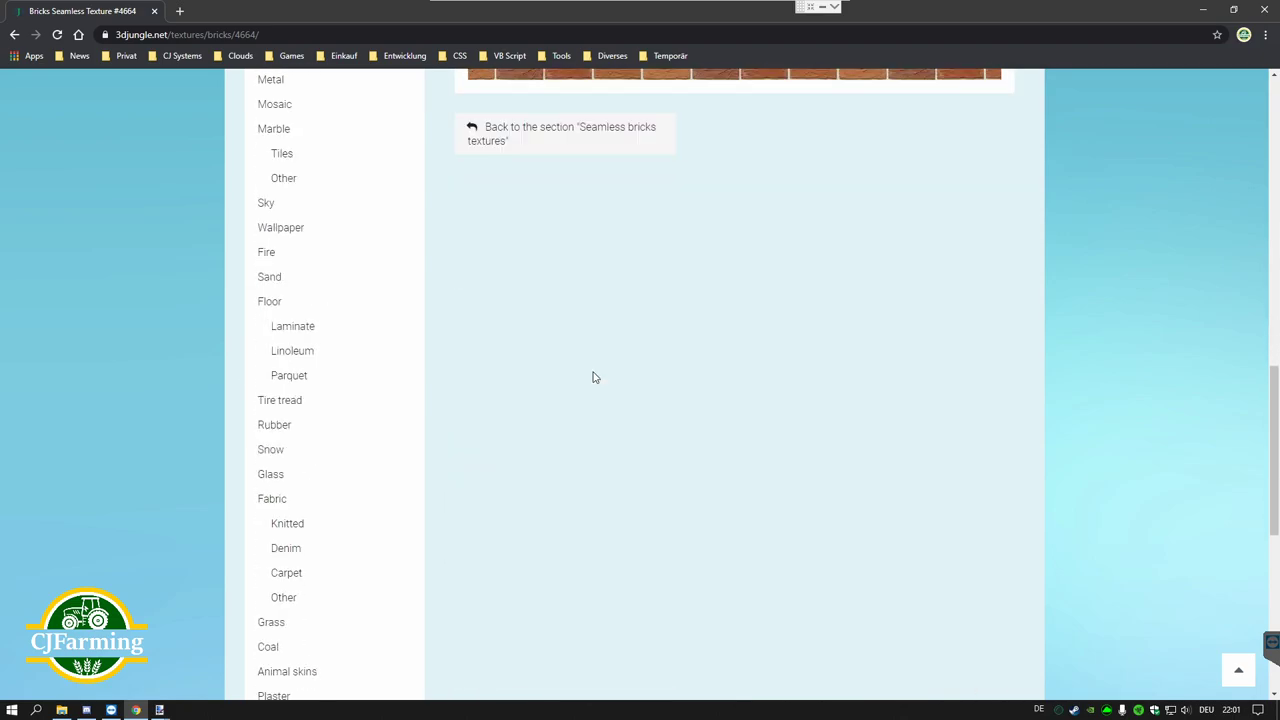
pyautogui.scroll(3, 594, 377)
pyautogui.scroll(1, 594, 377)
pyautogui.scroll(2, 594, 377)
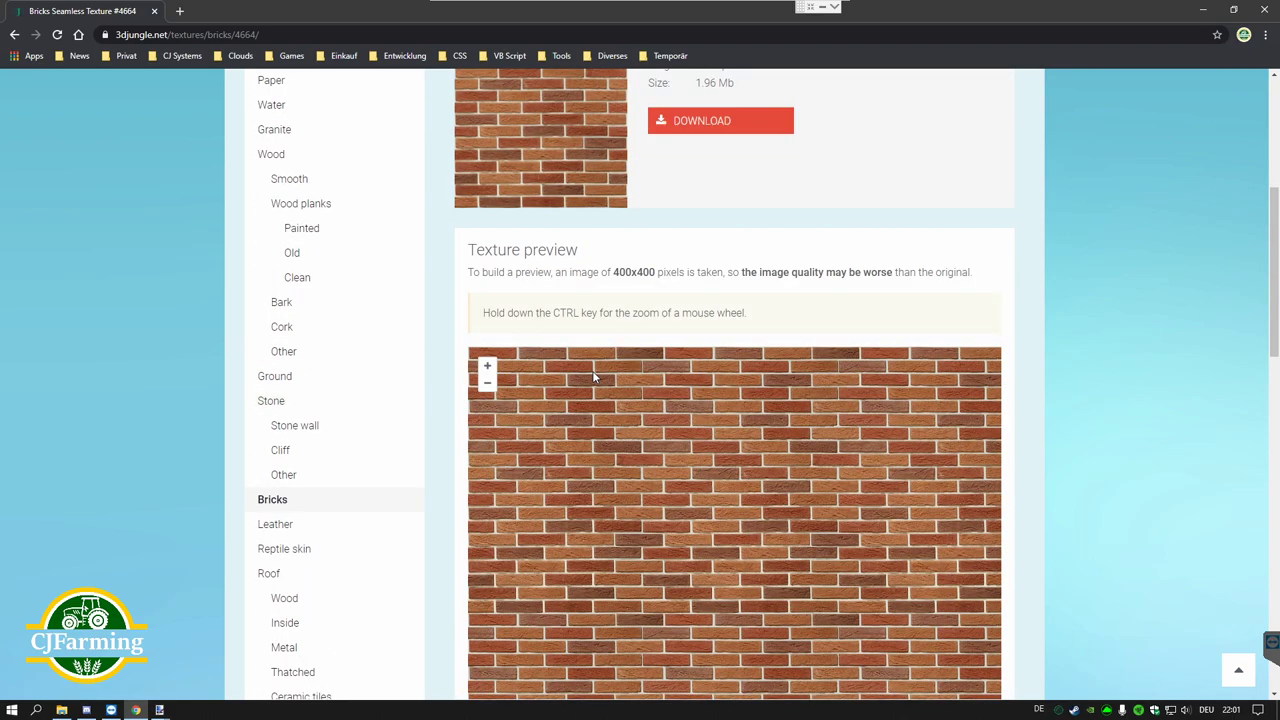
pyautogui.scroll(2, 594, 377)
pyautogui.scroll(1, 594, 377)
pyautogui.scroll(-1, 594, 377)
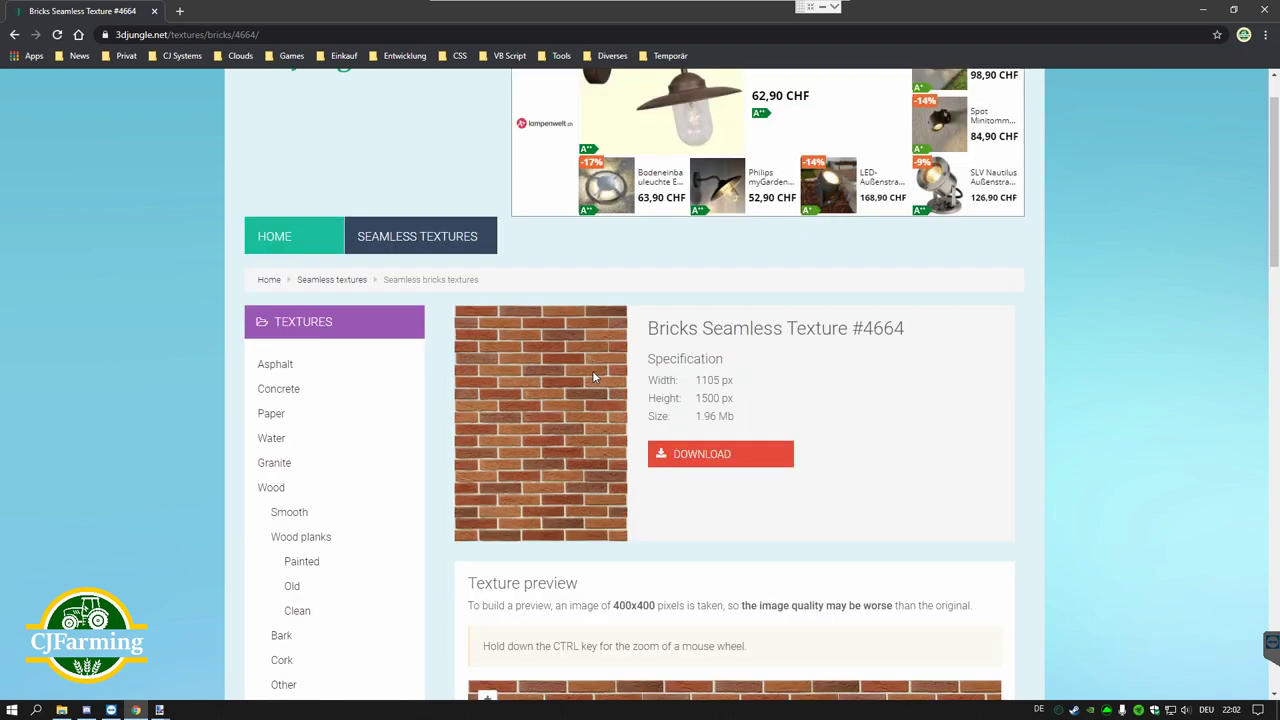
pyautogui.scroll(-1, 594, 377)
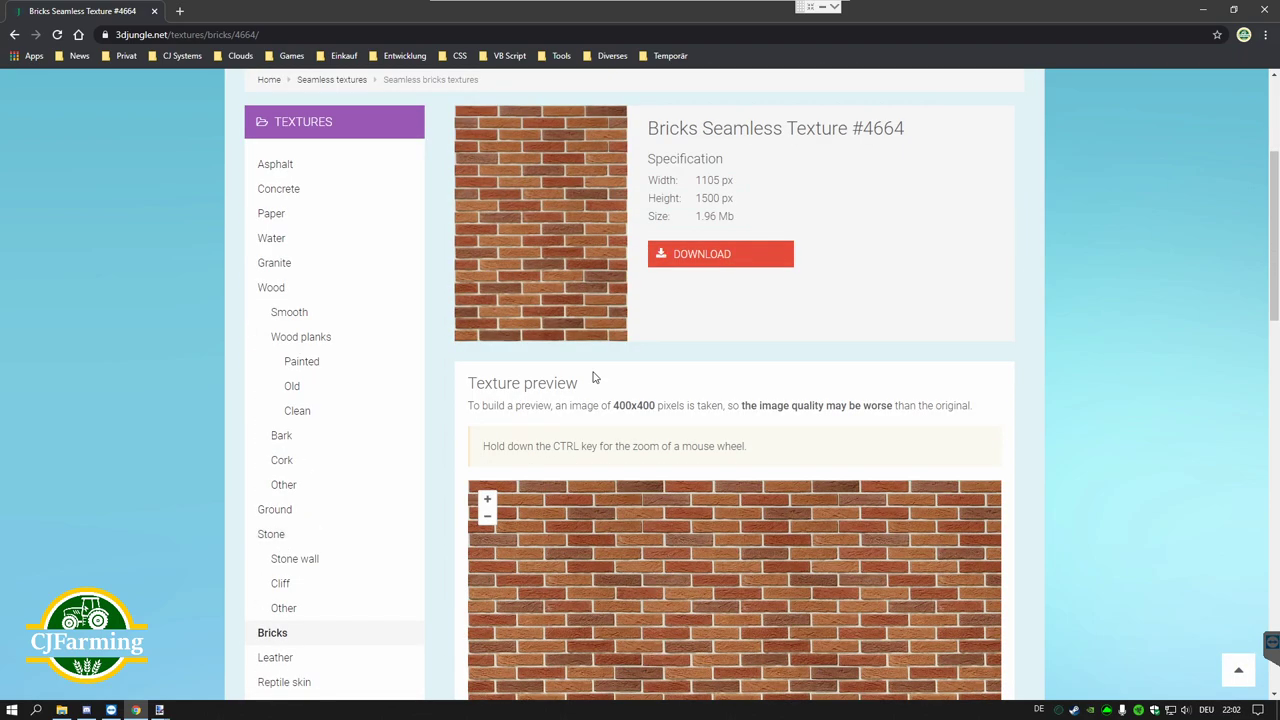
pyautogui.scroll(-2, 594, 377)
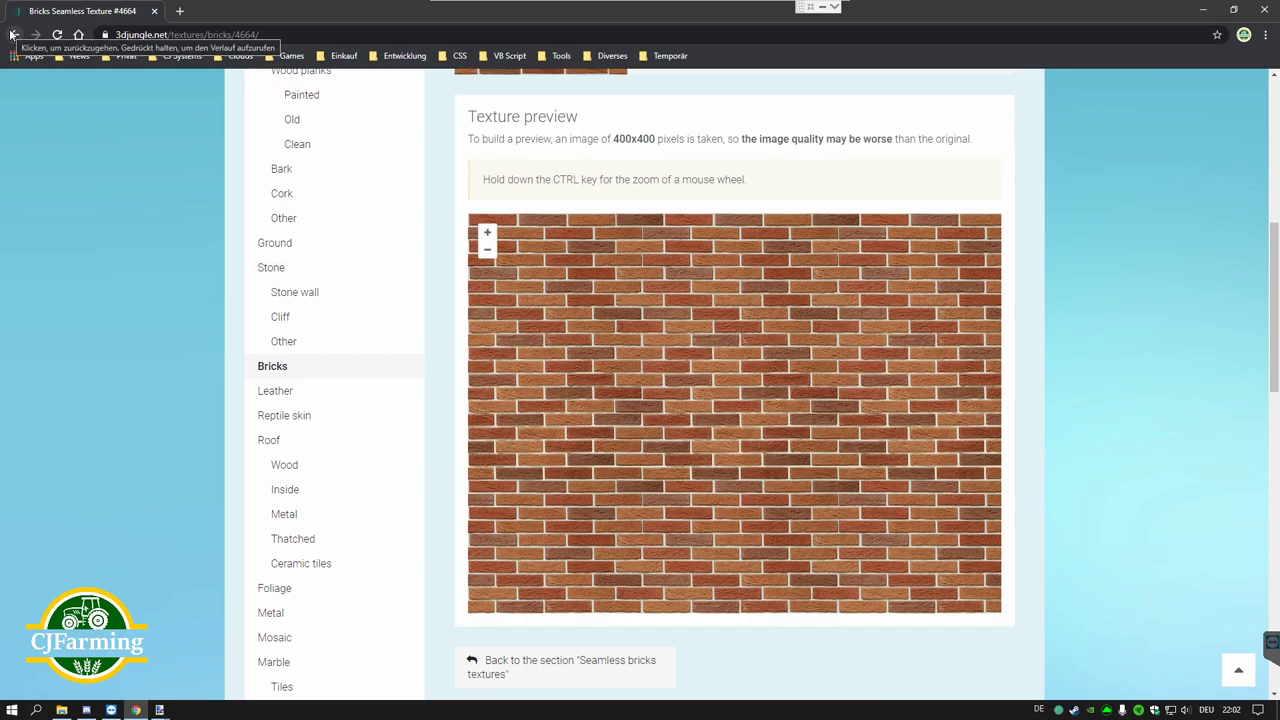
# Step: Go back to the seamless bricks list and scroll down to its pagination
pyautogui.click(12, 34)
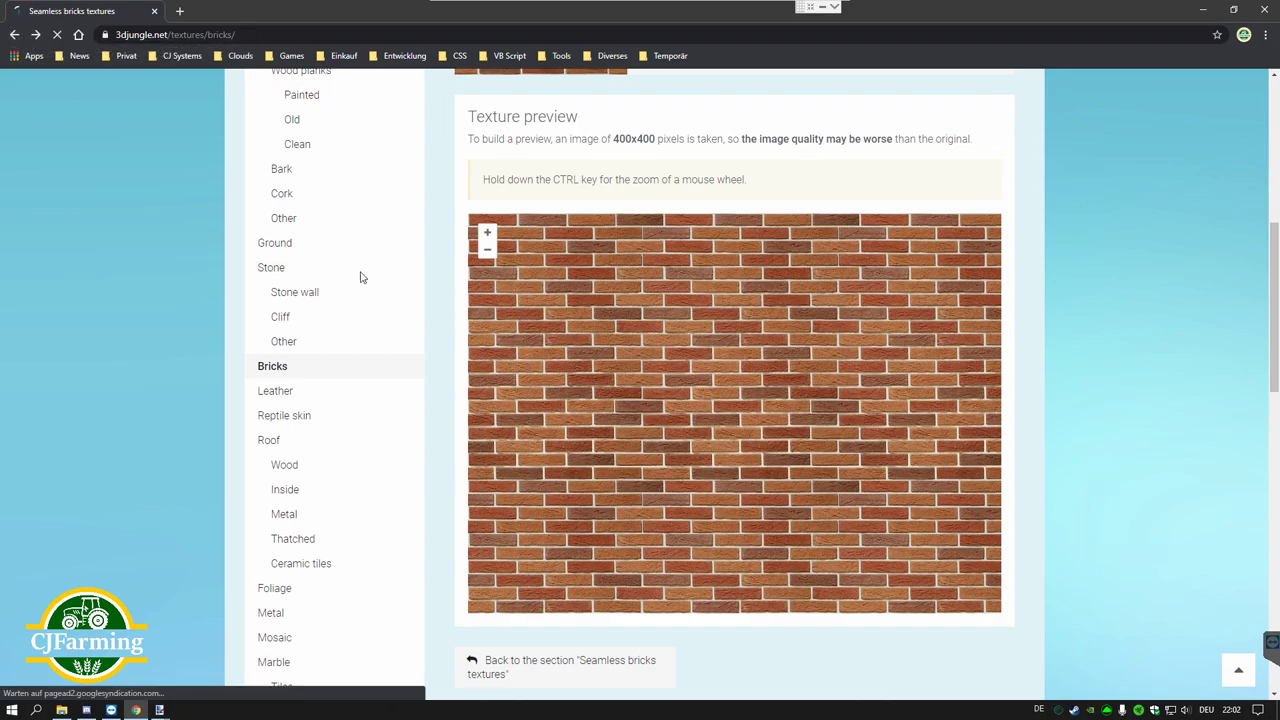
pyautogui.scroll(-2, 656, 333)
pyautogui.scroll(-2, 656, 333)
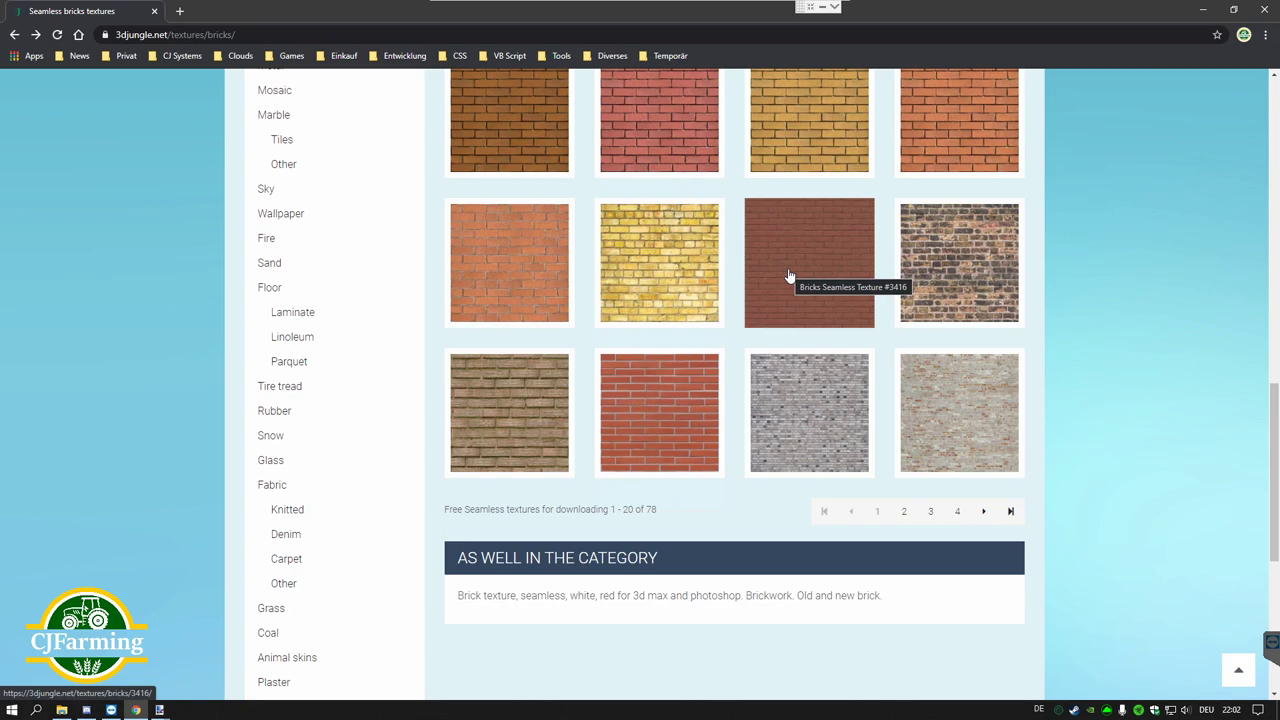
# Step: Show the second page of seamless bricks textures
pyautogui.click(983, 511)
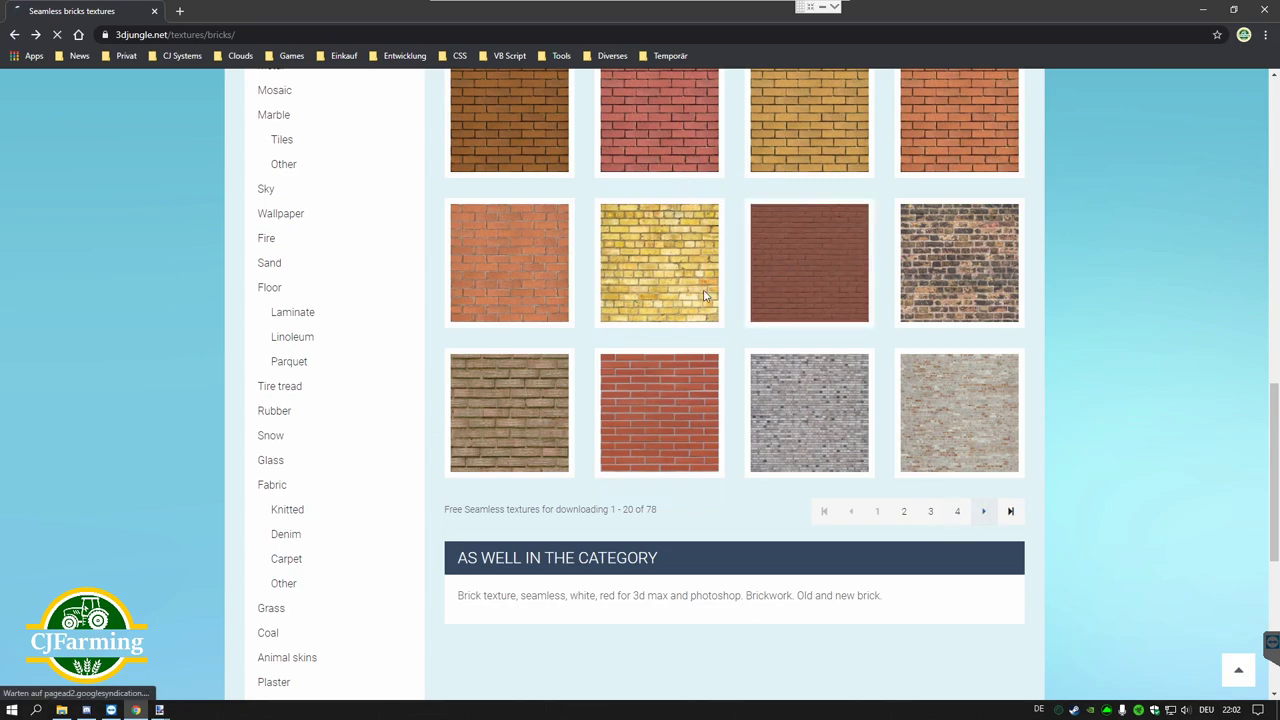
pyautogui.scroll(-3, 671, 398)
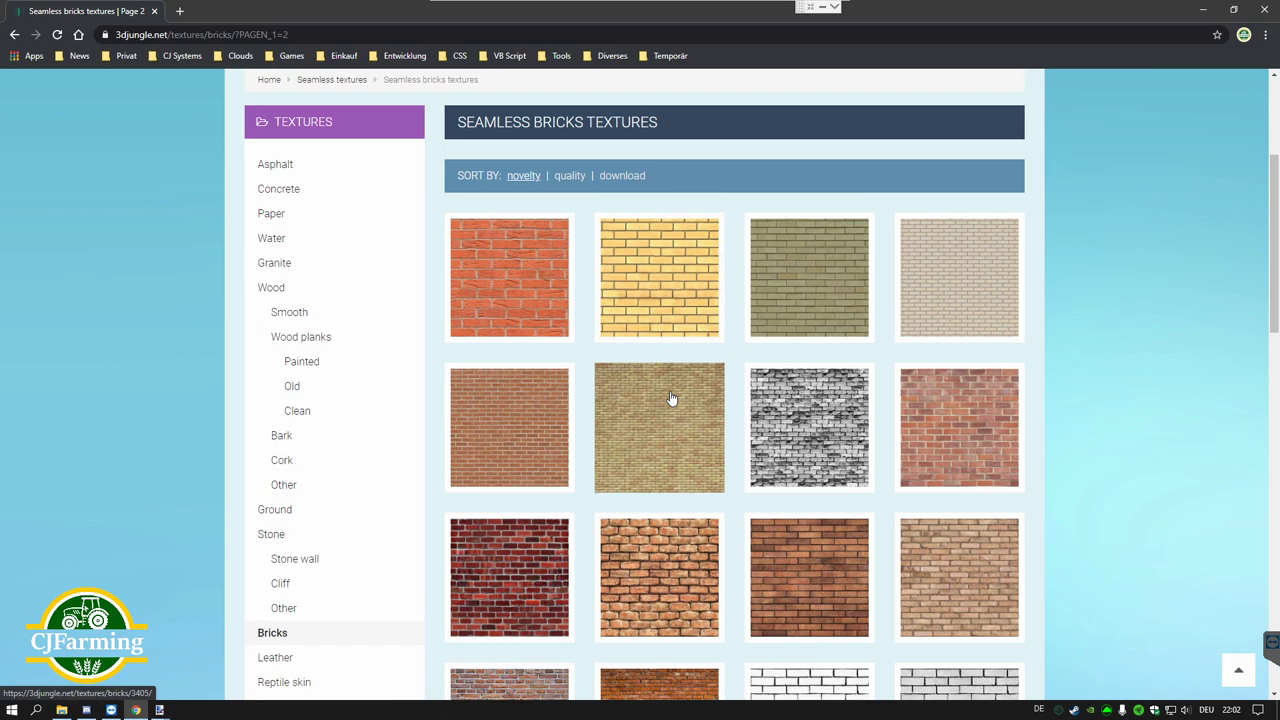
pyautogui.scroll(-1, 671, 398)
pyautogui.scroll(-1, 671, 398)
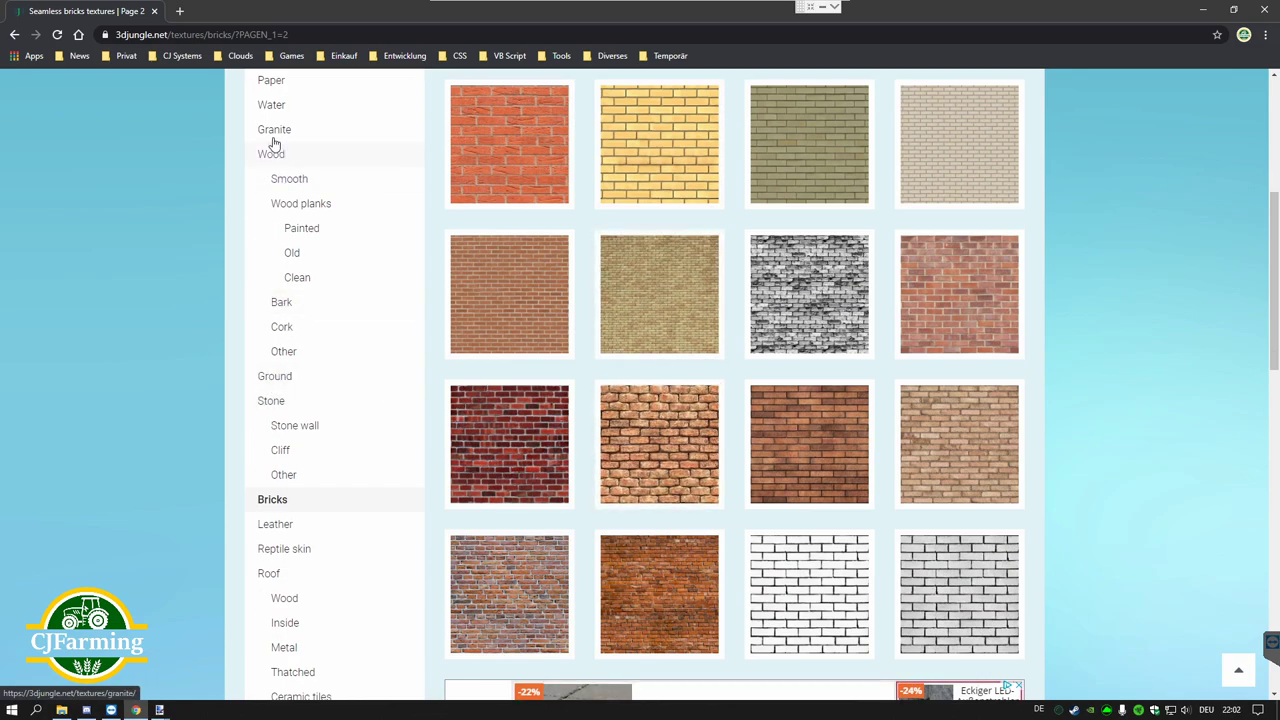
# Step: Switch to Wood textures and browse the old wooden planks category
pyautogui.click(271, 154)
pyautogui.scroll(-5, 540, 434)
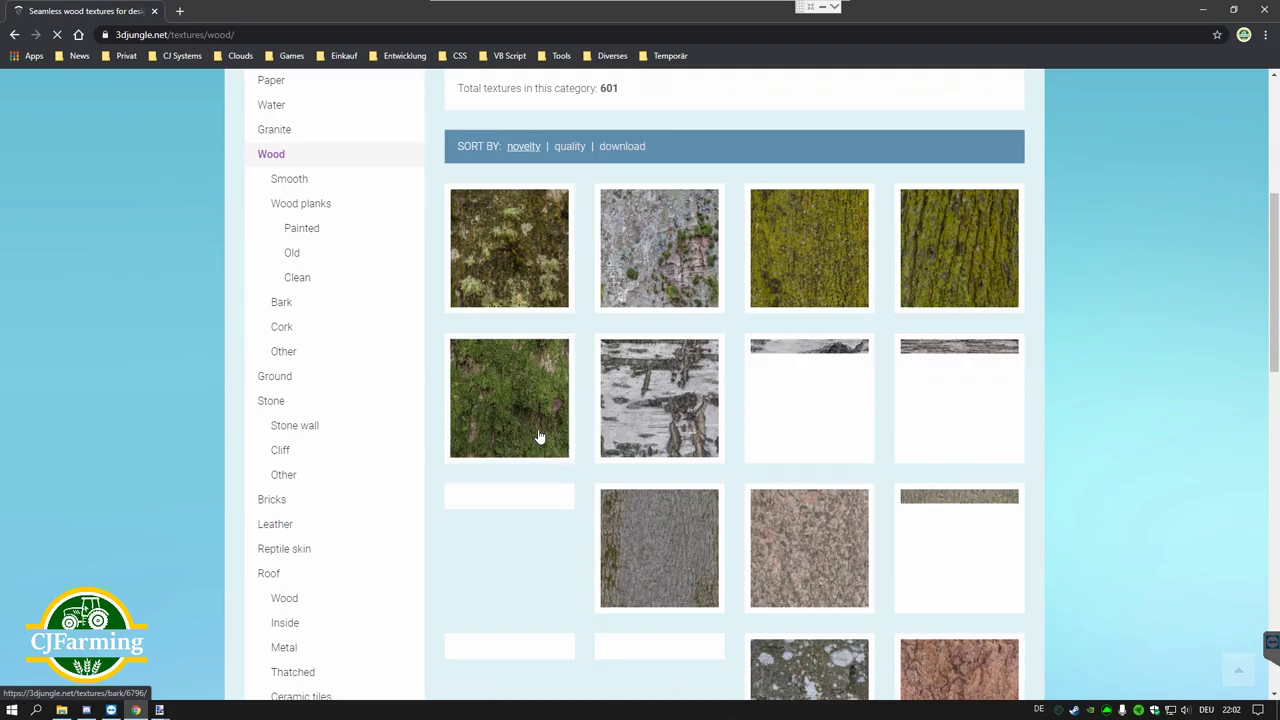
pyautogui.scroll(-3, 537, 434)
pyautogui.scroll(4, 352, 290)
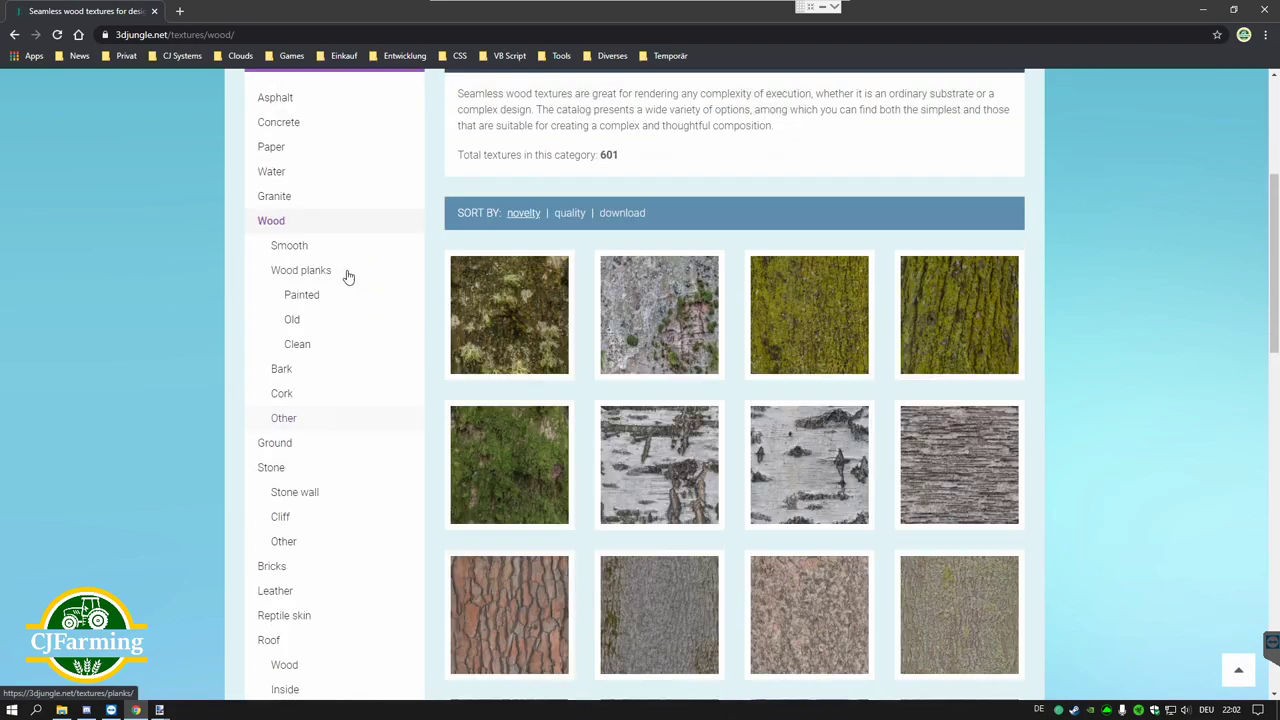
pyautogui.click(292, 319)
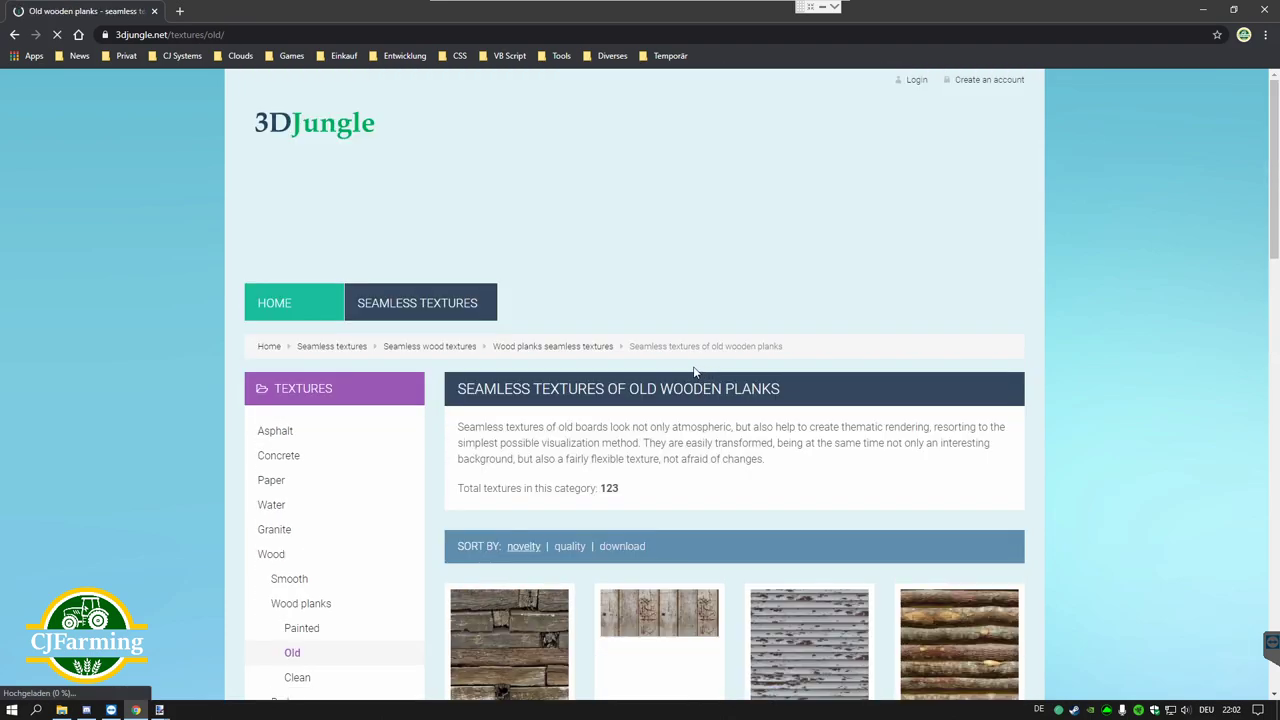
pyautogui.scroll(-3, 695, 373)
pyautogui.scroll(-2, 695, 373)
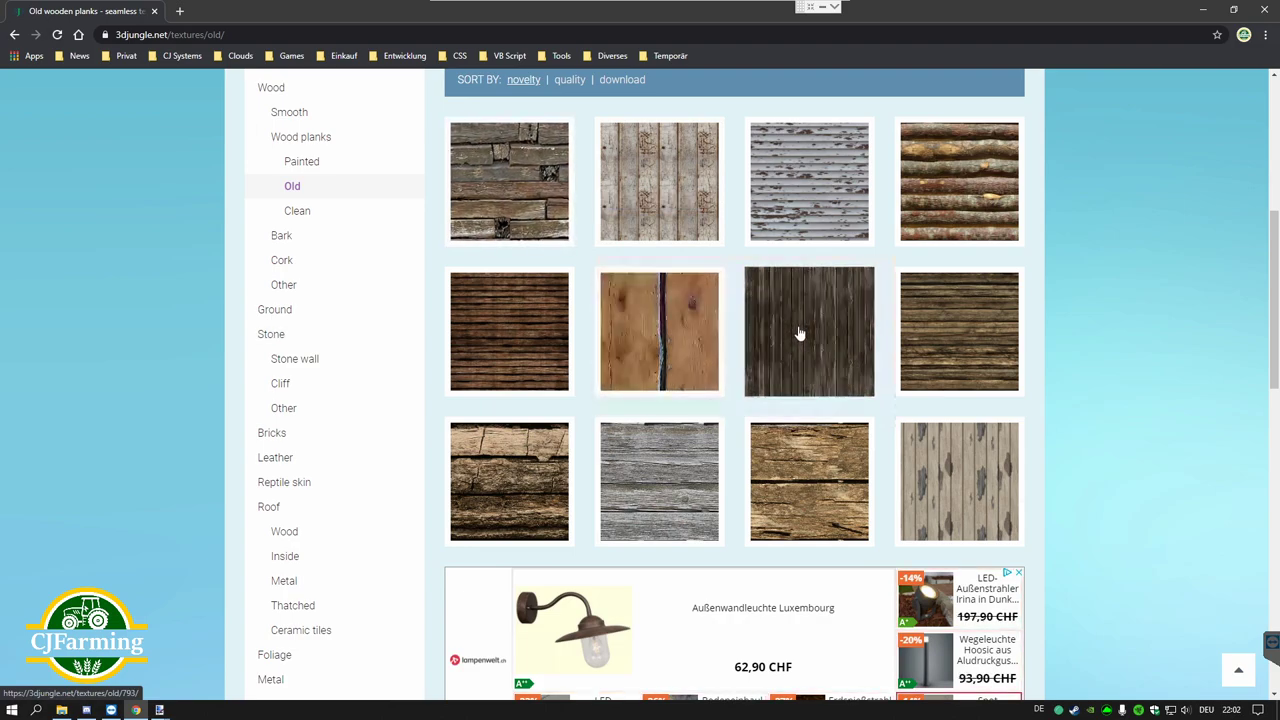
pyautogui.scroll(-1, 799, 333)
pyautogui.scroll(-3, 799, 333)
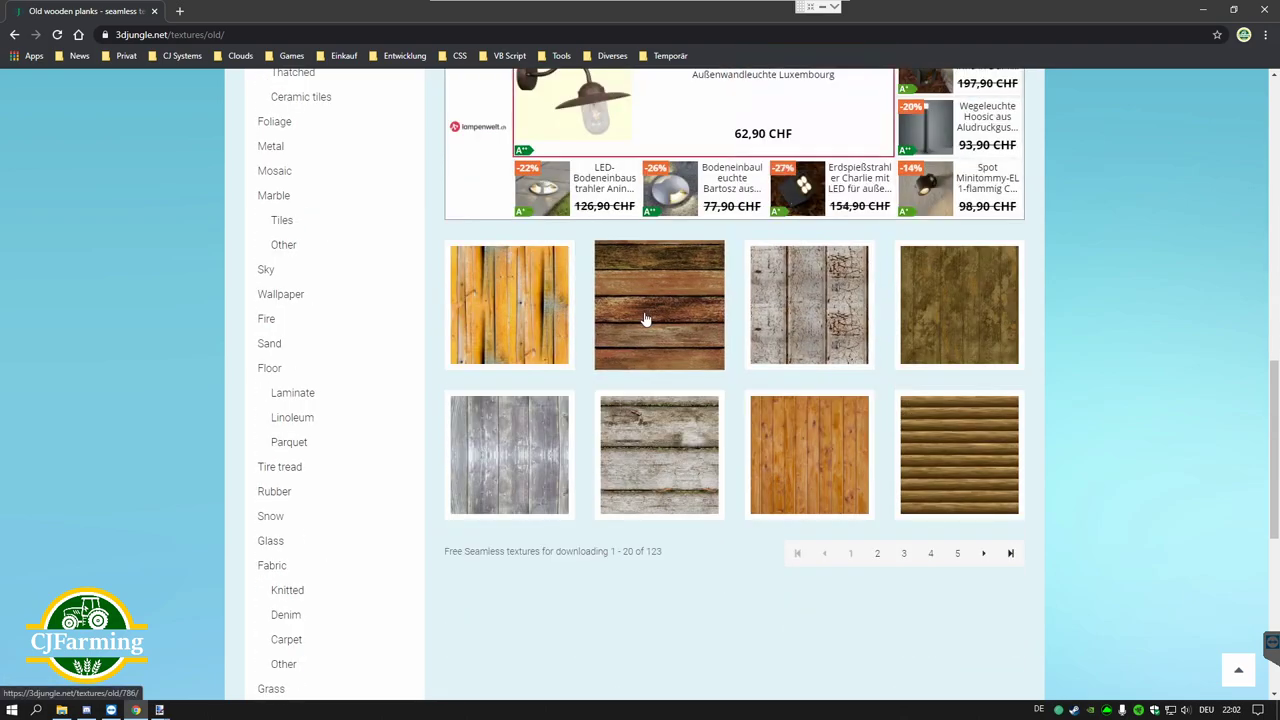
pyautogui.scroll(3, 660, 288)
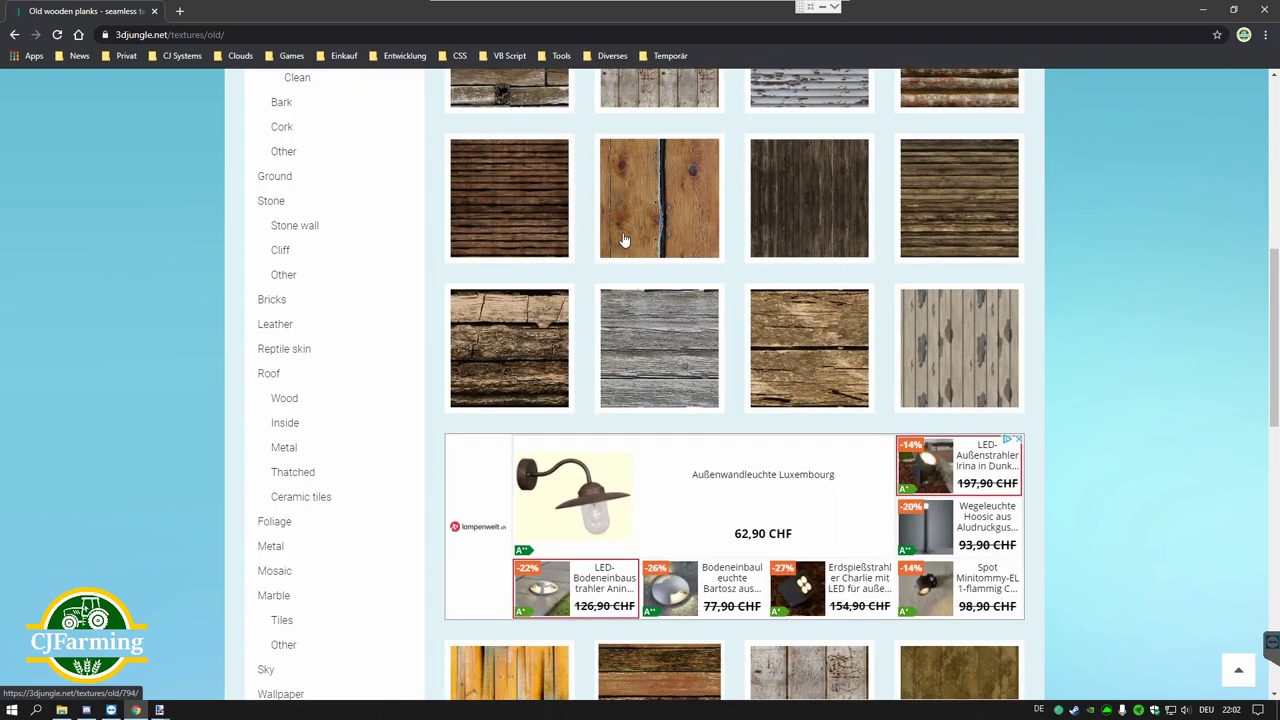
pyautogui.scroll(1, 642, 286)
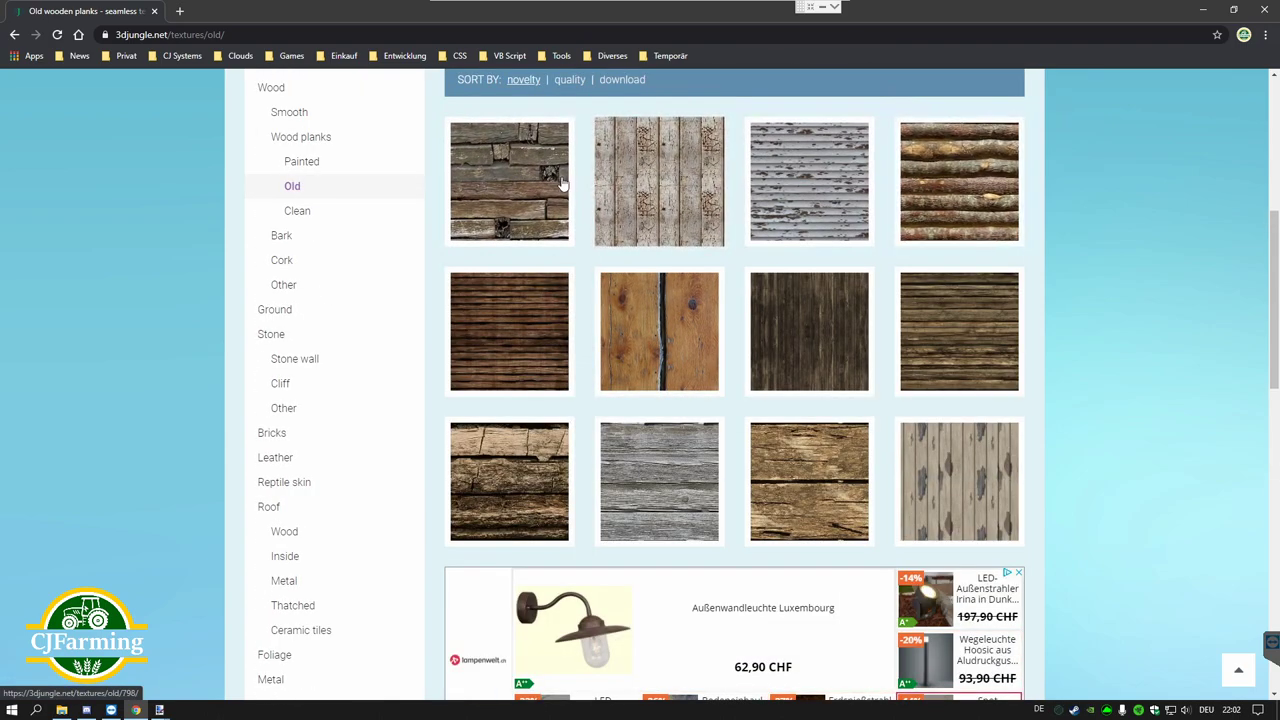
pyautogui.scroll(1, 525, 186)
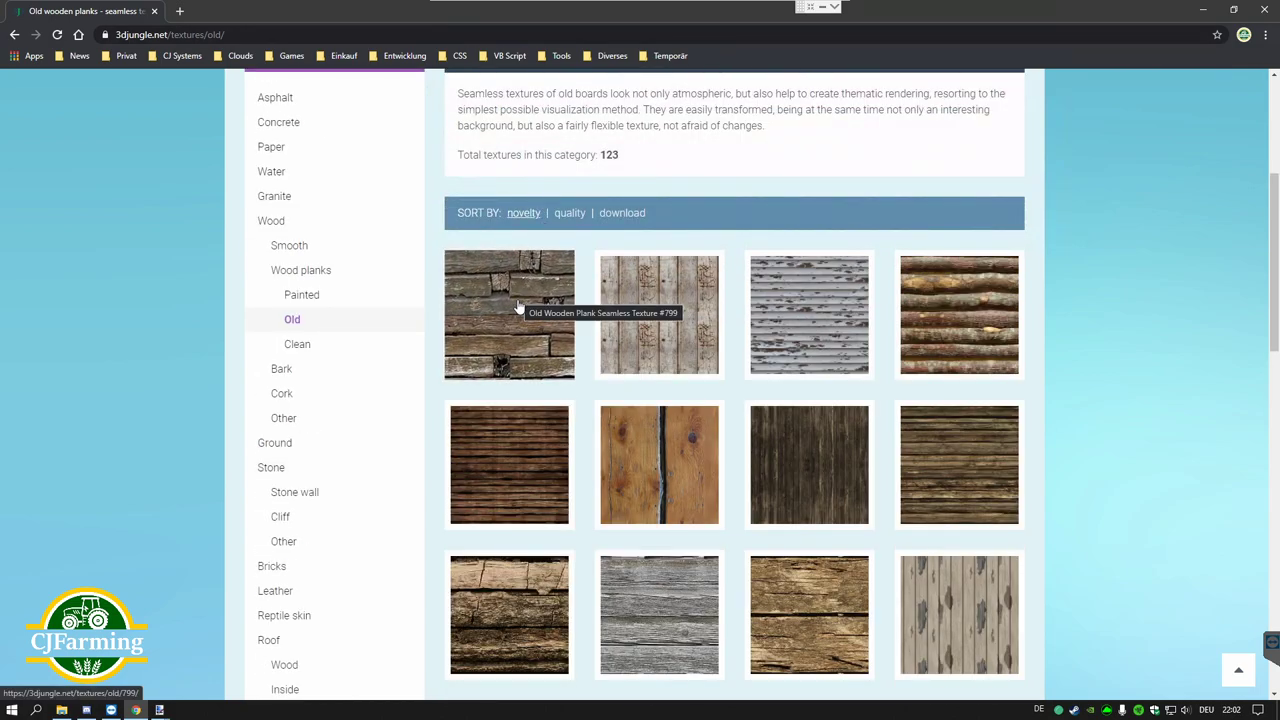
pyautogui.scroll(2, 518, 302)
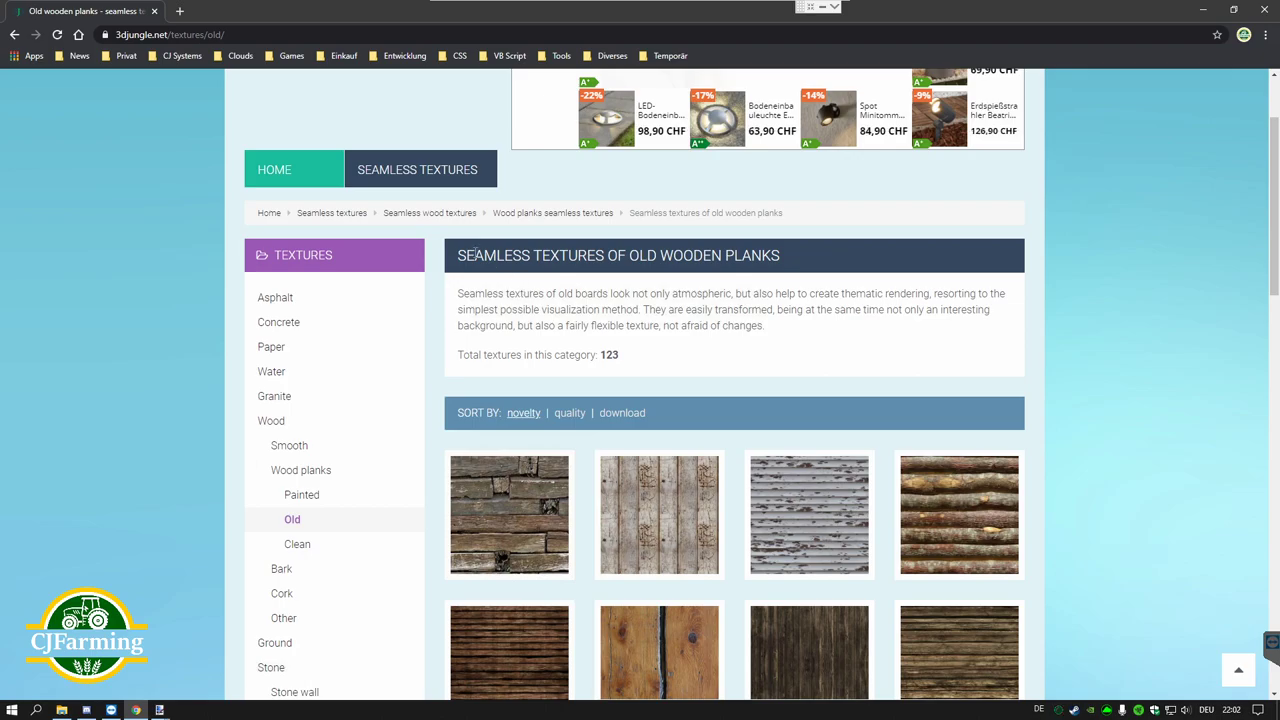
pyautogui.moveTo(458, 255); pyautogui.dragTo(527, 256)
pyautogui.scroll(-3, 605, 307)
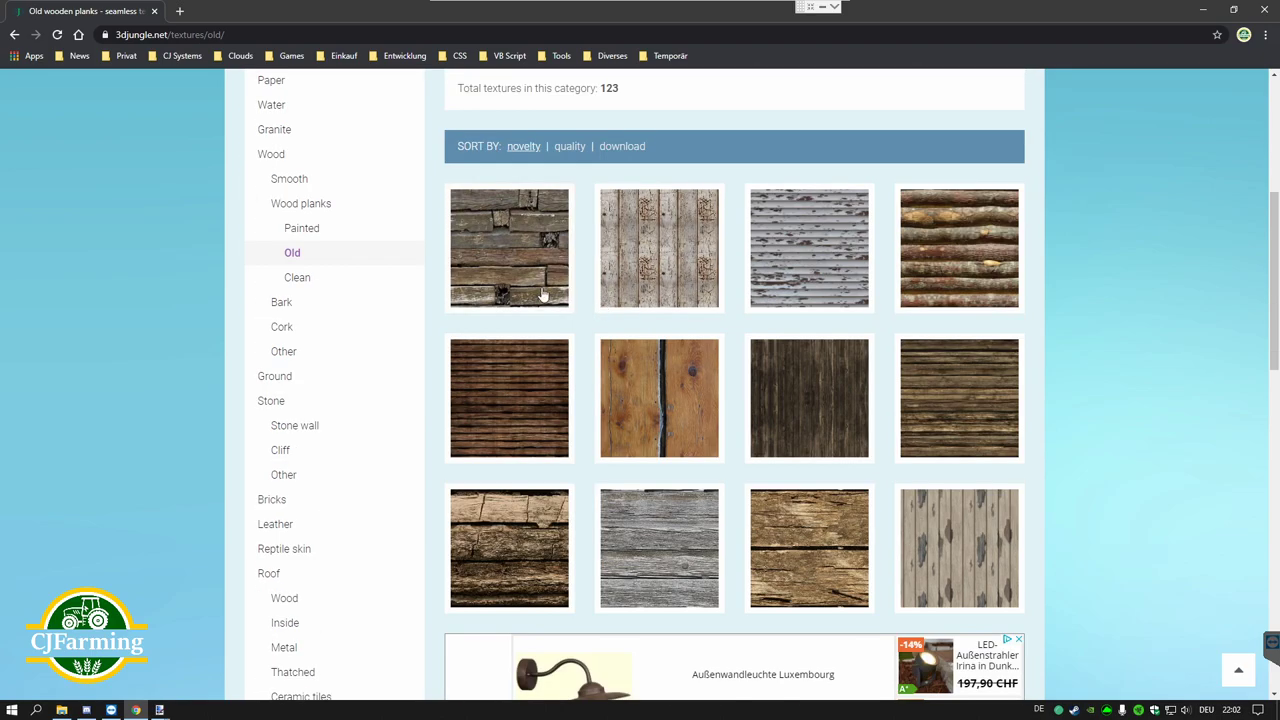
# Step: Inspect Old Wooden Plank texture #799, then open textures.com from the Entwicklung bookmarks
pyautogui.click(508, 248)
pyautogui.scroll(-3, 640, 370)
pyautogui.scroll(-1, 638, 376)
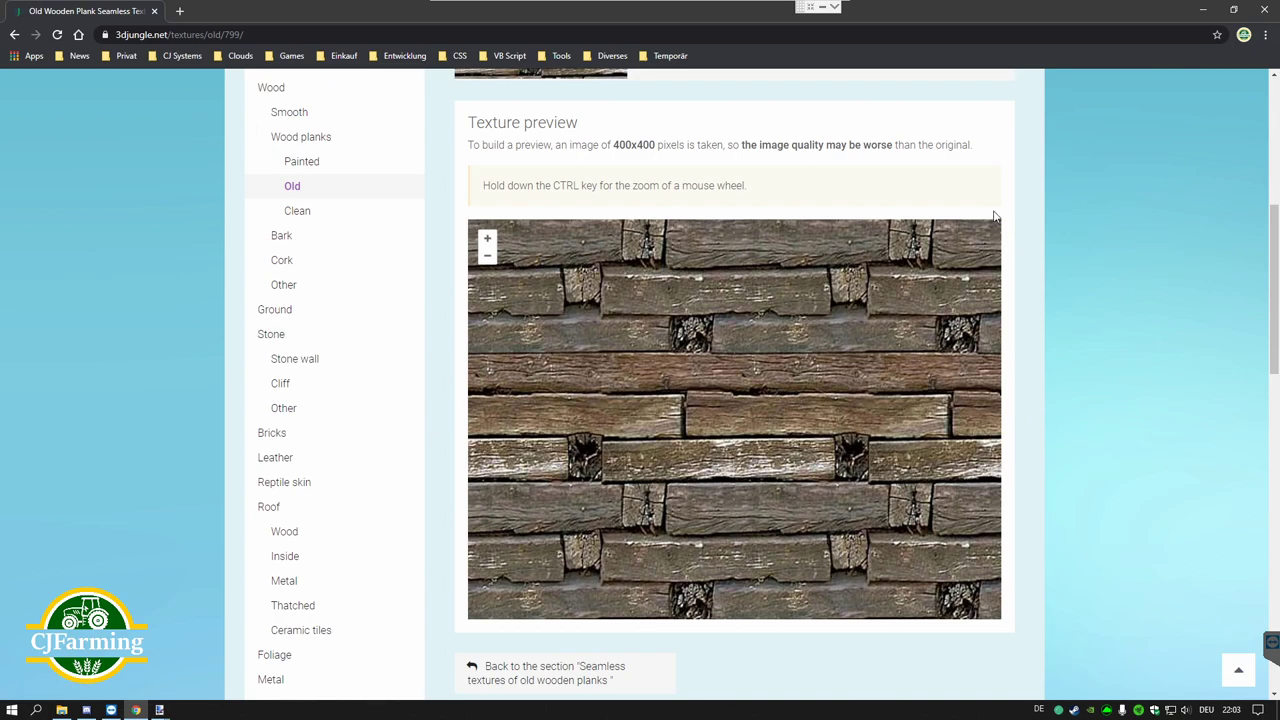
pyautogui.scroll(-1, 962, 521)
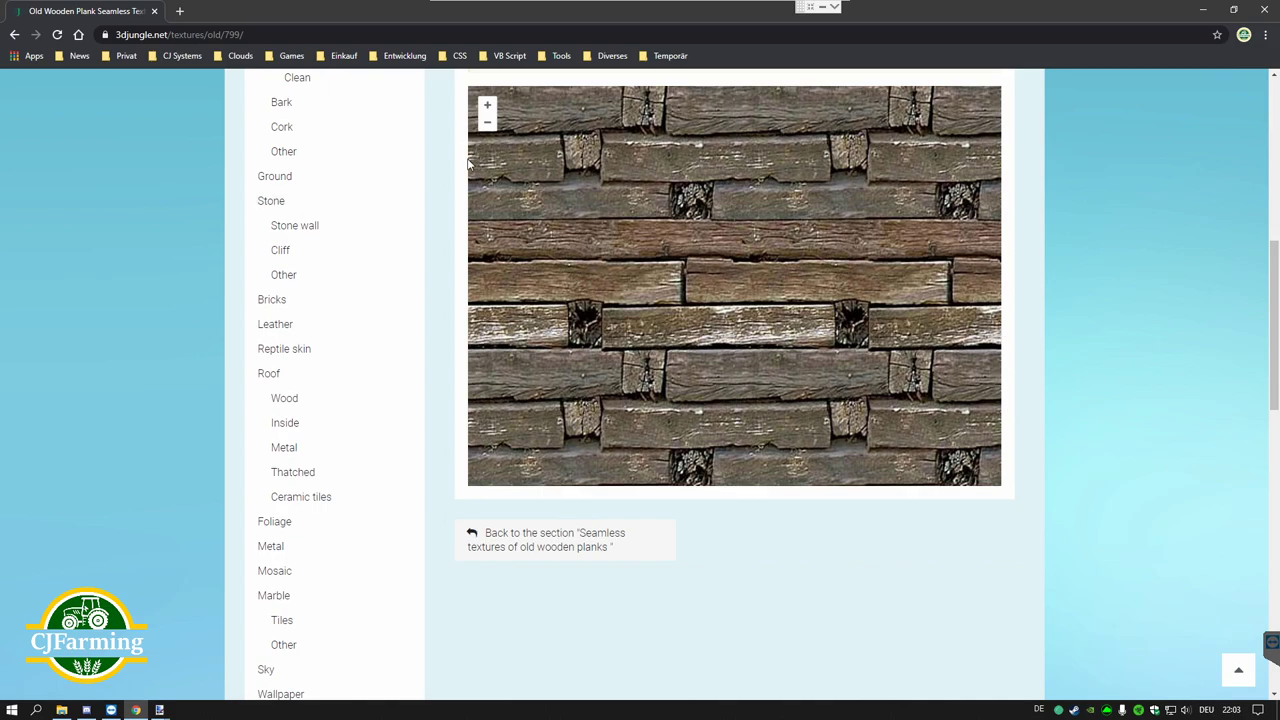
pyautogui.scroll(-1, 880, 460)
pyautogui.scroll(2, 860, 430)
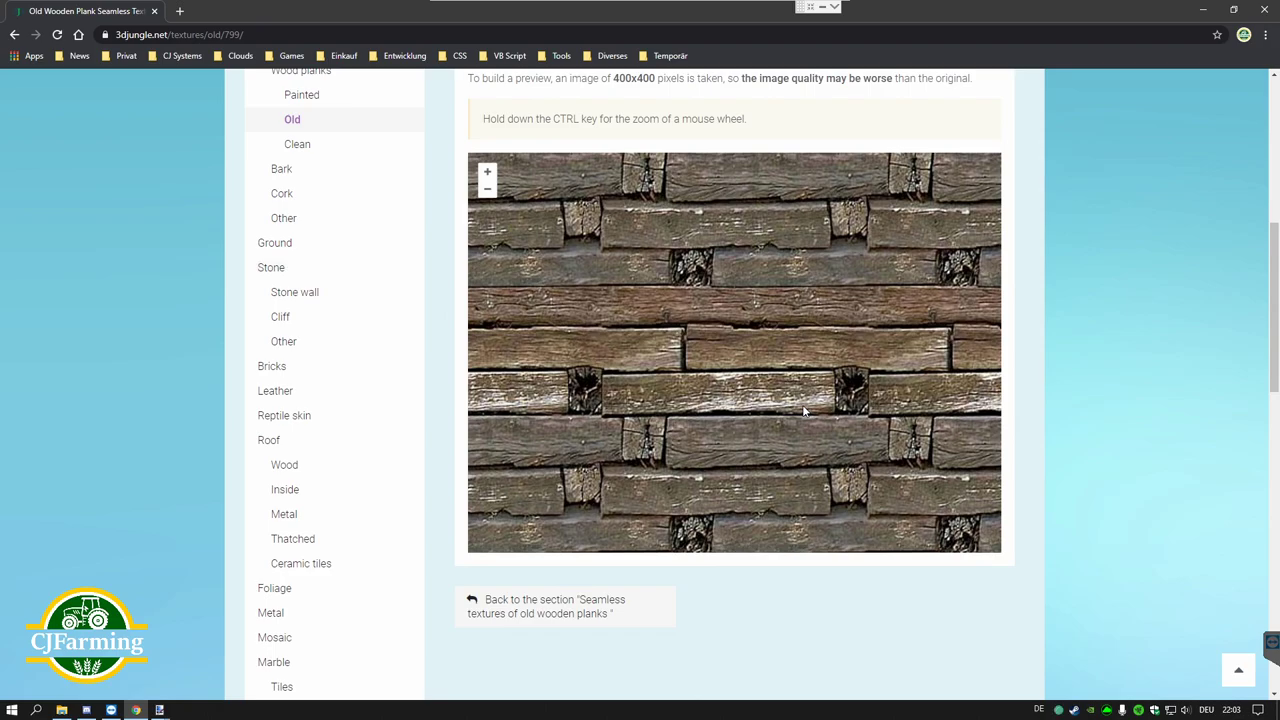
pyautogui.scroll(3, 803, 410)
pyautogui.scroll(-2, 805, 406)
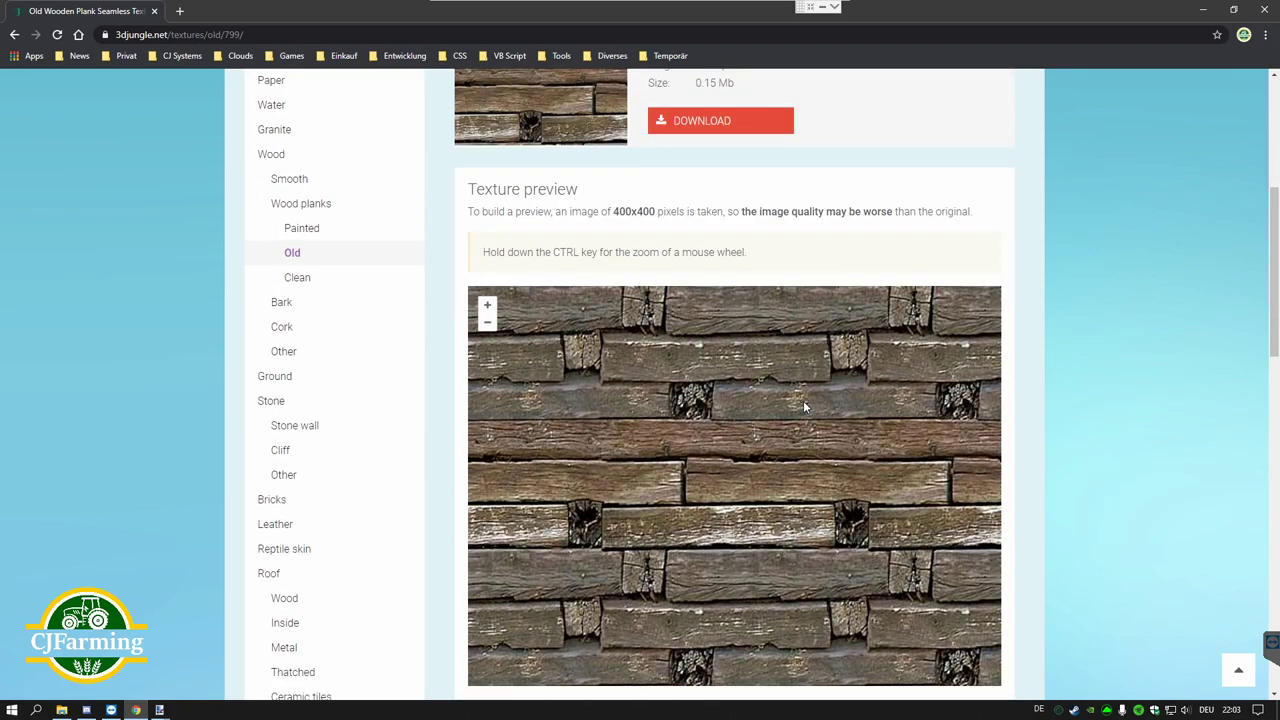
pyautogui.scroll(3, 803, 406)
pyautogui.scroll(-2, 803, 406)
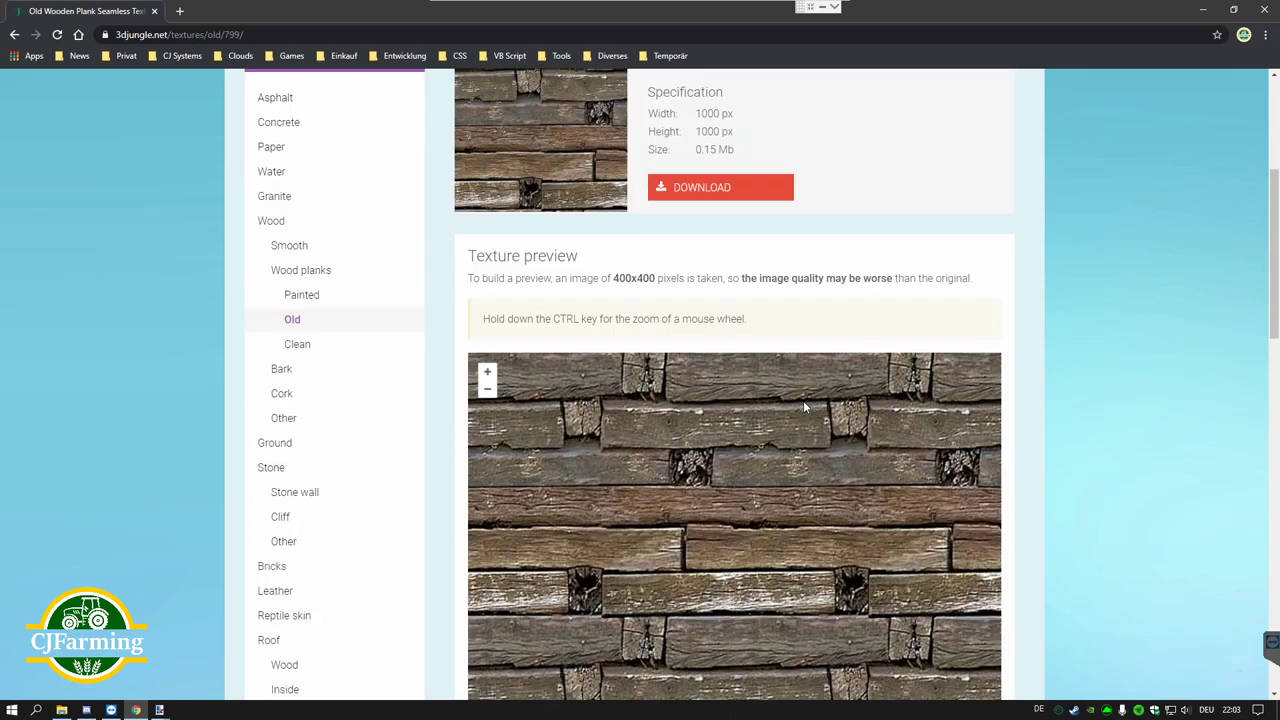
pyautogui.scroll(-1, 803, 406)
pyautogui.scroll(-1, 803, 406)
pyautogui.scroll(-1, 803, 406)
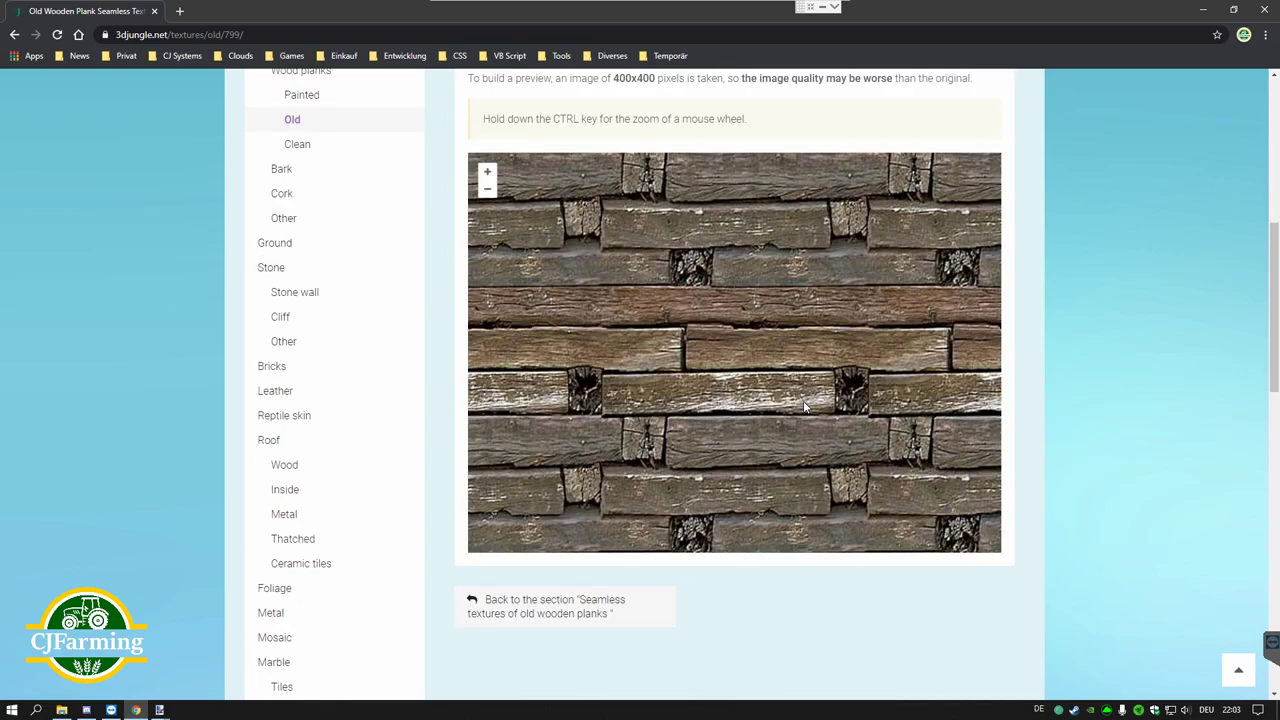
pyautogui.scroll(3, 708, 394)
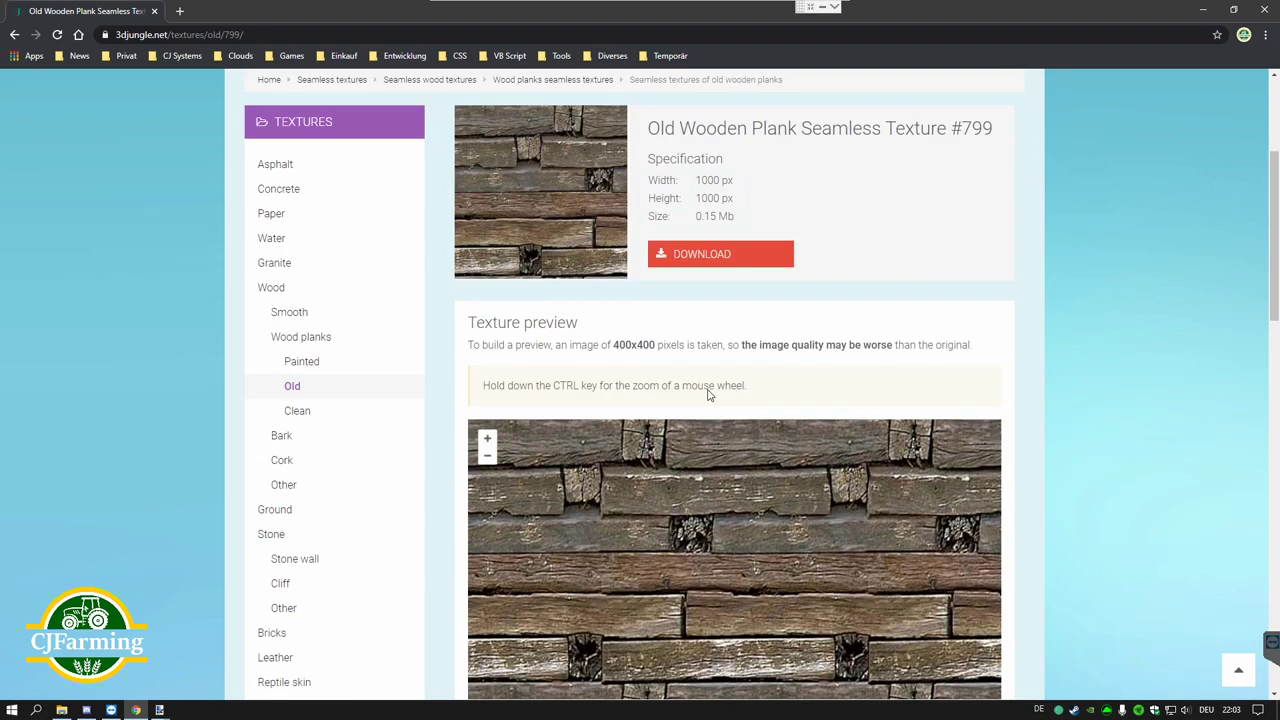
pyautogui.scroll(3, 708, 391)
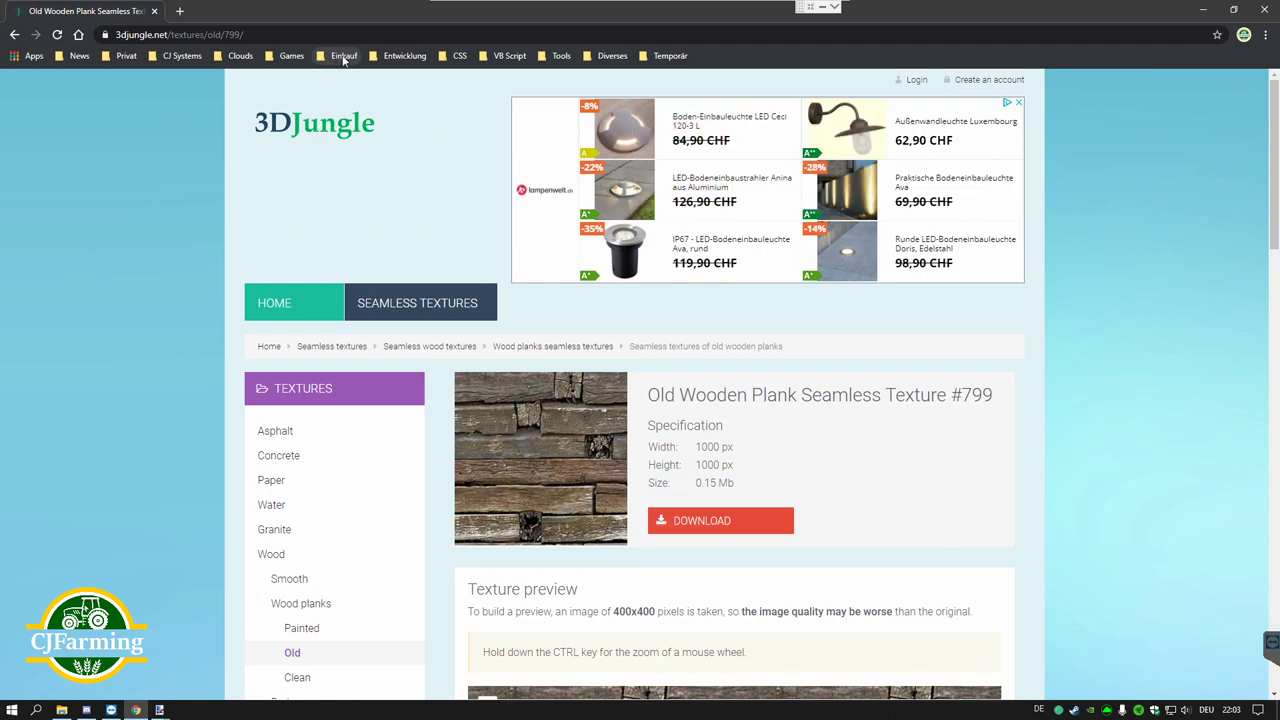
pyautogui.click(388, 59)
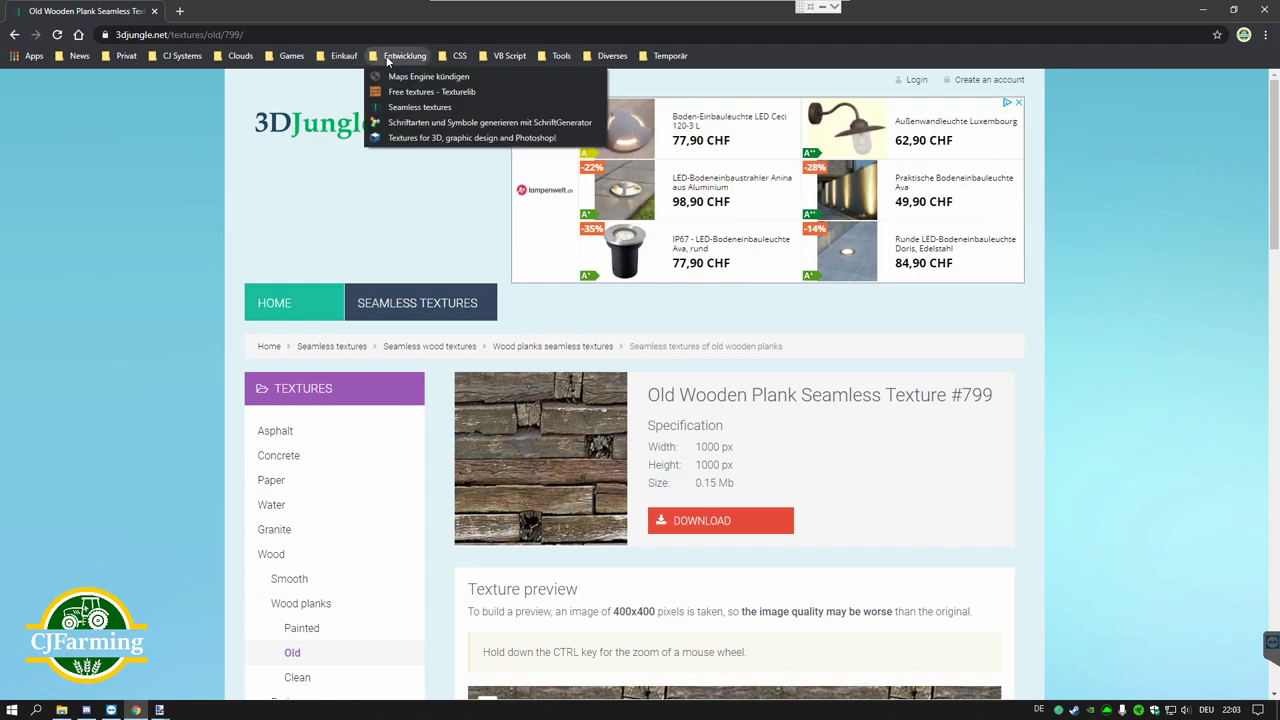
pyautogui.click(408, 138)
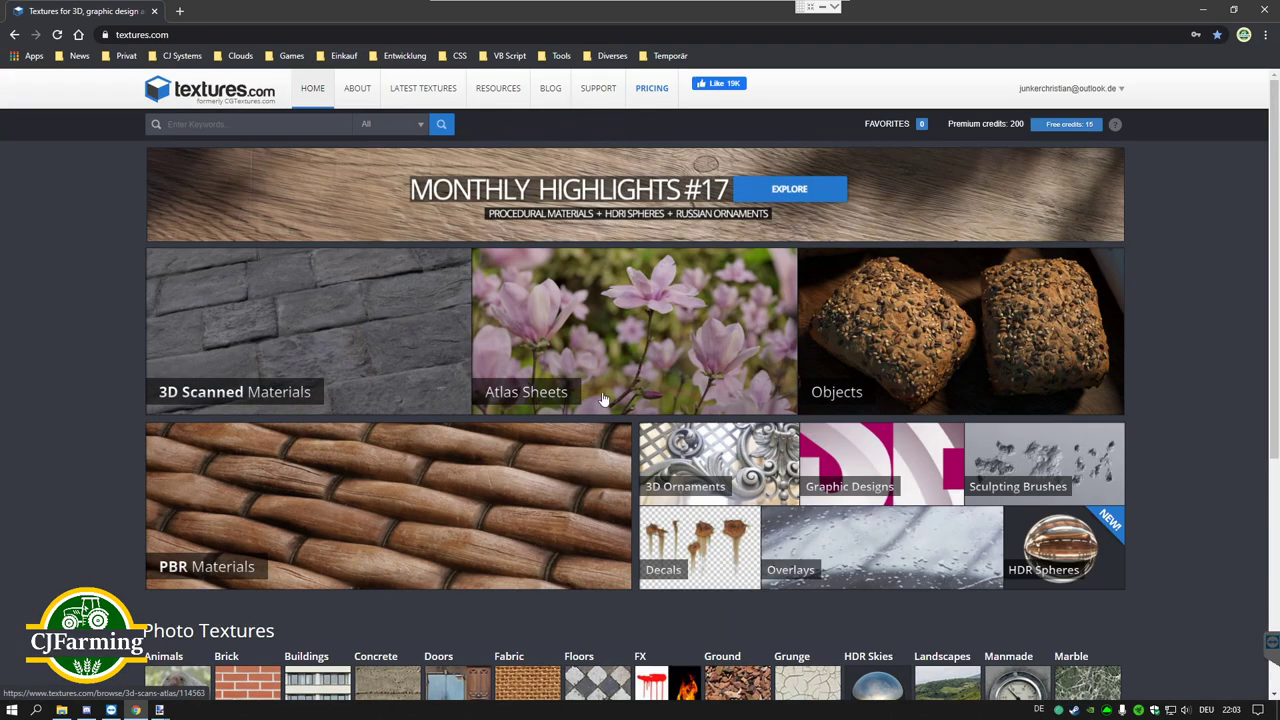
# Step: Open the Brick photo texture category on Textures.com to view its eight subcategories
pyautogui.scroll(-3, 603, 399)
pyautogui.scroll(2, 590, 397)
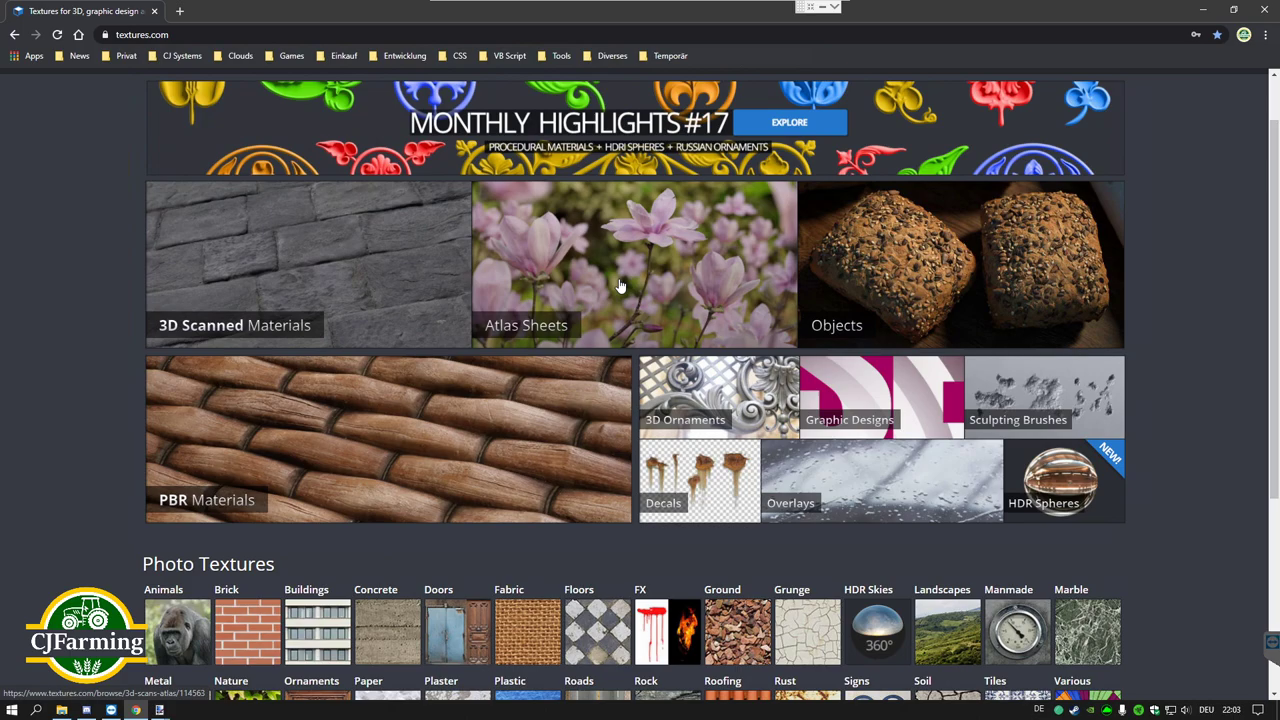
pyautogui.scroll(-3, 400, 400)
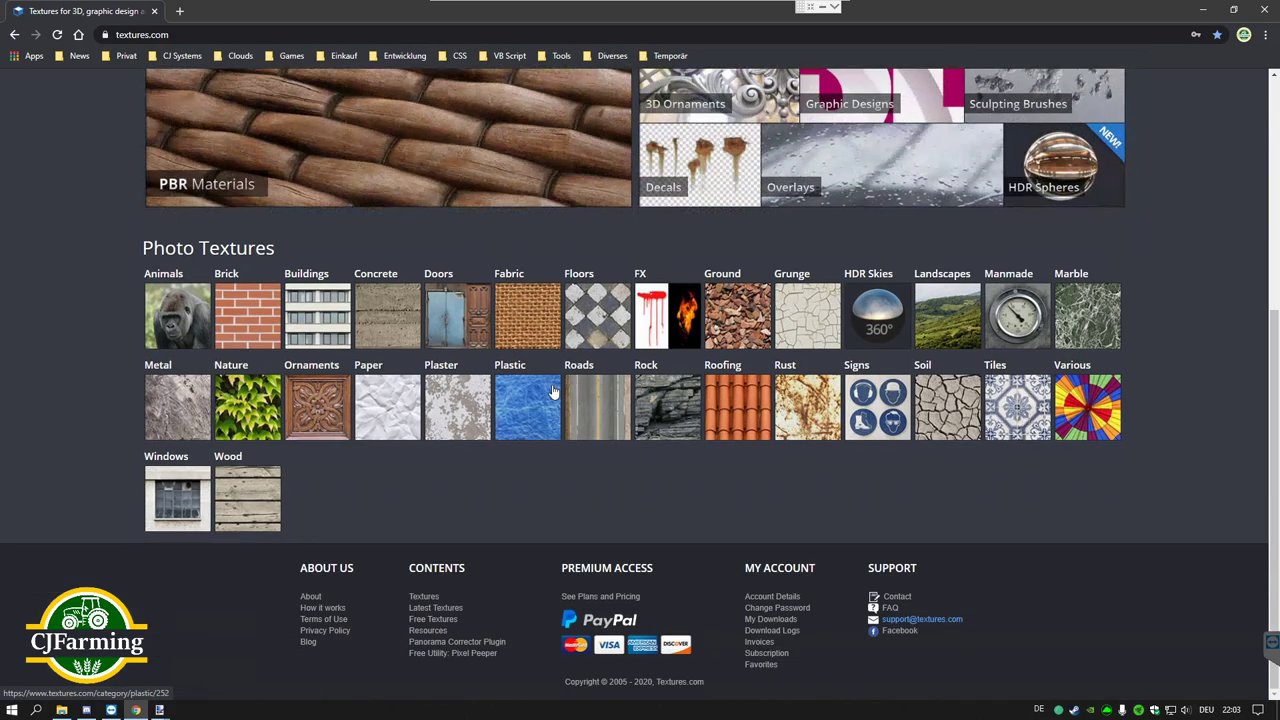
pyautogui.click(240, 320)
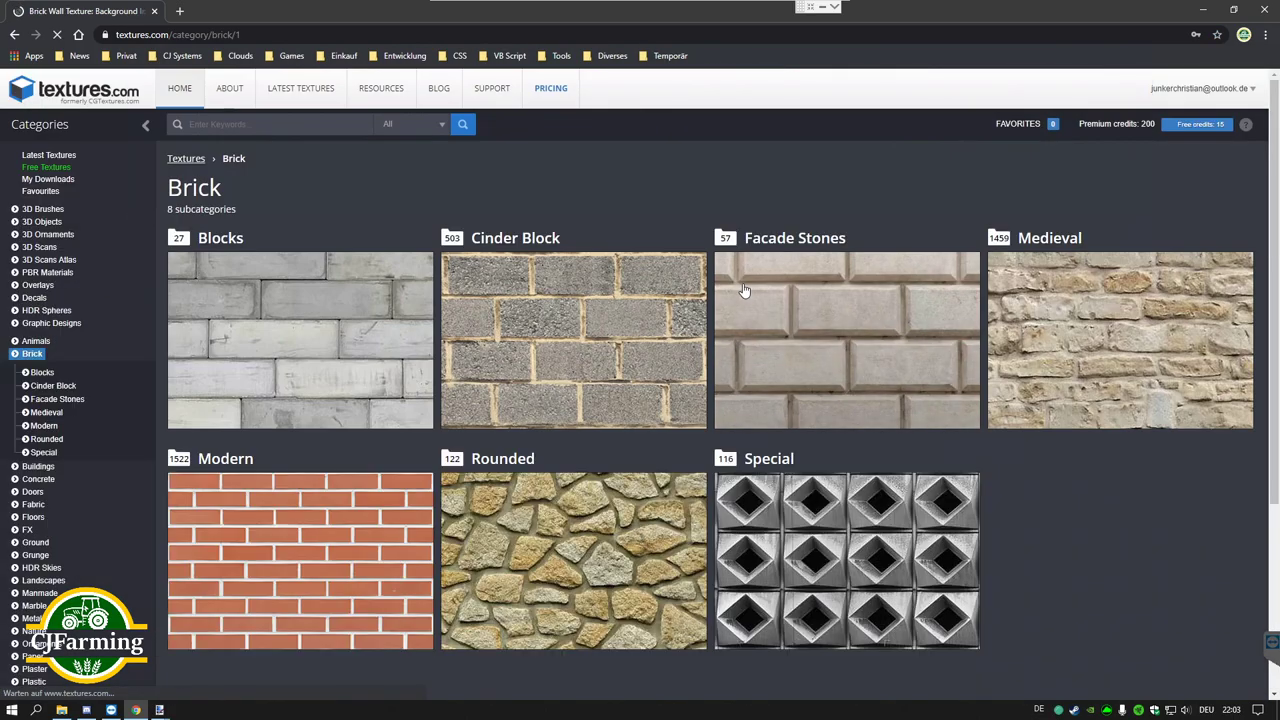
pyautogui.scroll(-3, 543, 351)
pyautogui.scroll(1, 543, 351)
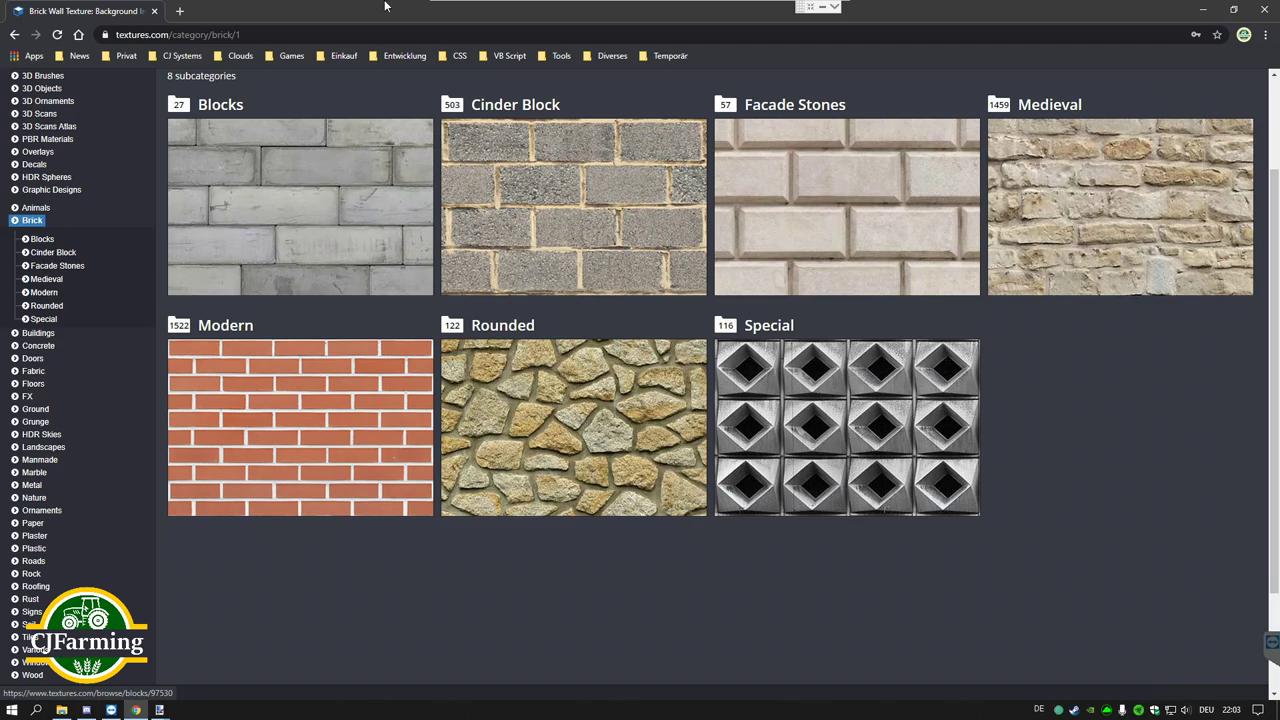
pyautogui.click(320, 57)
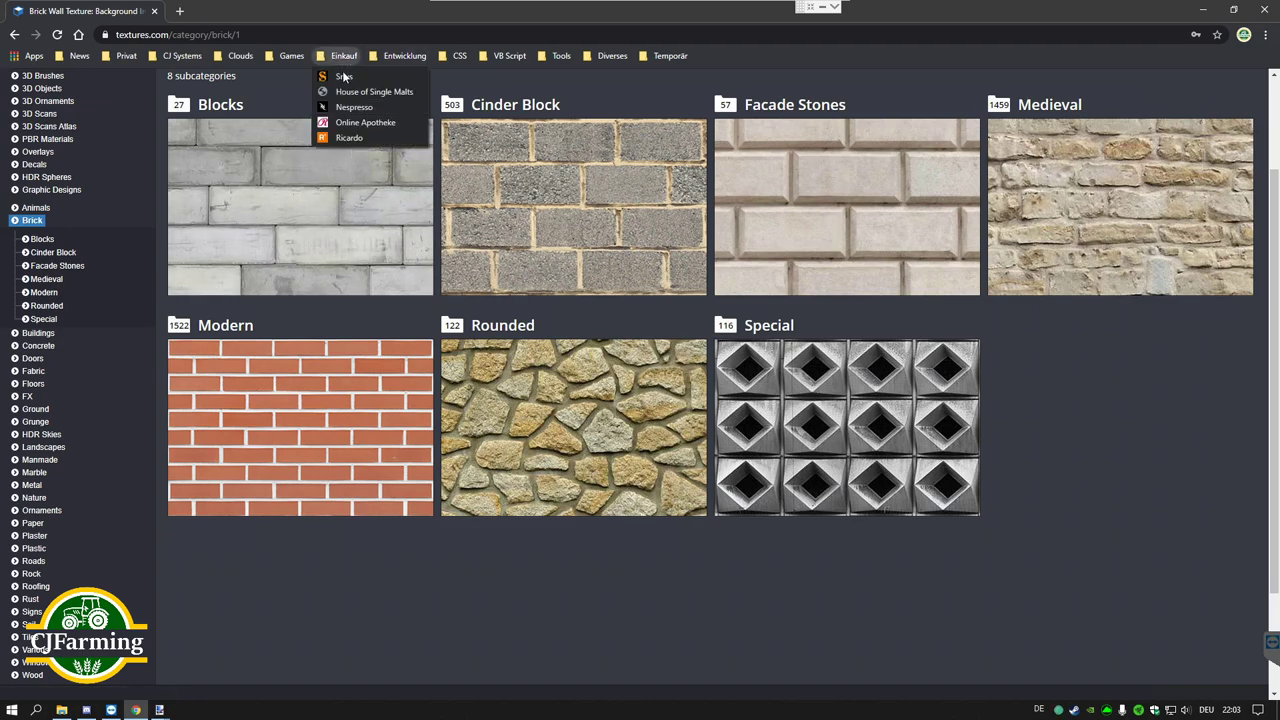
pyautogui.moveTo(404, 56)
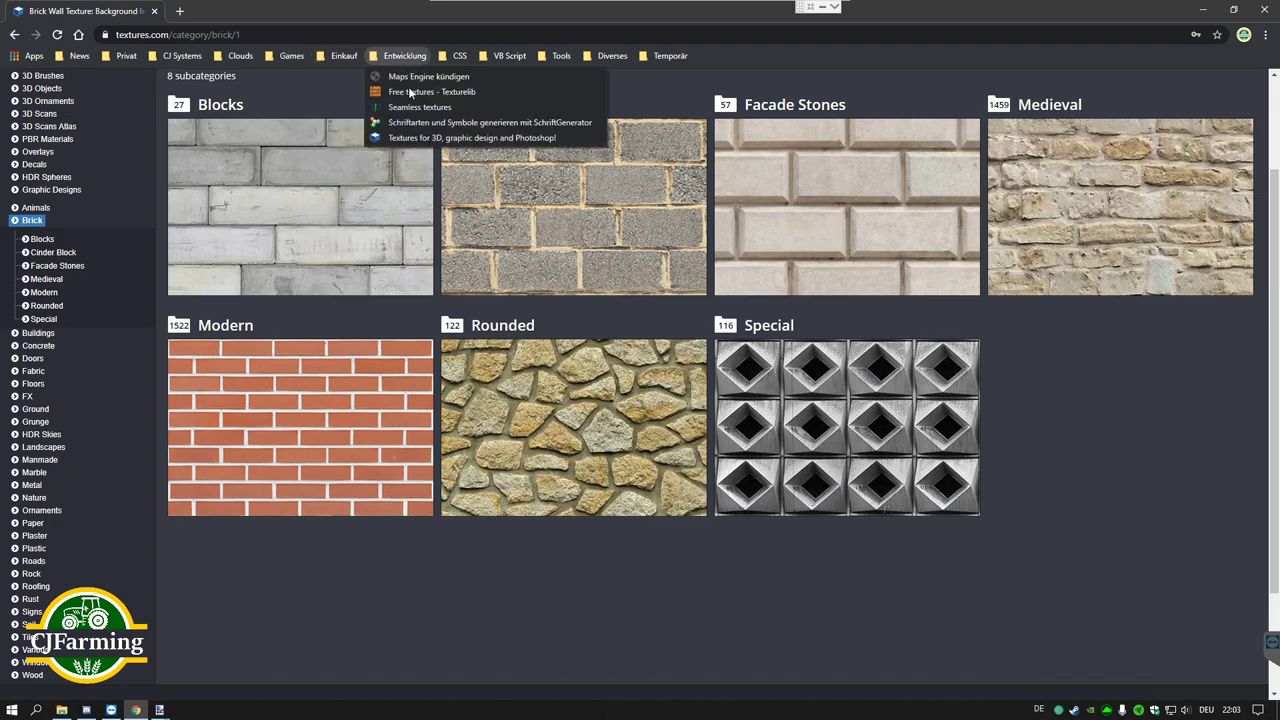
# Step: Go to the 3DJungle seamless textures site and view Road Asphalt Seamless Texture #578
pyautogui.click(407, 107)
pyautogui.scroll(-3, 607, 347)
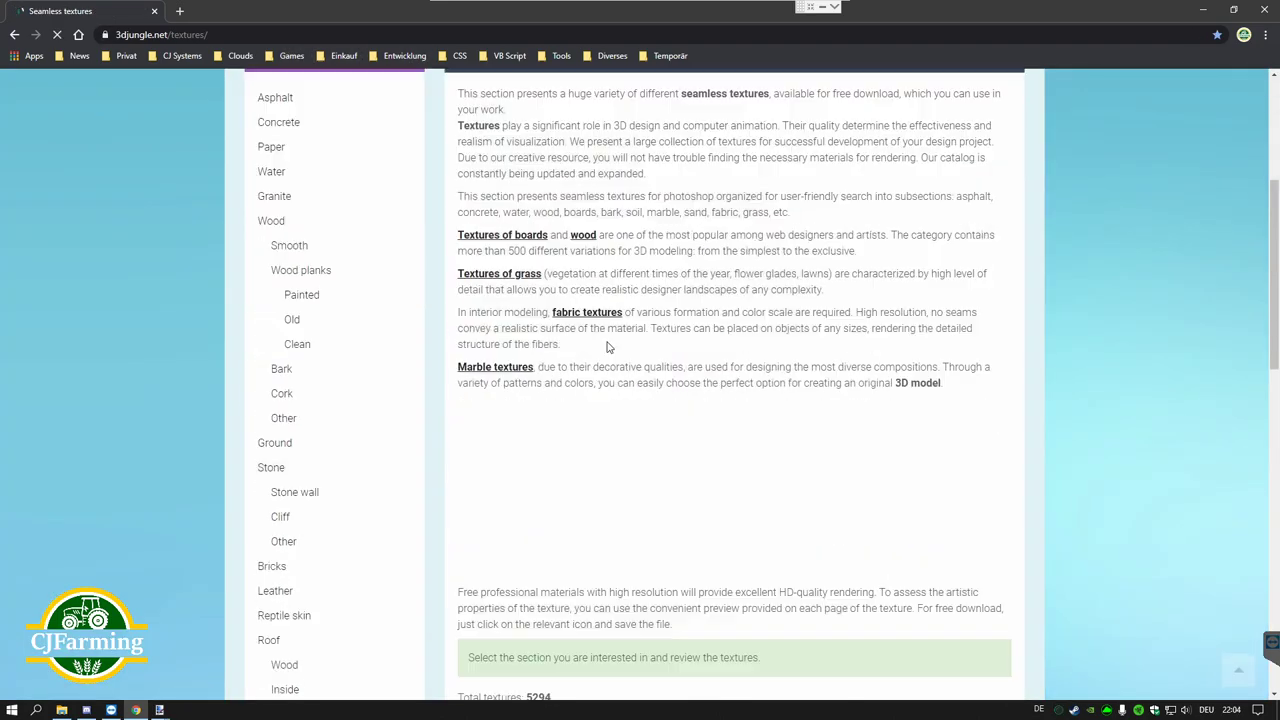
pyautogui.scroll(-5, 608, 345)
pyautogui.scroll(-2, 610, 345)
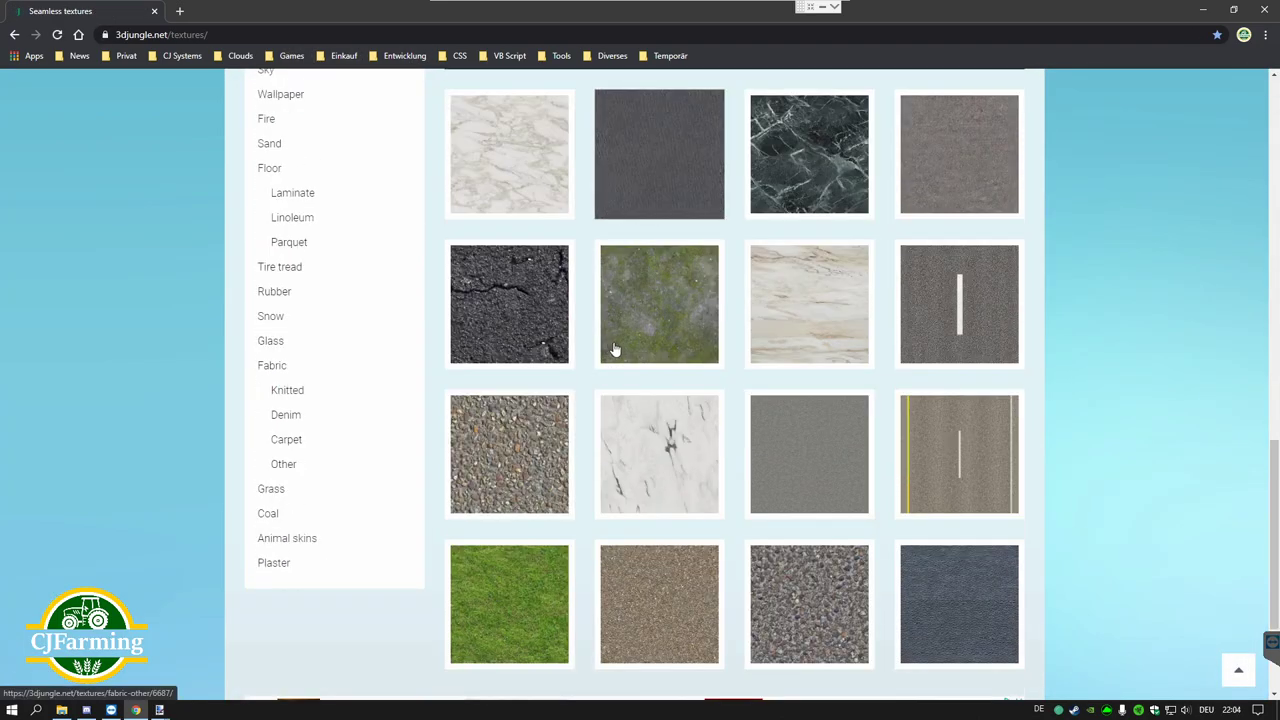
pyautogui.click(553, 289)
pyautogui.scroll(-2, 641, 341)
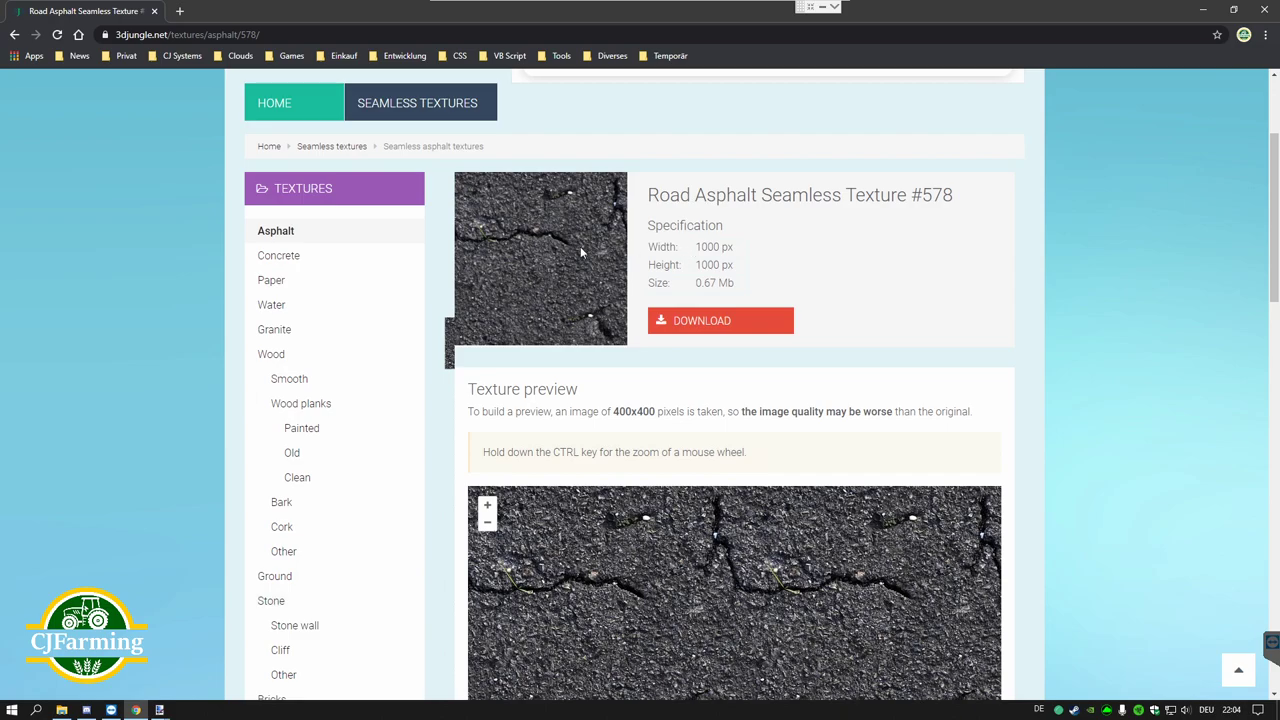
pyautogui.scroll(-2, 580, 248)
pyautogui.scroll(-1, 594, 322)
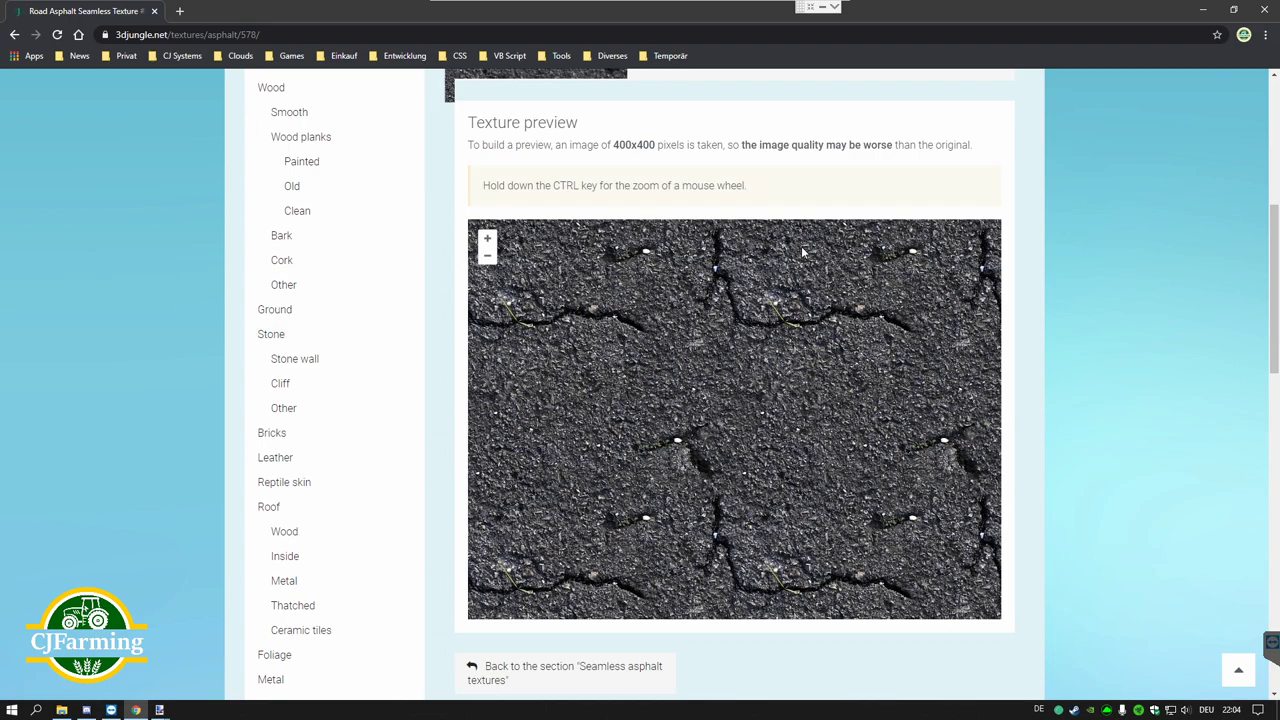
pyautogui.scroll(-2, 700, 320)
pyautogui.scroll(1, 677, 336)
pyautogui.scroll(1, 677, 340)
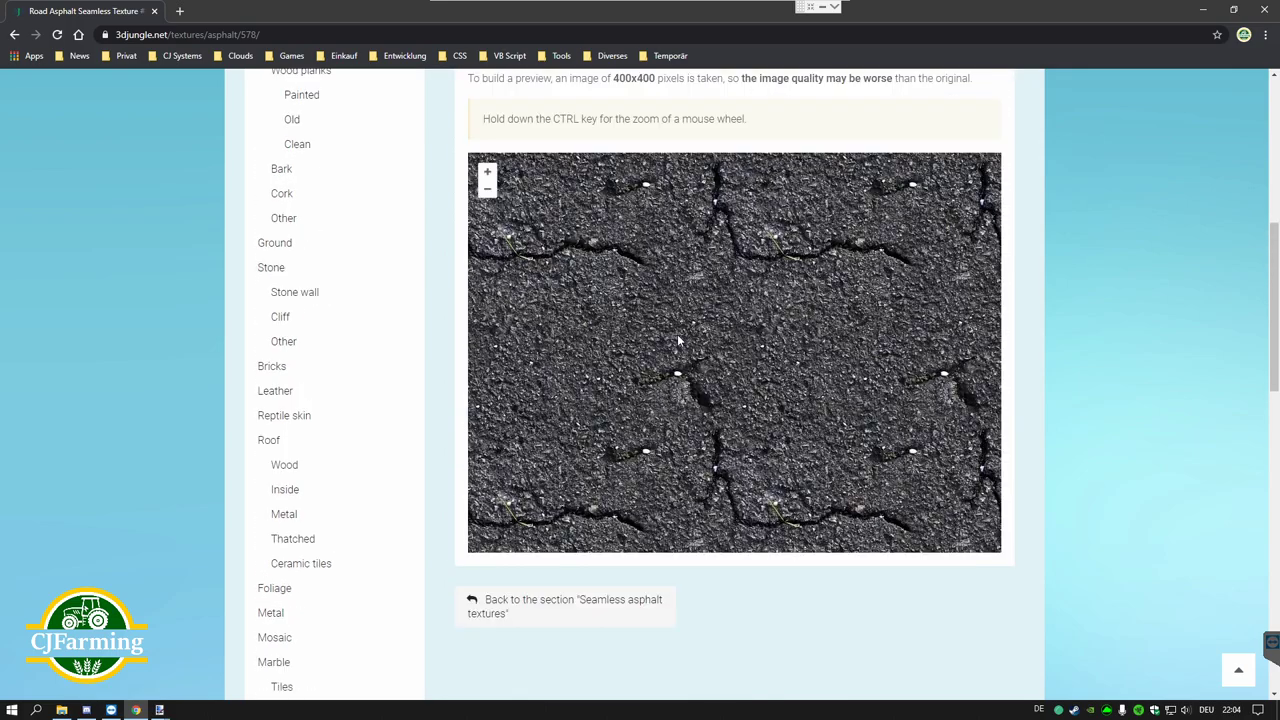
pyautogui.scroll(1, 677, 341)
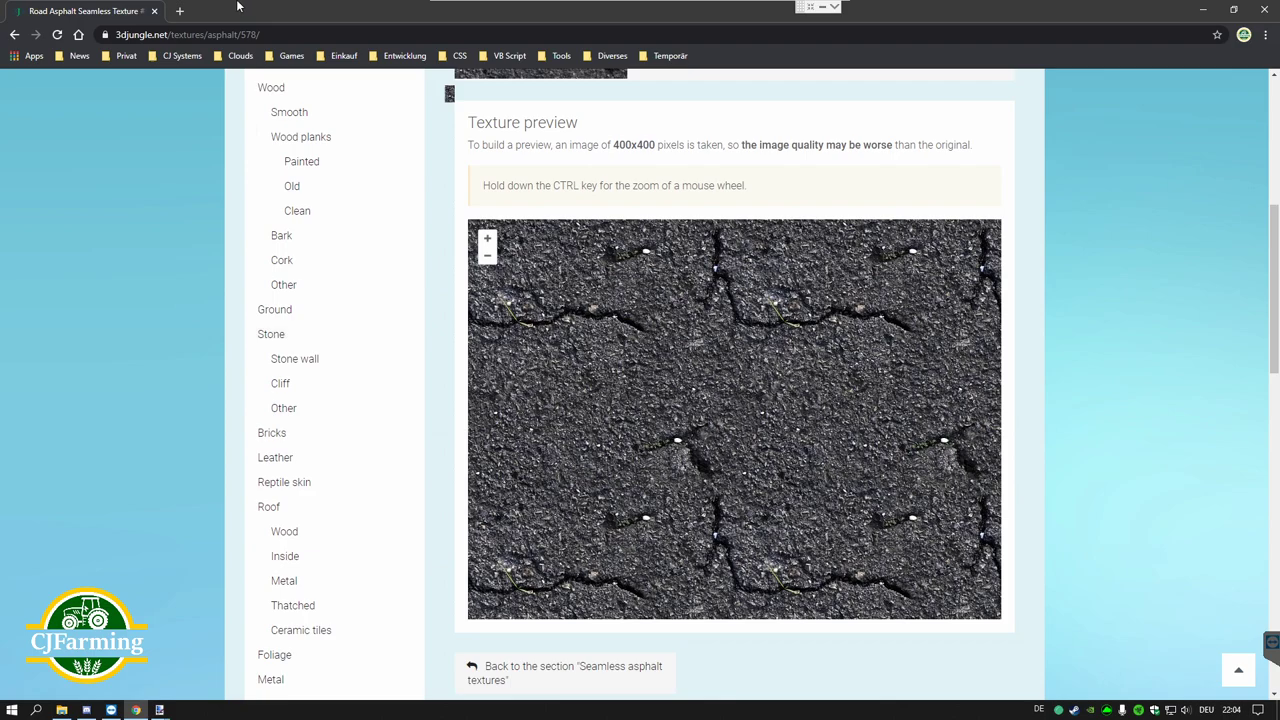
pyautogui.scroll(-4, 355, 411)
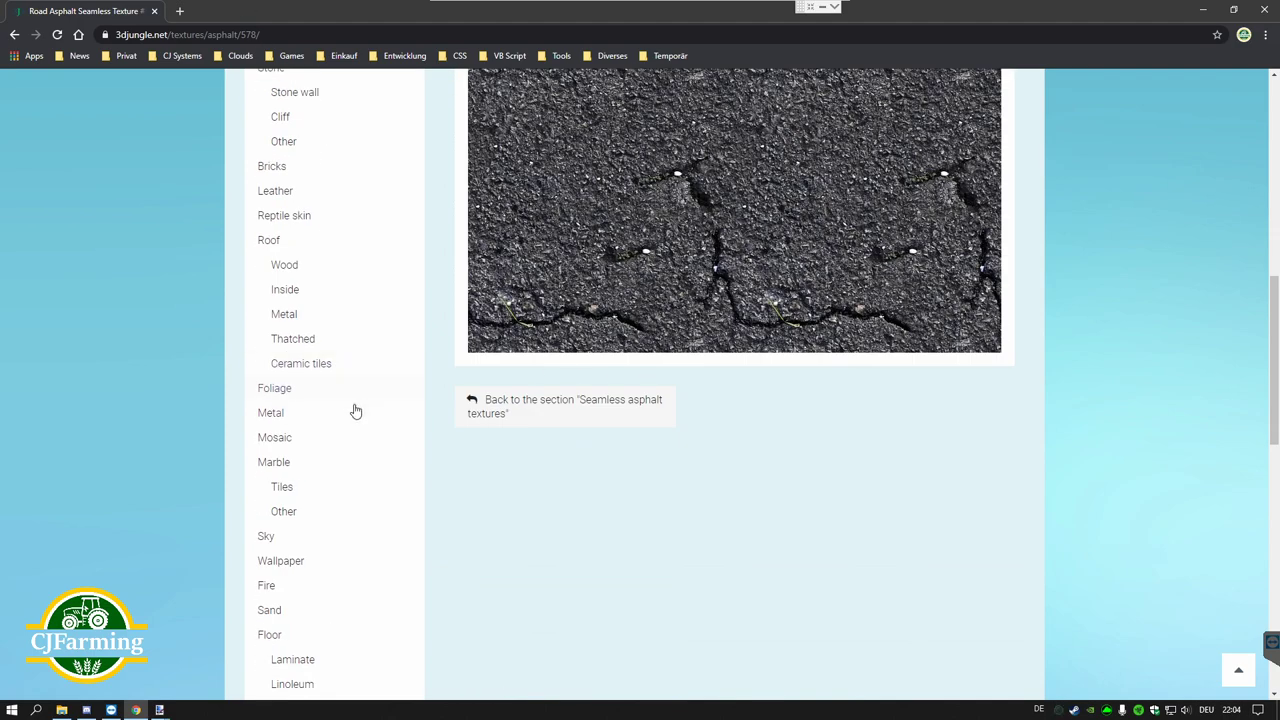
# Step: Browse the Metal seamless textures category on 3DJungle
pyautogui.click(272, 413)
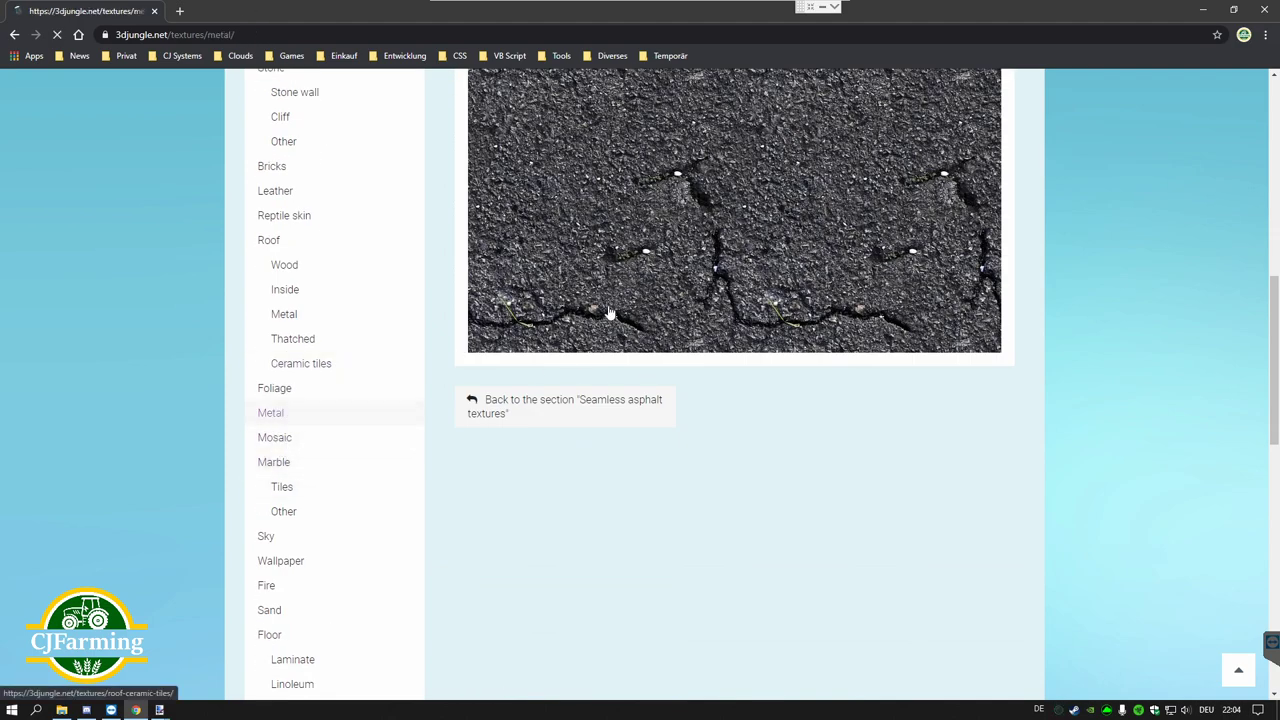
pyautogui.scroll(-5, 651, 408)
pyautogui.scroll(-4, 651, 408)
pyautogui.scroll(-3, 651, 408)
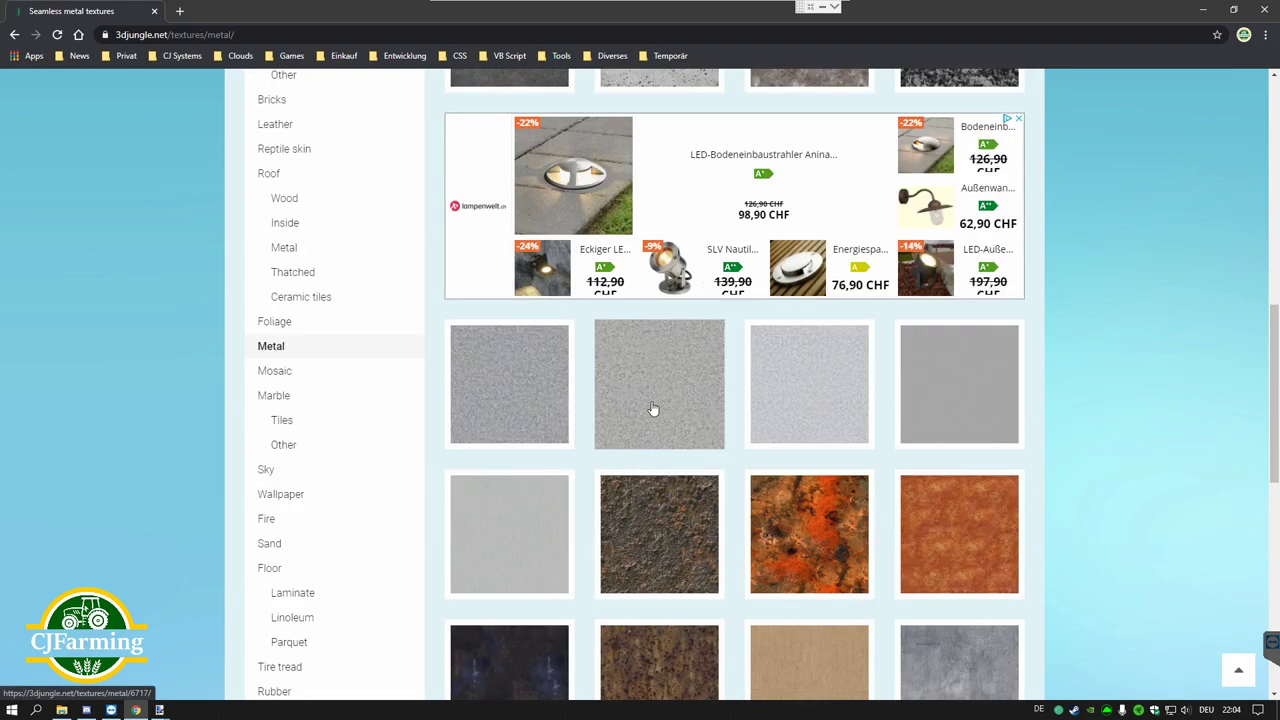
pyautogui.scroll(-2, 651, 408)
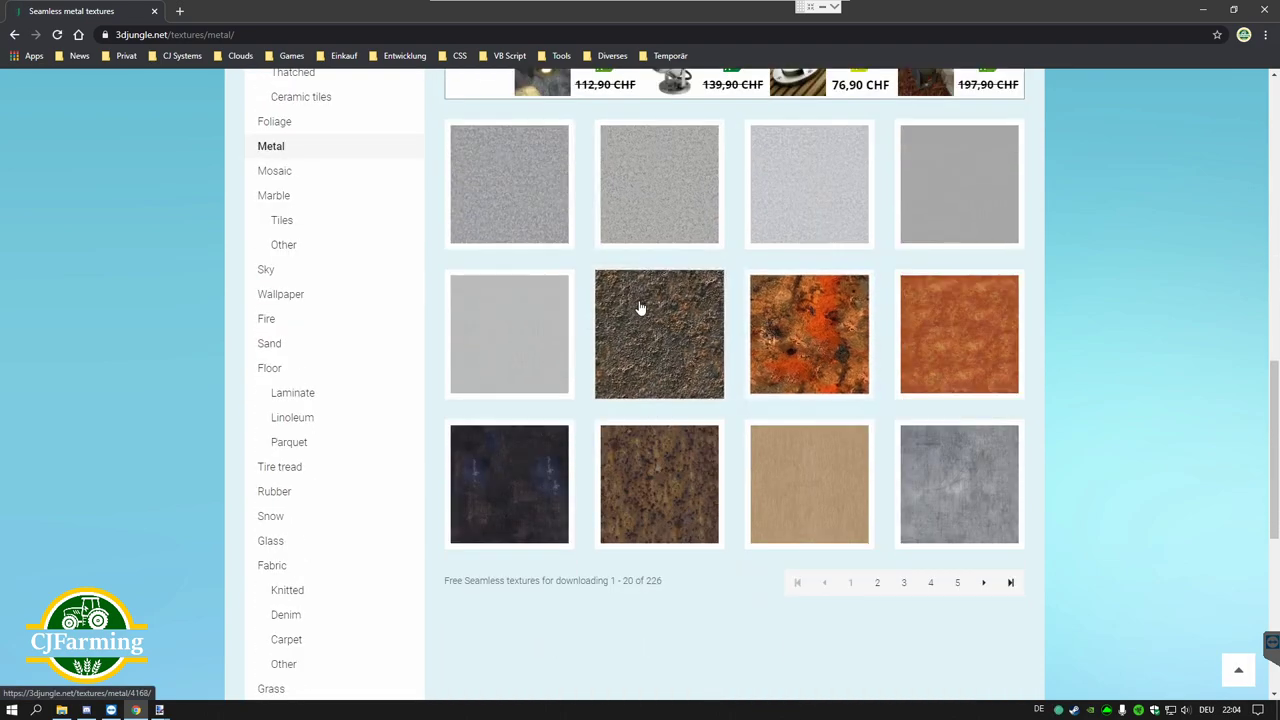
# Step: Minimize Chrome and bring the uv_wuerfel.png image back up in paint.net
pyautogui.click(1201, 12)
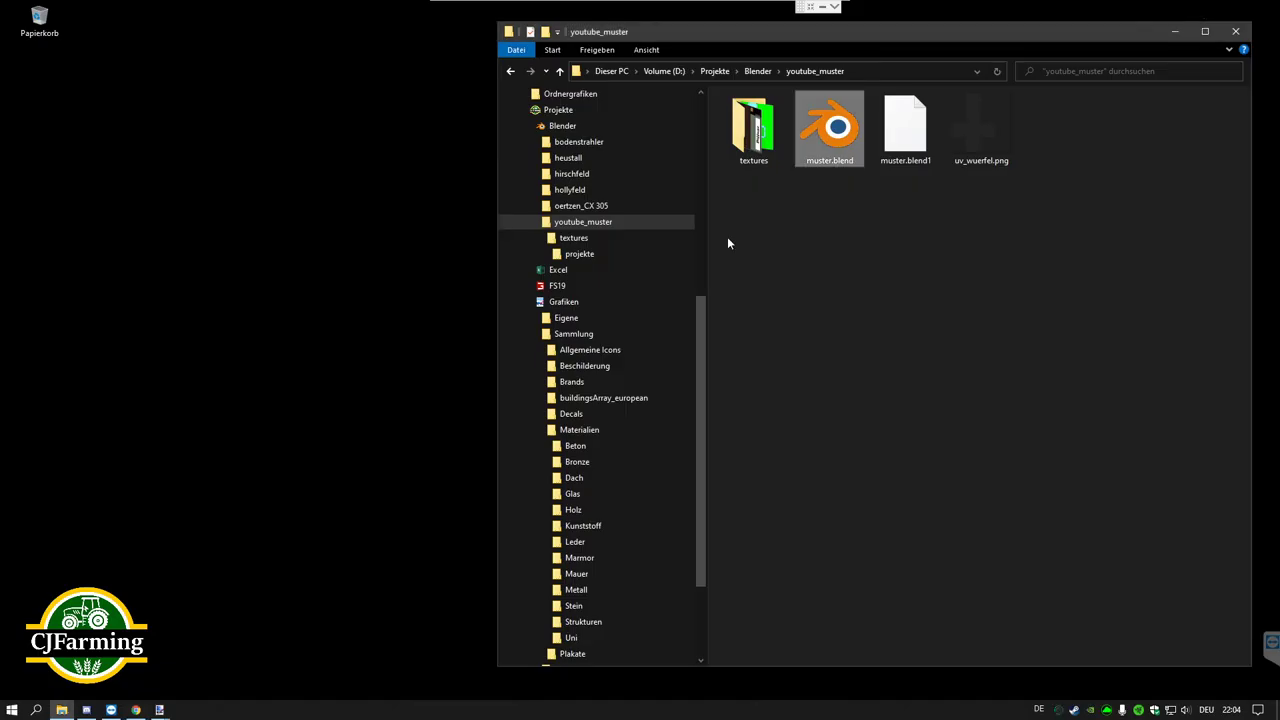
pyautogui.moveTo(159, 710)
pyautogui.click(240, 650)
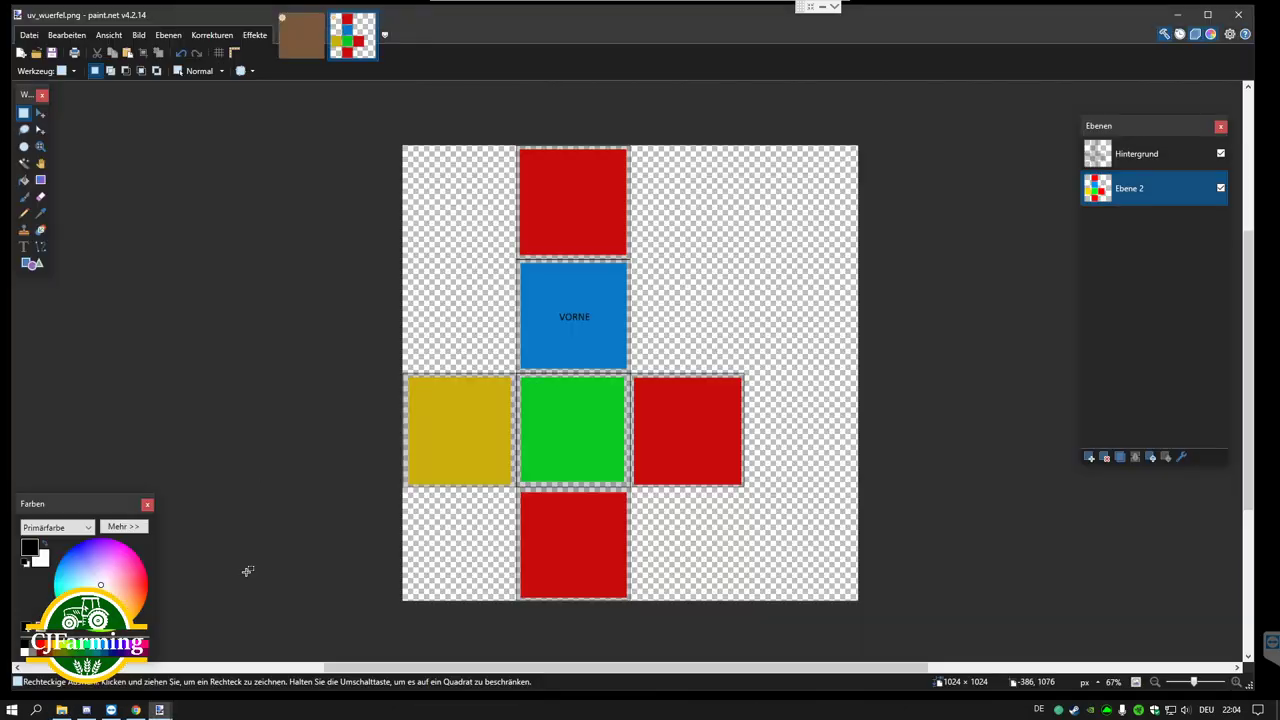
pyautogui.click(370, 19)
# Step: Discard changes to uv_wuerfel.png with 'Nicht speichern', returning to diffuse.pdn
pyautogui.click(560, 444)
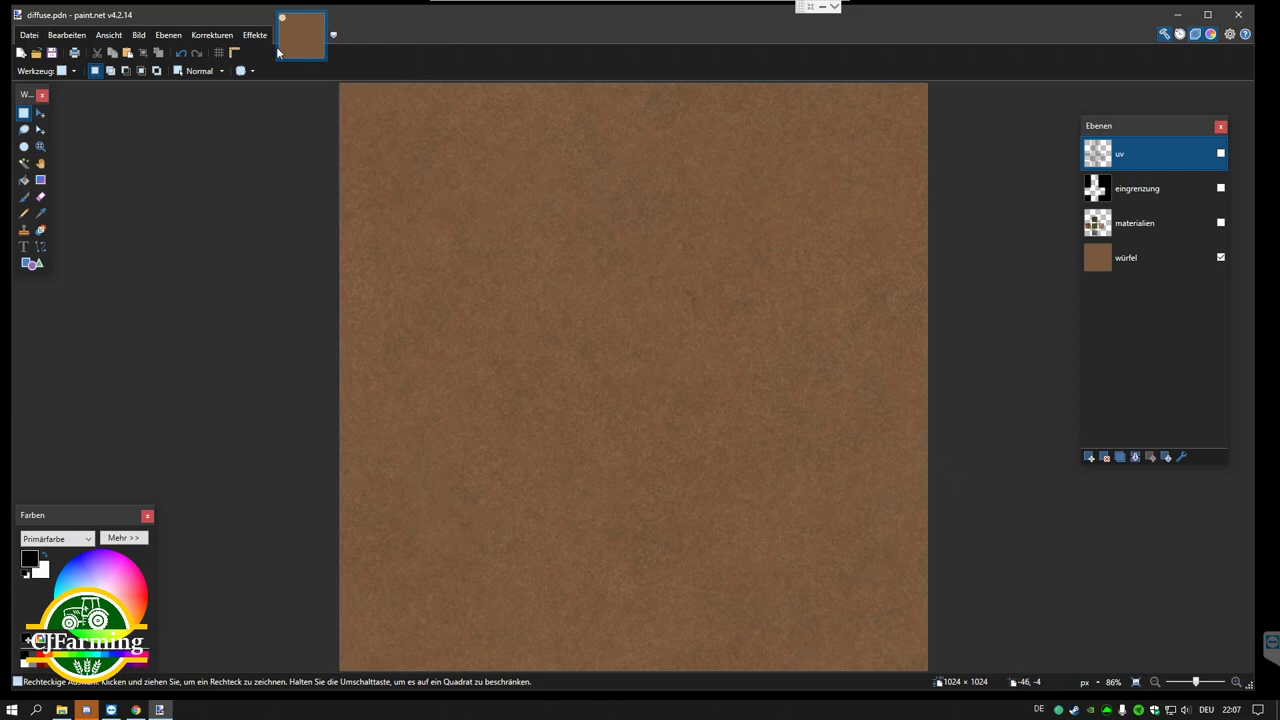
# Step: Turn on the uv layer, select würfel, and zoom in on the face edges
pyautogui.click(1220, 153)
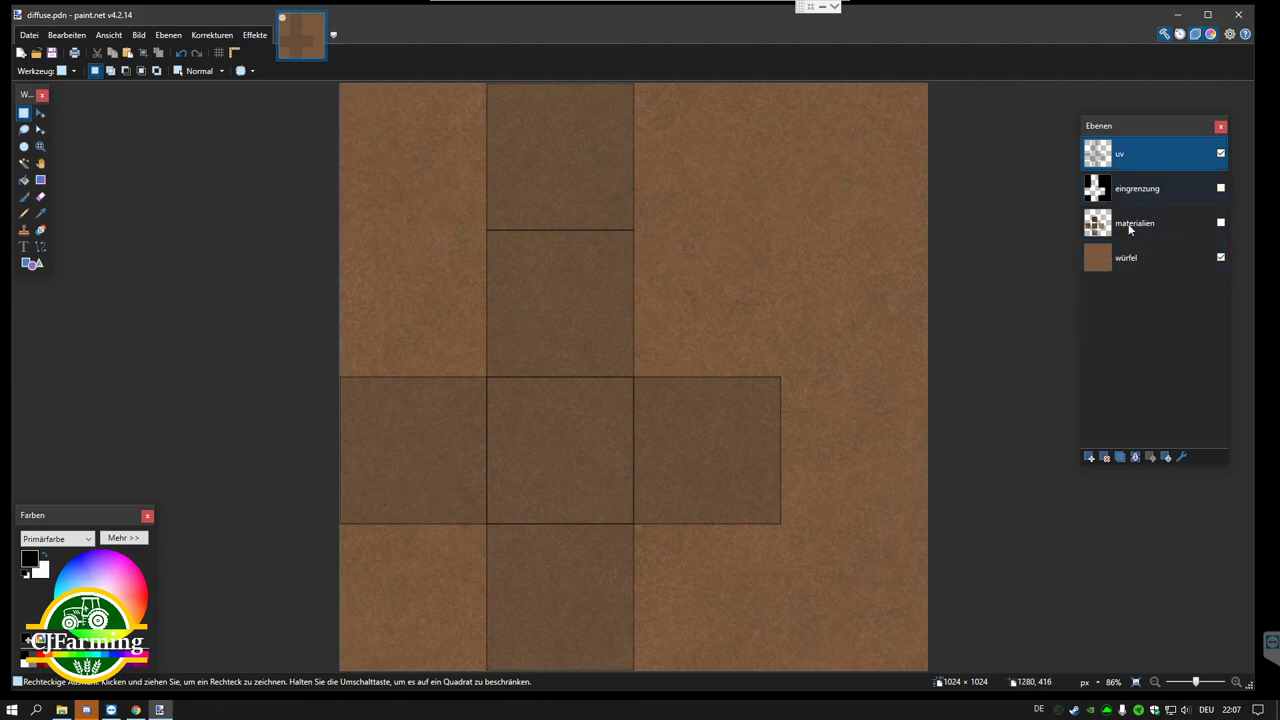
pyautogui.click(1119, 262)
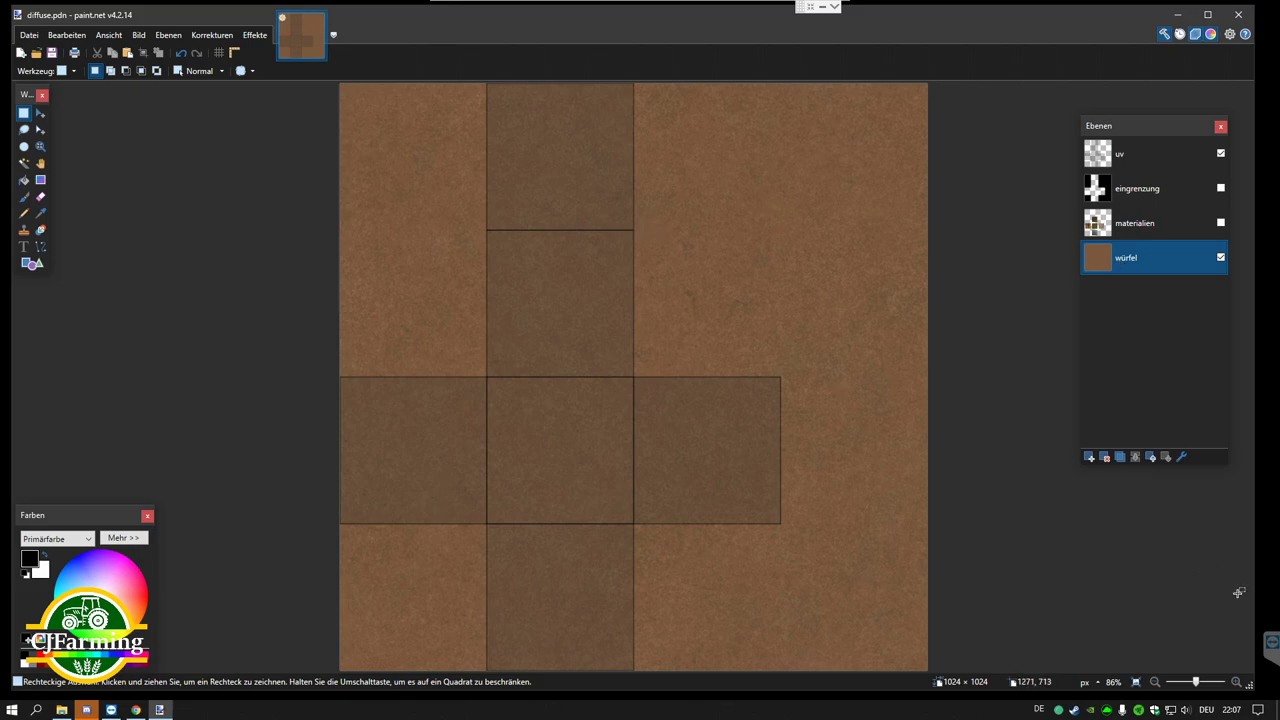
pyautogui.hotkey('ctrl', '+')
pyautogui.hotkey('ctrl', '+')
pyautogui.hotkey('ctrl', '+')
pyautogui.hotkey('ctrl', '+')
pyautogui.hotkey('ctrl', '+')
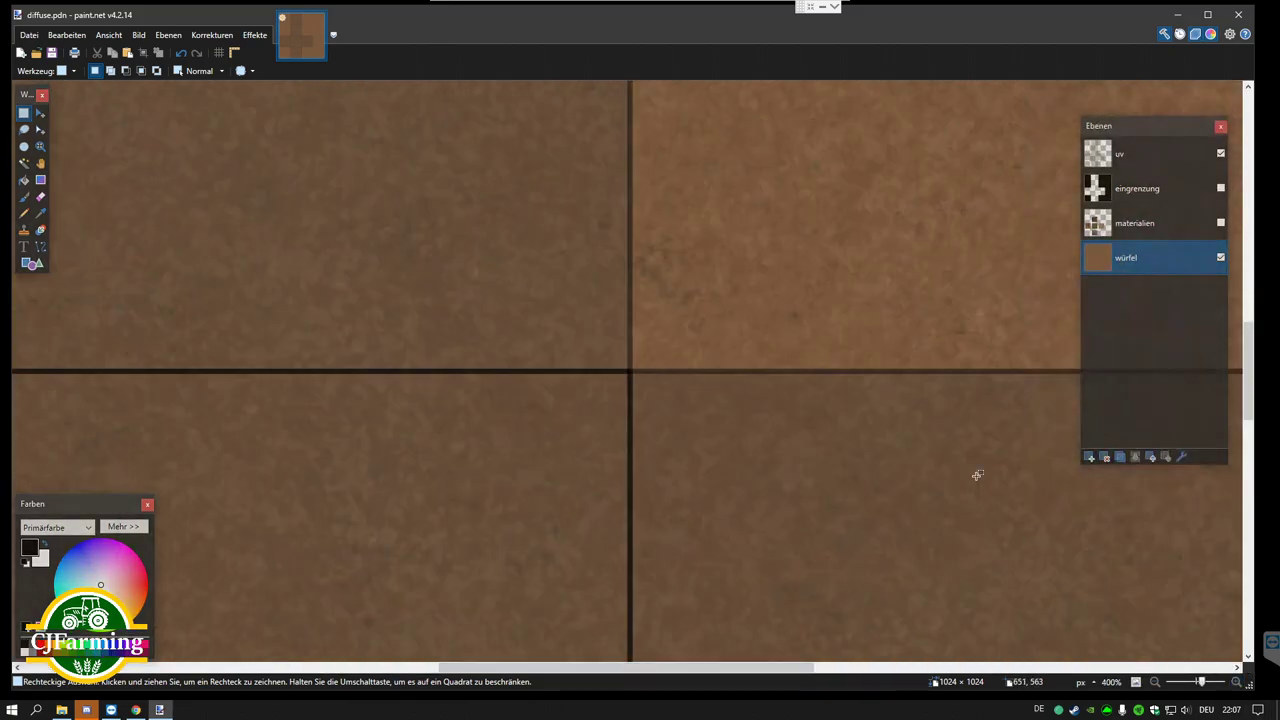
pyautogui.scroll(-2, 916, 326)
pyautogui.scroll(5, 916, 326)
pyautogui.scroll(-3, 916, 326)
pyautogui.scroll(-4, 916, 326)
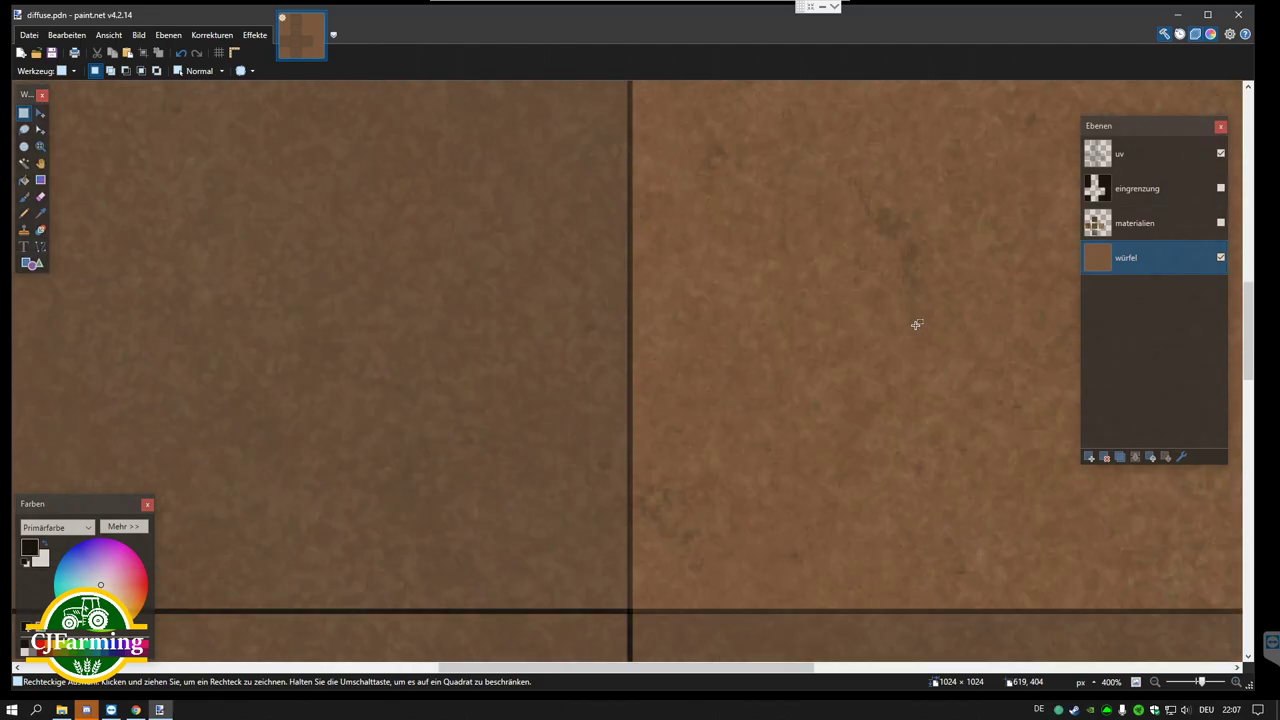
pyautogui.moveTo(661, 668); pyautogui.dragTo(861, 668)
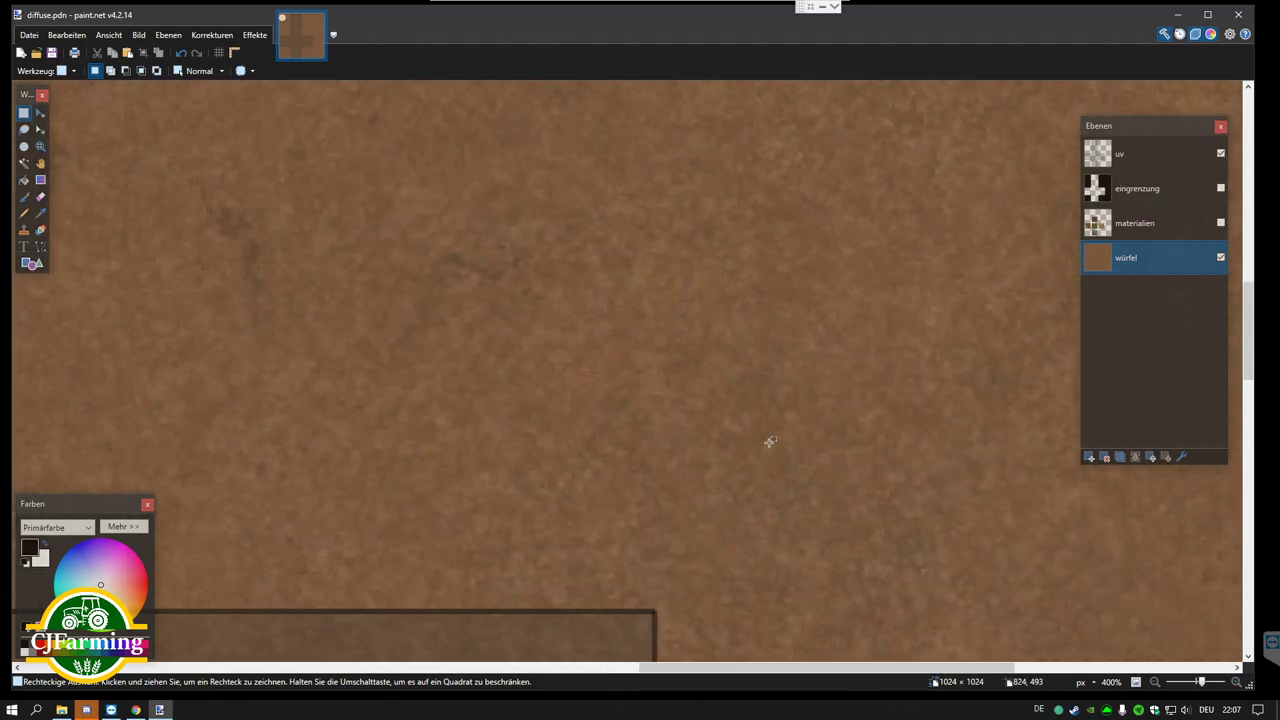
pyautogui.scroll(-4, 866, 468)
# Step: Inspect the face edges at 150% and 300% zoom, then fit the texture to the window
pyautogui.click(1153, 683)
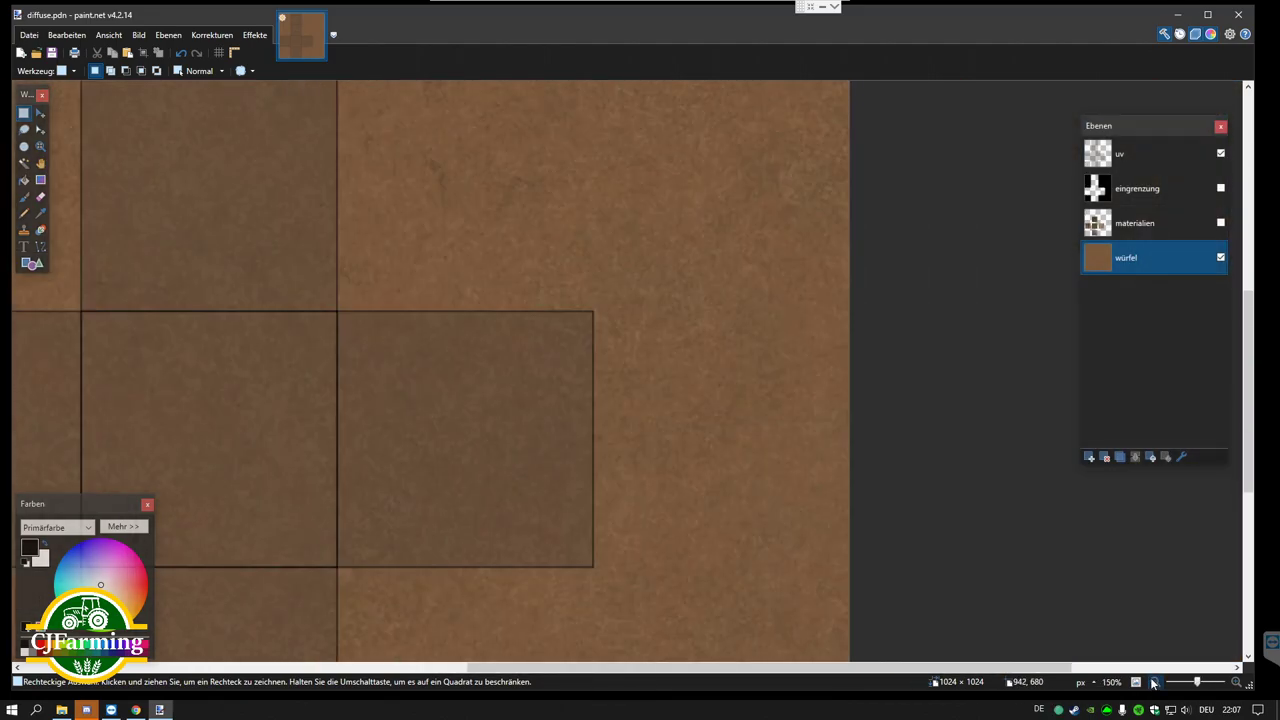
pyautogui.moveTo(775, 668); pyautogui.dragTo(645, 668)
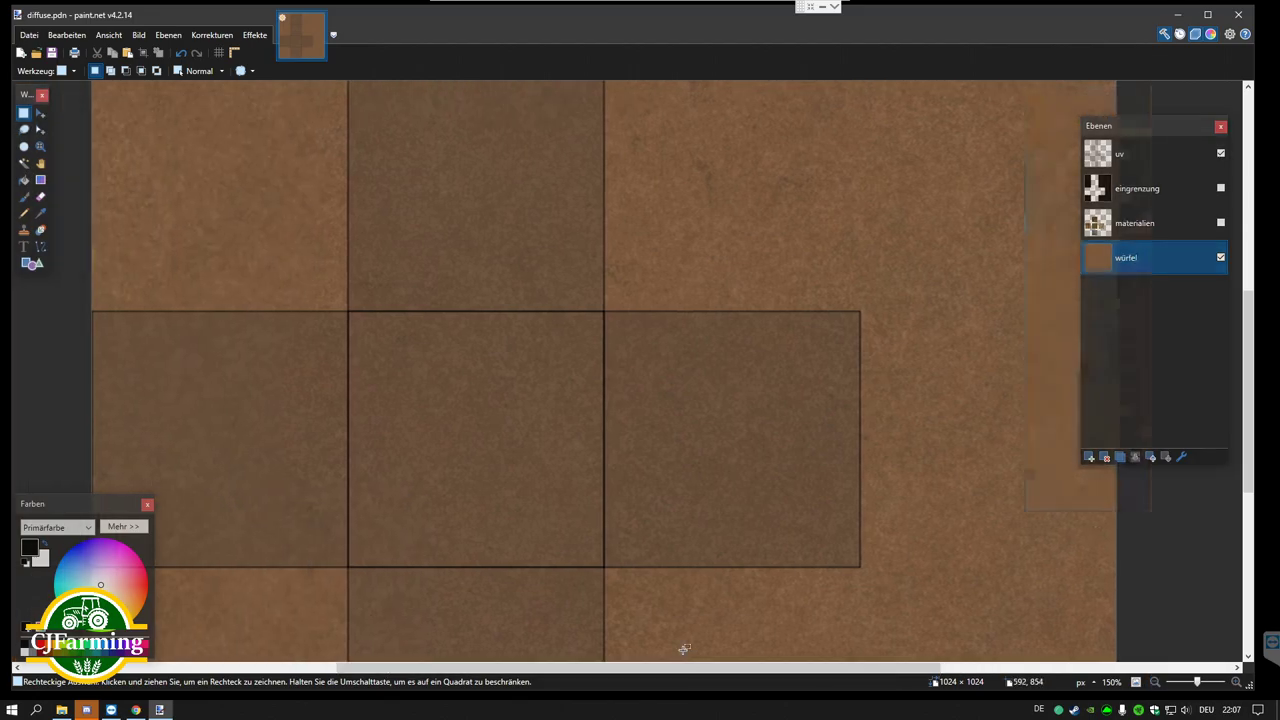
pyautogui.scroll(3, 715, 395)
pyautogui.scroll(-2, 719, 398)
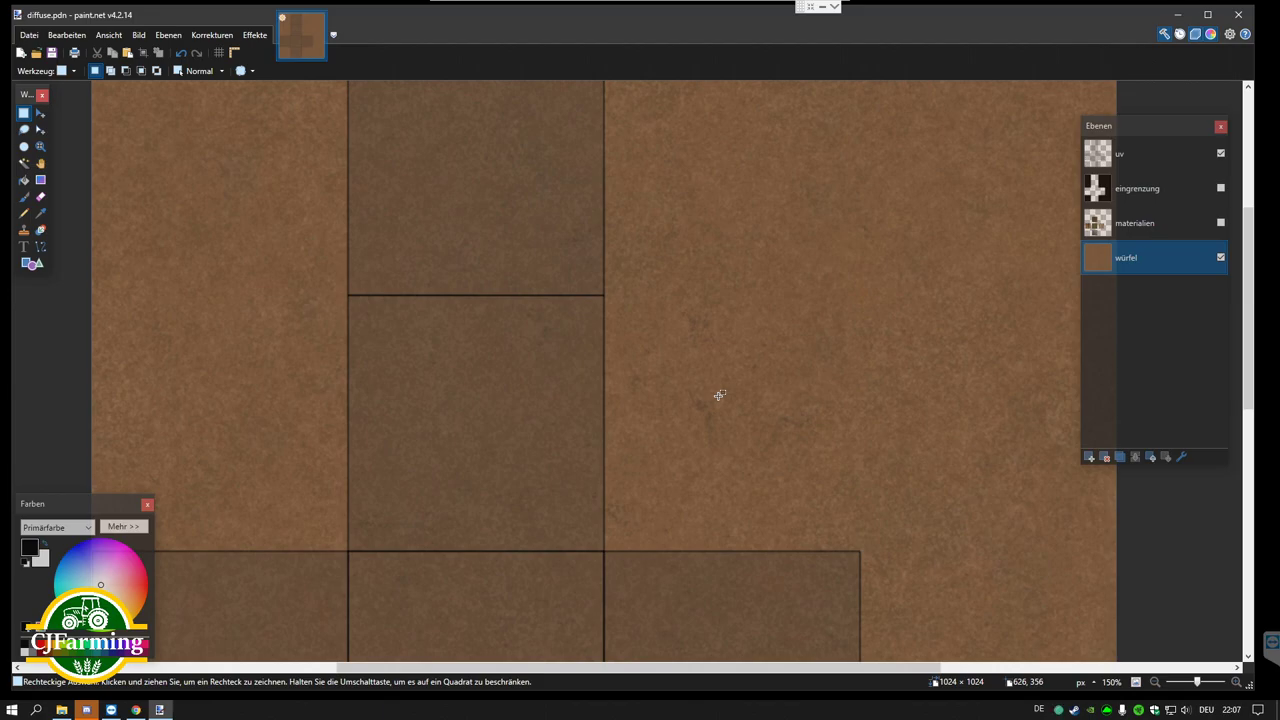
pyautogui.click(1236, 681)
pyautogui.click(1236, 681)
pyautogui.scroll(-3, 940, 544)
pyautogui.scroll(-3, 940, 544)
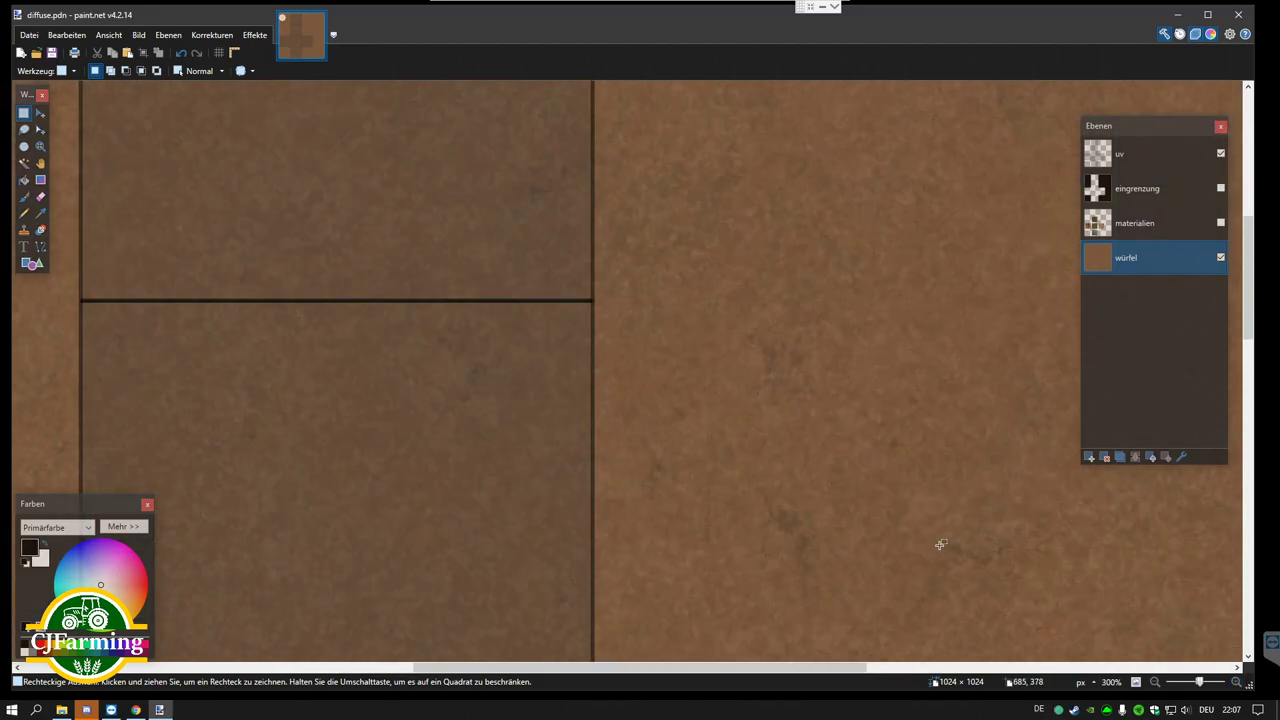
pyautogui.scroll(-3, 940, 544)
pyautogui.scroll(-3, 940, 544)
pyautogui.scroll(-3, 940, 544)
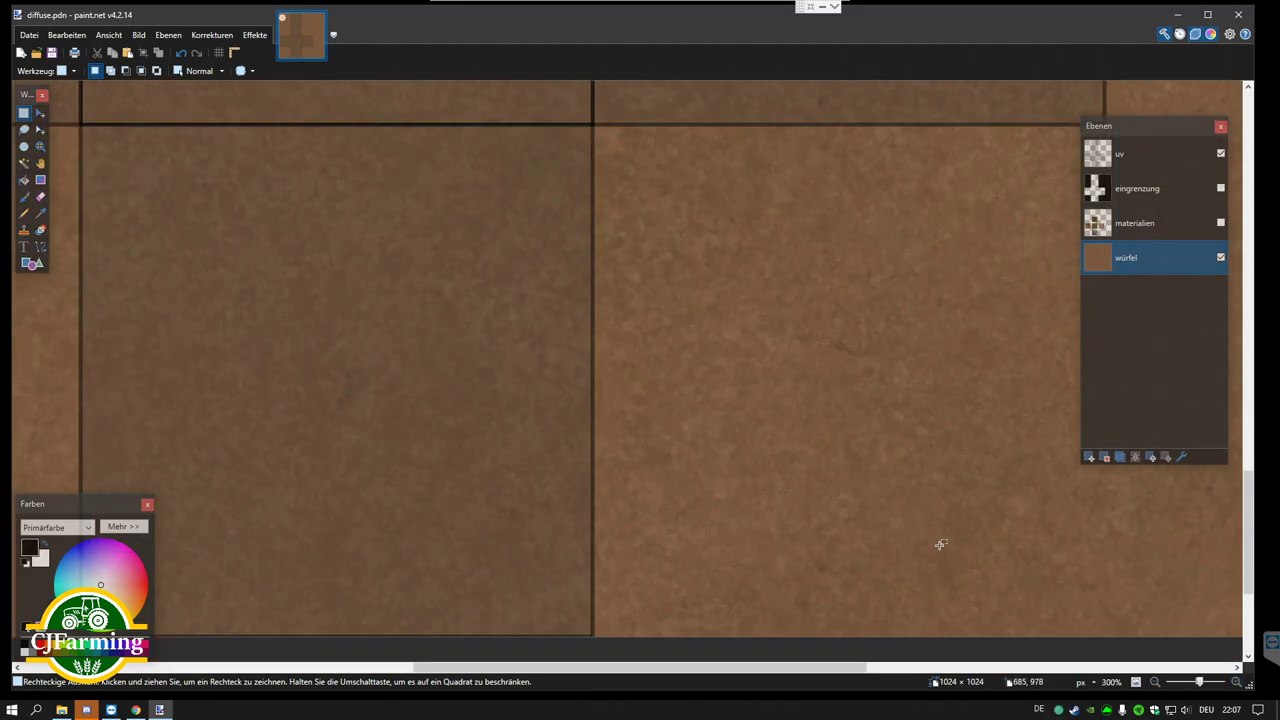
pyautogui.scroll(5, 940, 544)
pyautogui.scroll(6, 940, 544)
pyautogui.scroll(6, 940, 544)
pyautogui.scroll(2, 940, 544)
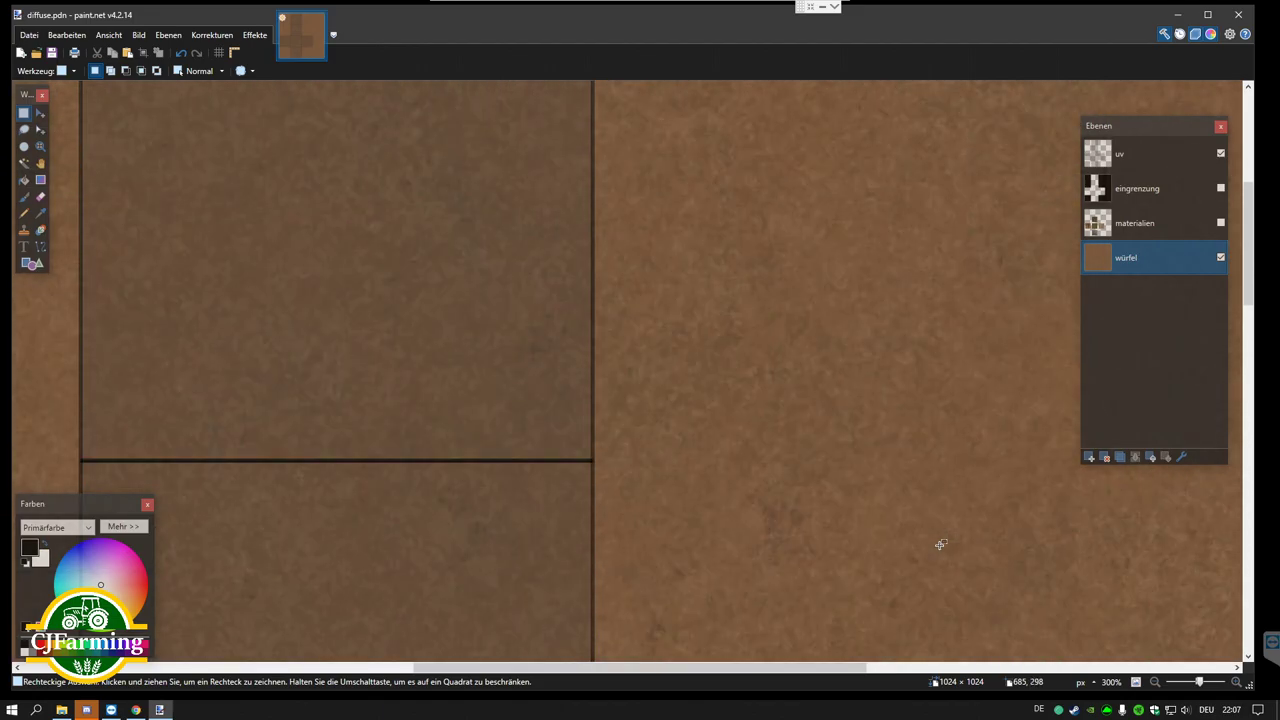
pyautogui.scroll(-4, 940, 544)
pyautogui.scroll(-2, 940, 544)
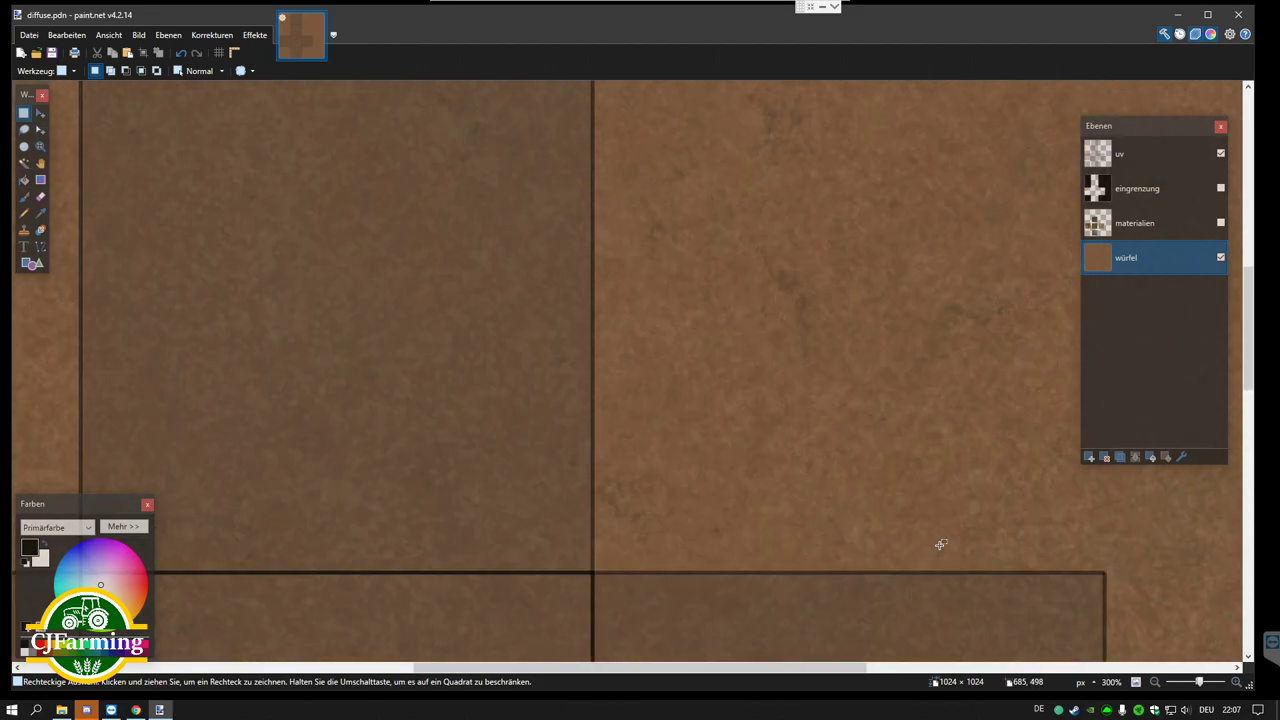
pyautogui.click(1135, 681)
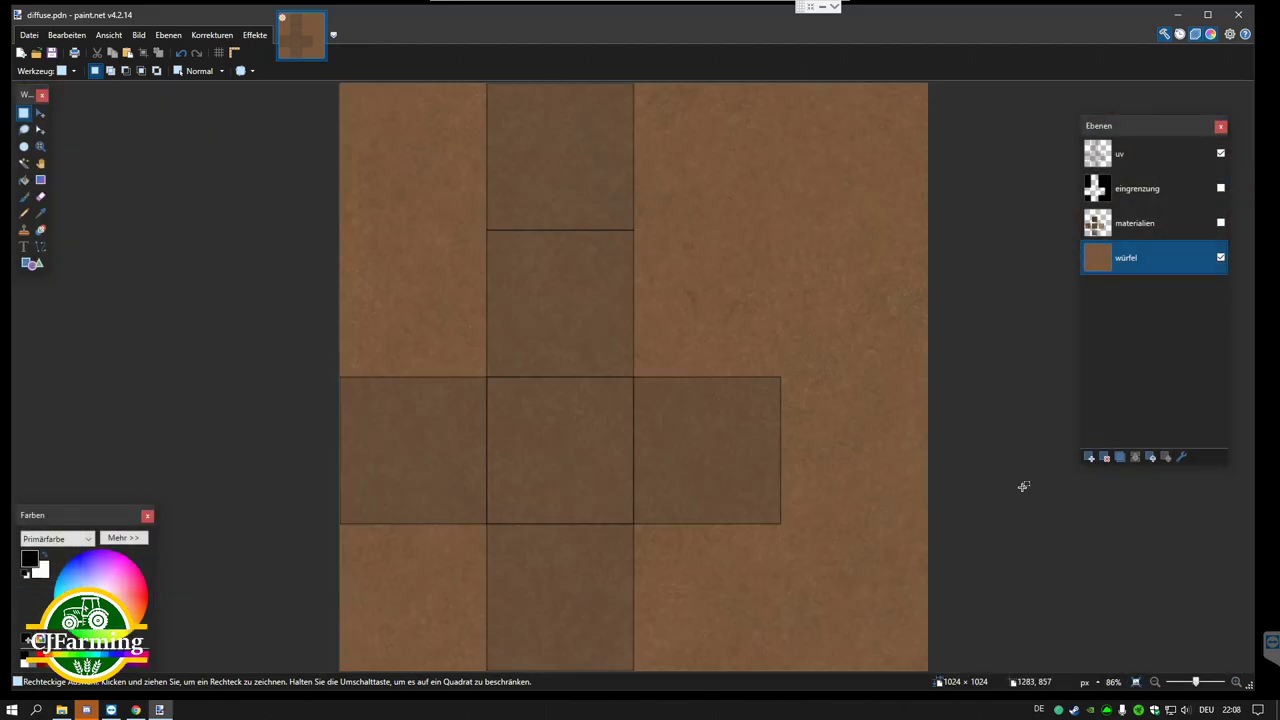
pyautogui.click(1148, 230)
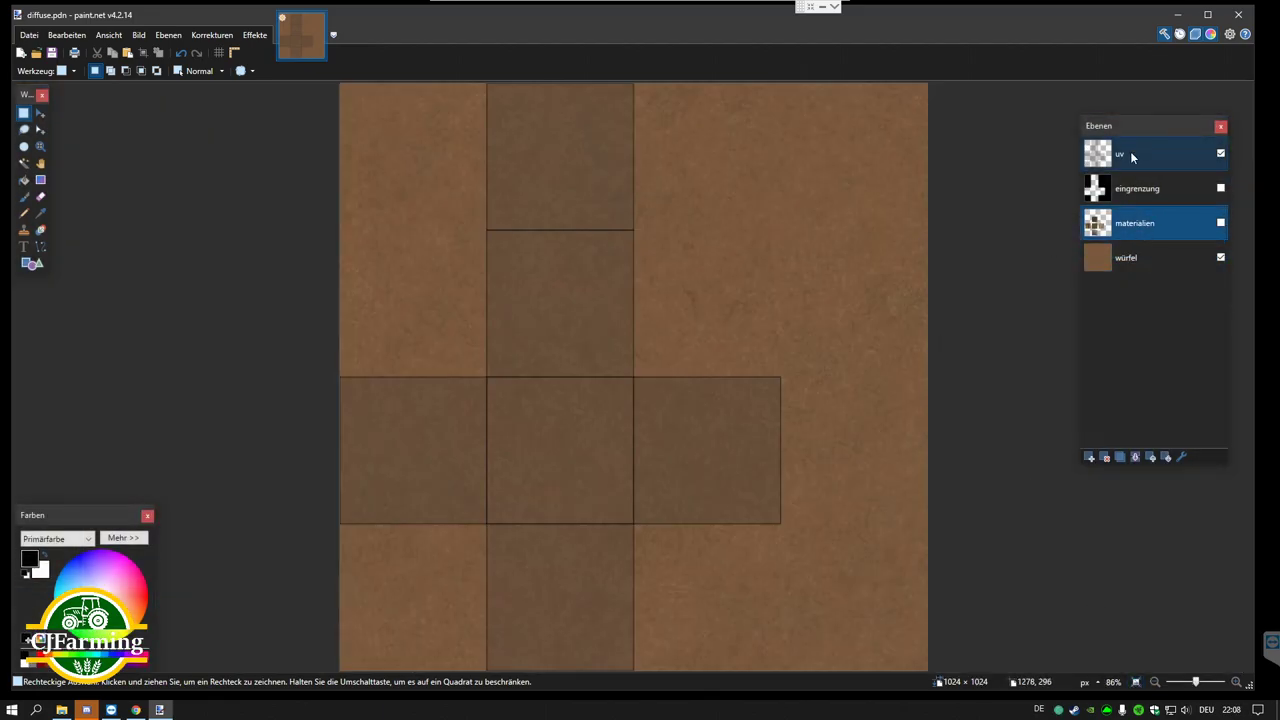
pyautogui.click(1220, 223)
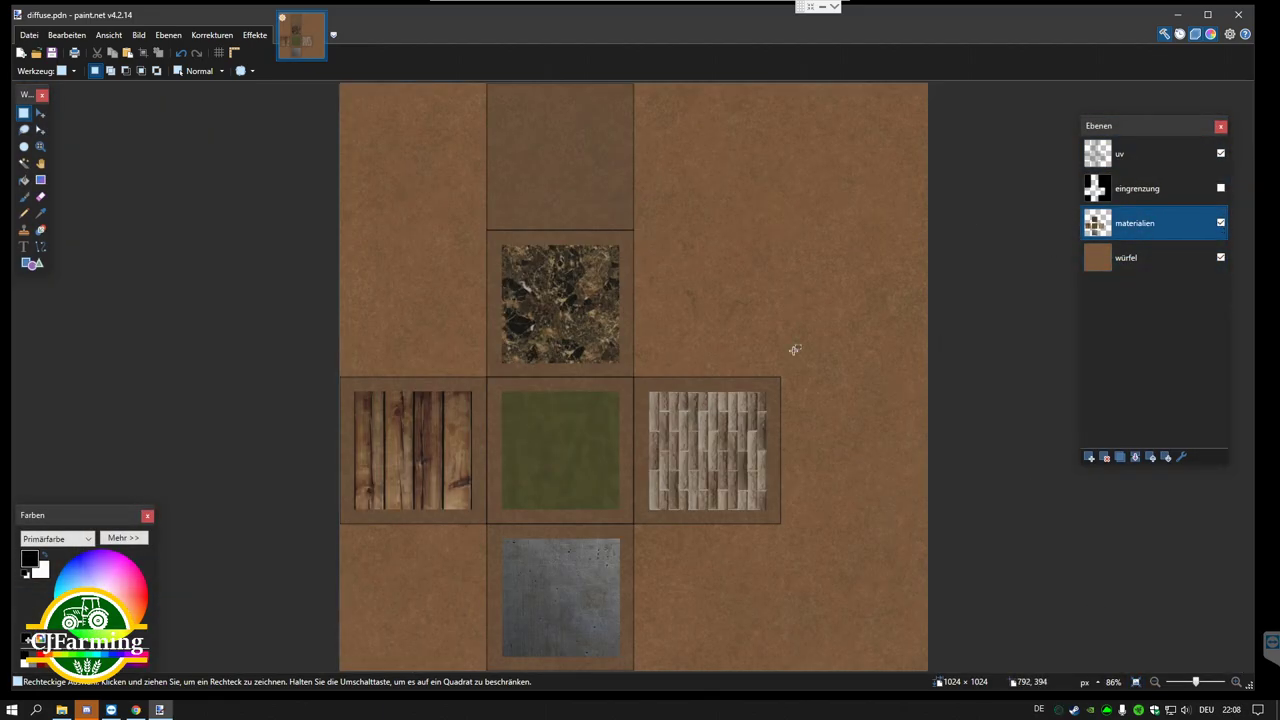
pyautogui.click(1235, 684)
pyautogui.click(1235, 684)
pyautogui.click(1235, 684)
pyautogui.scroll(-5, 674, 385)
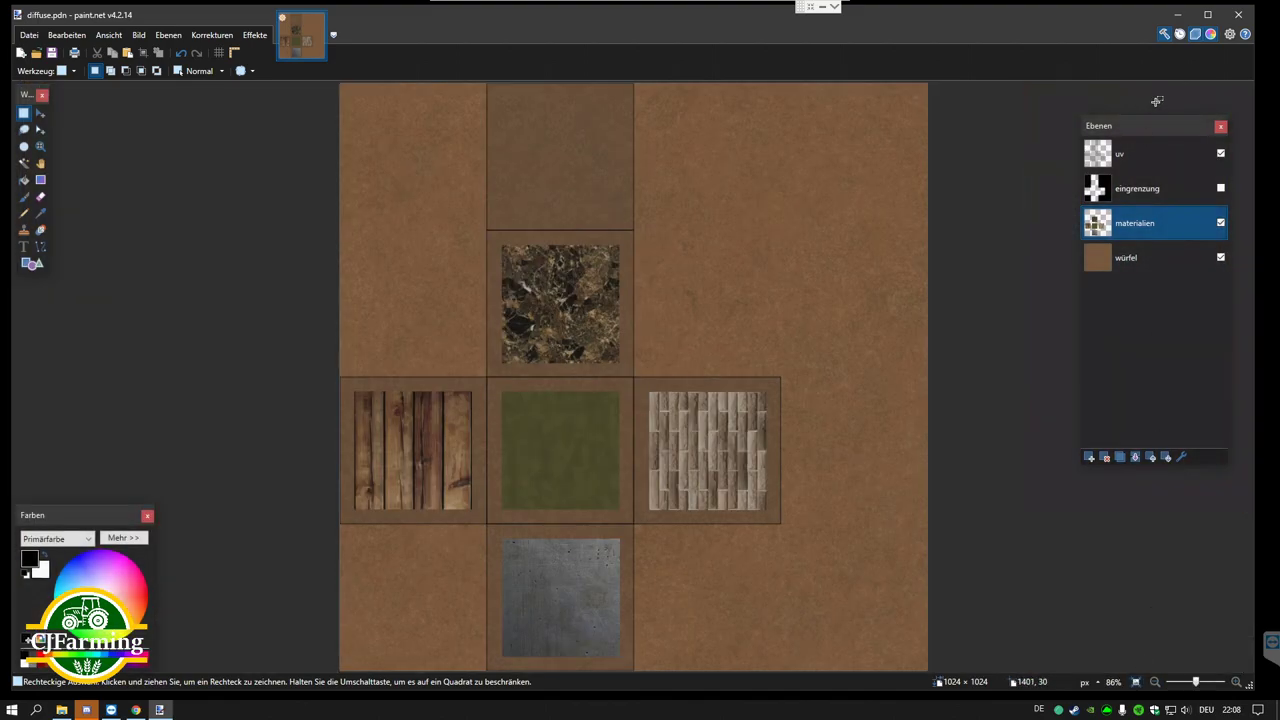
pyautogui.hotkey('ctrl', 'b')
pyautogui.click(1220, 155)
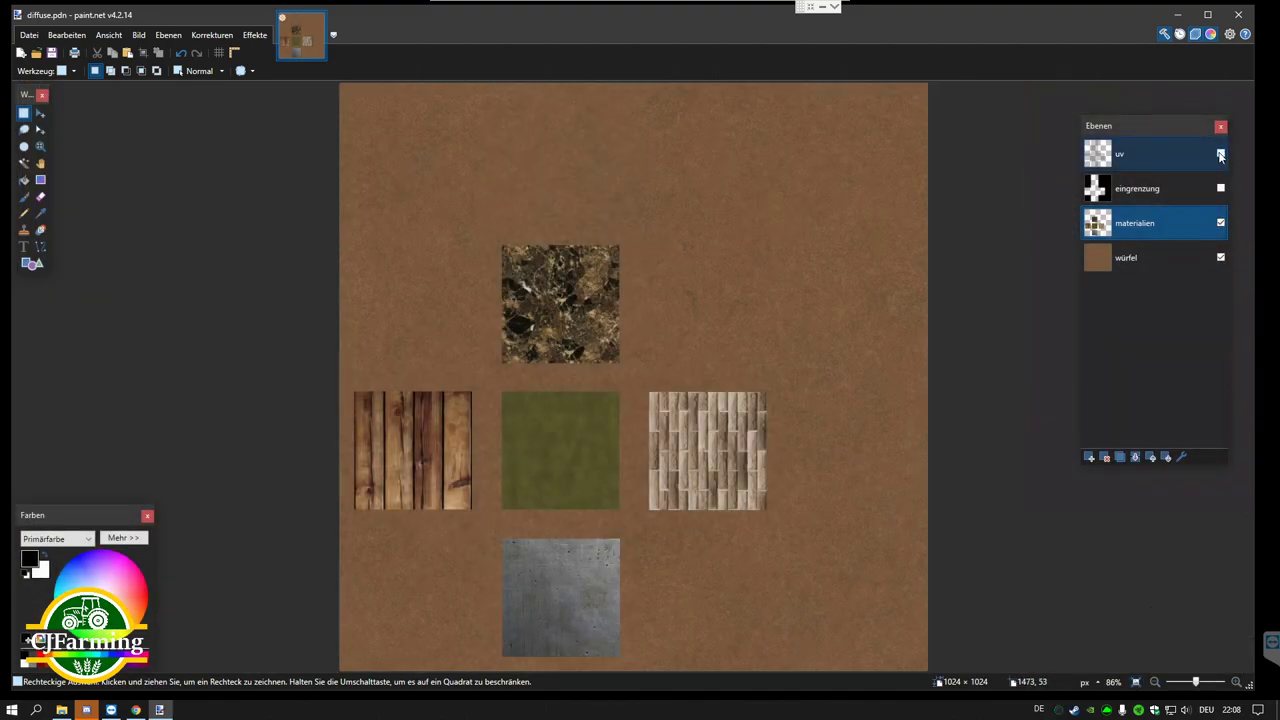
pyautogui.click(1220, 155)
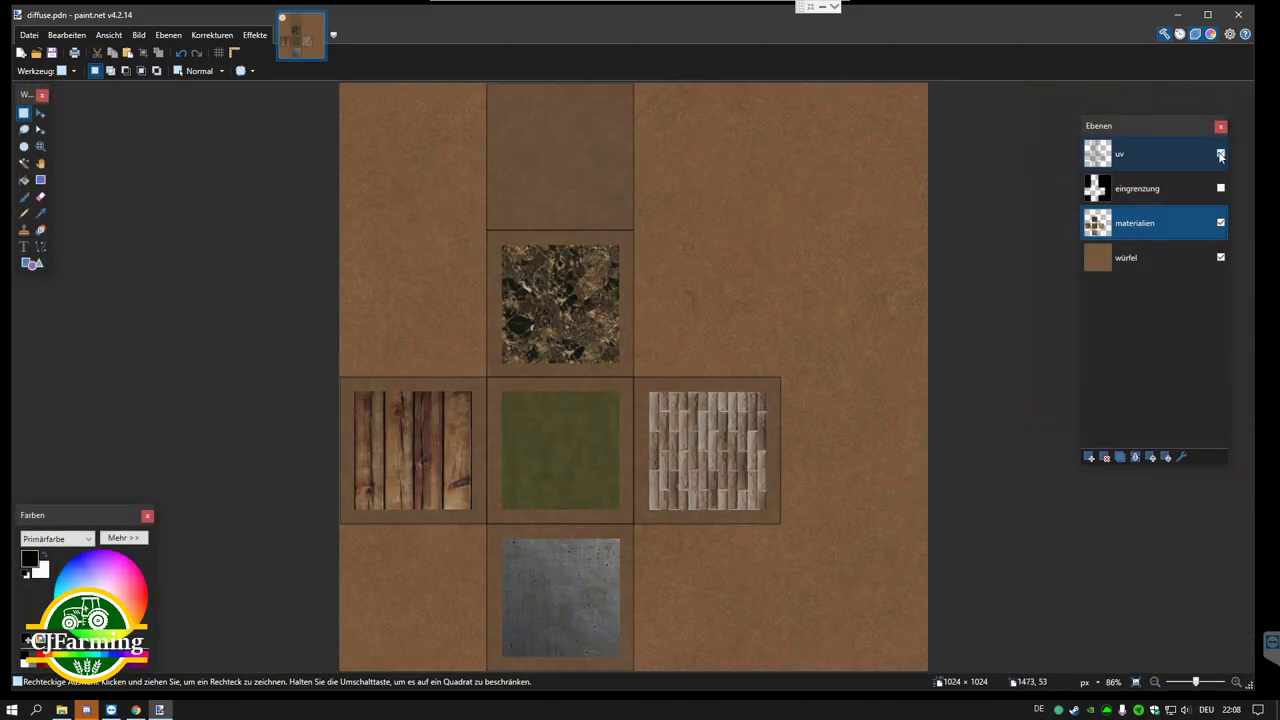
pyautogui.click(1220, 153)
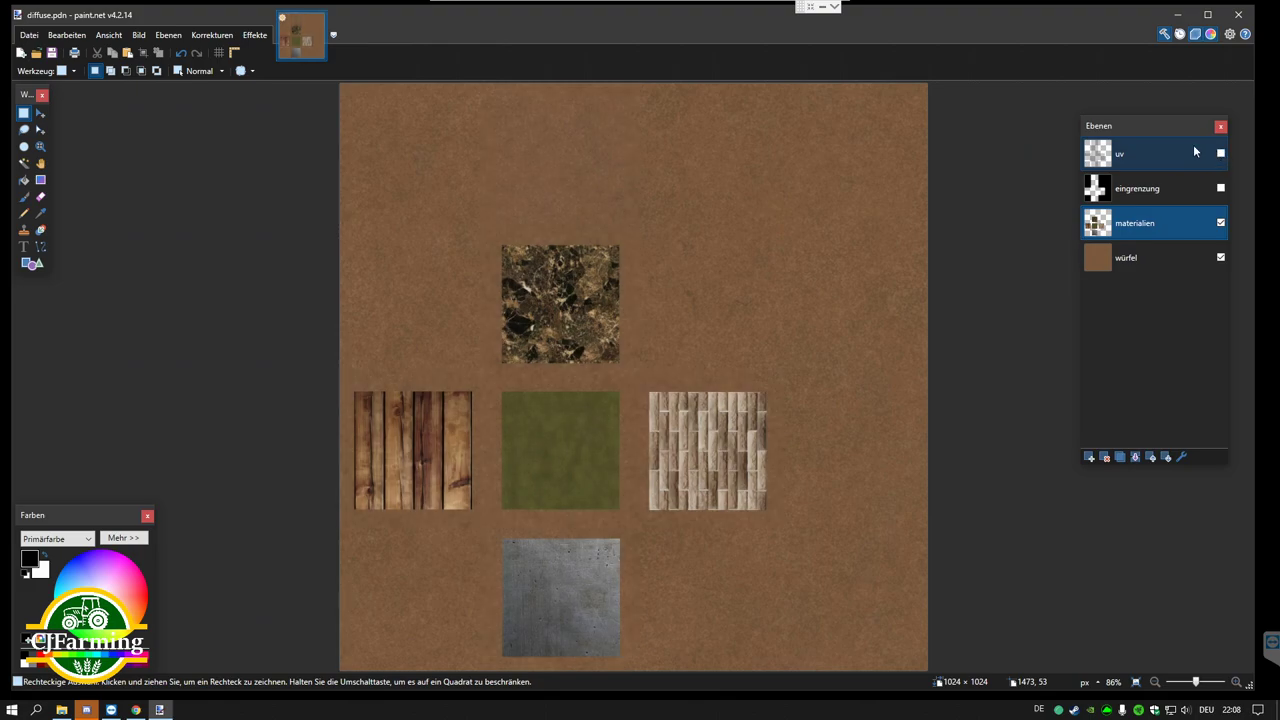
pyautogui.click(1238, 684)
pyautogui.click(1238, 684)
pyautogui.scroll(-2, 219, 327)
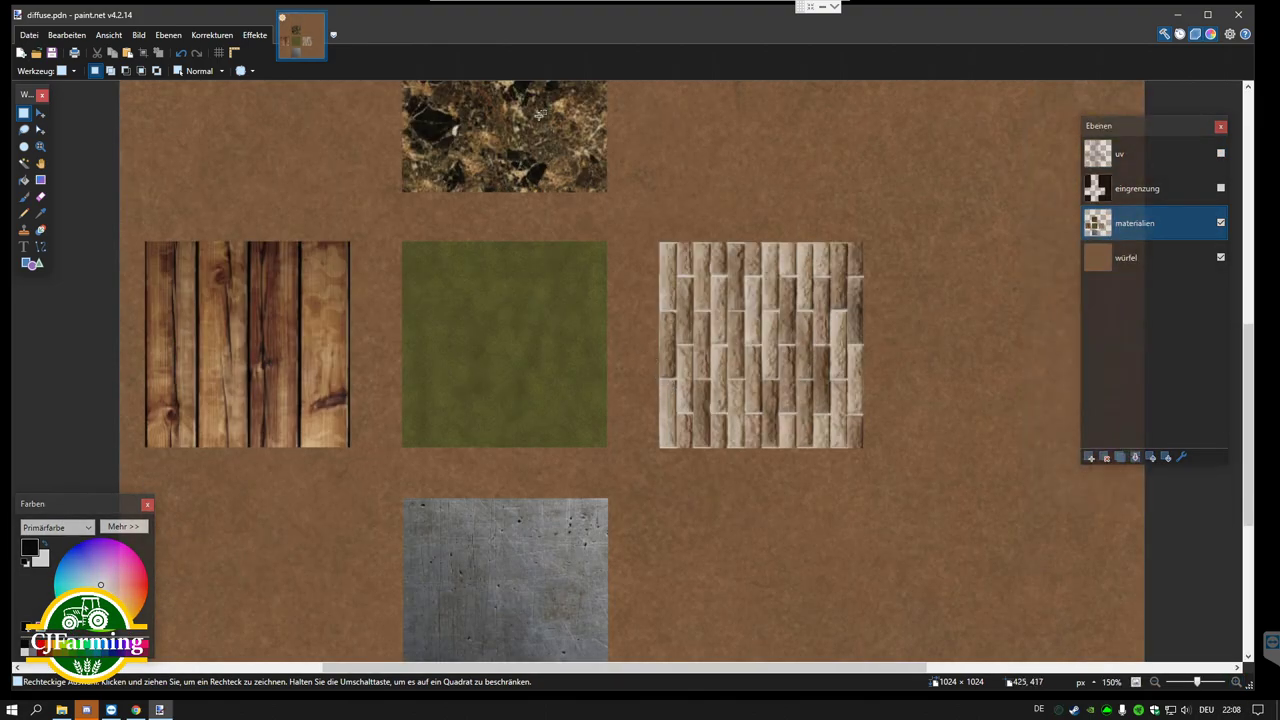
pyautogui.scroll(-3, 765, 368)
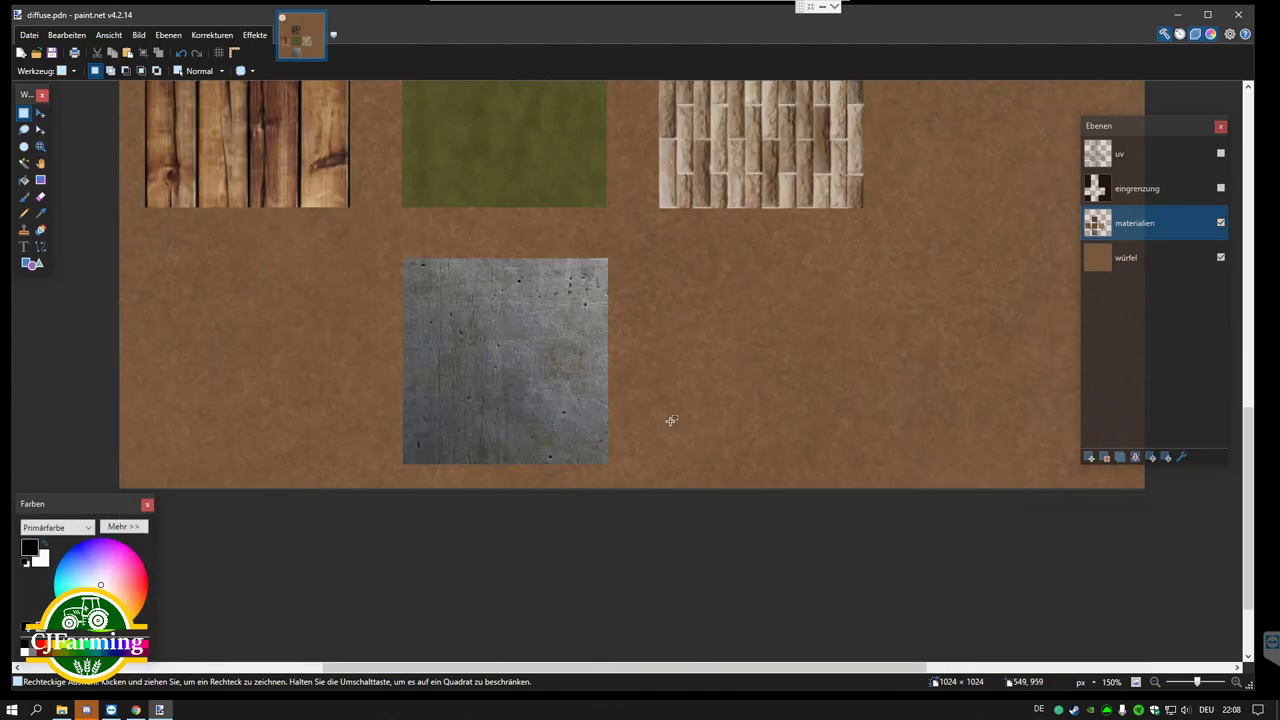
pyautogui.scroll(4, 743, 345)
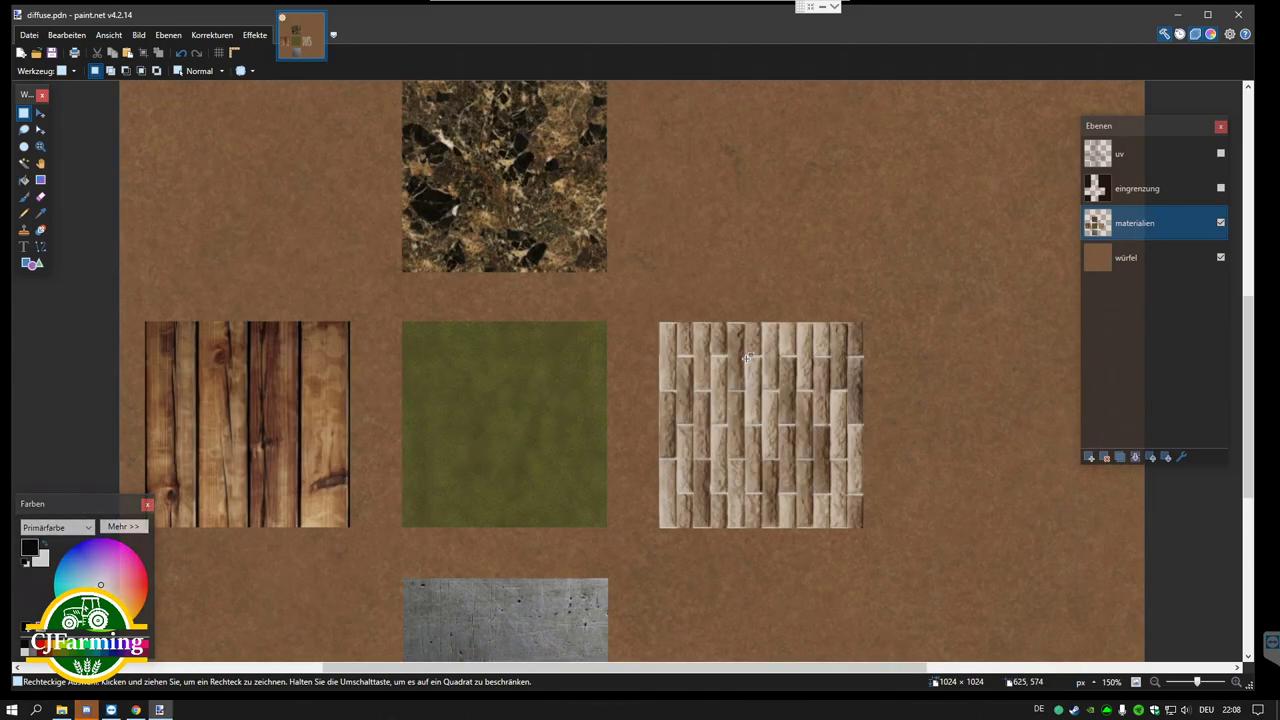
pyautogui.scroll(2, 590, 219)
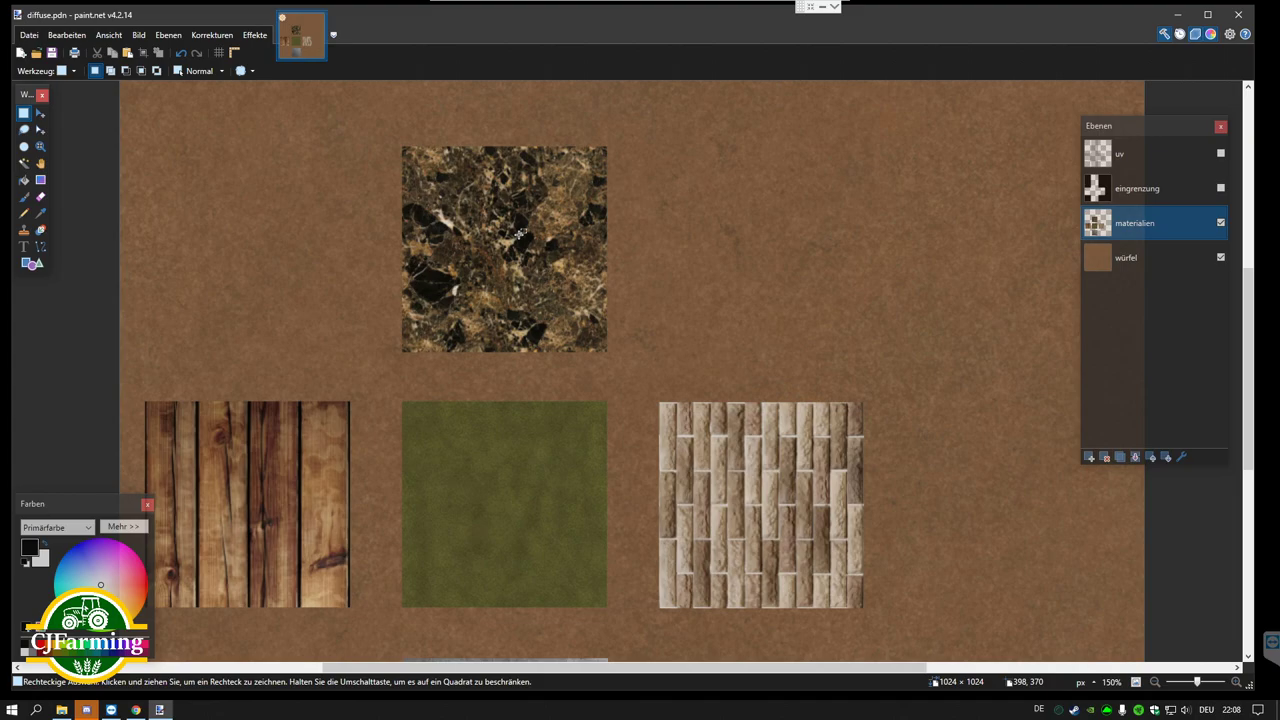
pyautogui.click(1220, 153)
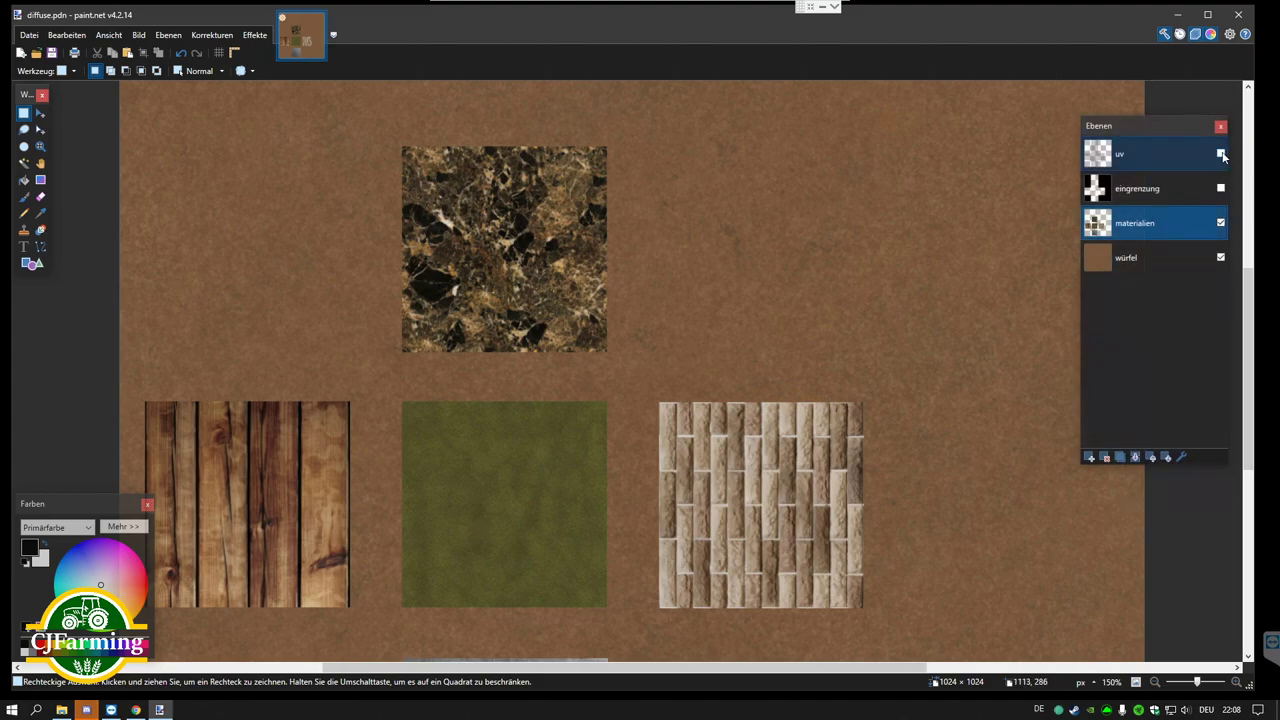
pyautogui.scroll(-3, 740, 313)
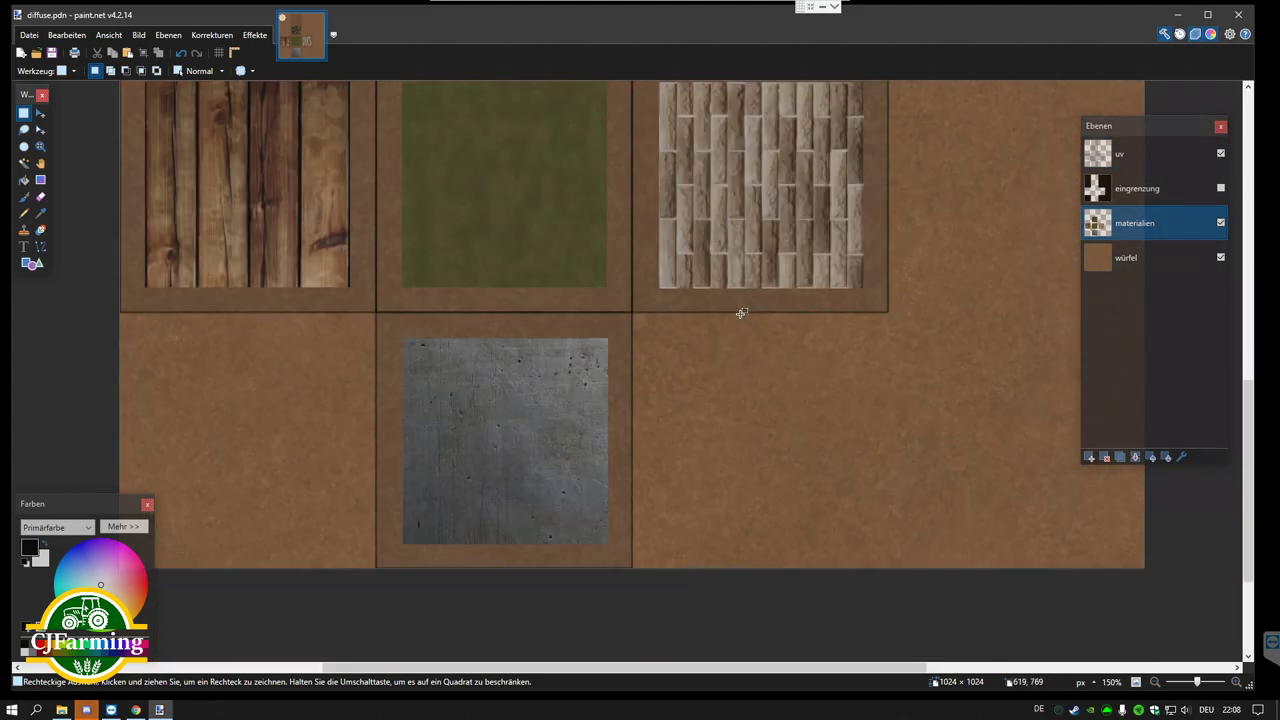
pyautogui.scroll(1, 740, 313)
pyautogui.scroll(1, 740, 313)
pyautogui.scroll(1, 740, 313)
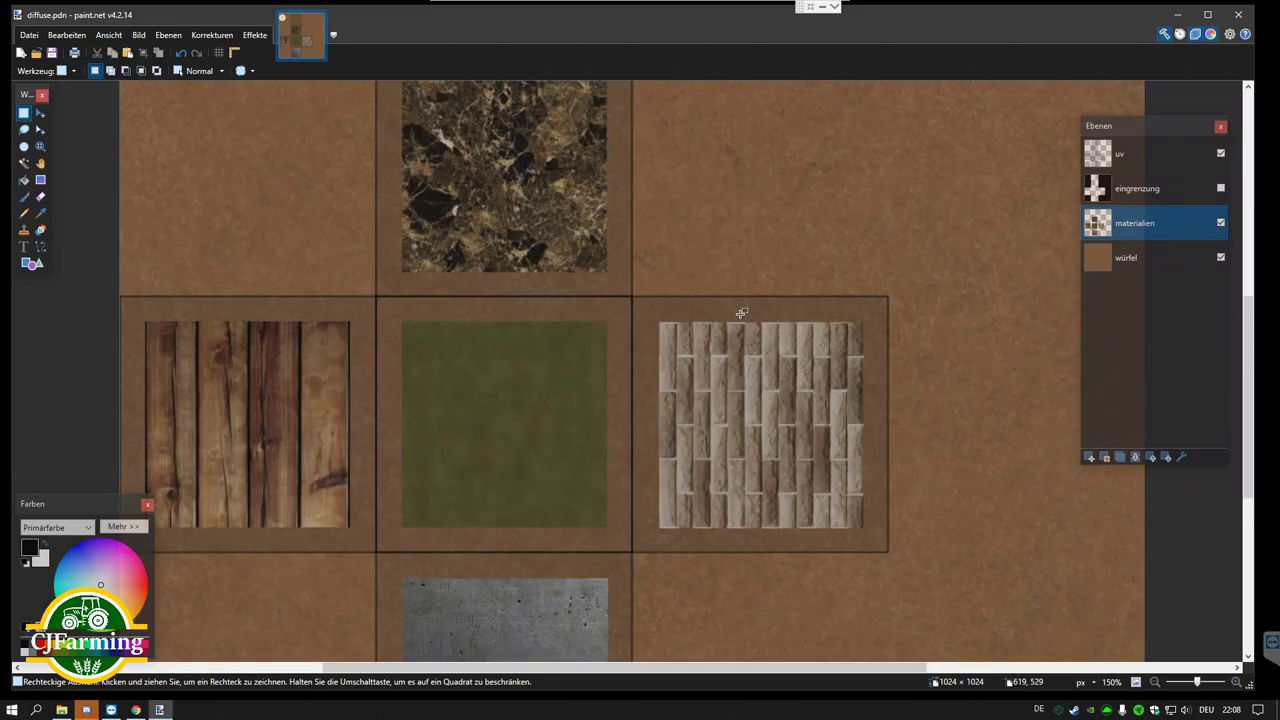
pyautogui.scroll(1, 740, 313)
pyautogui.scroll(2, 740, 313)
pyautogui.scroll(1, 740, 313)
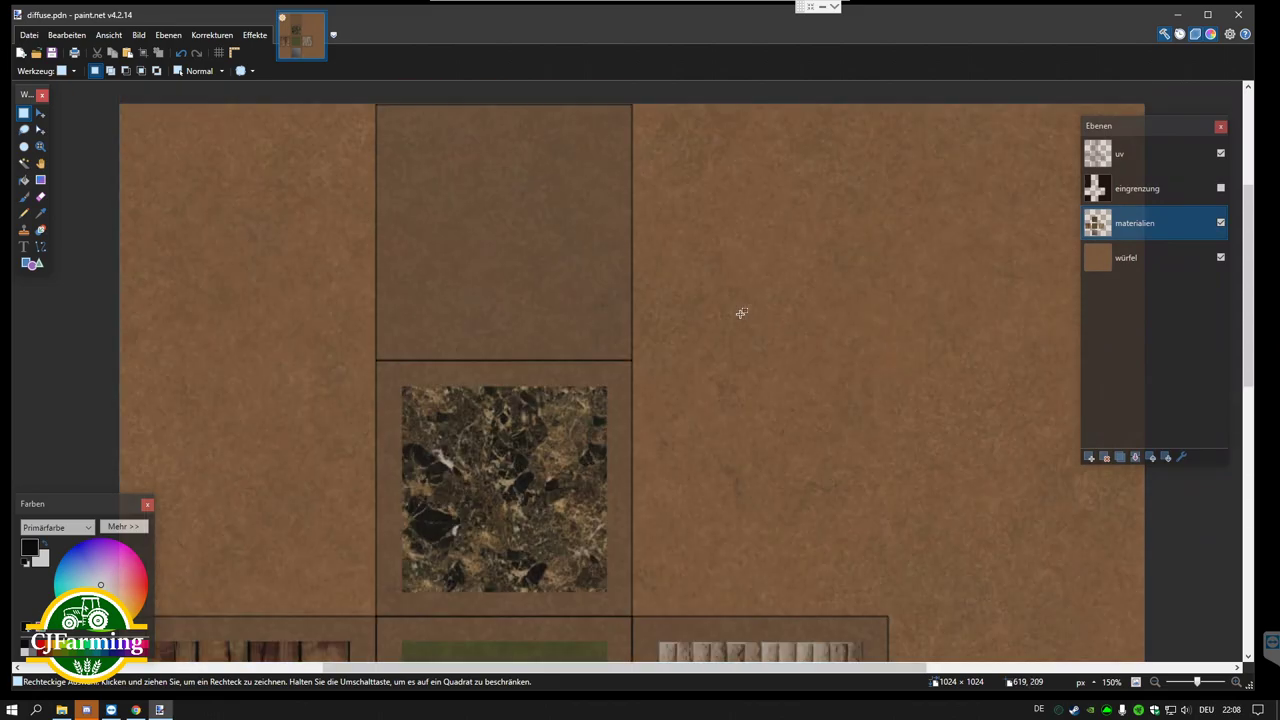
pyautogui.scroll(-2, 740, 313)
pyautogui.scroll(-1, 740, 313)
pyautogui.scroll(-1, 740, 313)
pyautogui.scroll(-2, 740, 313)
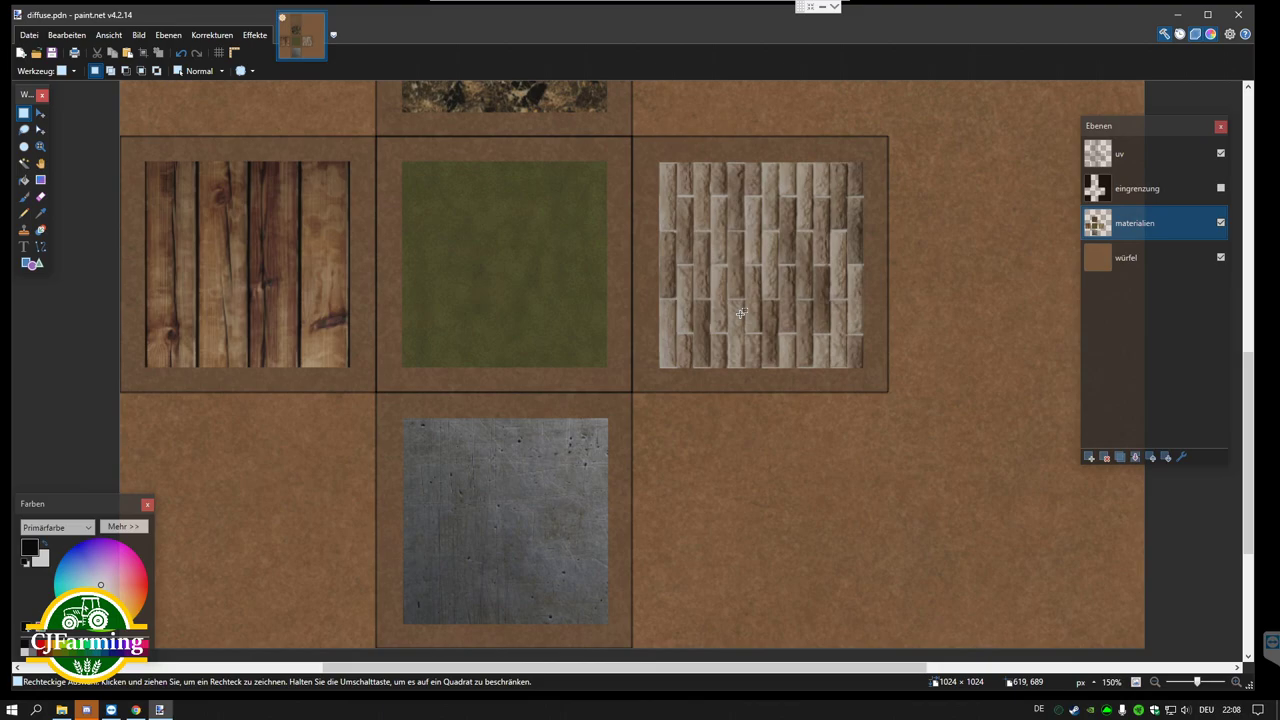
pyautogui.scroll(-1, 740, 313)
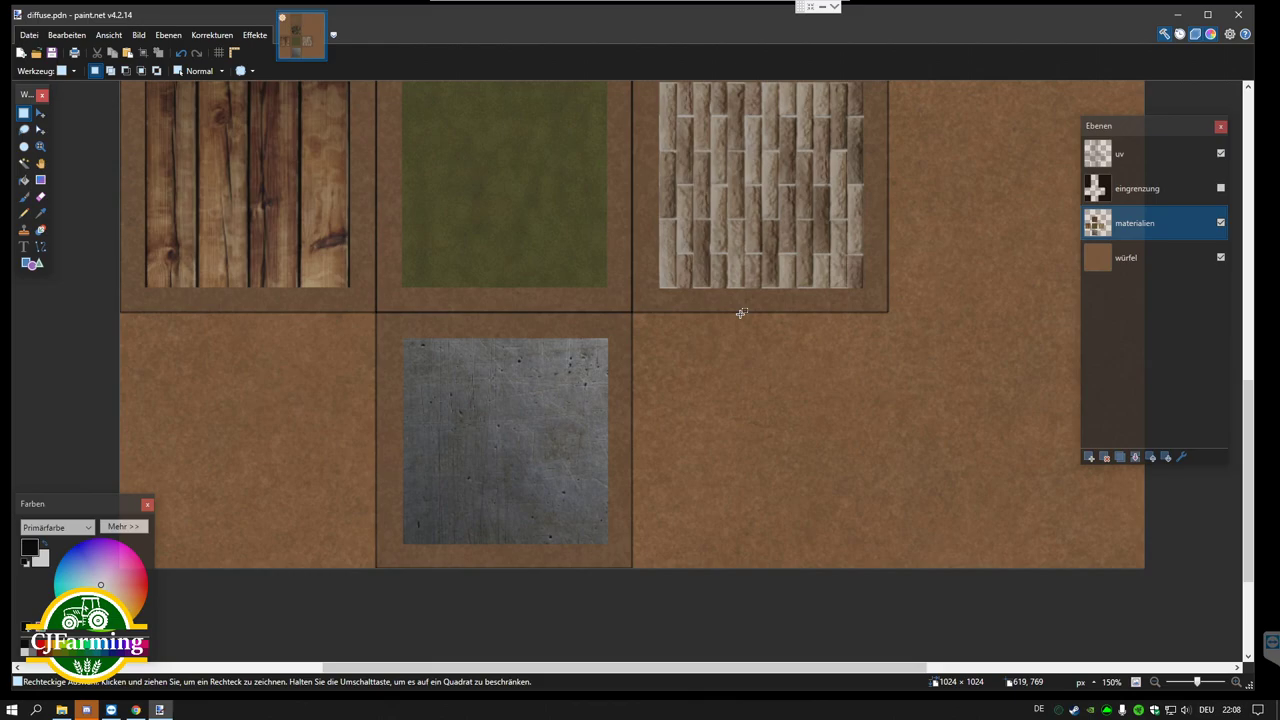
pyautogui.hotkey('alt', 'Tab')
pyautogui.hotkey('alt', 'Tab')
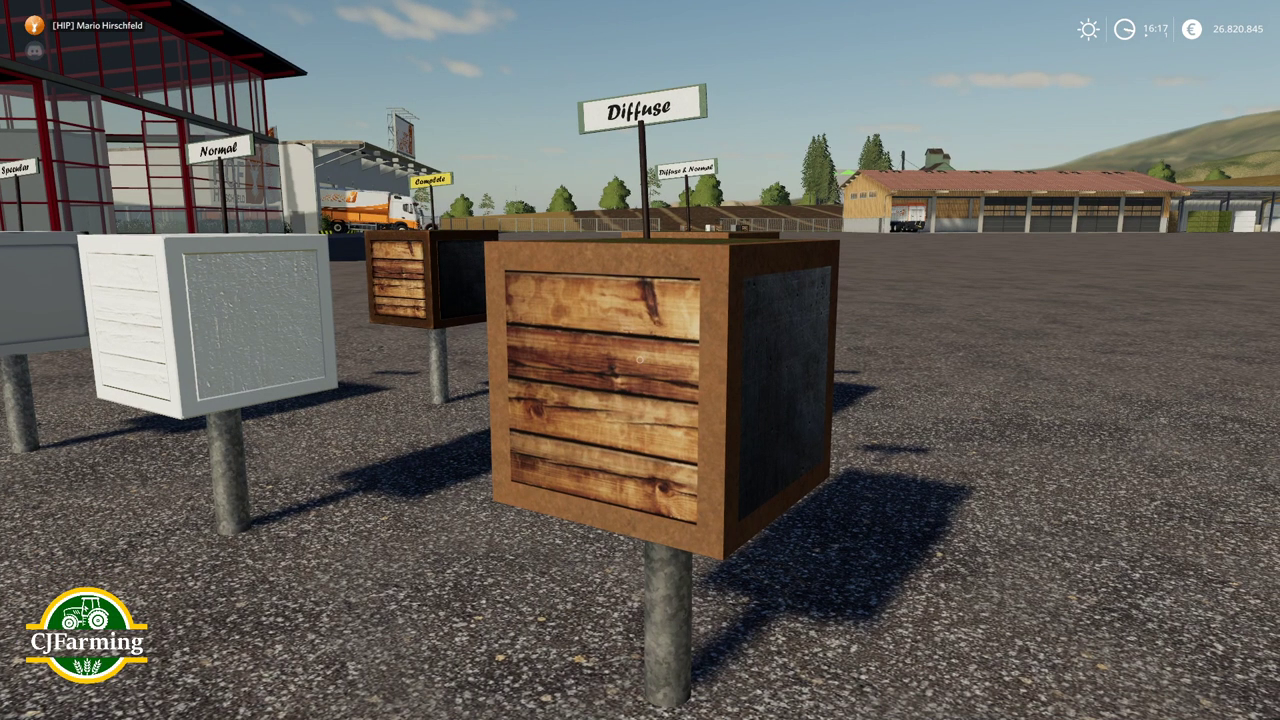
pyautogui.press('w')
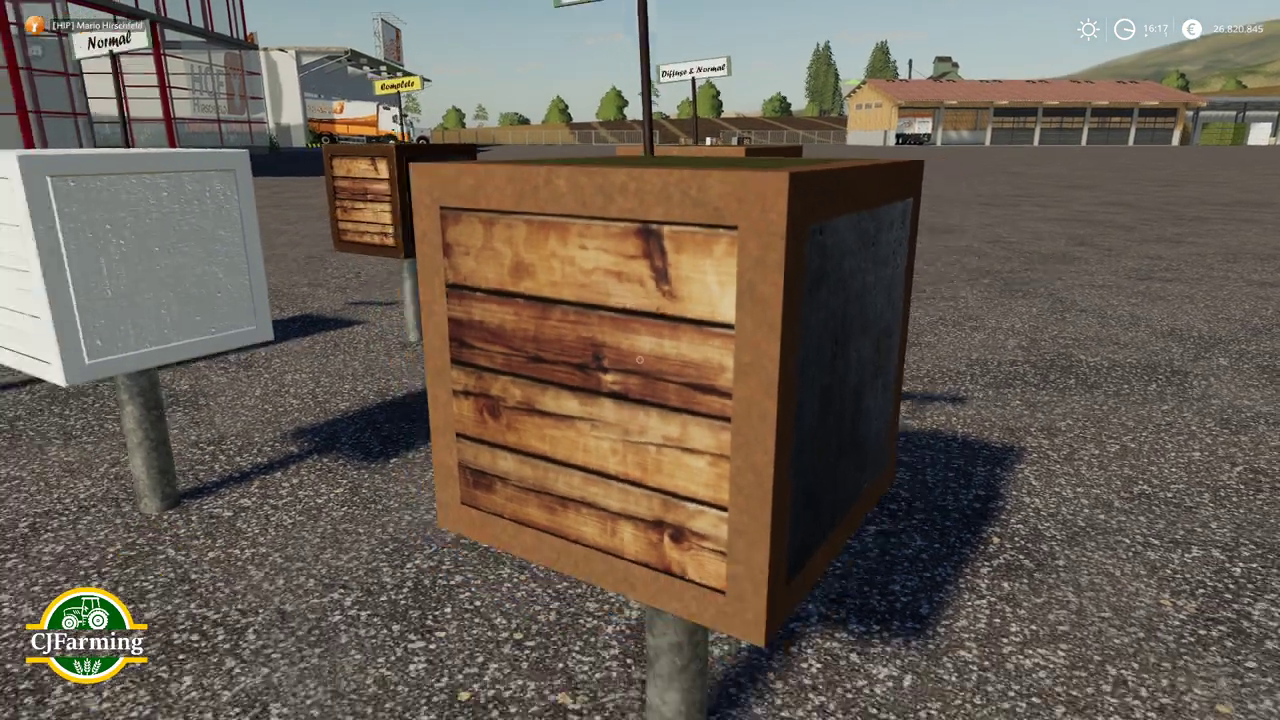
pyautogui.press('d')
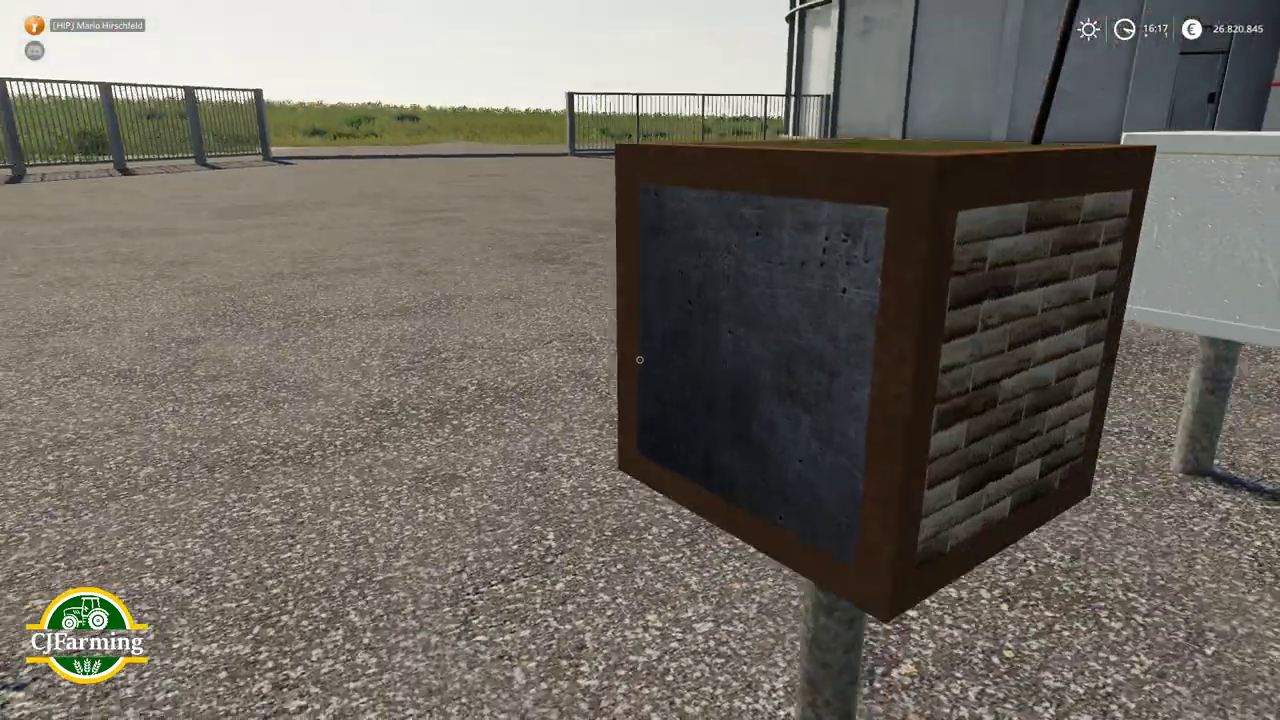
pyautogui.press('d')
pyautogui.press('w')
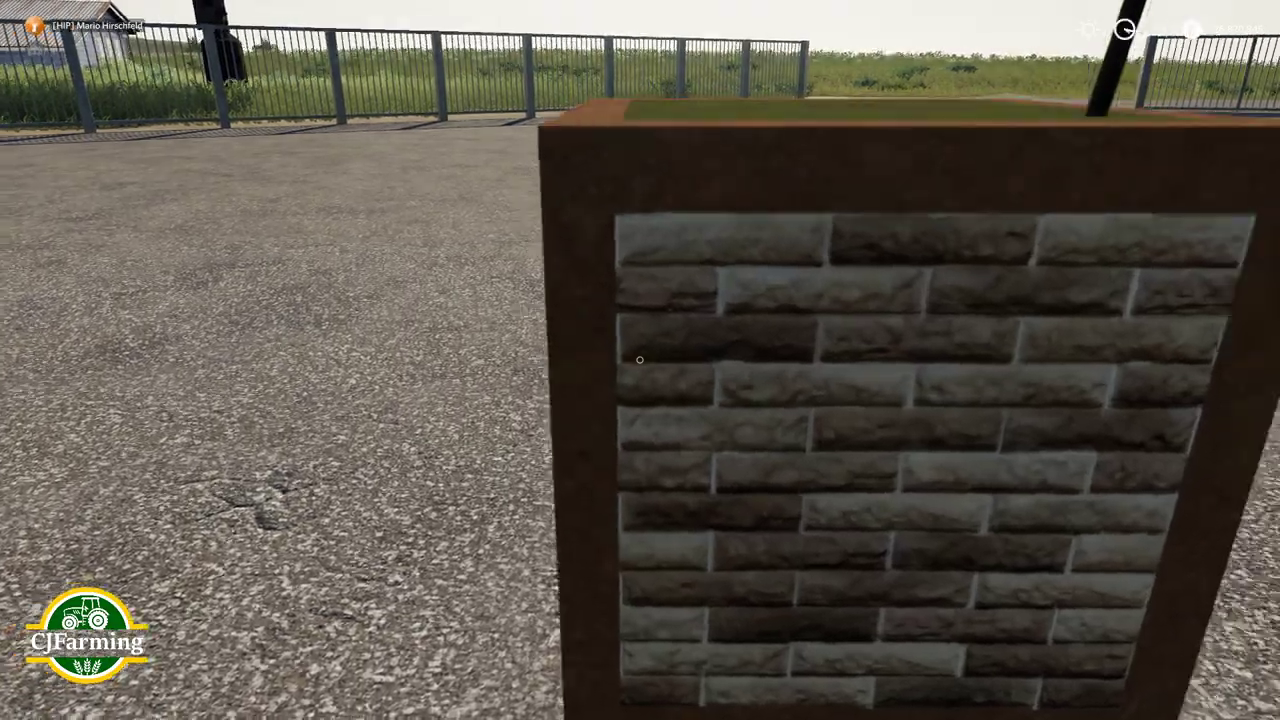
pyautogui.press('a')
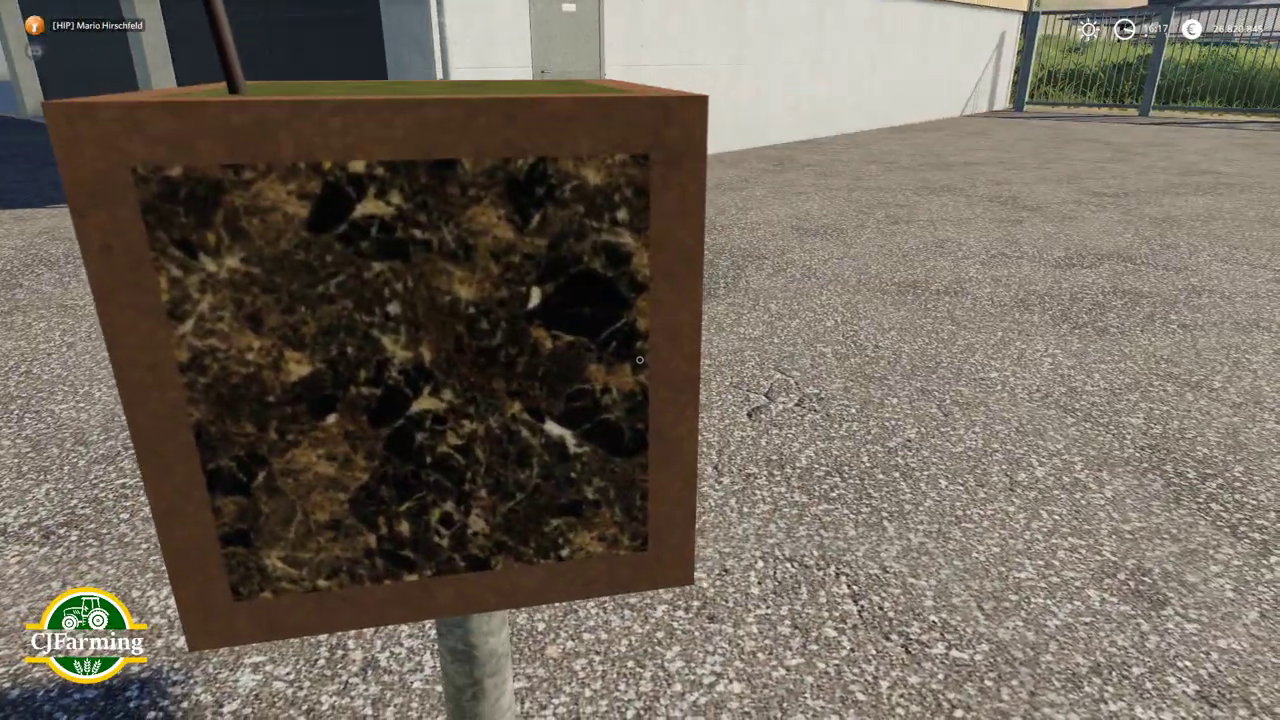
pyautogui.press('s')
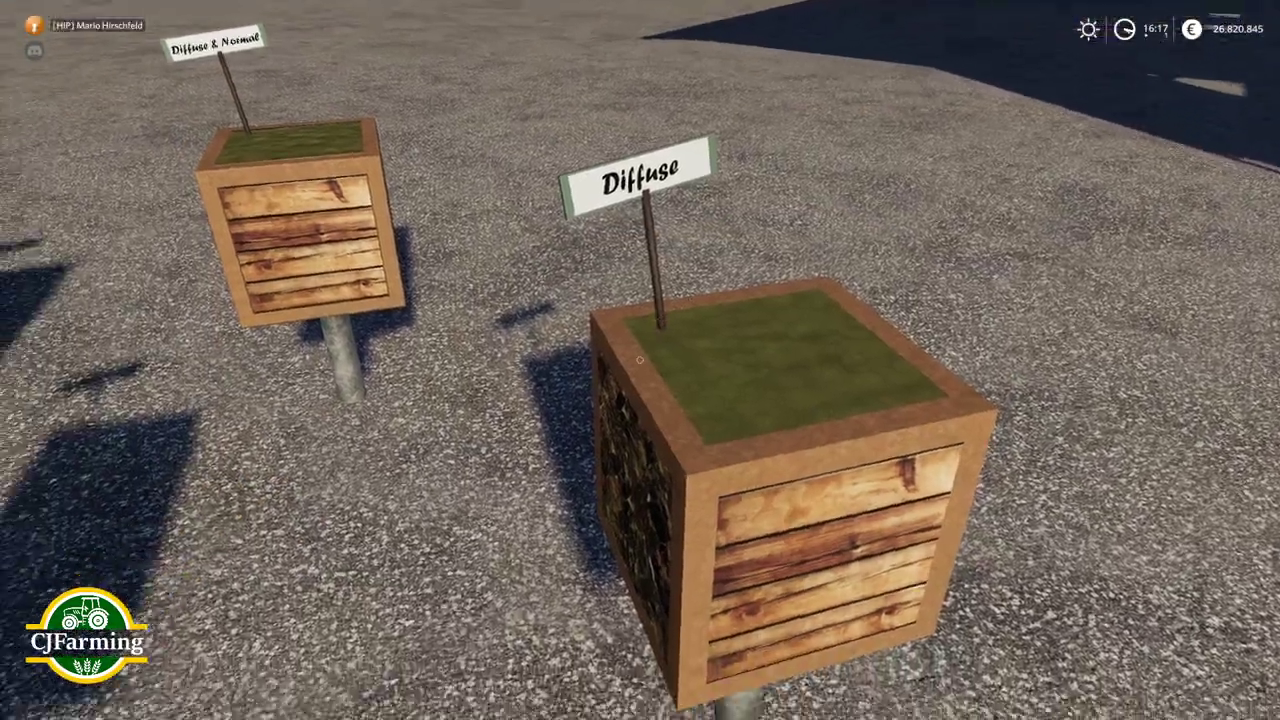
pyautogui.press('d')
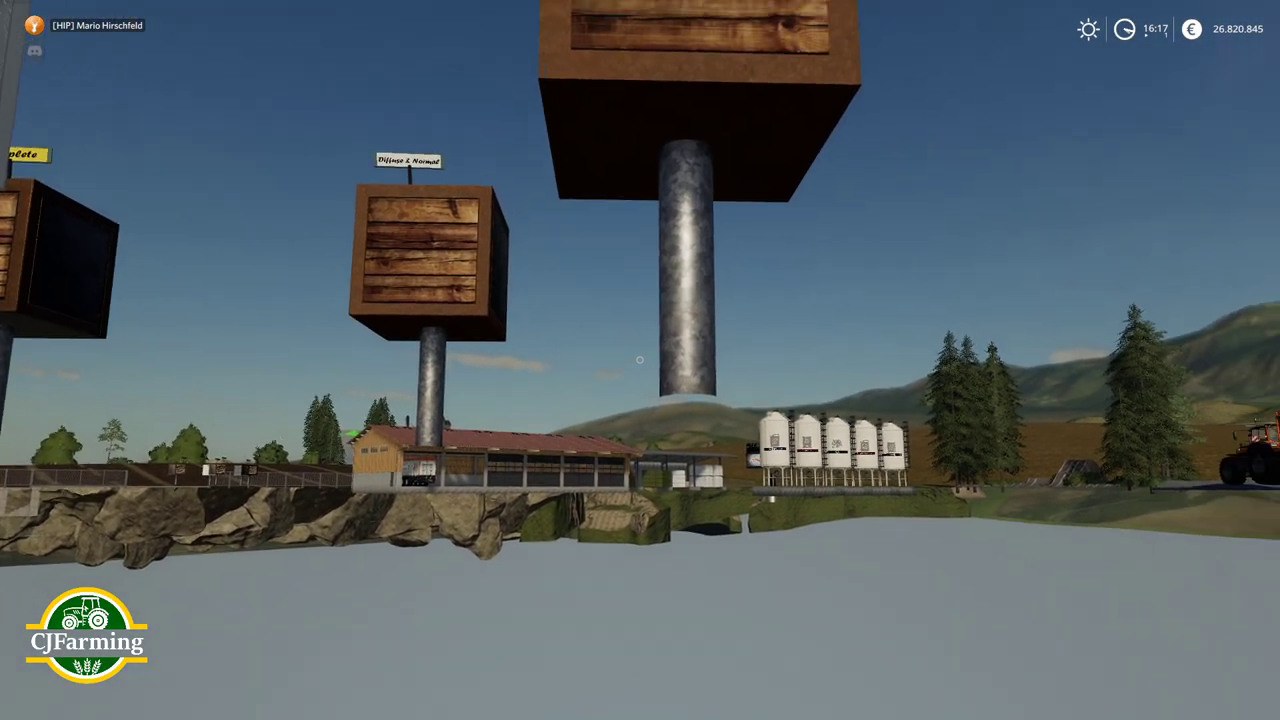
pyautogui.press('w')
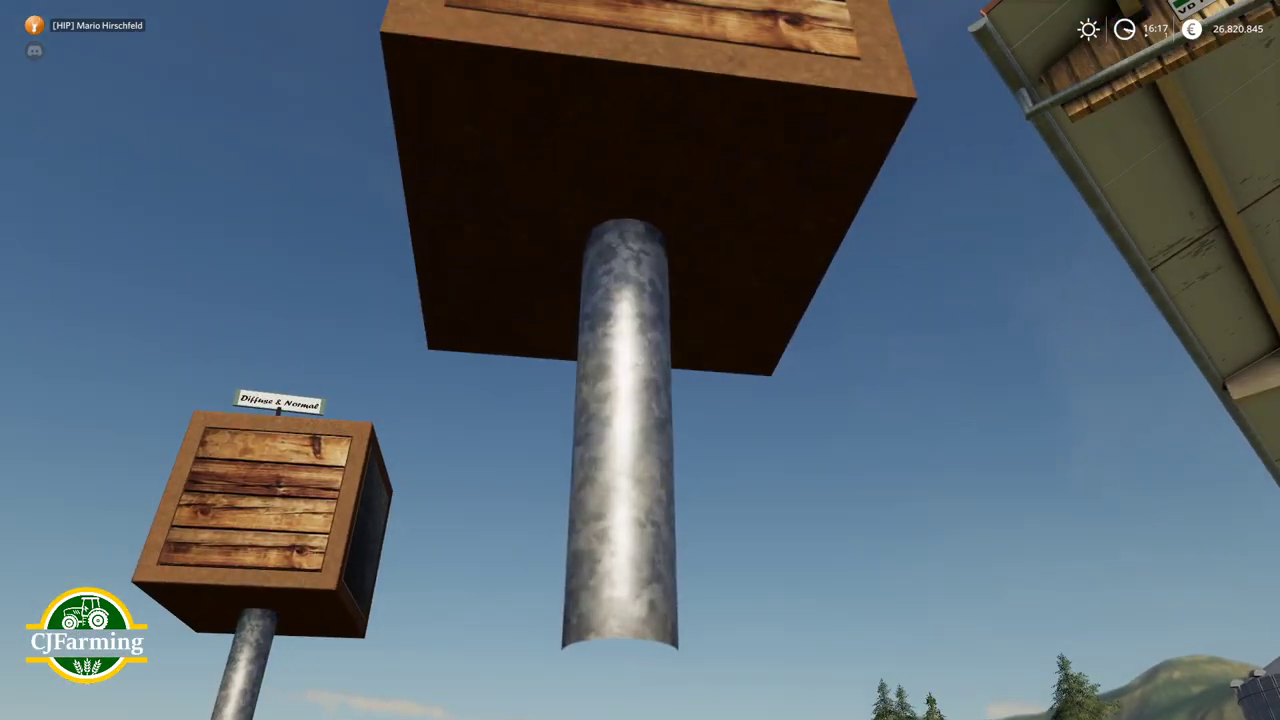
pyautogui.press('s')
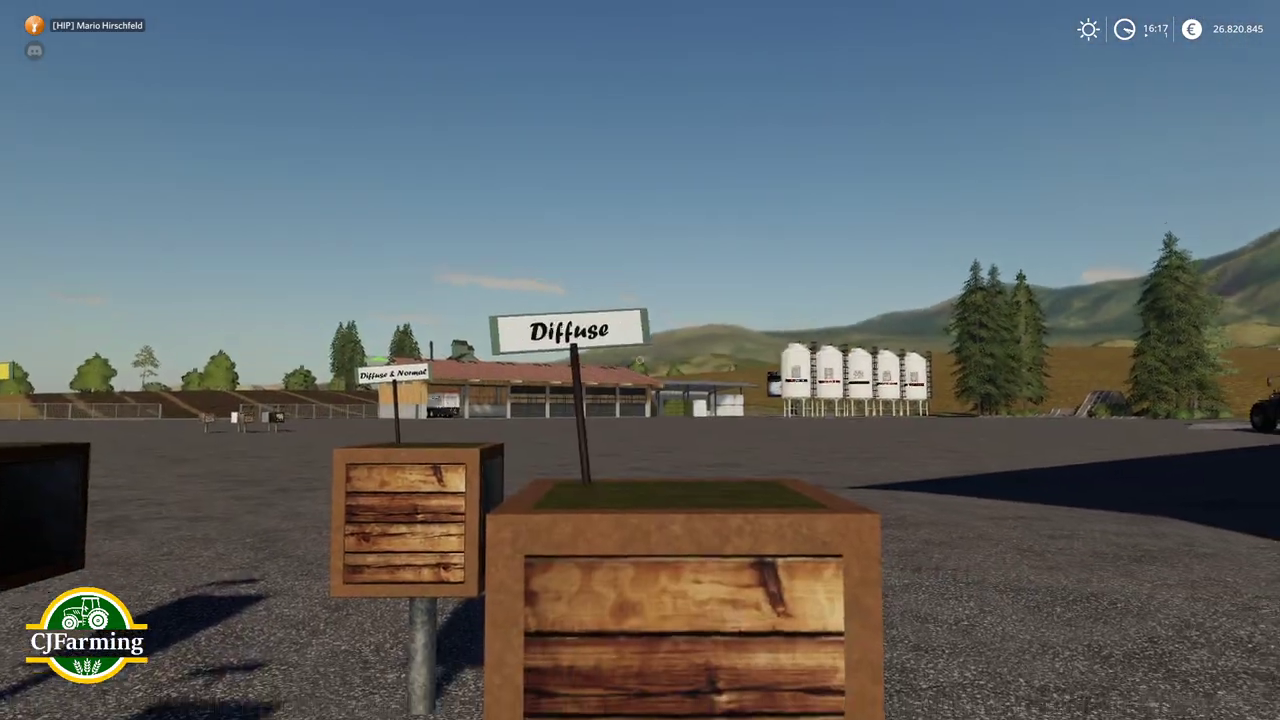
pyautogui.hotkey('alt', 'Tab')
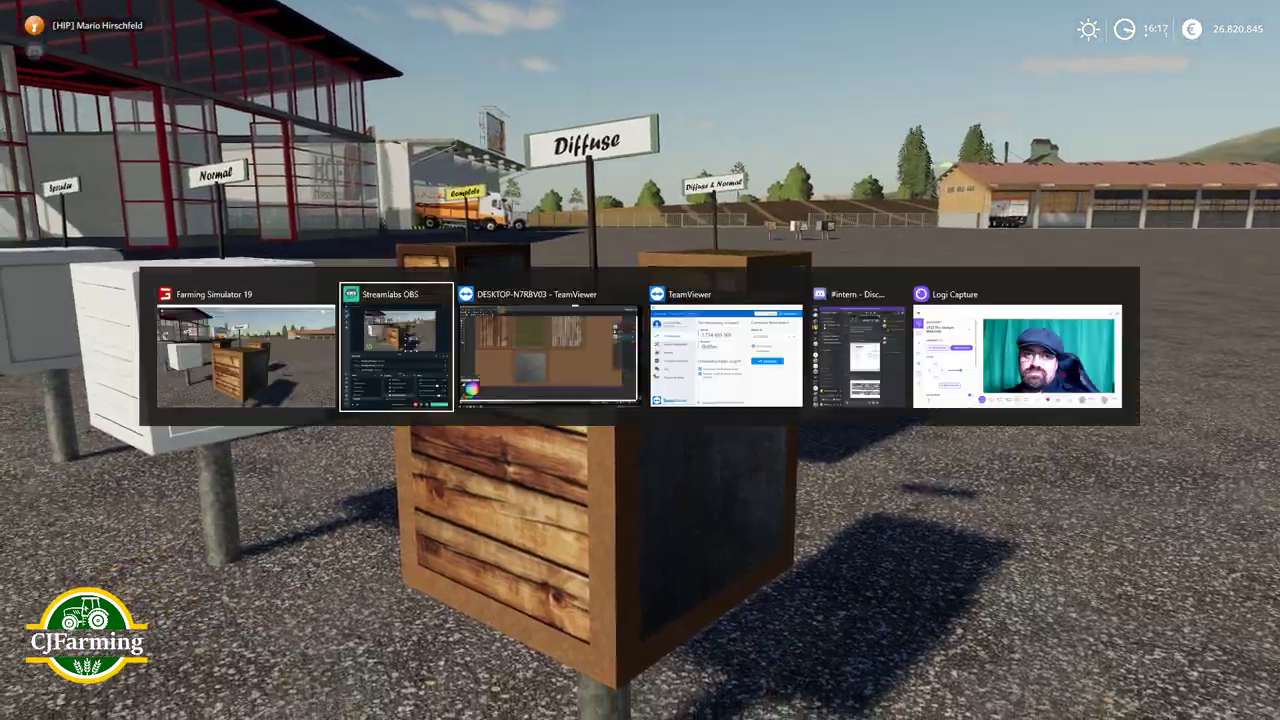
pyautogui.hotkey('alt', 'Tab')
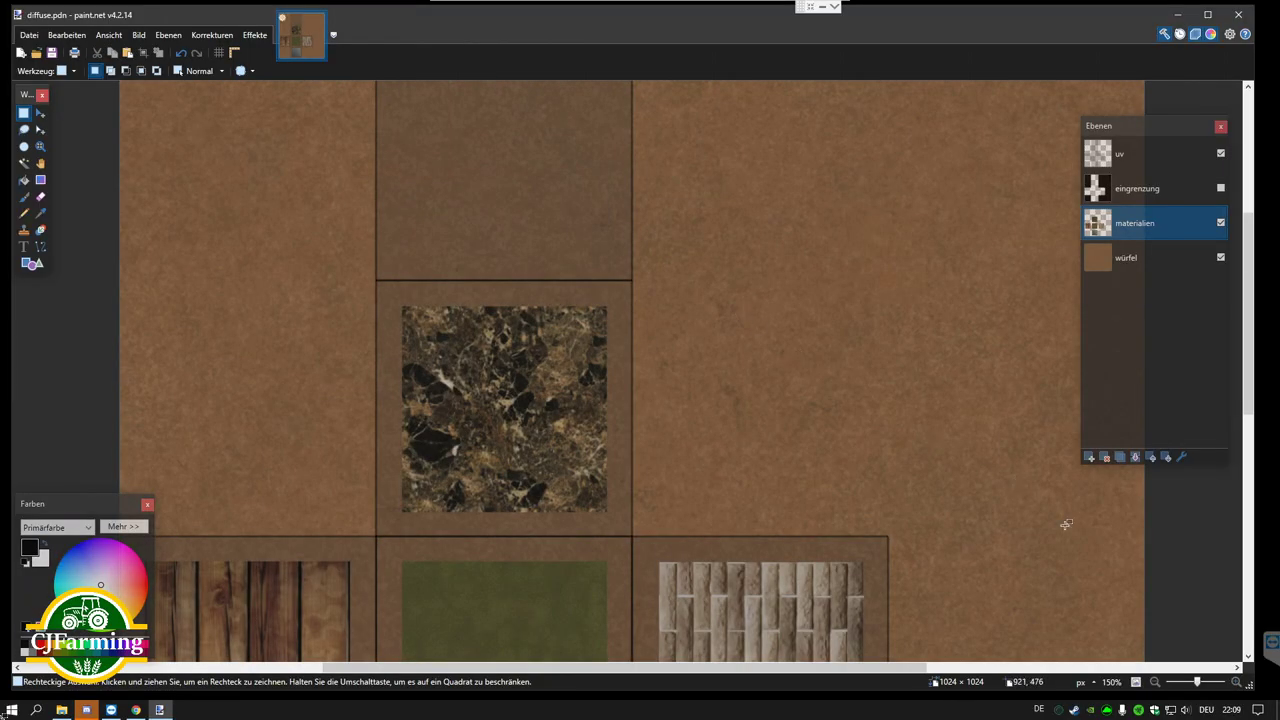
# Step: Open 3.jpg from Grafiken > Sammlung > Materialien > Mauer in paint.net by dragging it in
pyautogui.click(1155, 683)
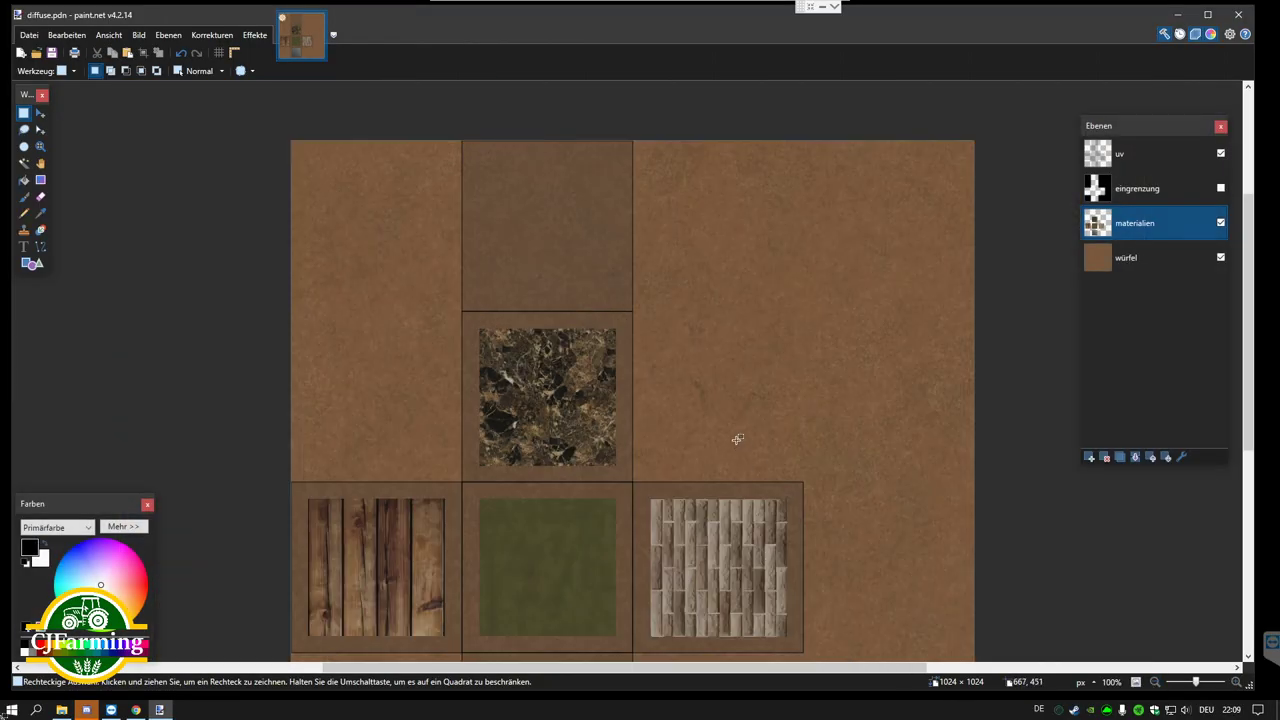
pyautogui.scroll(-3, 737, 437)
pyautogui.scroll(1, 752, 384)
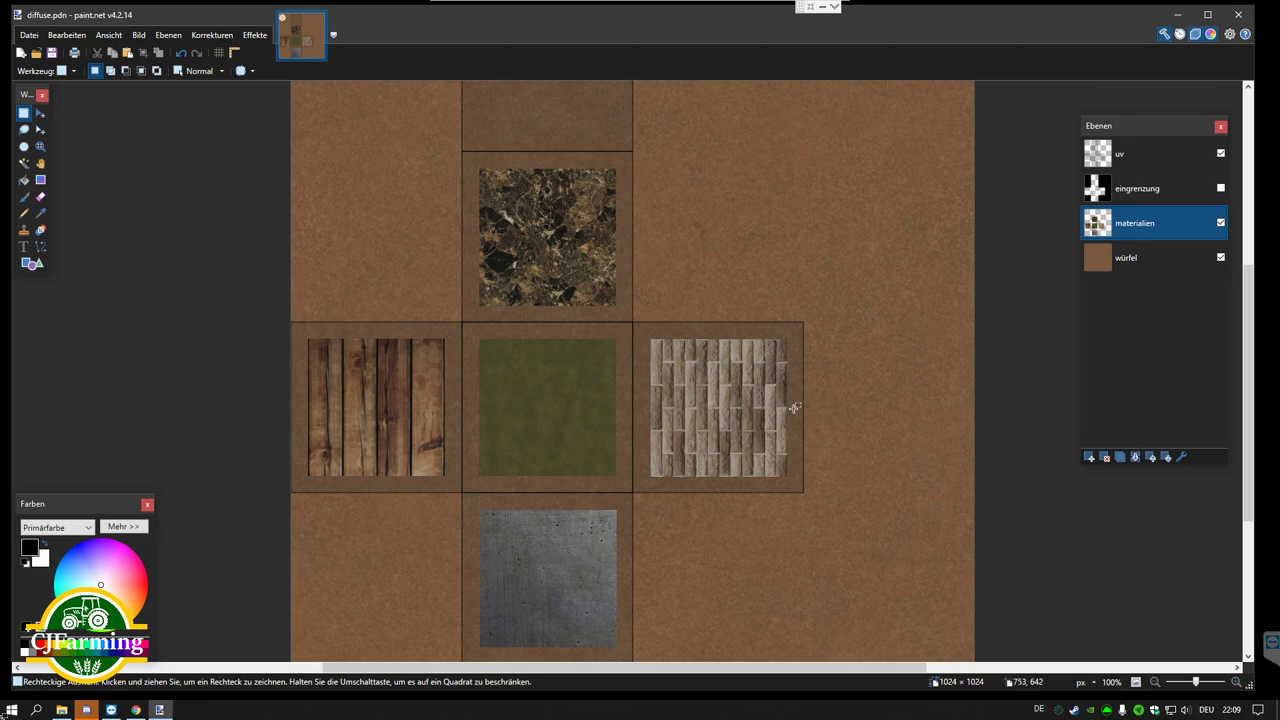
pyautogui.scroll(3, 794, 407)
pyautogui.scroll(-3, 794, 407)
pyautogui.click(61, 710)
pyautogui.moveTo(579, 558)
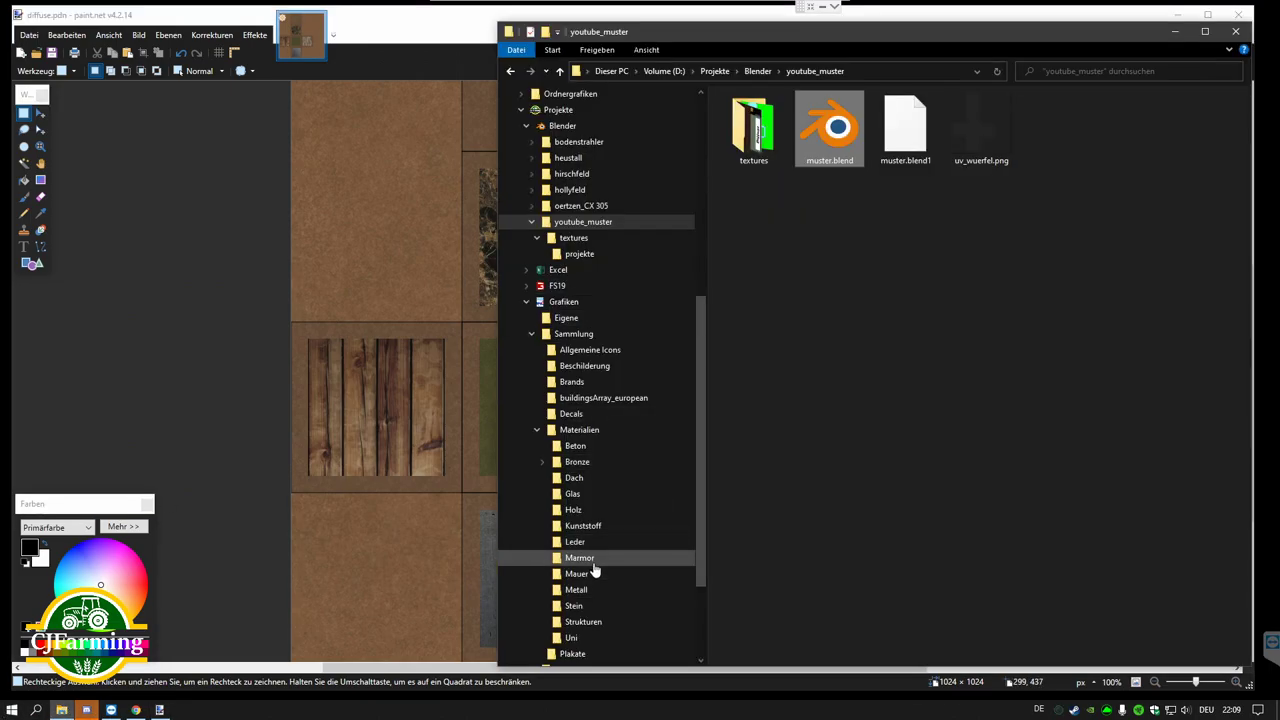
pyautogui.click(578, 574)
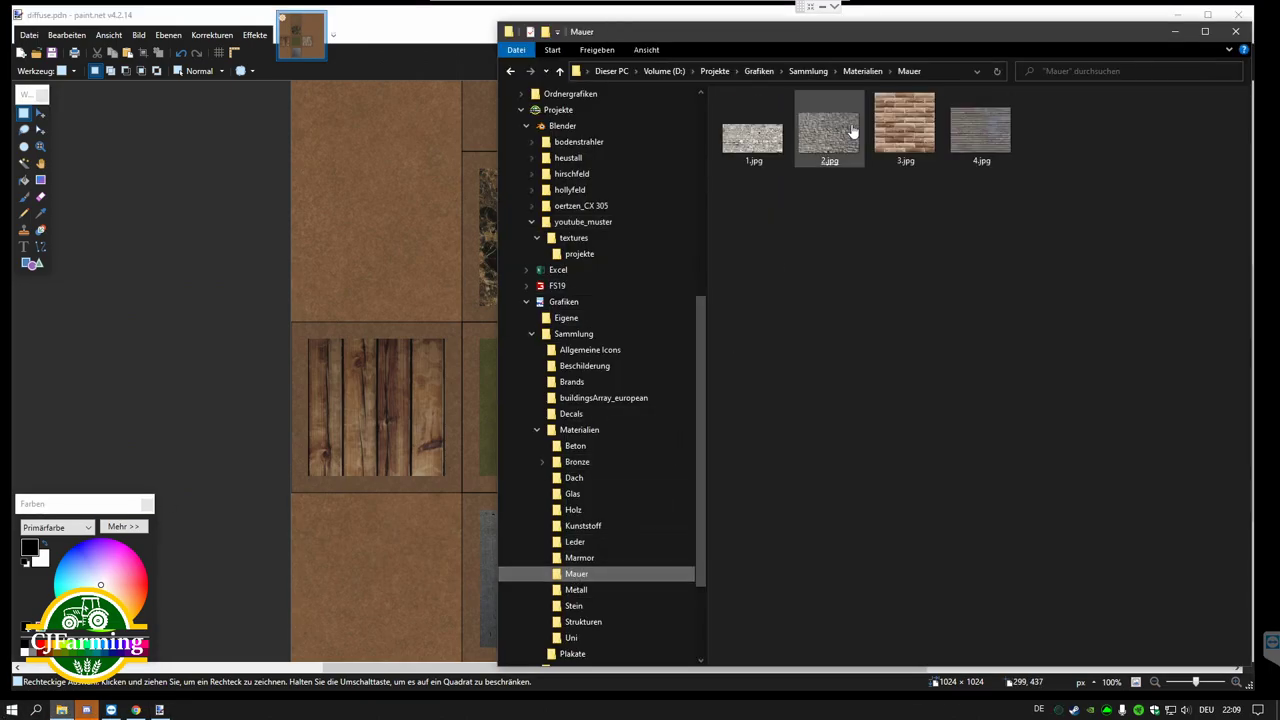
pyautogui.click(907, 134)
pyautogui.moveTo(907, 134); pyautogui.dragTo(334, 274)
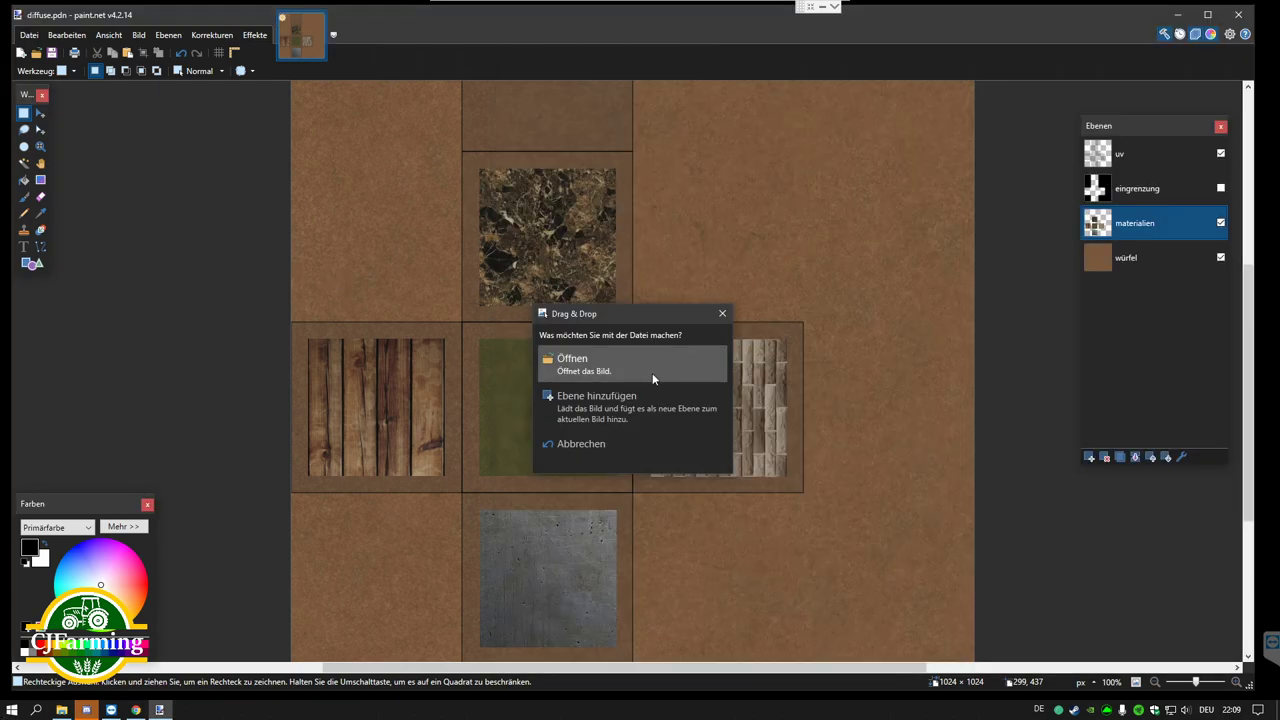
pyautogui.click(594, 370)
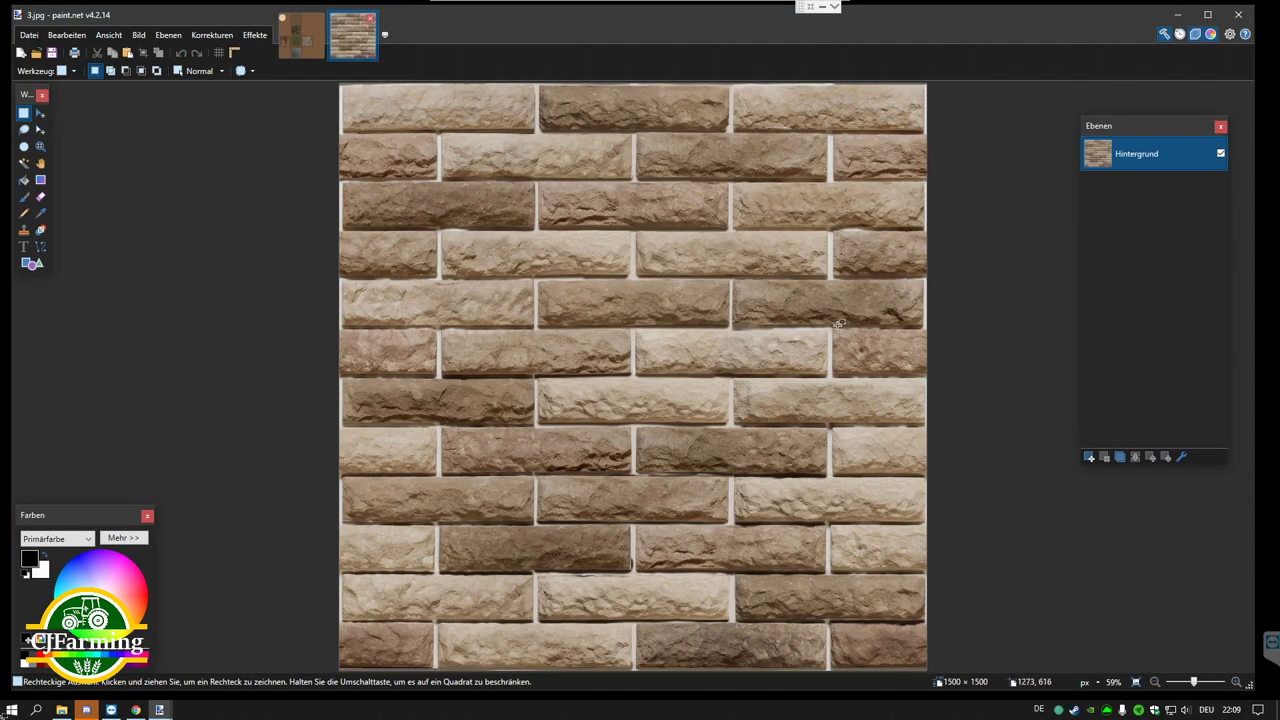
pyautogui.click(1155, 681)
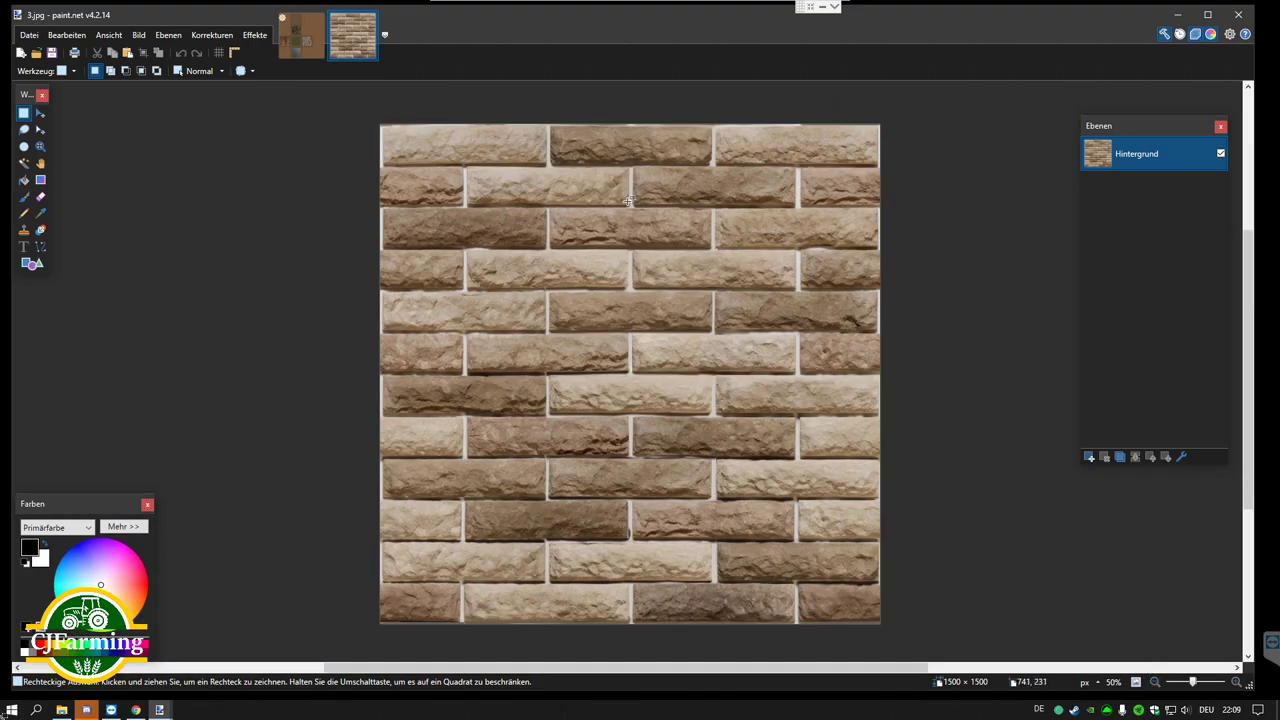
pyautogui.click(299, 38)
# Step: Zoom to 200% and try rectangle selections over the marble, brick and grass tiles
pyautogui.click(1236, 681)
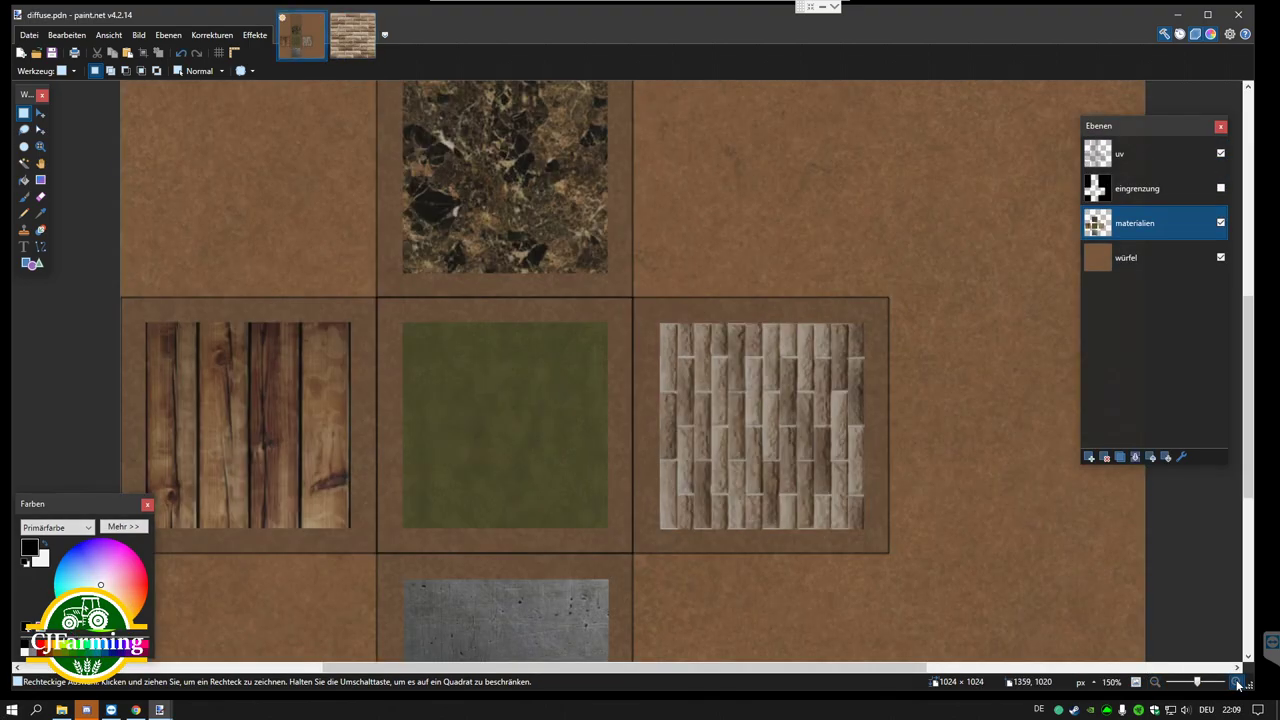
pyautogui.click(1236, 681)
pyautogui.scroll(3, 598, 372)
pyautogui.scroll(5, 598, 372)
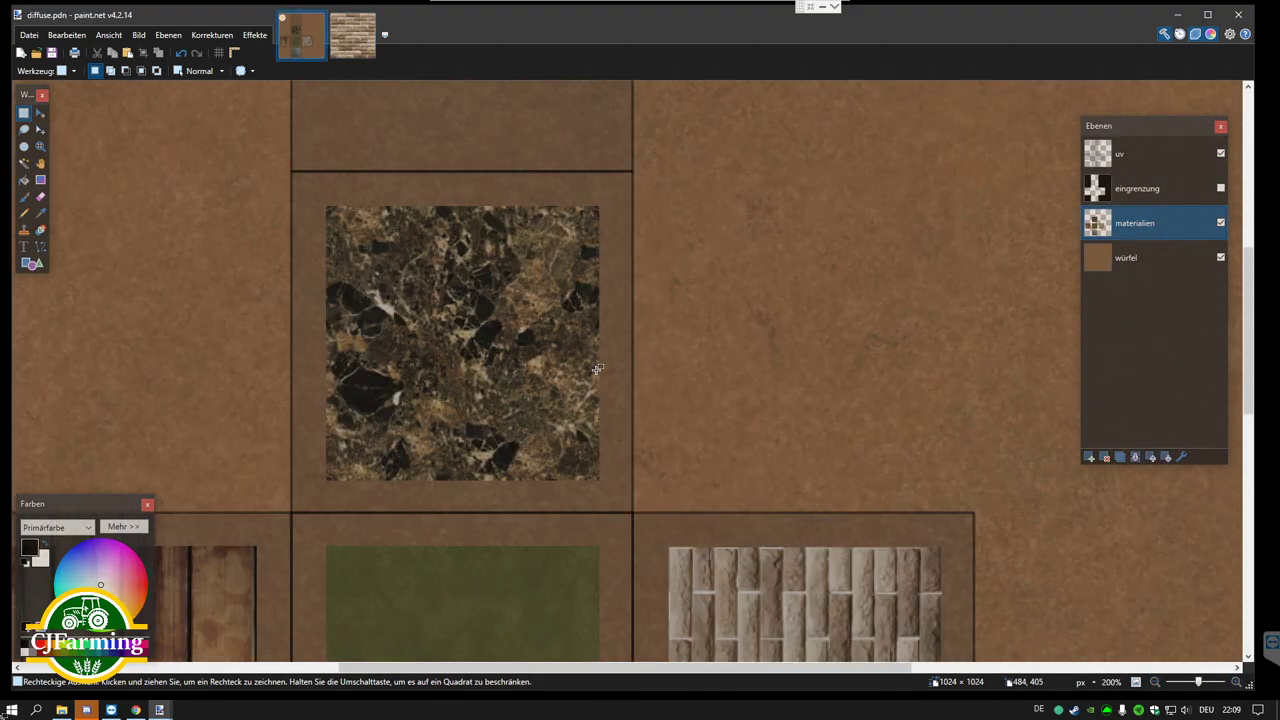
pyautogui.scroll(2, 598, 372)
pyautogui.moveTo(450, 398)
pyautogui.mouseDown()
pyautogui.moveTo(292, 271)
pyautogui.moveTo(292, 252)
pyautogui.moveTo(630, 588)
pyautogui.mouseUp()
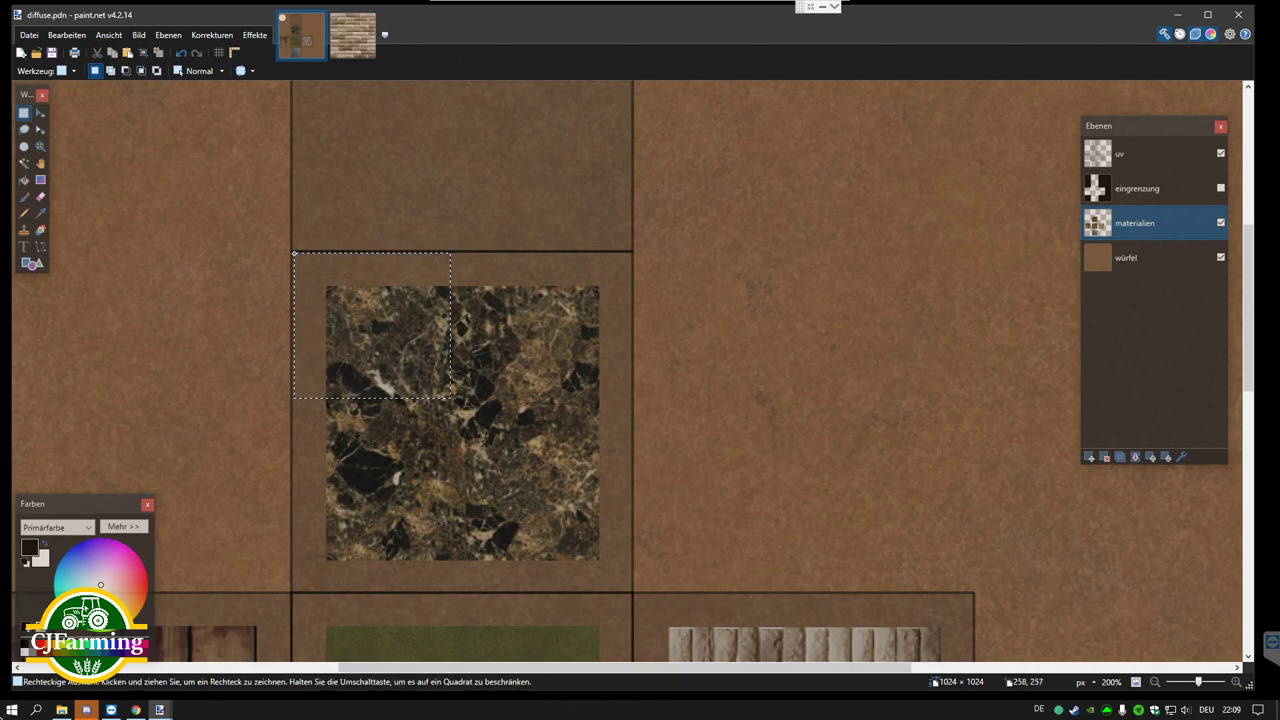
pyautogui.click(549, 476)
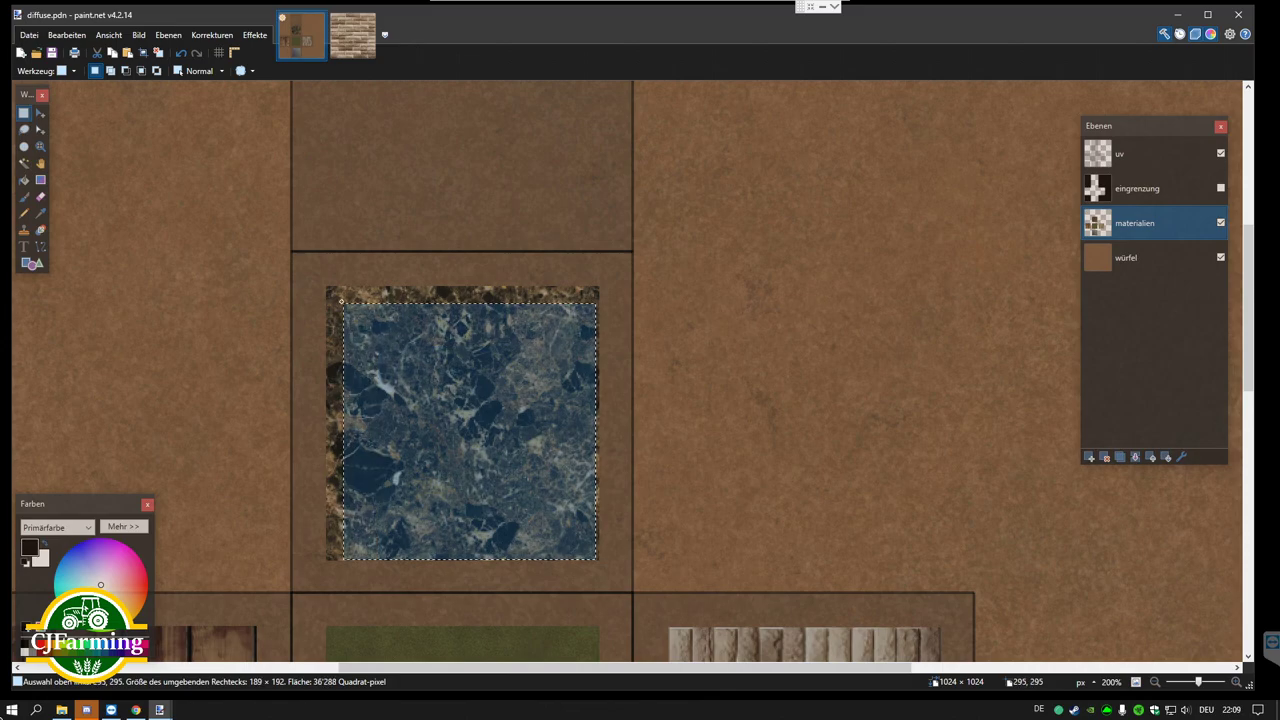
pyautogui.moveTo(594, 557)
pyautogui.mouseDown()
pyautogui.moveTo(329, 286)
pyautogui.moveTo(600, 562)
pyautogui.mouseUp()
pyautogui.click(329, 286)
pyautogui.scroll(-5, 674, 483)
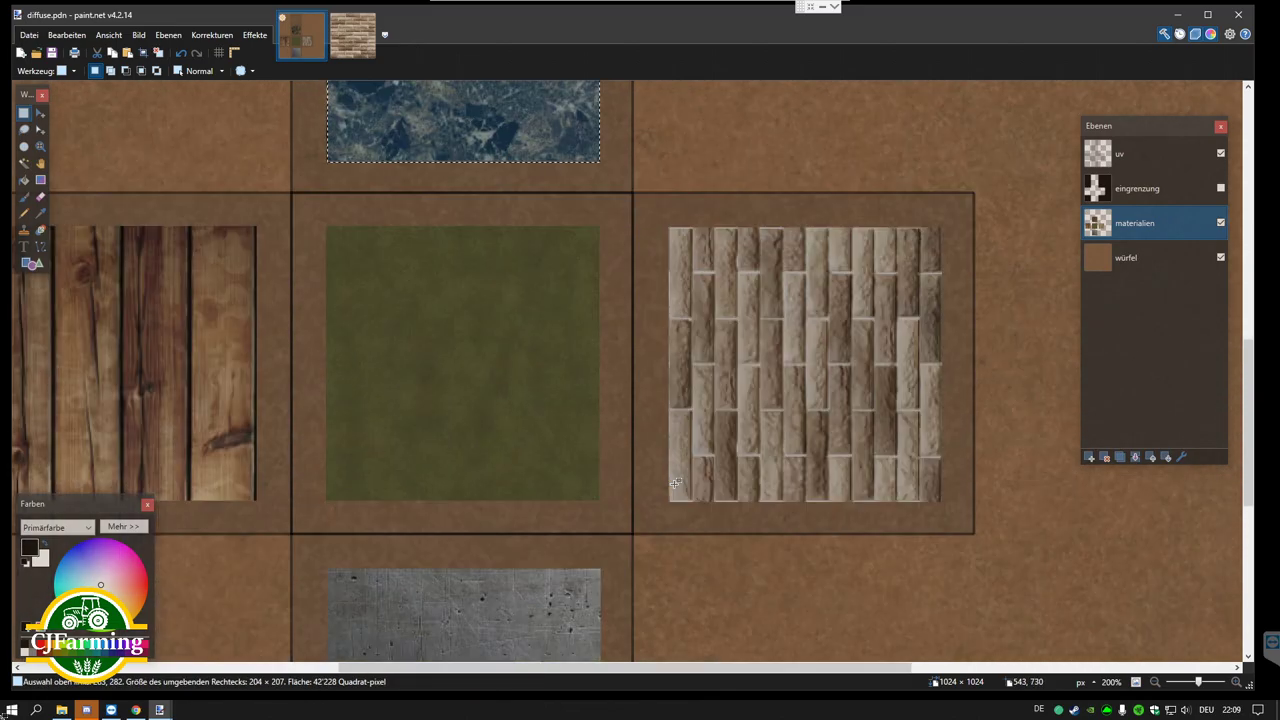
pyautogui.moveTo(669, 228); pyautogui.dragTo(940, 502)
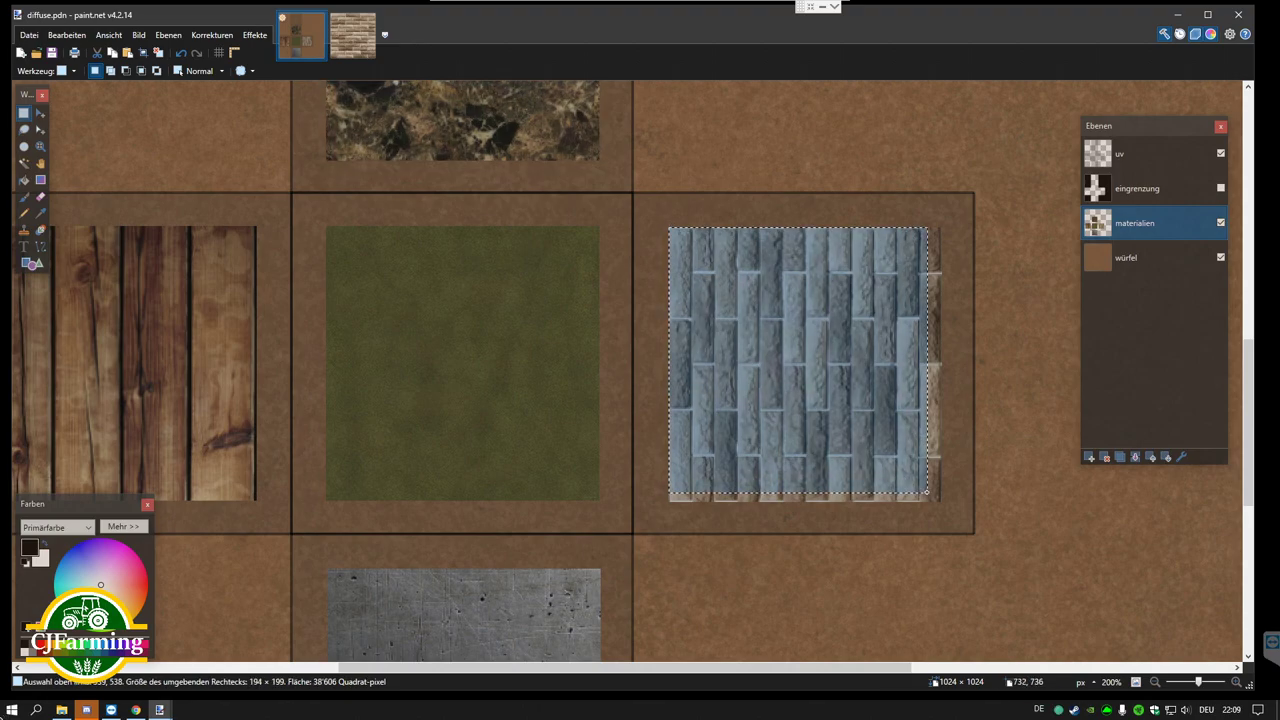
pyautogui.moveTo(325, 229); pyautogui.dragTo(598, 502)
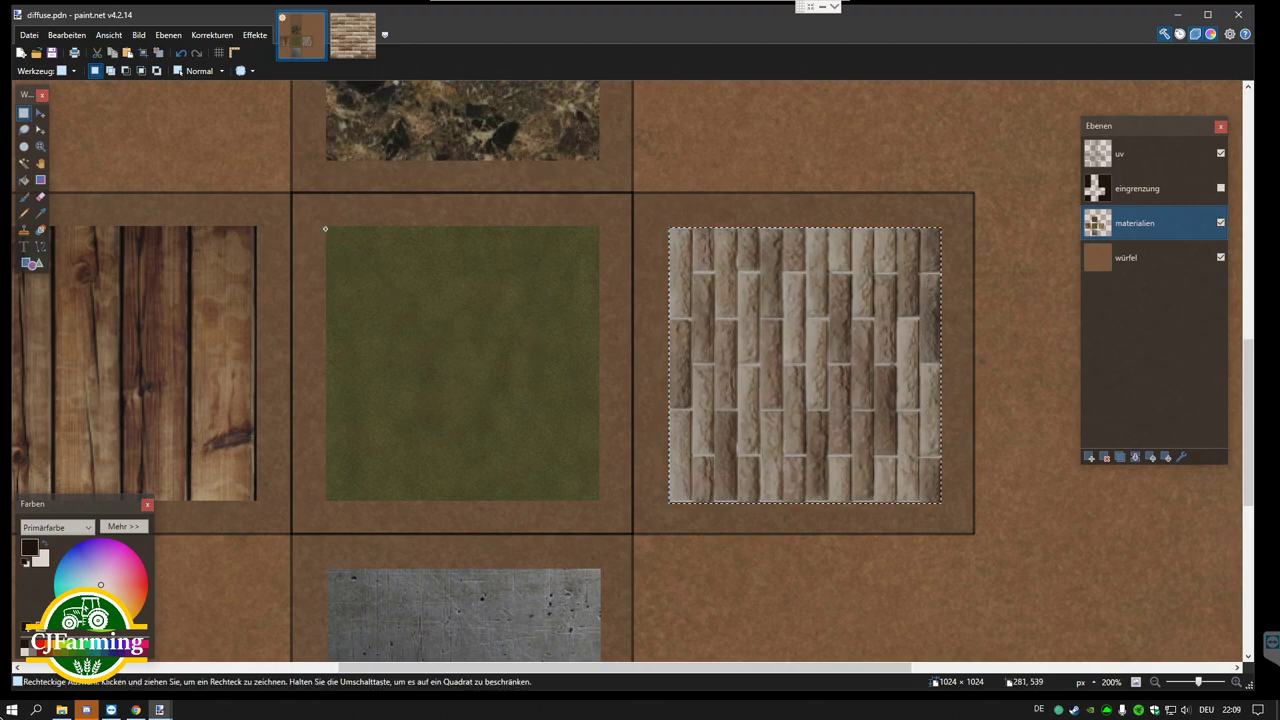
pyautogui.scroll(-4, 598, 500)
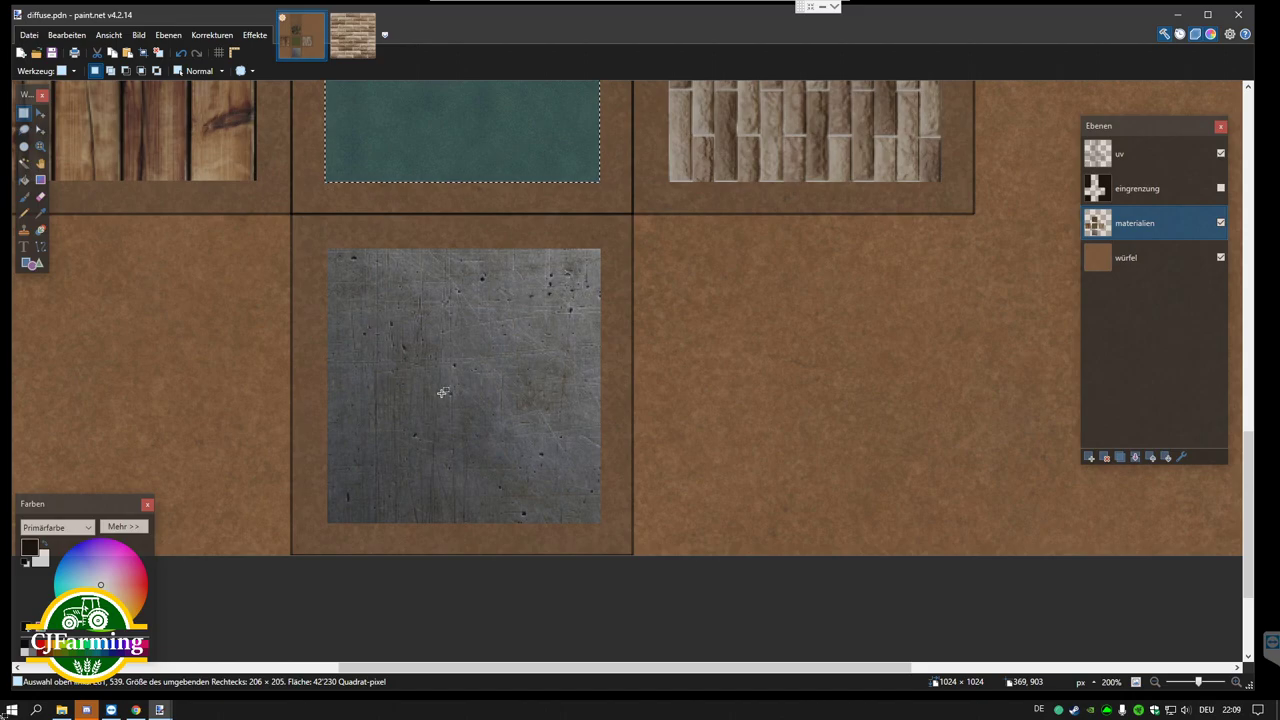
pyautogui.moveTo(328, 250); pyautogui.dragTo(597, 519)
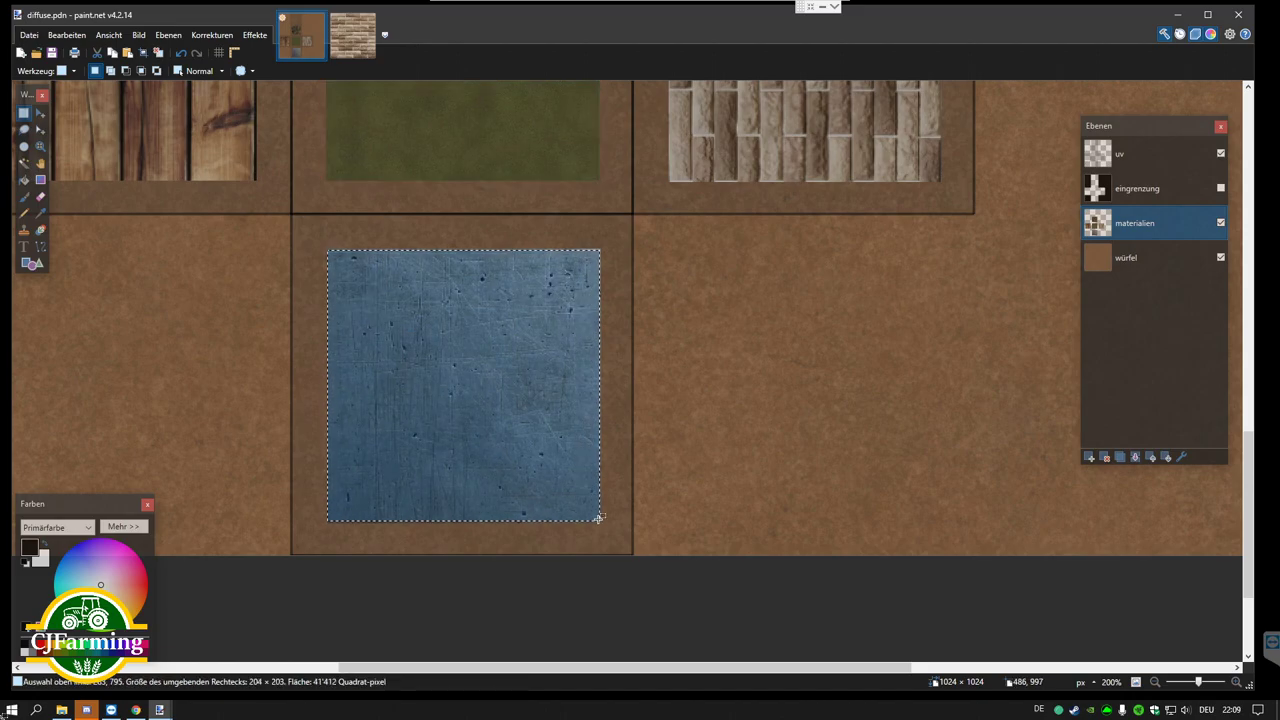
pyautogui.scroll(4, 488, 350)
pyautogui.scroll(4, 597, 309)
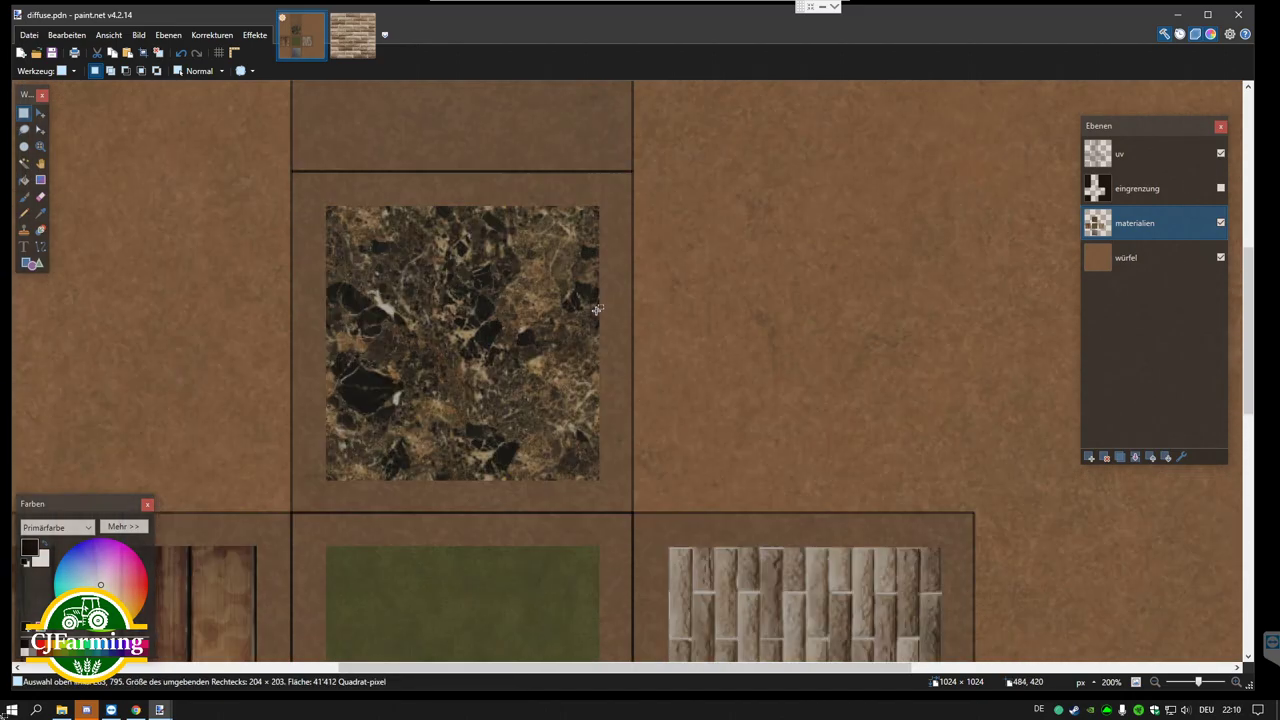
pyautogui.moveTo(627, 483)
pyautogui.mouseDown()
pyautogui.moveTo(337, 177)
pyautogui.moveTo(602, 437)
pyautogui.moveTo(599, 477)
pyautogui.mouseUp()
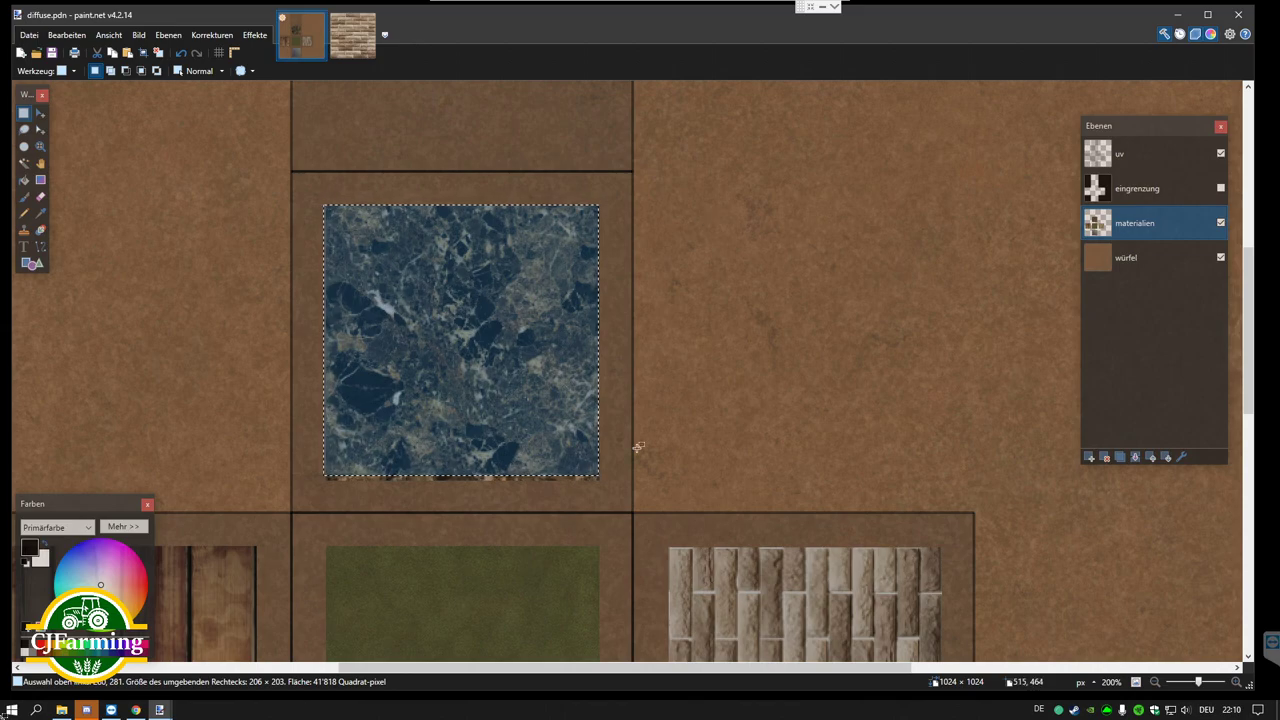
pyautogui.click(634, 232)
# Step: Select the empty square above the marble tile, then bring up the 3.jpg brick image
pyautogui.scroll(3, 587, 398)
pyautogui.moveTo(598, 460); pyautogui.dragTo(320, 176)
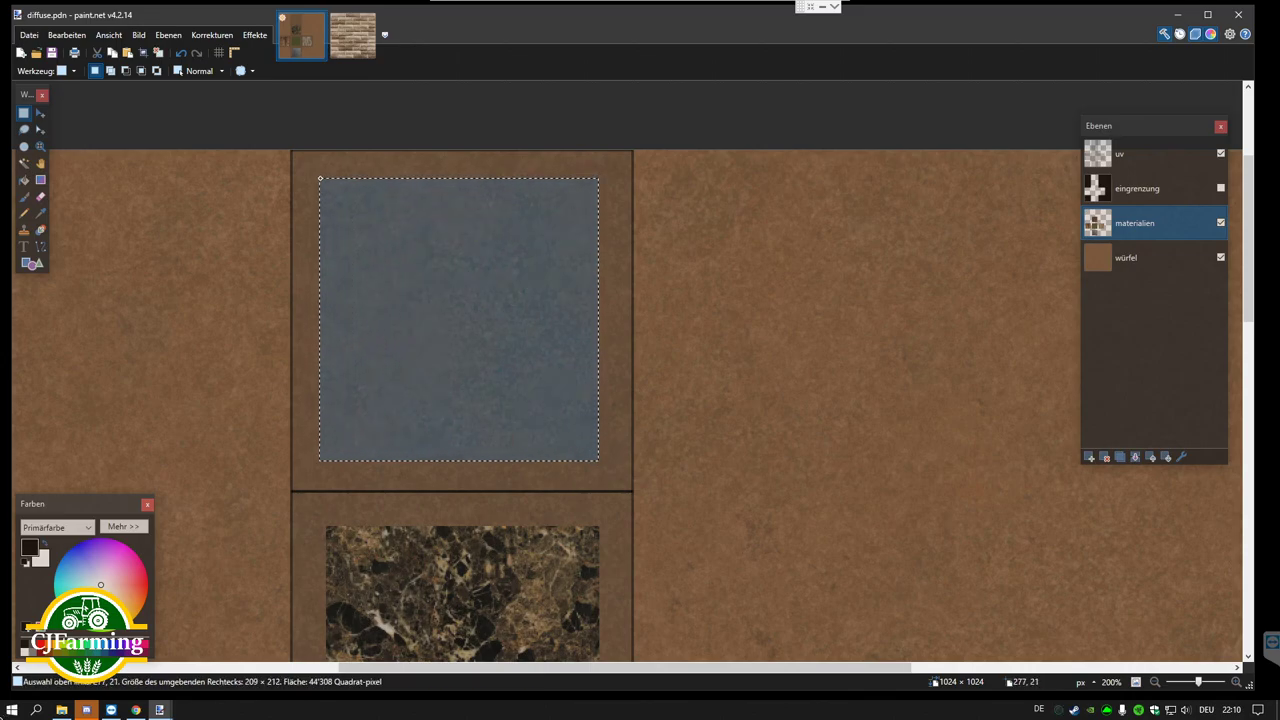
pyautogui.moveTo(320, 178); pyautogui.dragTo(605, 466)
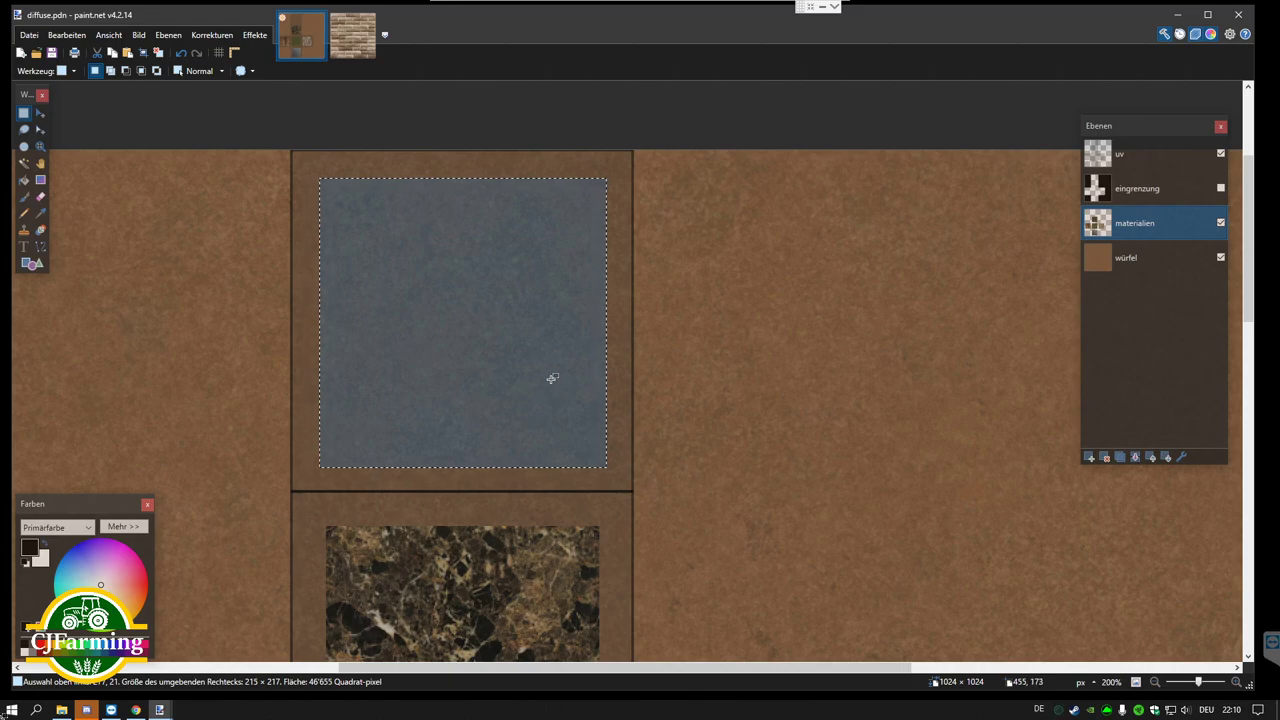
pyautogui.scroll(-5, 551, 377)
pyautogui.scroll(4, 548, 383)
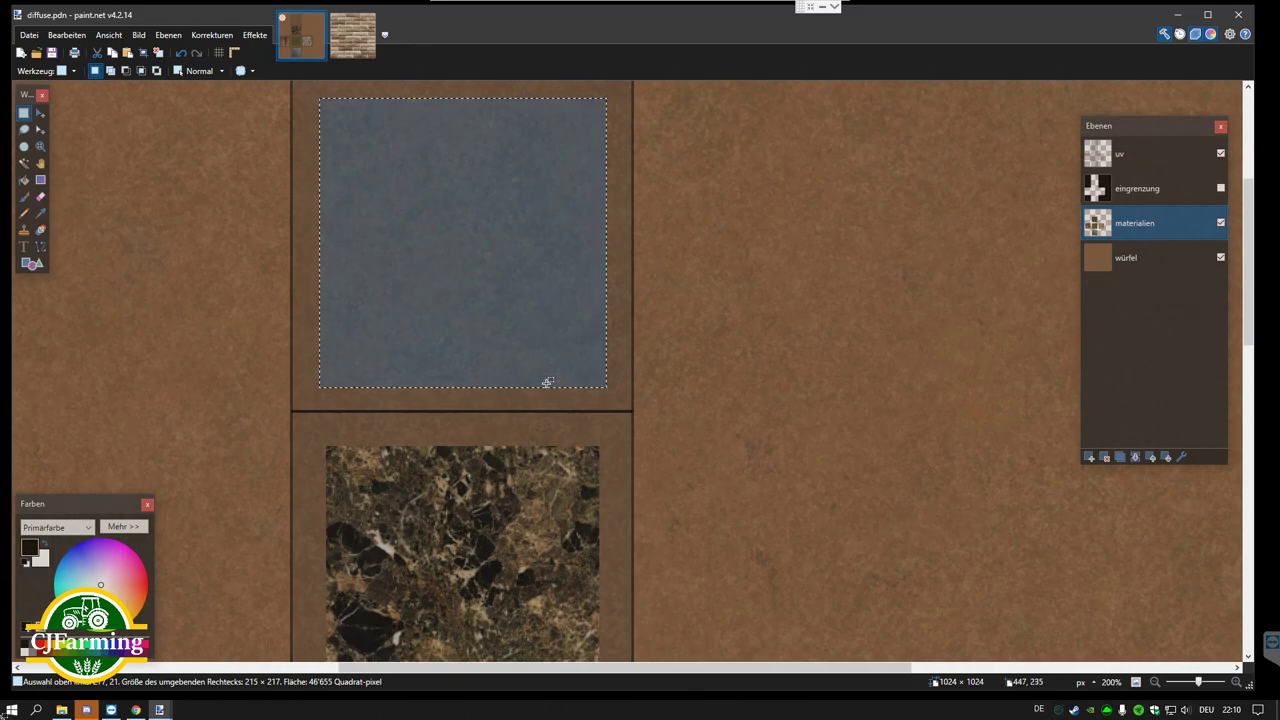
pyautogui.scroll(2, 548, 383)
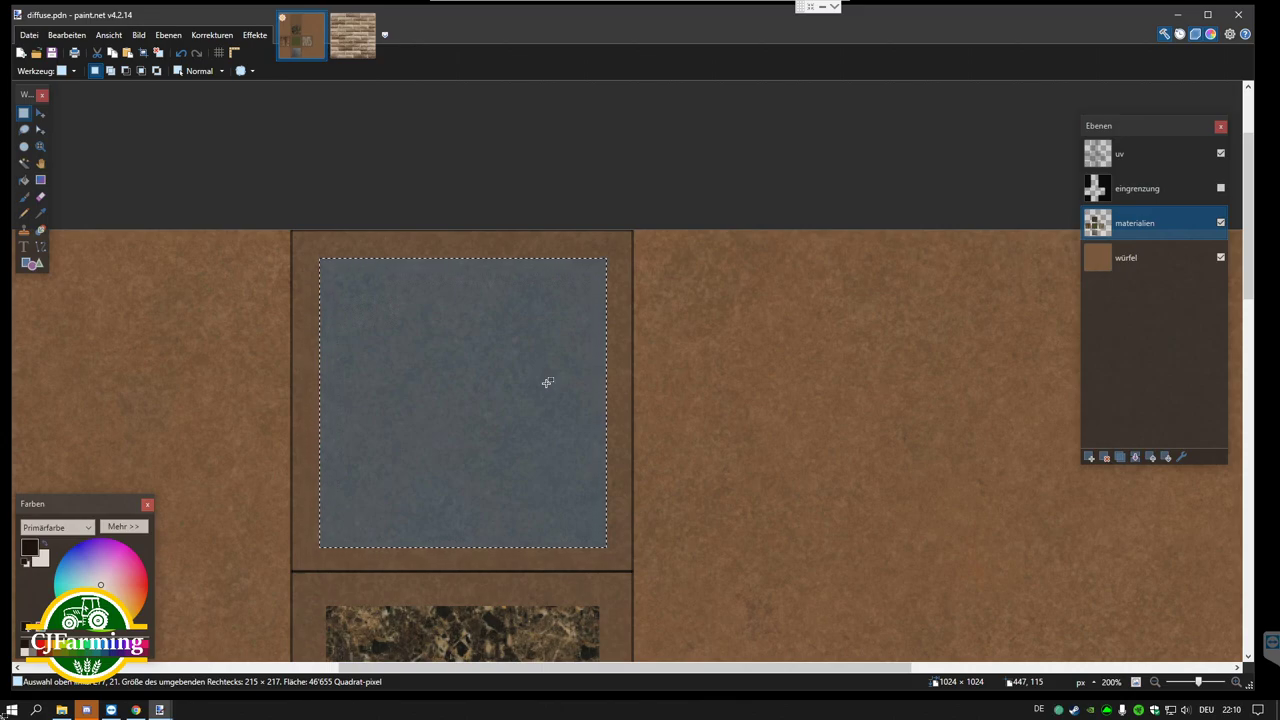
pyautogui.scroll(-2, 560, 371)
pyautogui.scroll(-2, 562, 371)
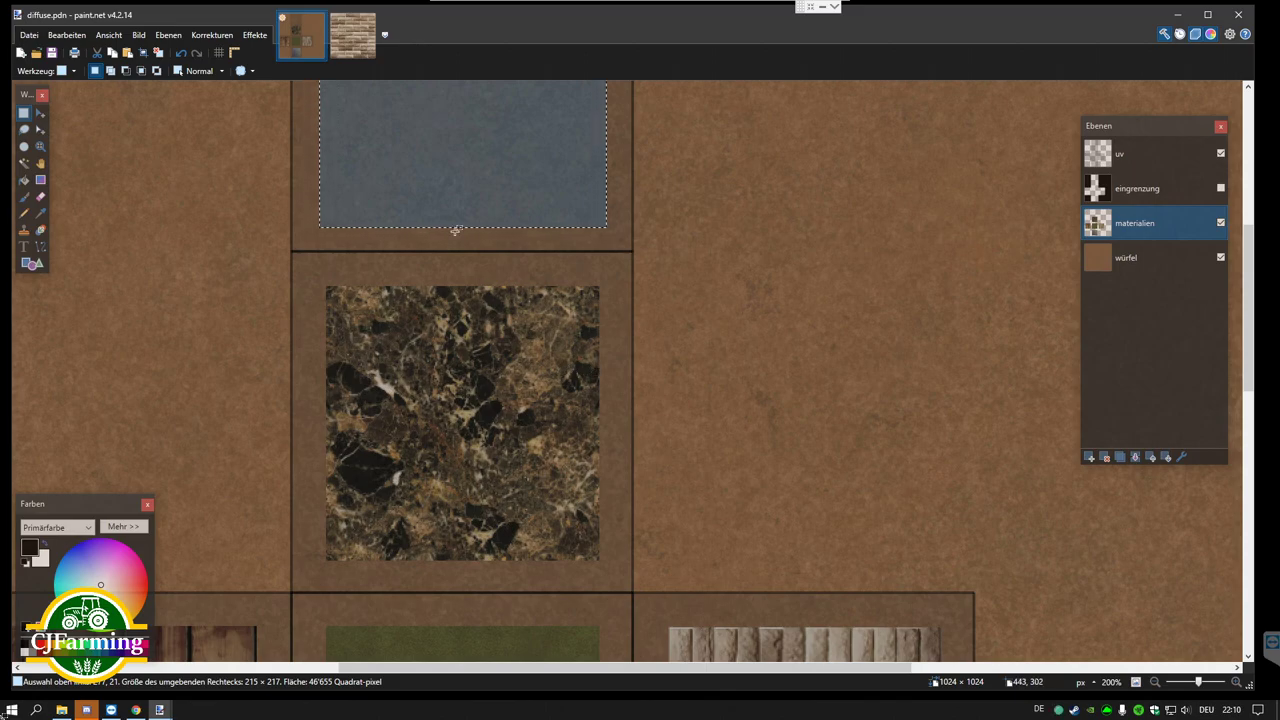
pyautogui.moveTo(457, 440)
pyautogui.mouseDown()
pyautogui.moveTo(300, 257)
pyautogui.moveTo(624, 580)
pyautogui.mouseUp()
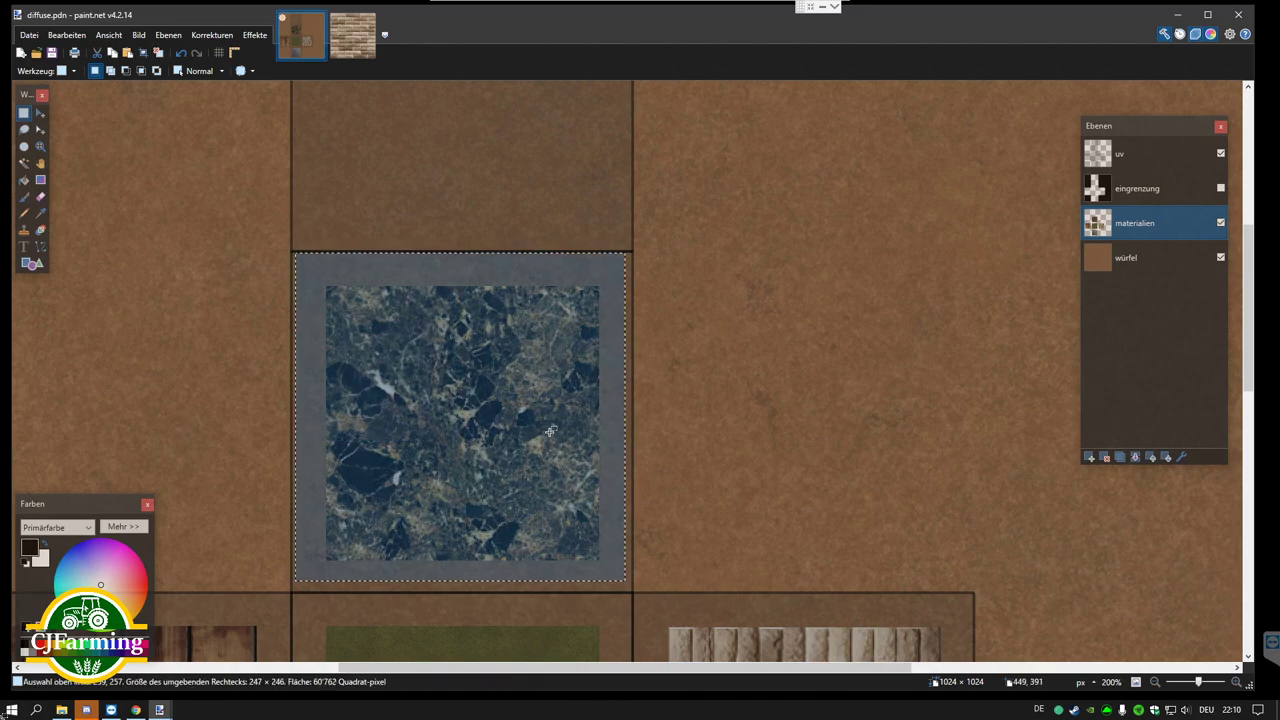
pyautogui.scroll(2, 550, 431)
pyautogui.scroll(1, 550, 431)
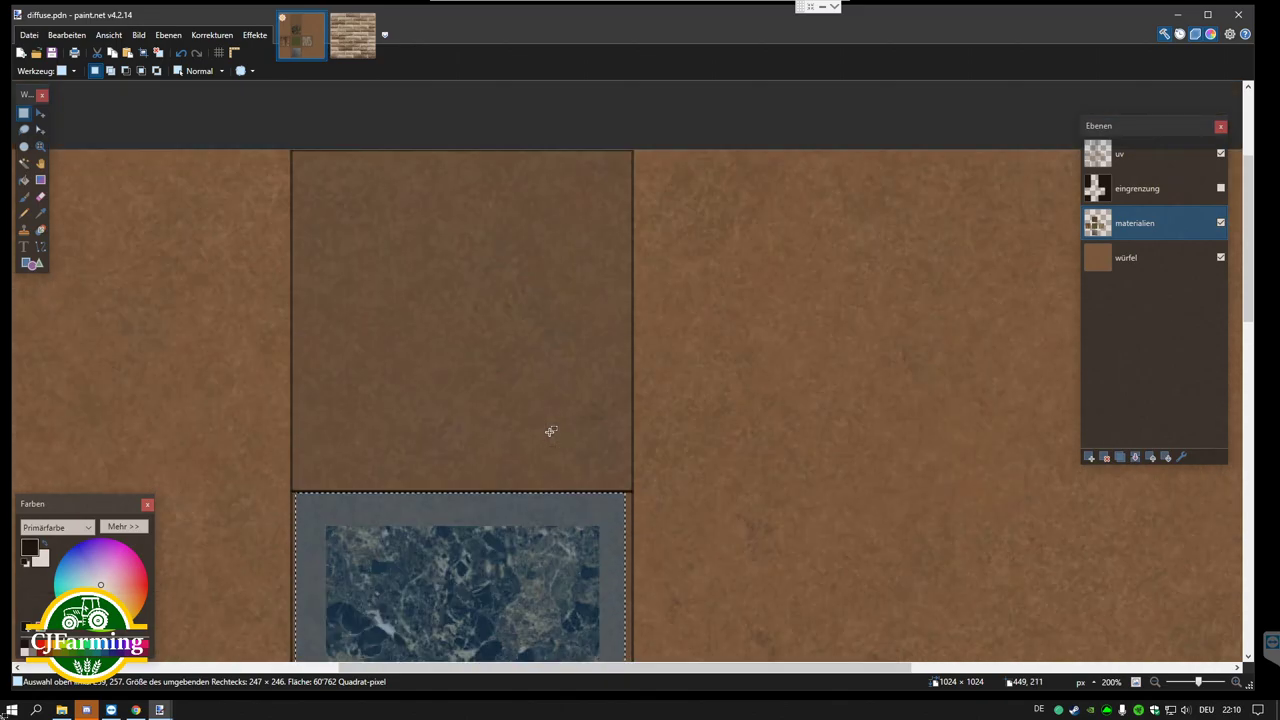
pyautogui.click(522, 383)
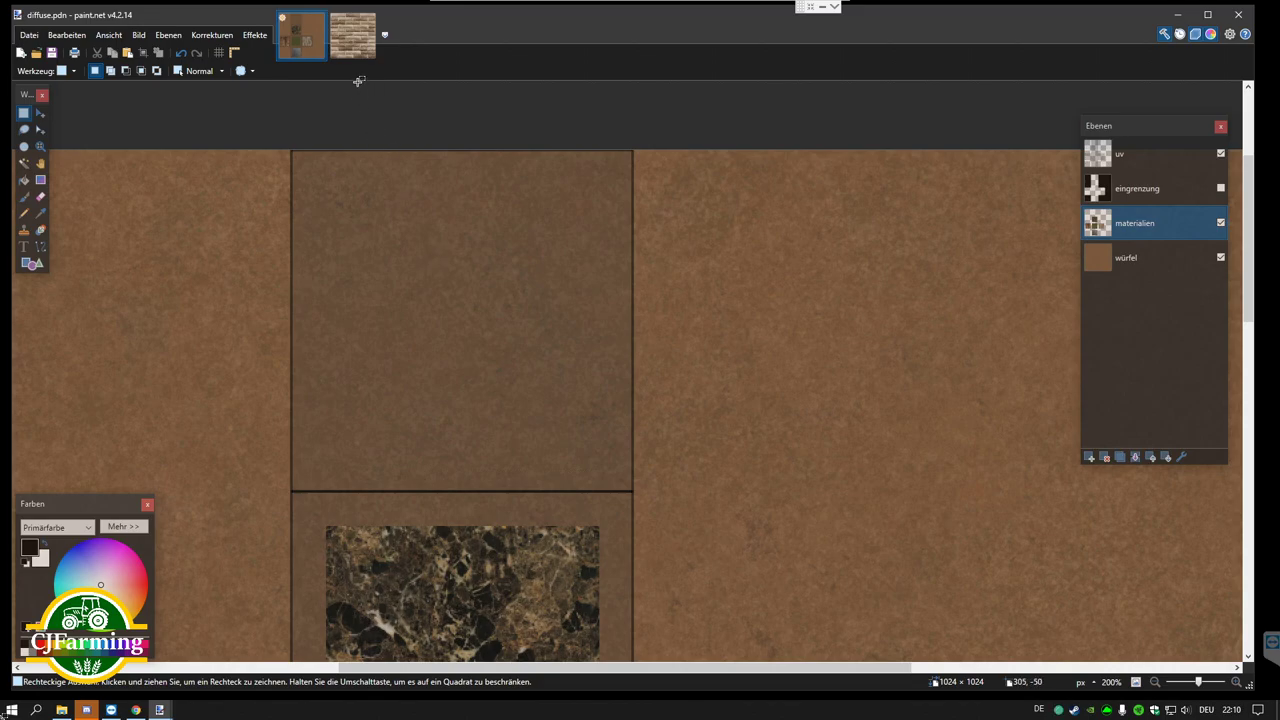
pyautogui.click(352, 38)
pyautogui.click(301, 35)
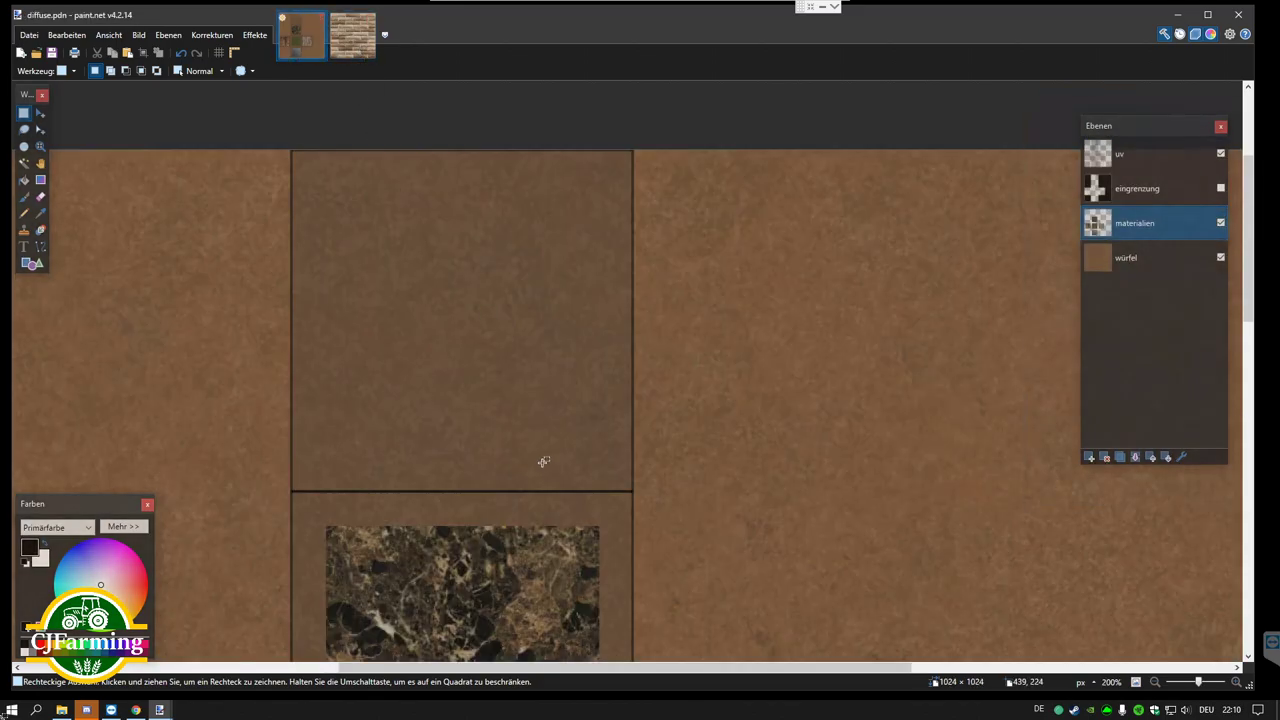
pyautogui.moveTo(593, 454); pyautogui.dragTo(322, 180)
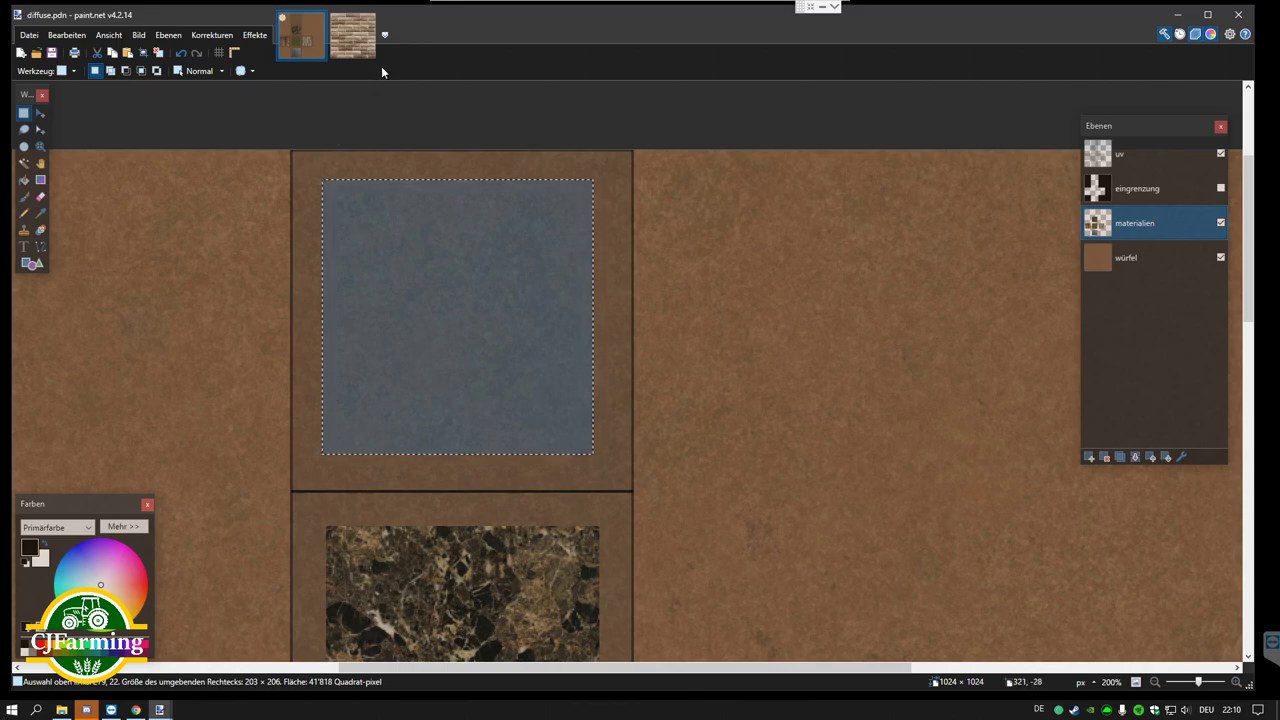
pyautogui.click(352, 38)
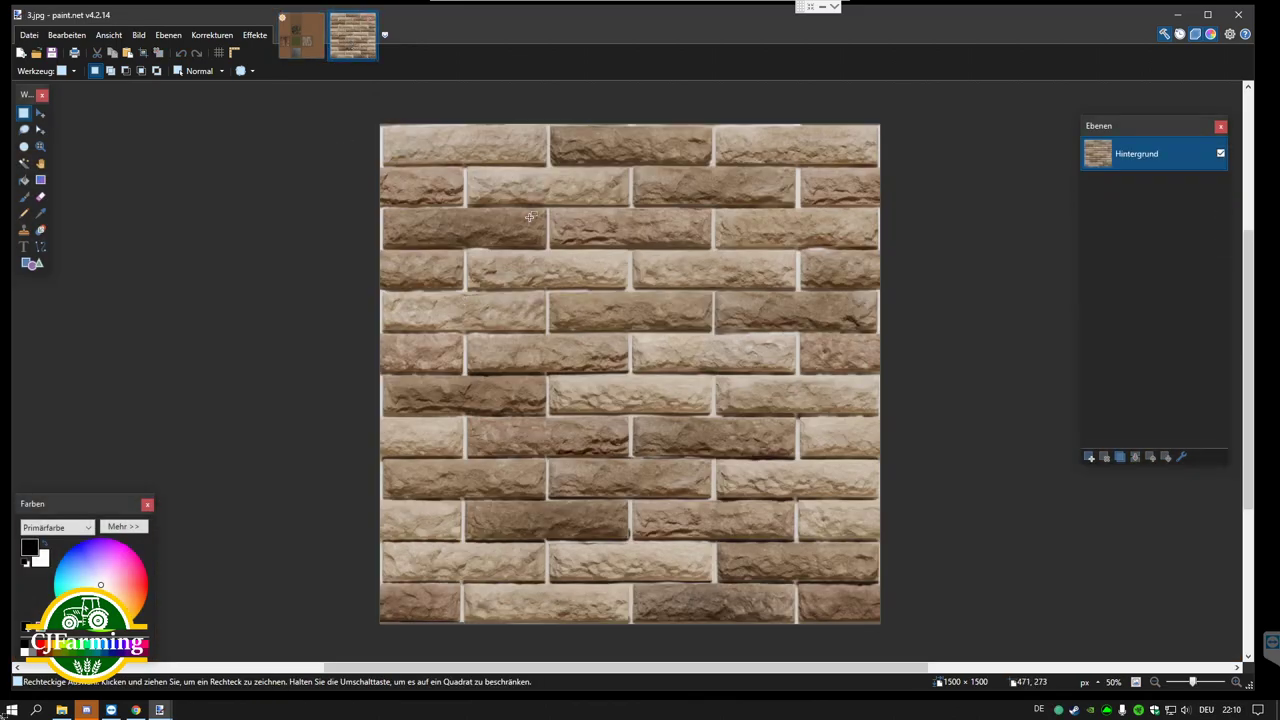
# Step: Resize the 3.jpg brick image to 200 × 200 pixels, keeping the aspect ratio
pyautogui.click(138, 35)
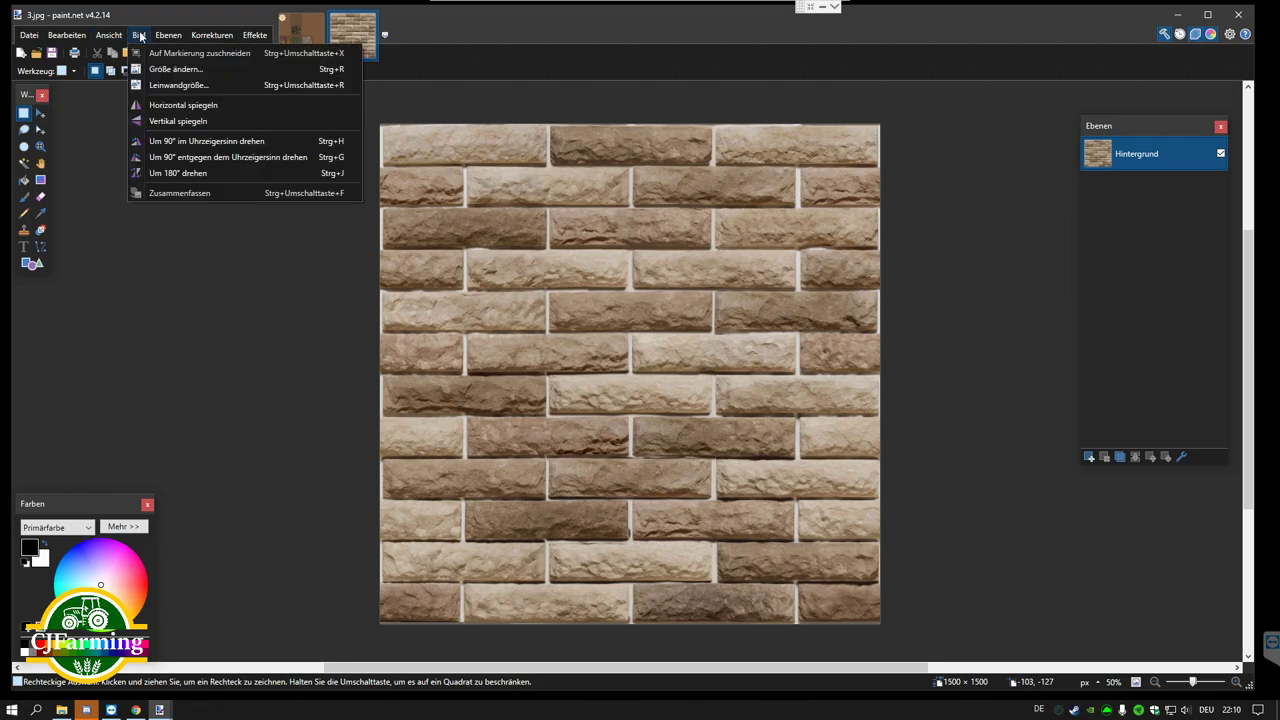
pyautogui.click(176, 70)
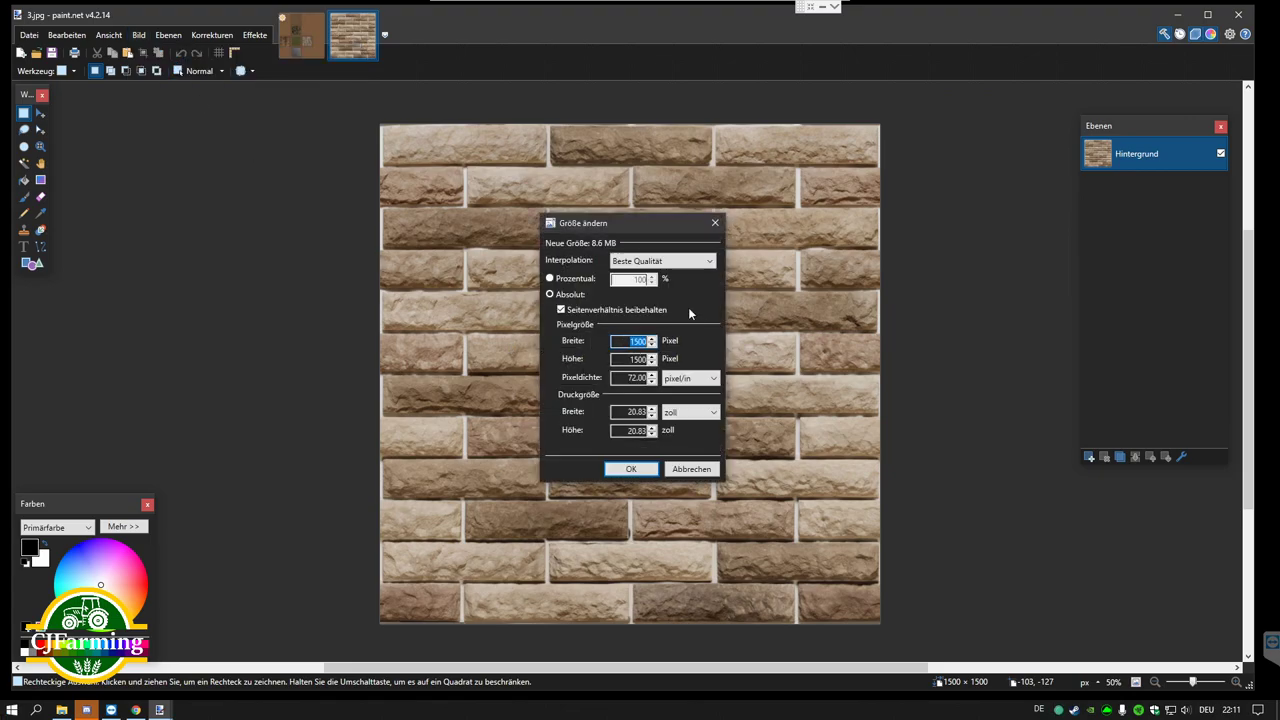
pyautogui.write('200')
pyautogui.click(630, 469)
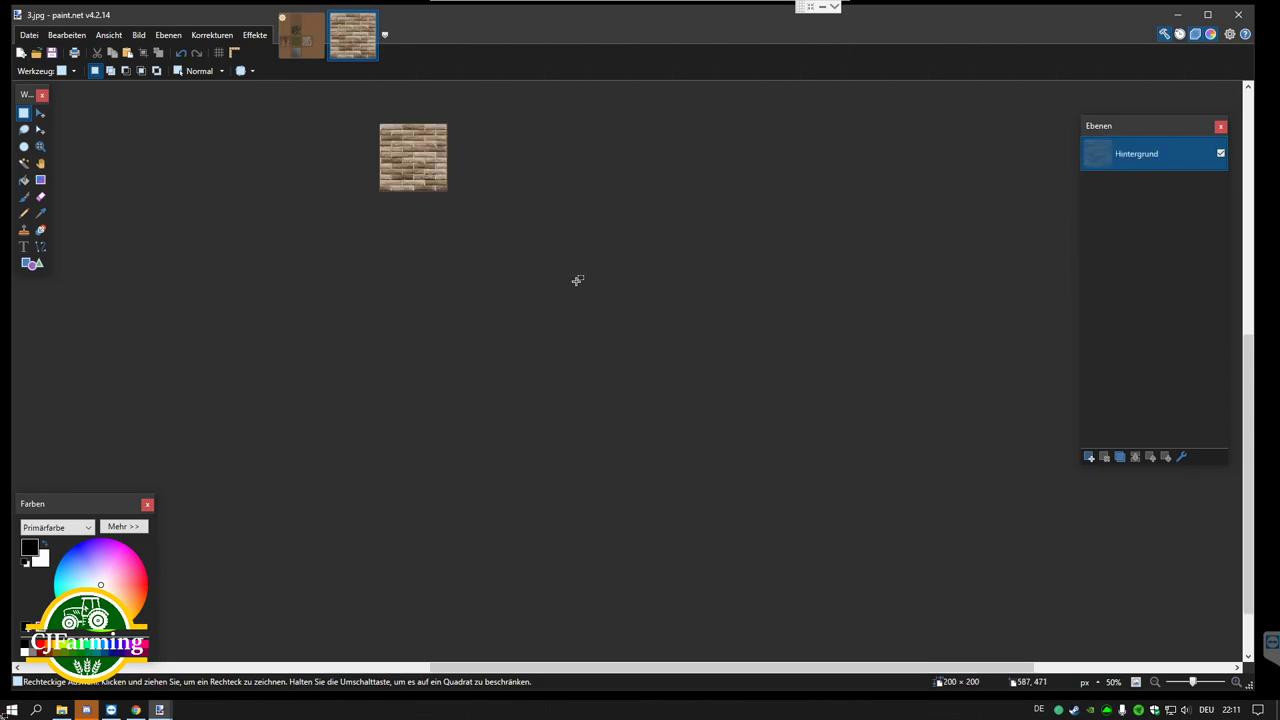
# Step: Zoom the brick image to 300% and select all of it, then return to diffuse.pdn
pyautogui.click(1237, 682)
pyautogui.click(1237, 682)
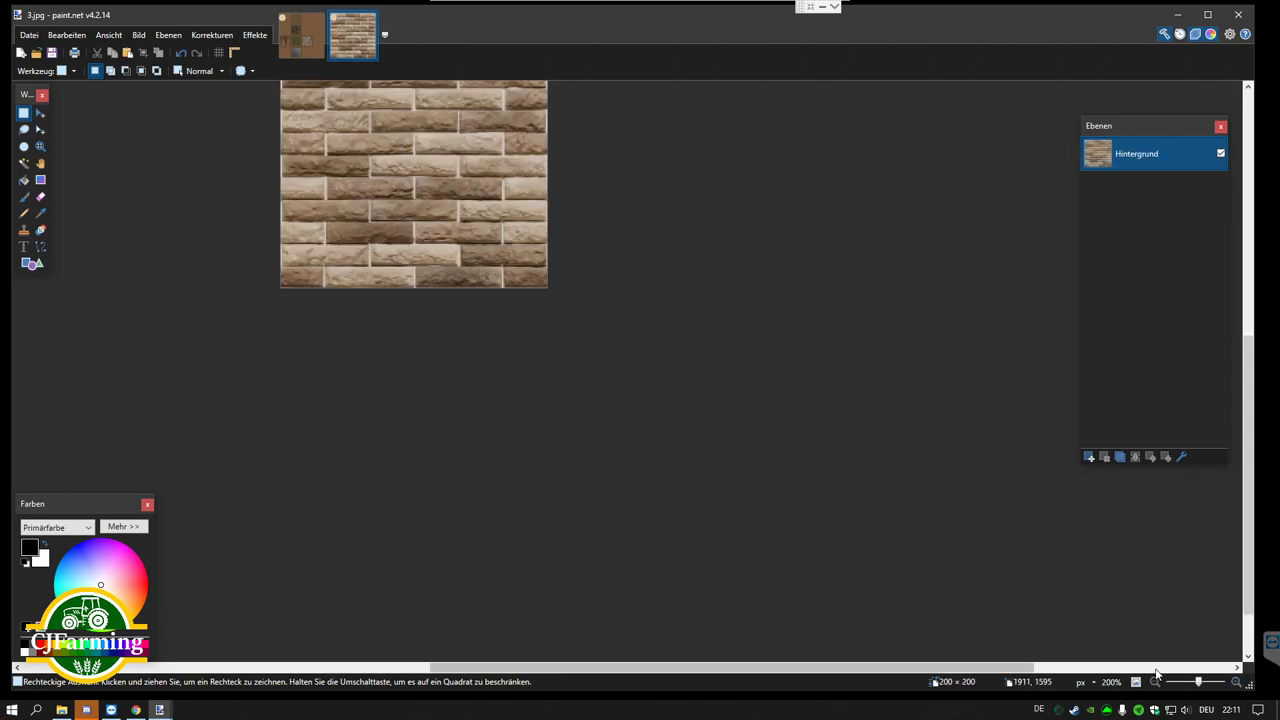
pyautogui.hotkey('ctrl', 'b')
pyautogui.click(1237, 682)
pyautogui.click(1237, 682)
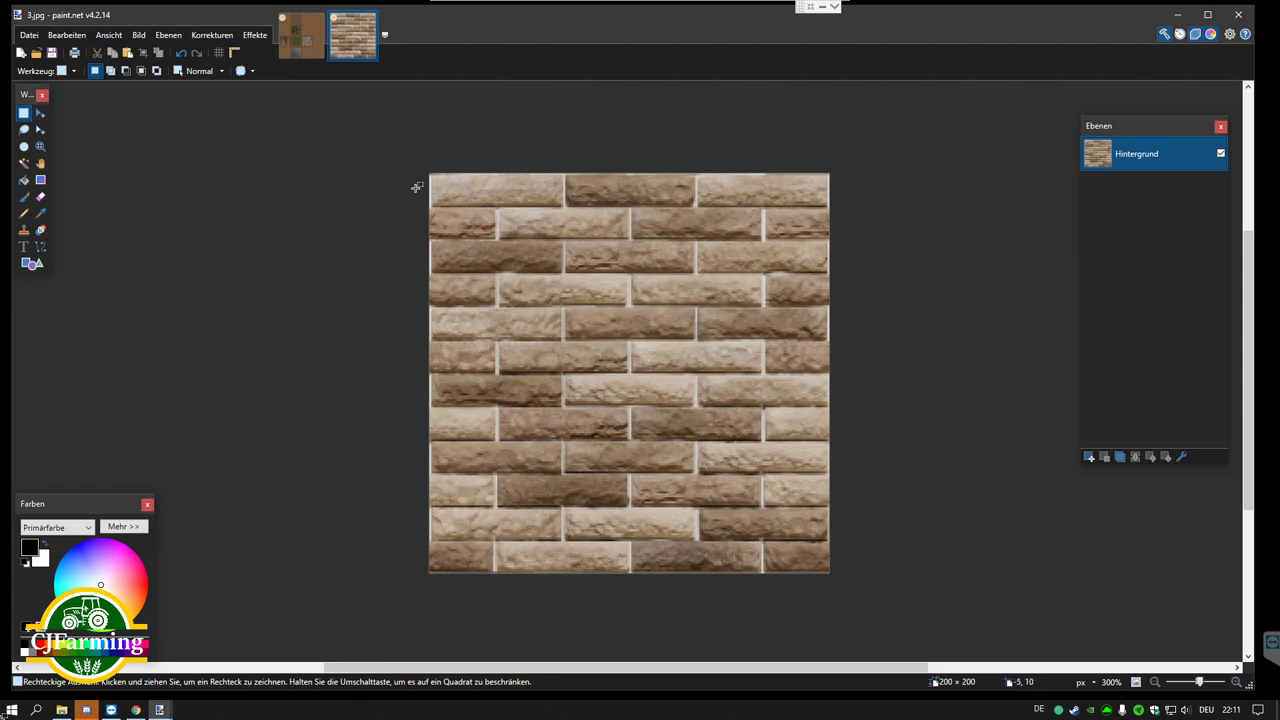
pyautogui.moveTo(419, 158); pyautogui.dragTo(964, 638)
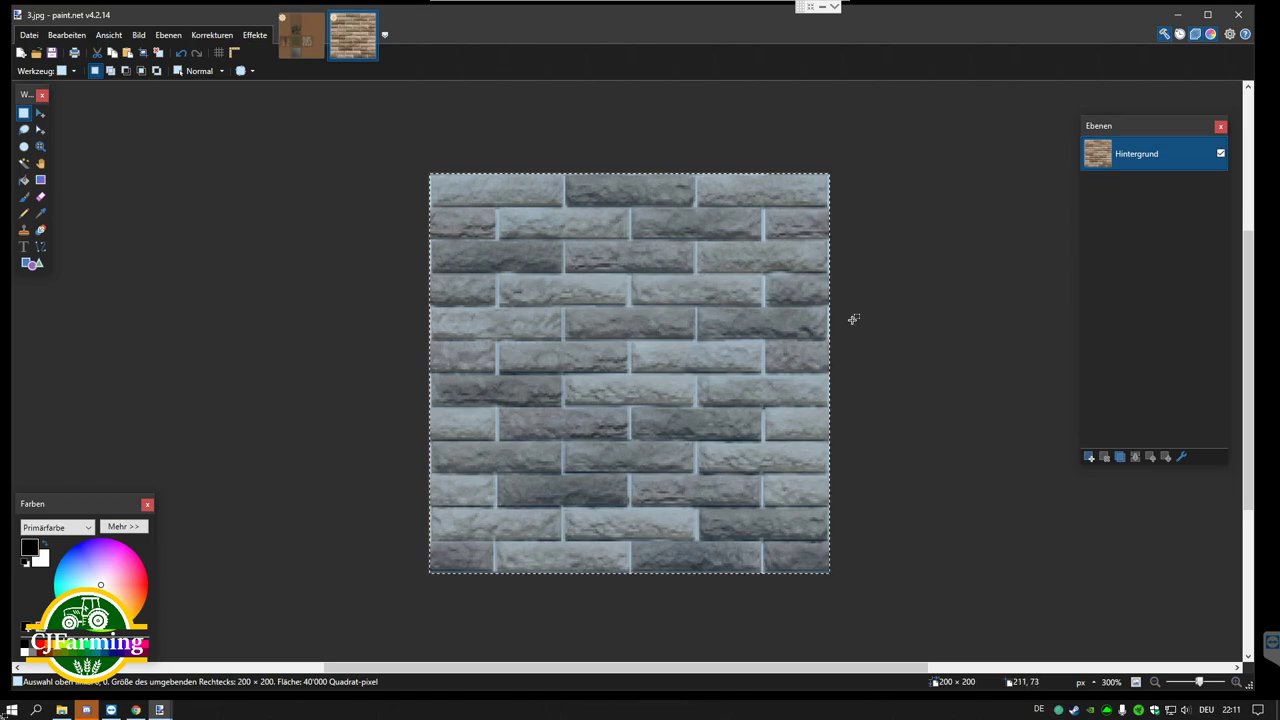
pyautogui.click(294, 48)
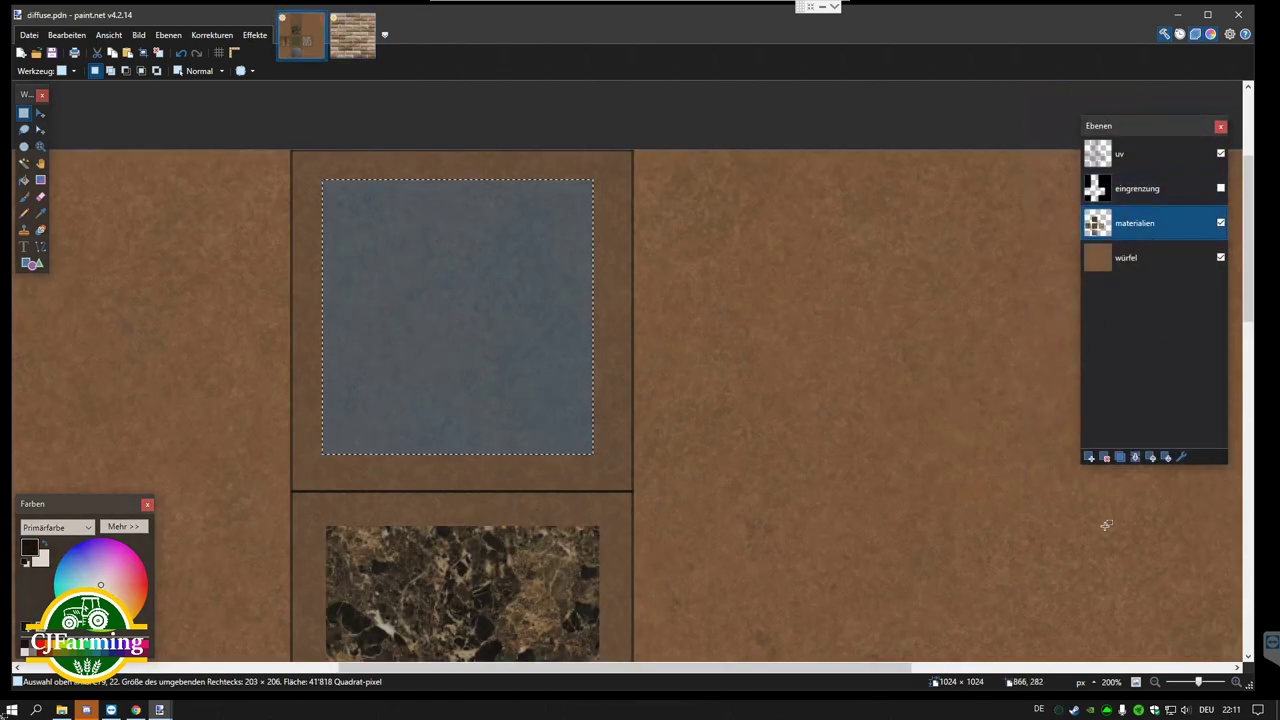
# Step: Paste the 200 × 200 brick texture onto layer Ebene 5 and move it into the top square
pyautogui.click(1090, 457)
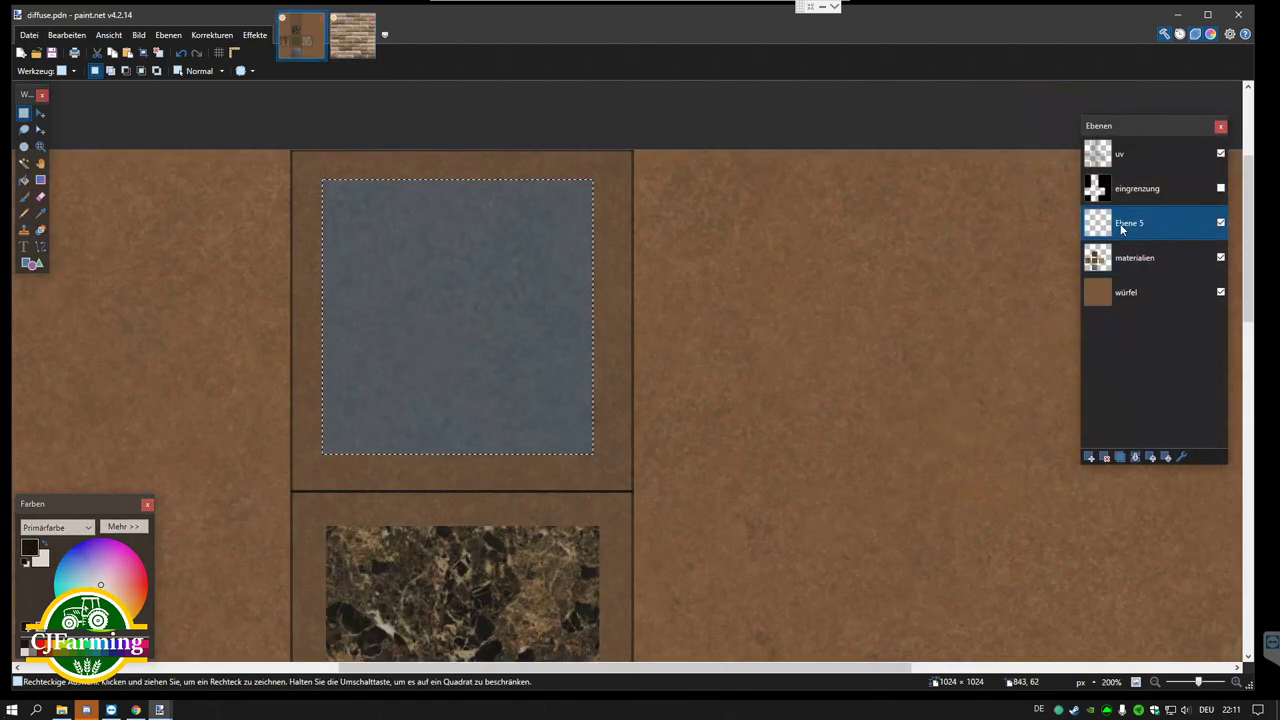
pyautogui.click(989, 247)
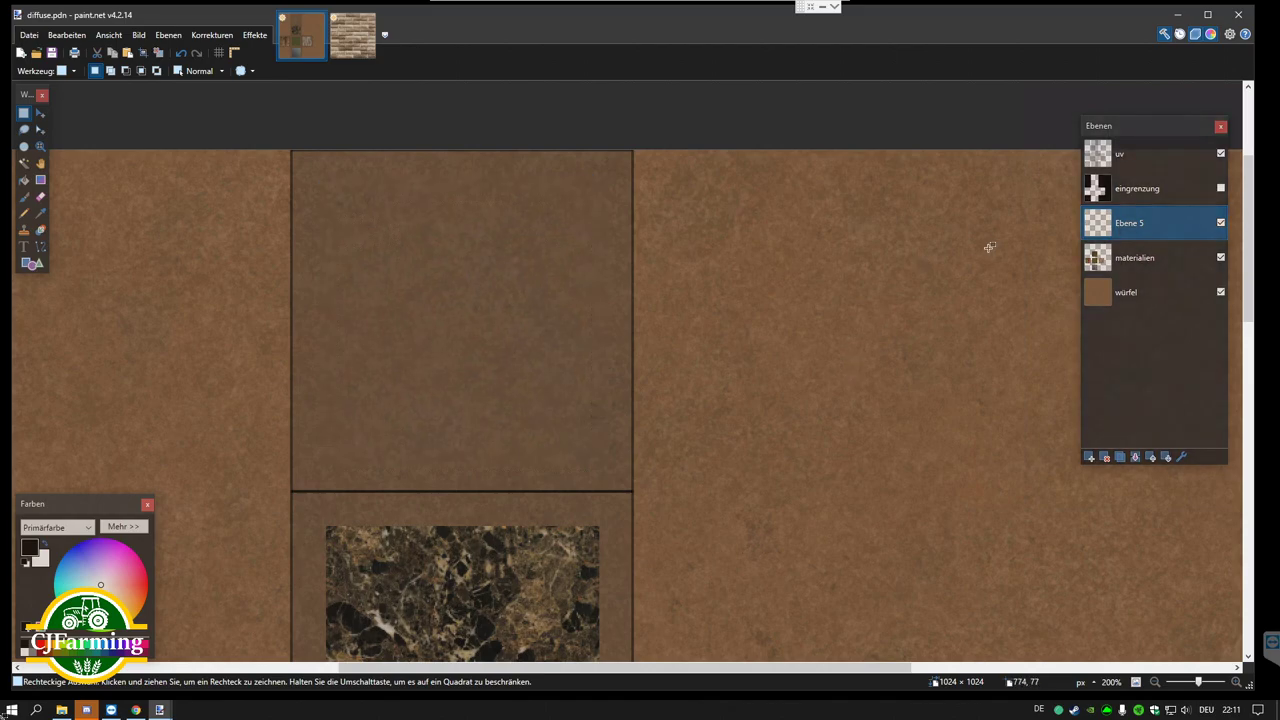
pyautogui.click(1115, 262)
pyautogui.click(1111, 290)
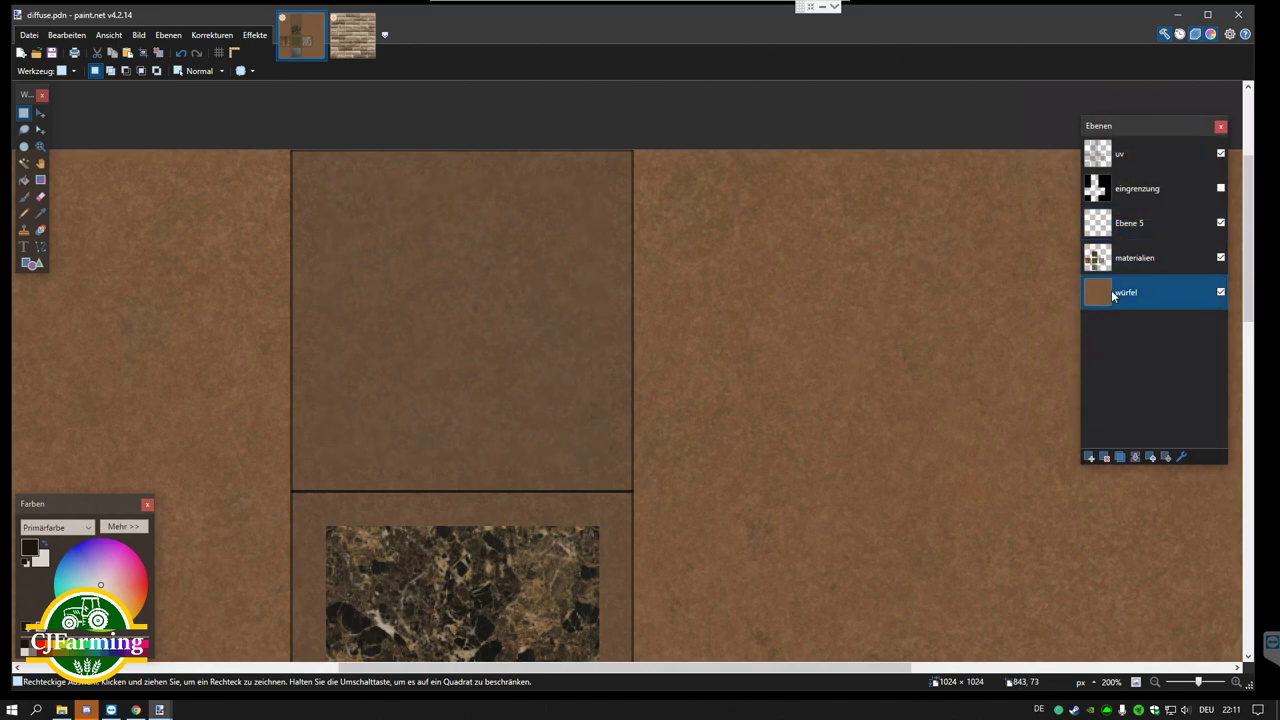
pyautogui.click(1114, 224)
pyautogui.hotkey('ctrl', 'v')
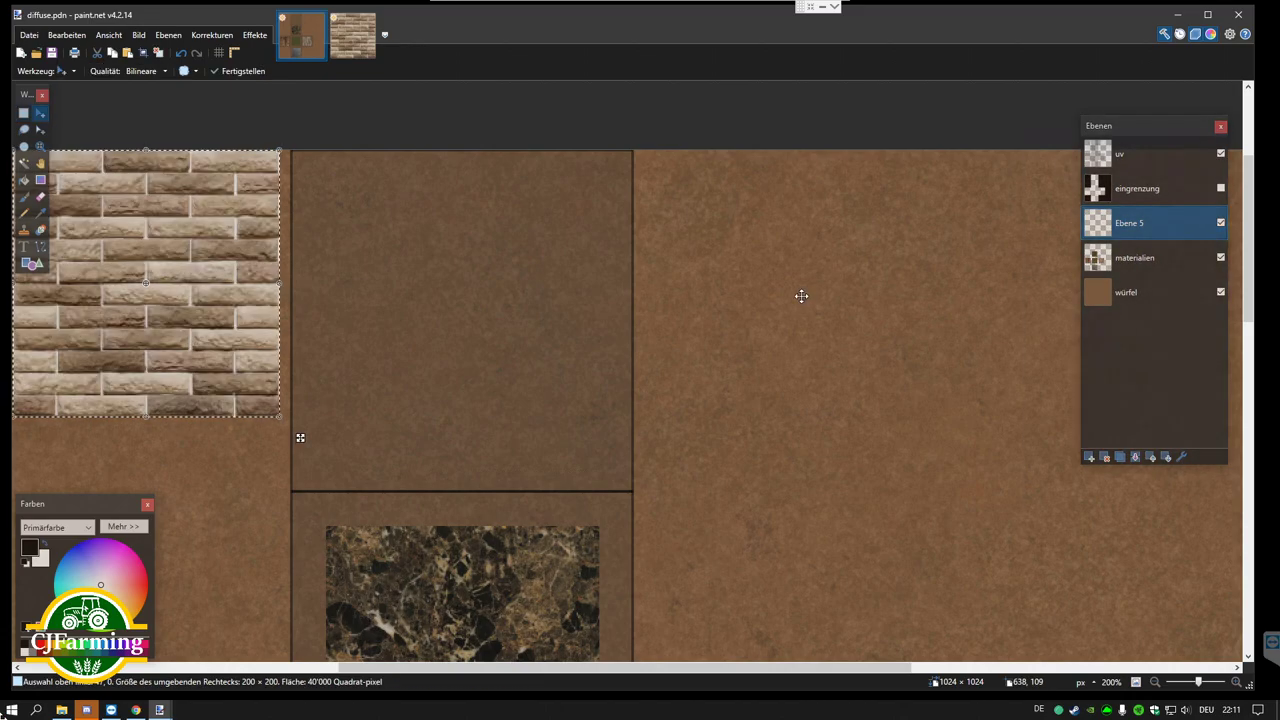
pyautogui.moveTo(148, 287); pyautogui.dragTo(468, 325)
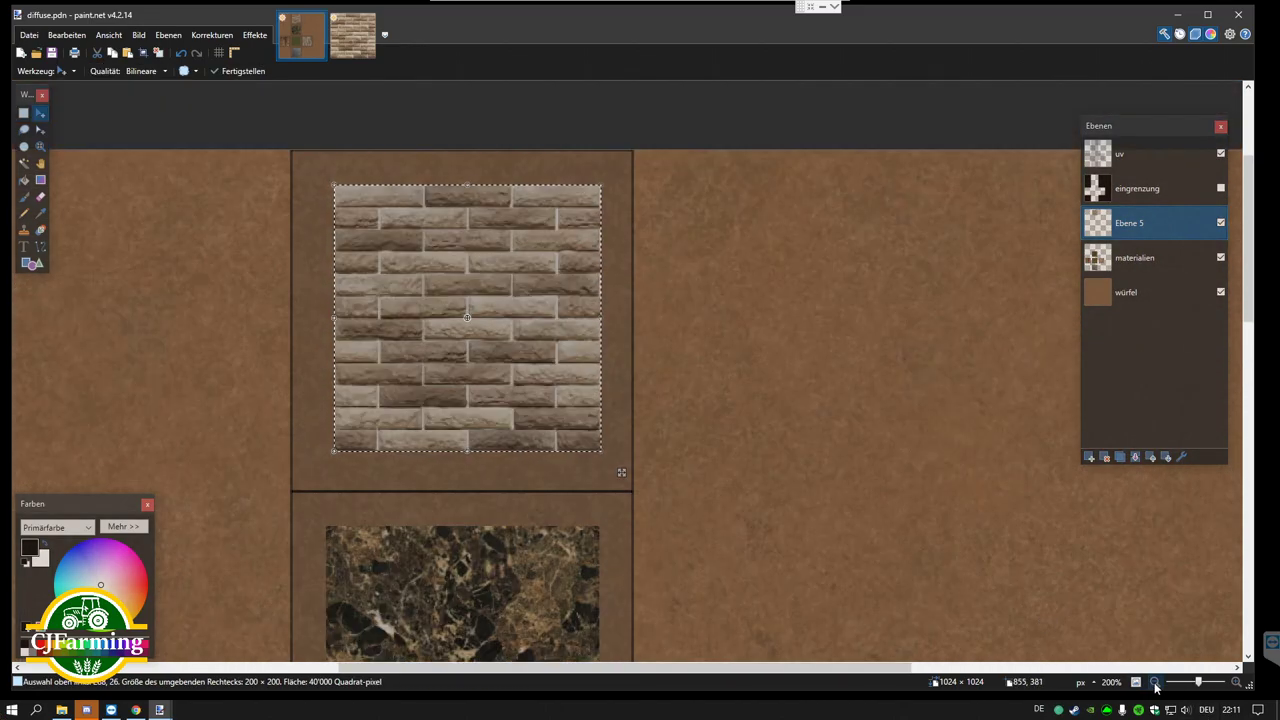
# Step: Zoom out to 100% and deselect the placed brick texture with Rectangle Select
pyautogui.click(1155, 681)
pyautogui.click(1155, 681)
pyautogui.scroll(-3, 728, 461)
pyautogui.scroll(2, 721, 437)
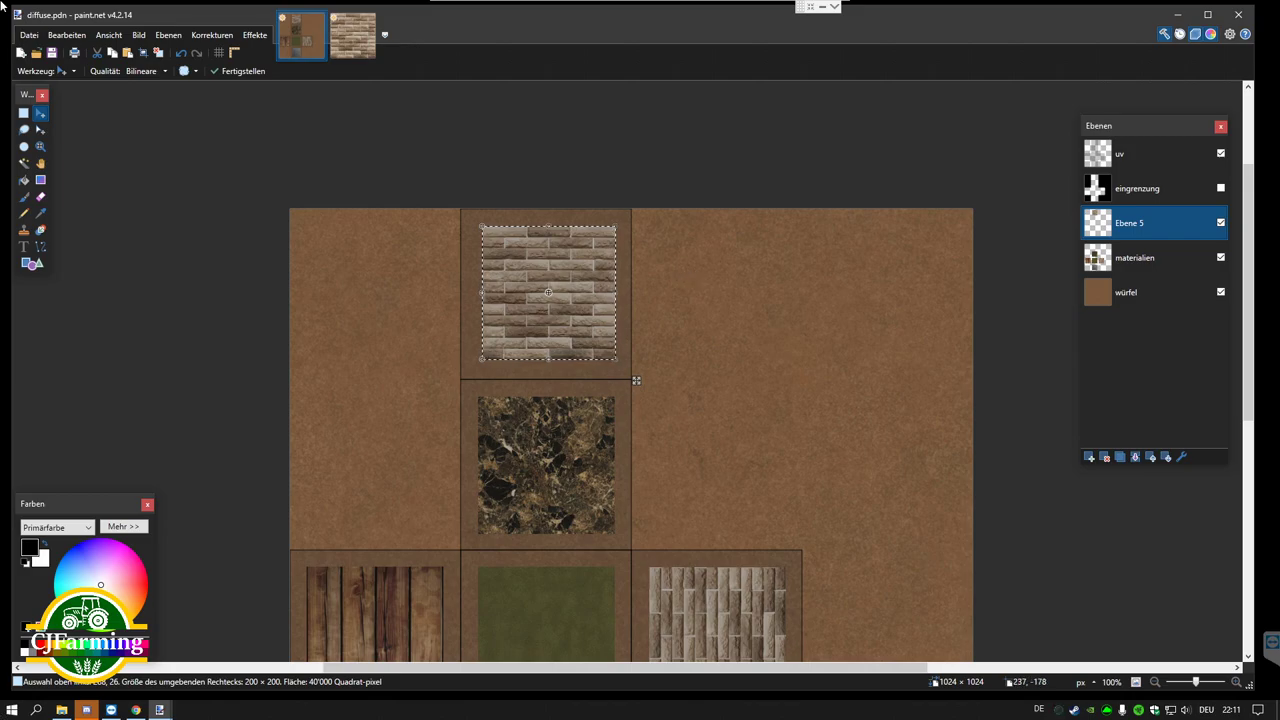
pyautogui.press('s')
pyautogui.click(200, 237)
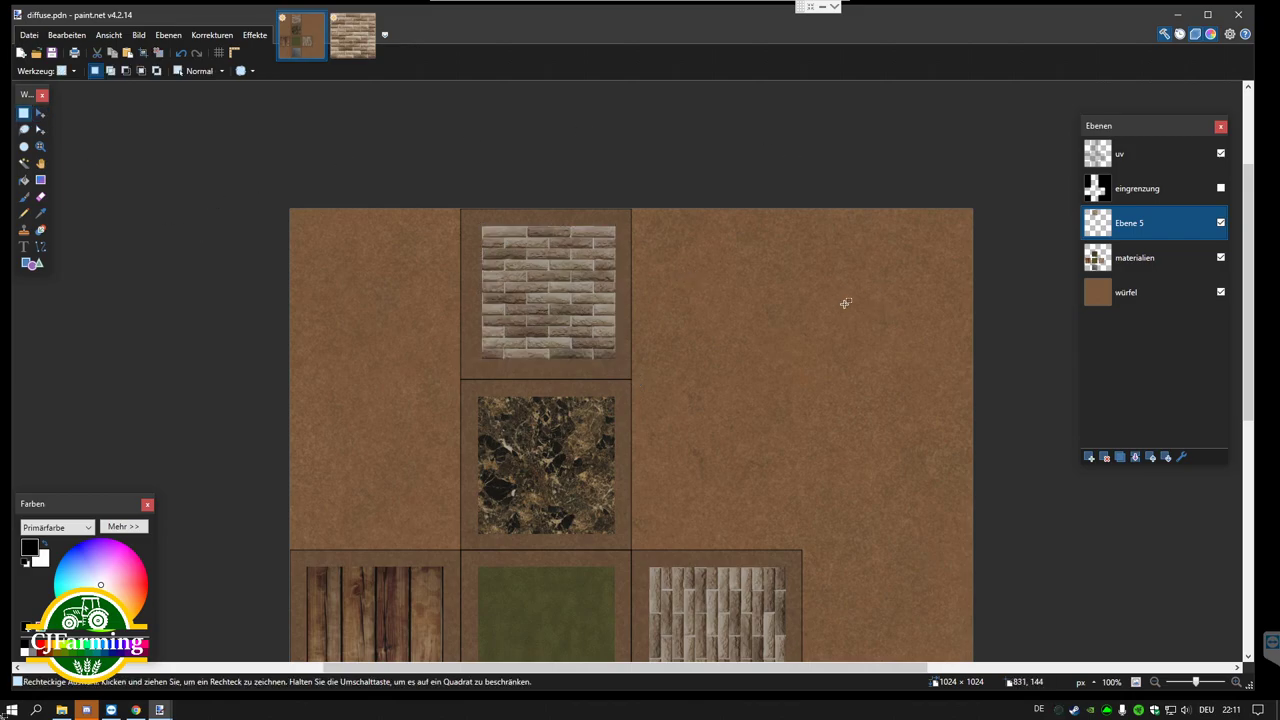
# Step: Hide the uv layer and draw two black strokes over the brick tile with a 13-width paintbrush
pyautogui.click(1220, 153)
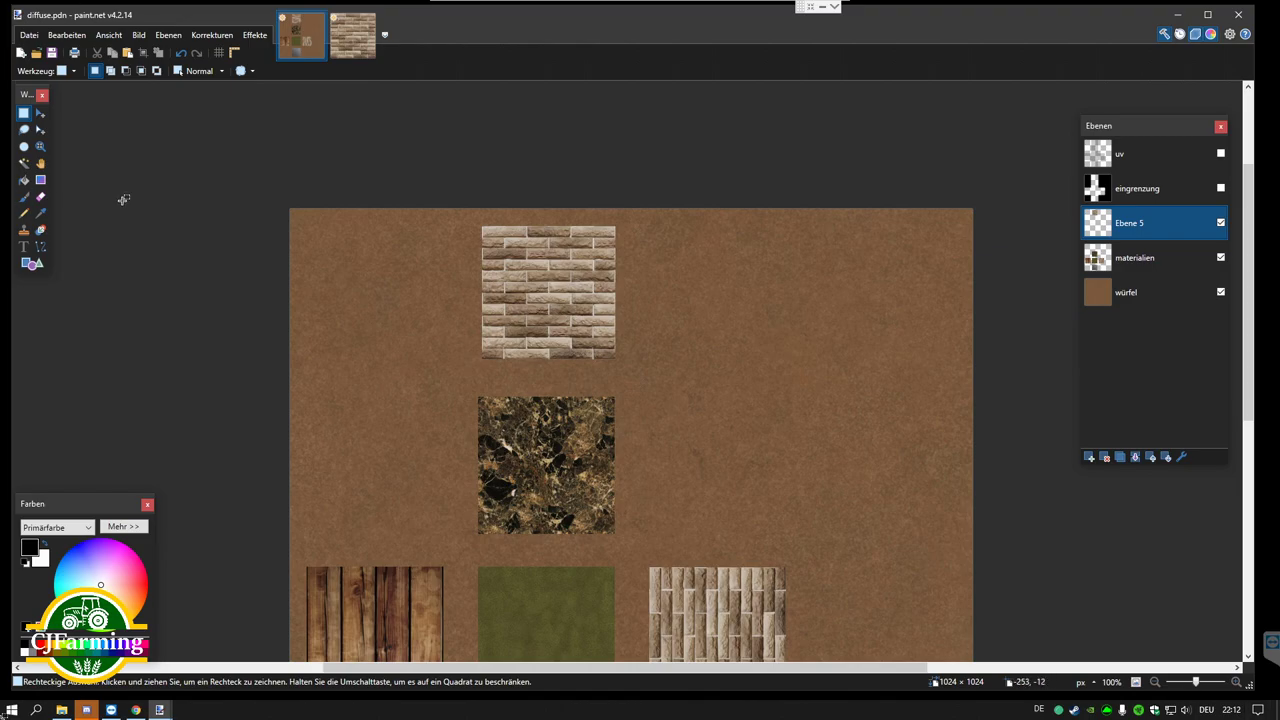
pyautogui.click(24, 197)
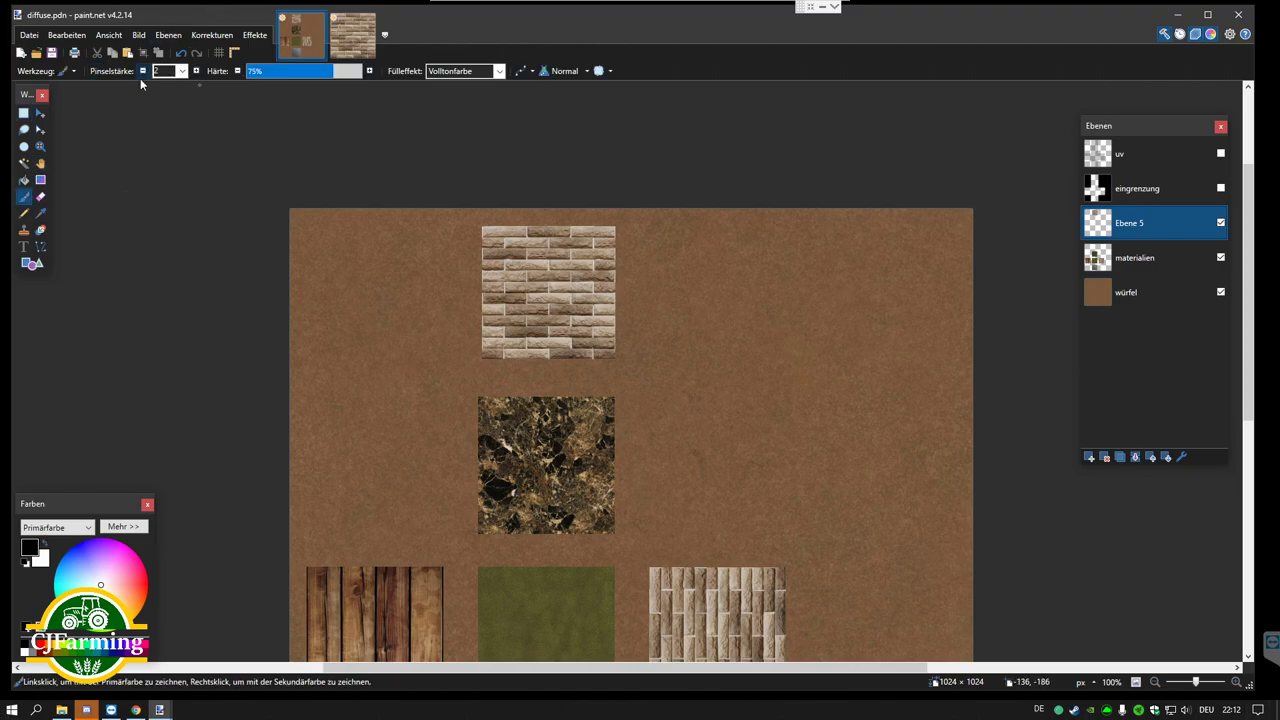
pyautogui.click(182, 72)
pyautogui.click(165, 150)
pyautogui.moveTo(595, 268); pyautogui.dragTo(667, 340)
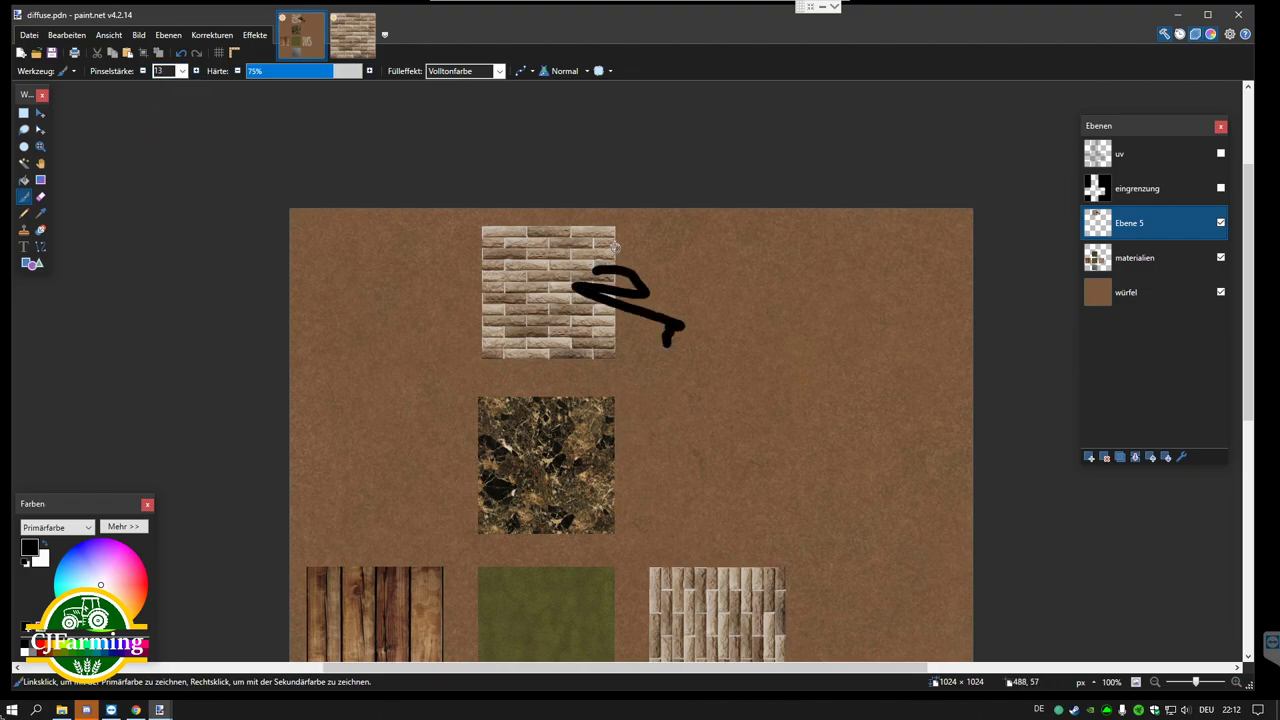
pyautogui.moveTo(616, 242); pyautogui.dragTo(548, 360)
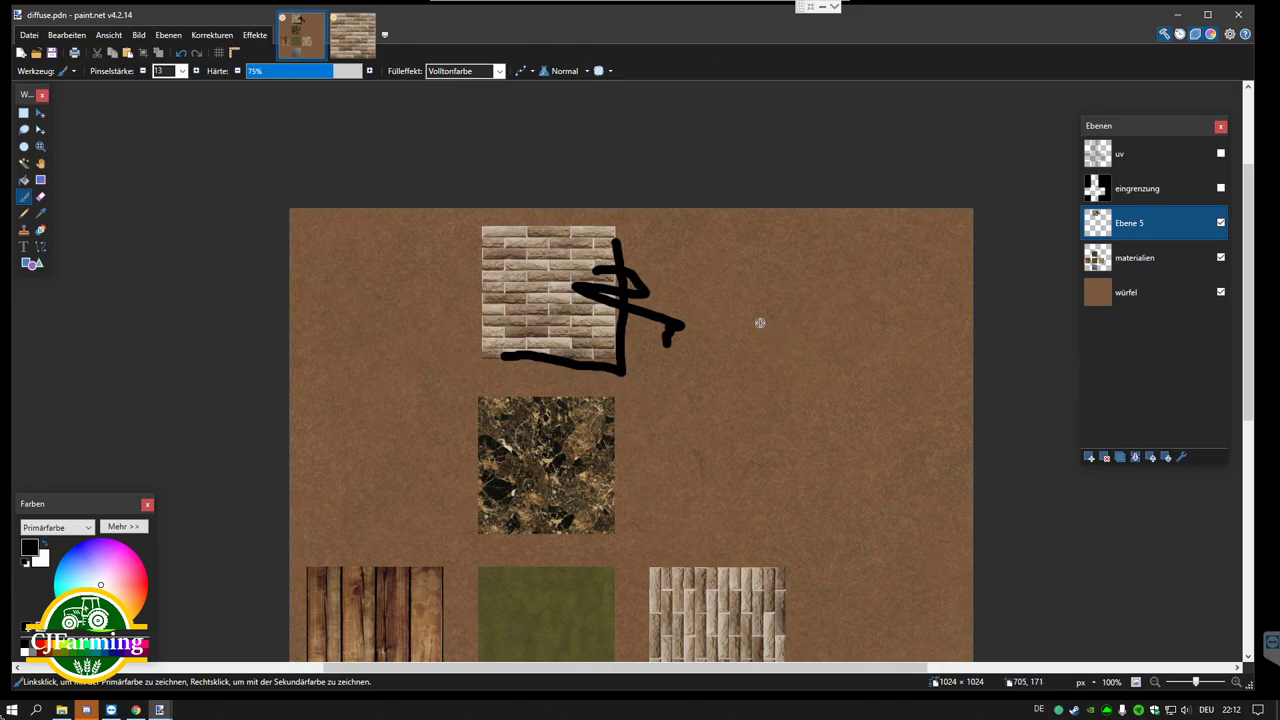
pyautogui.click(353, 36)
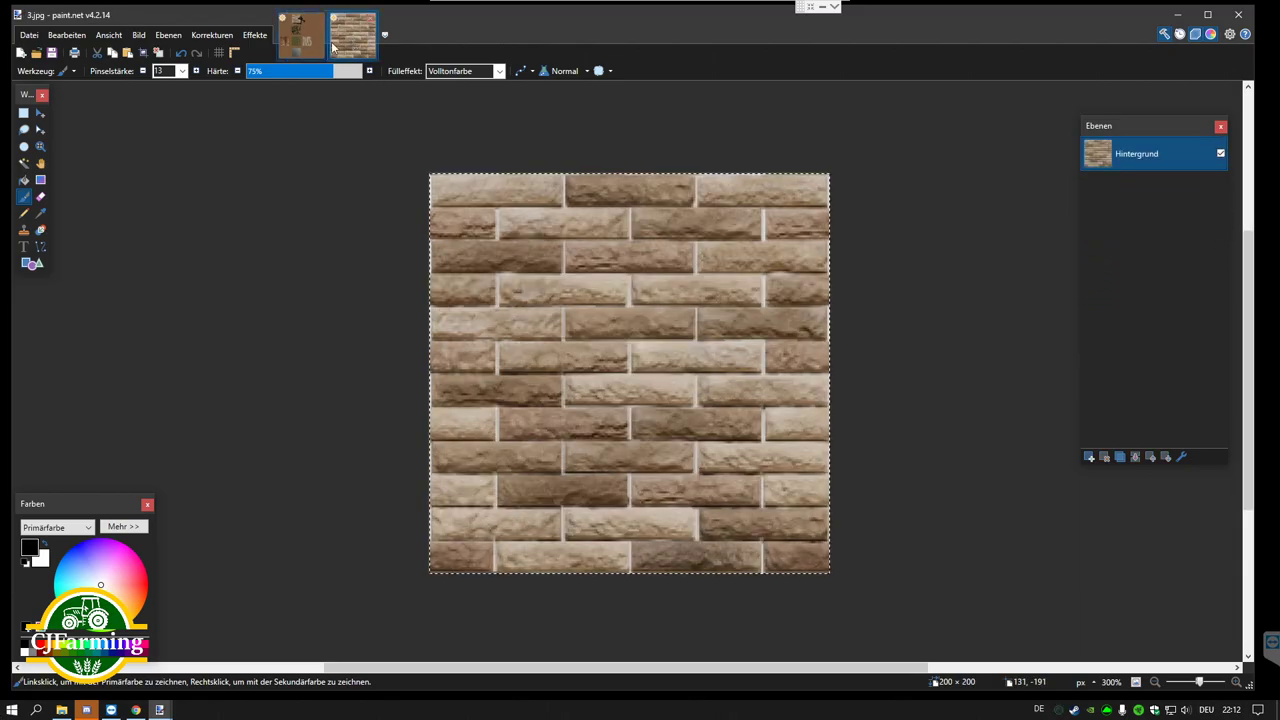
# Step: Return to diffuse.pdn and undo the two scribbled brush strokes
pyautogui.click(301, 36)
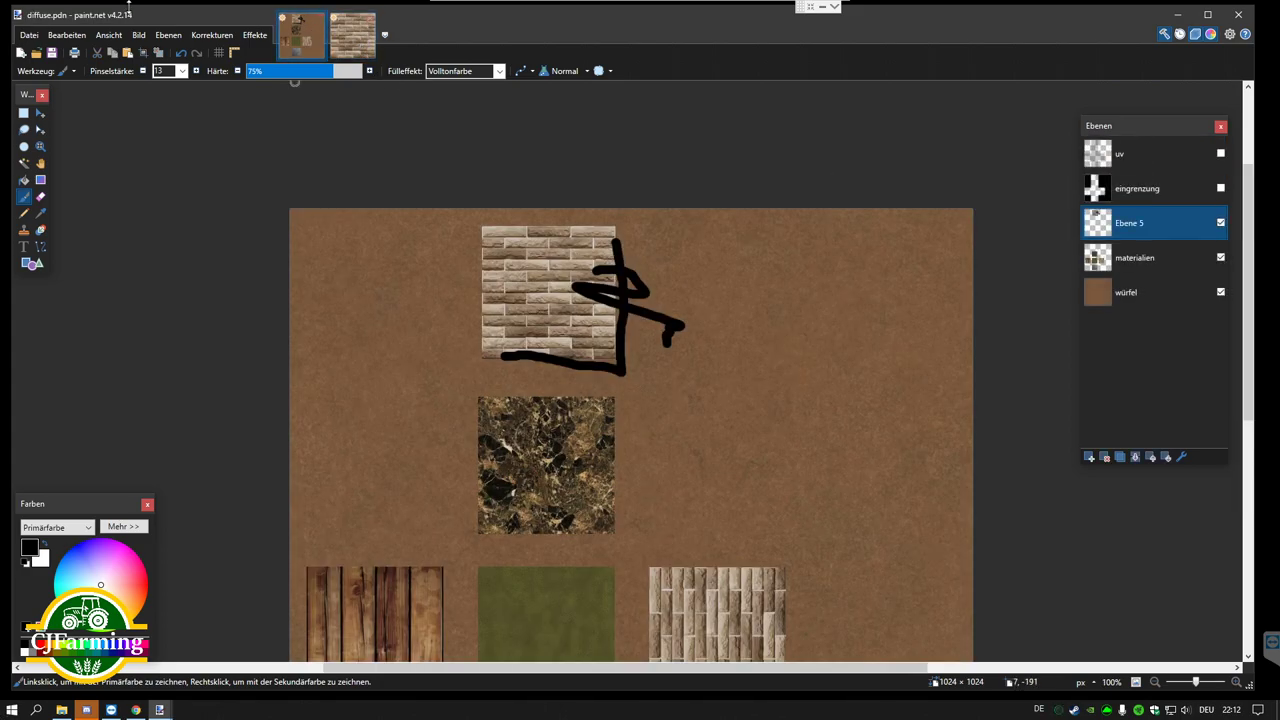
pyautogui.click(181, 52)
pyautogui.click(181, 52)
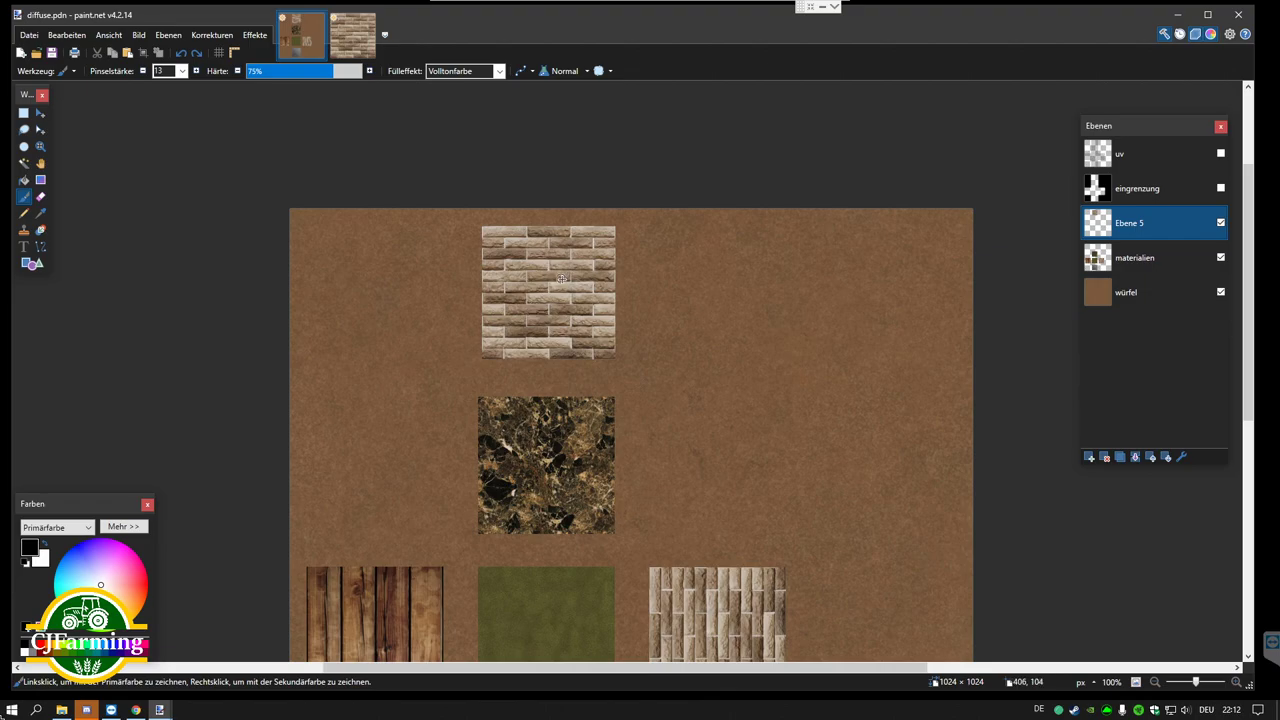
# Step: Hide and delete the Ebene 5 layer holding the brick tile
pyautogui.click(1124, 292)
pyautogui.scroll(-2, 1000, 300)
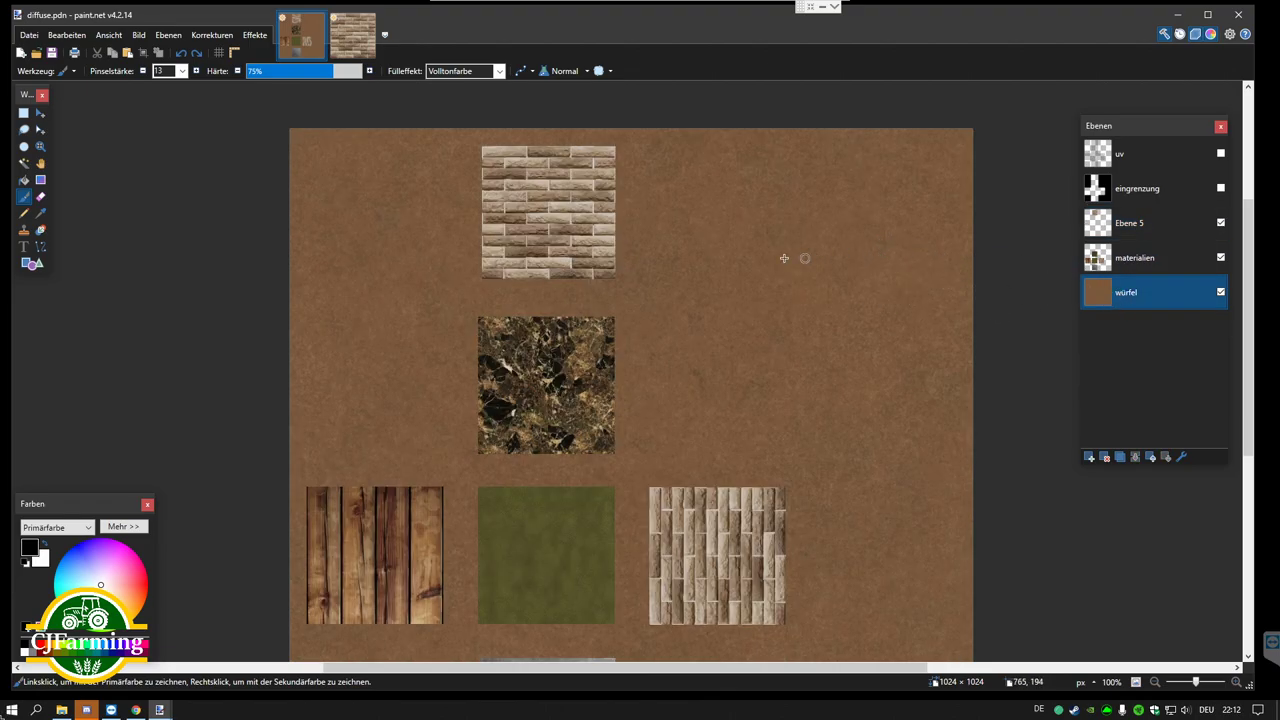
pyautogui.scroll(2, 700, 260)
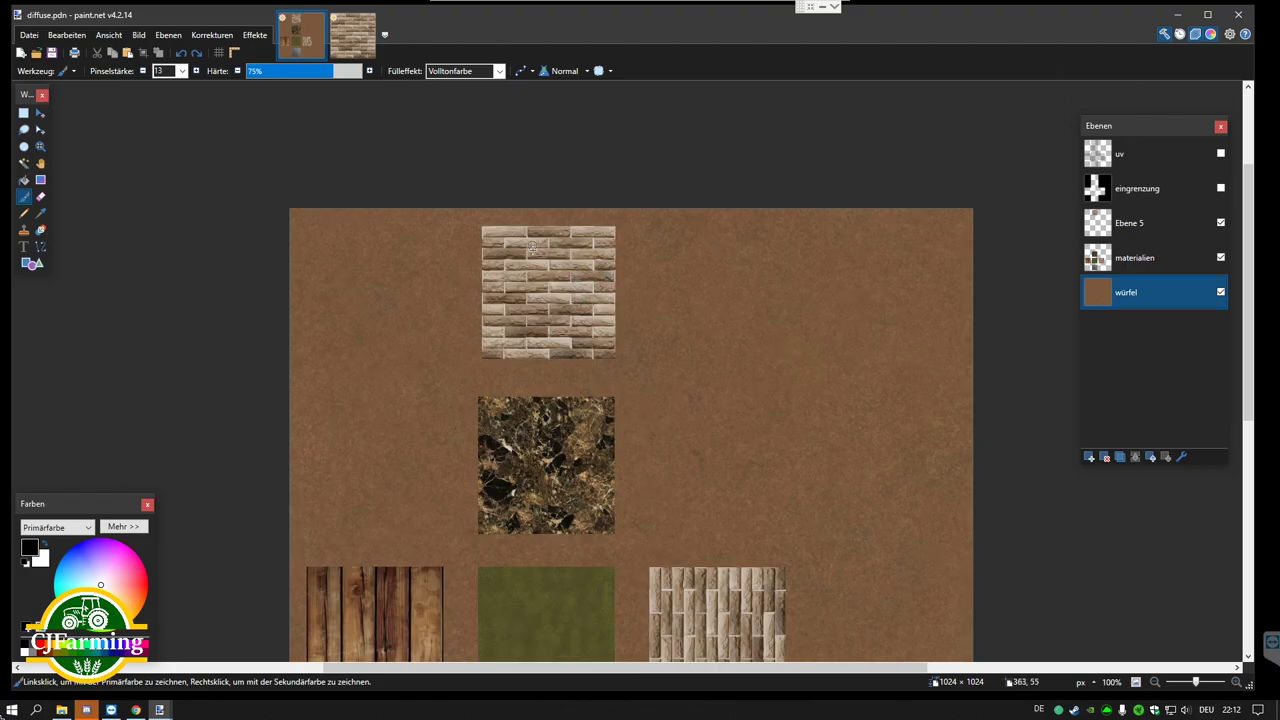
pyautogui.click(1150, 257)
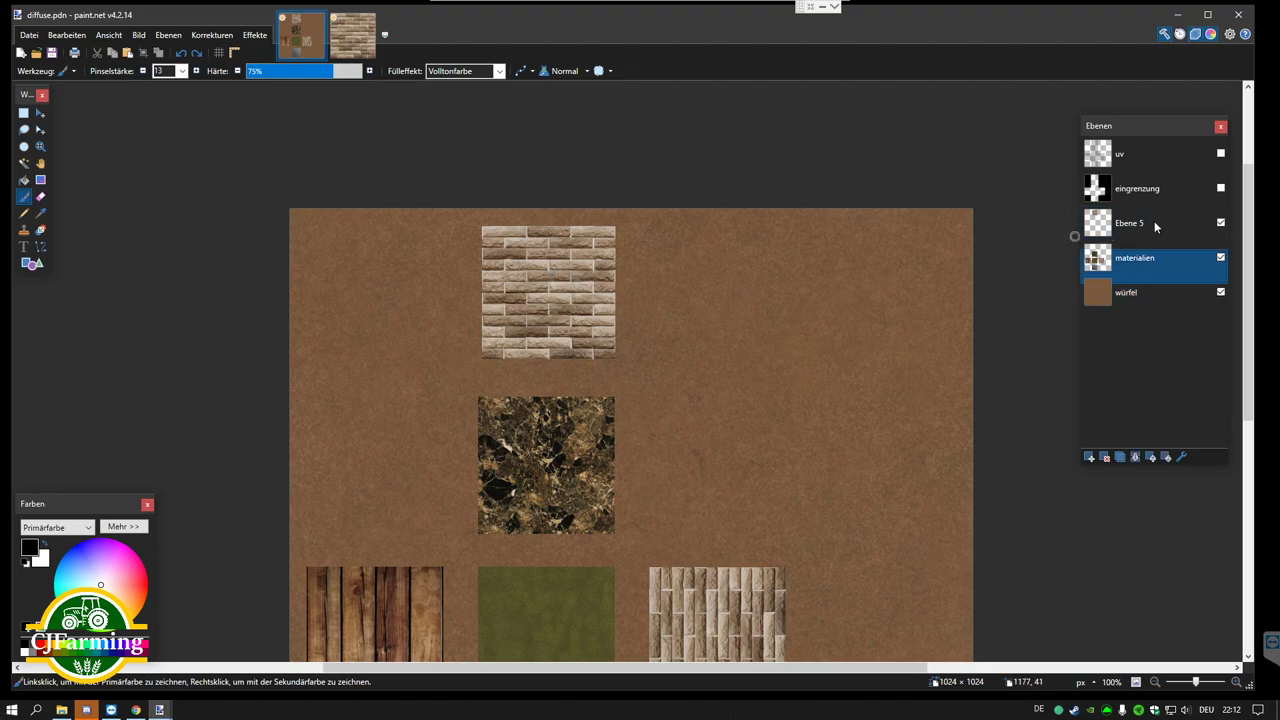
pyautogui.click(1154, 221)
pyautogui.click(1220, 222)
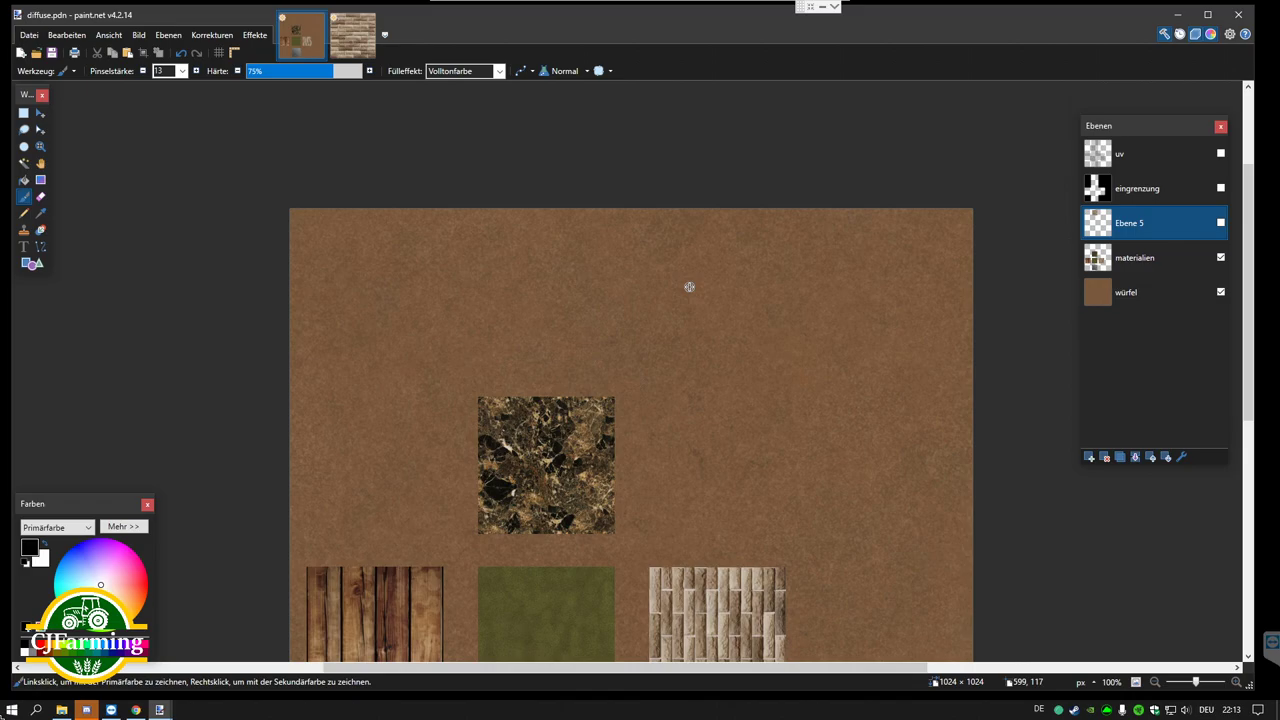
pyautogui.click(1105, 457)
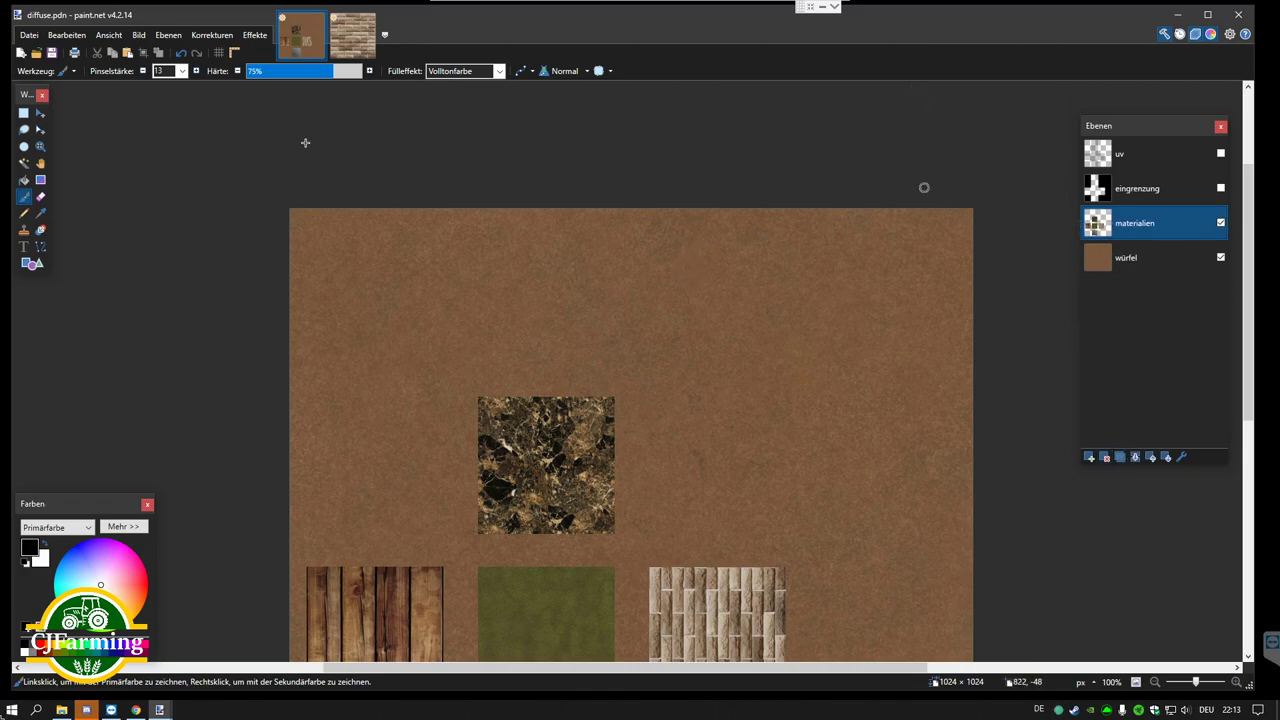
# Step: With Rectangle Select active, show both the uv grid and eingrenzung mask, fitted to the window
pyautogui.click(24, 113)
pyautogui.scroll(-2, 710, 410)
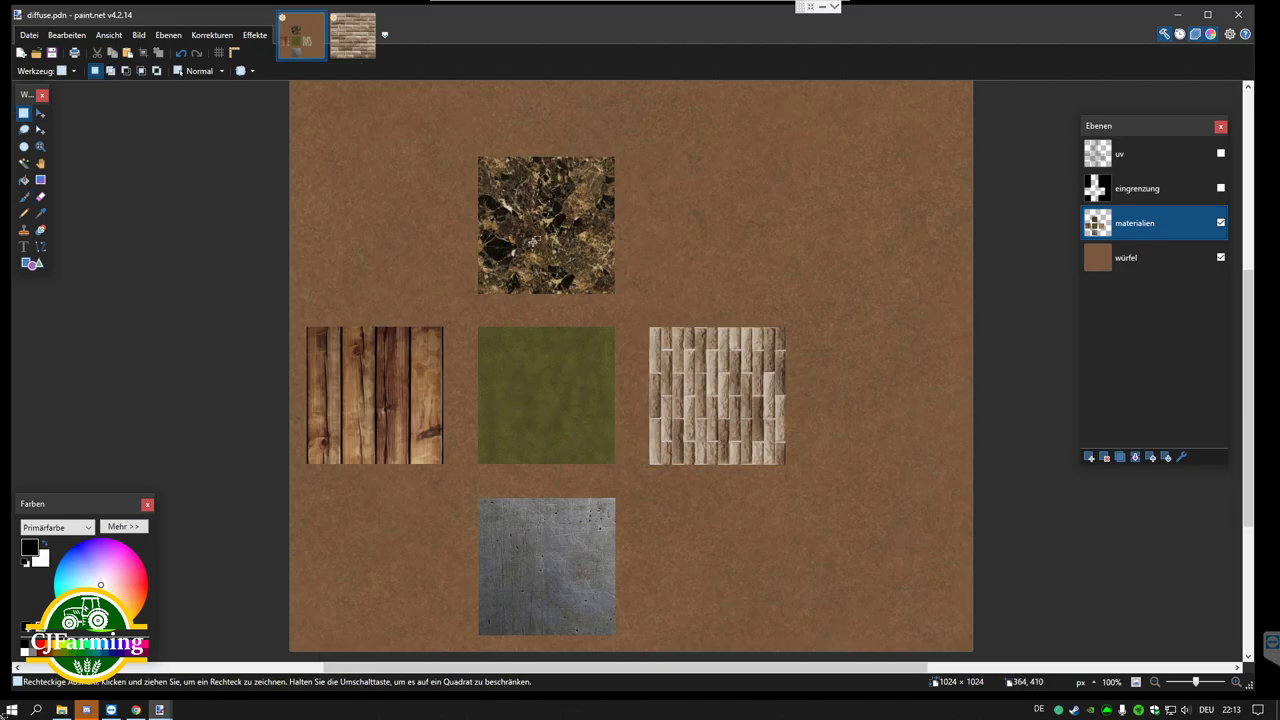
pyautogui.scroll(1, 749, 248)
pyautogui.click(1220, 153)
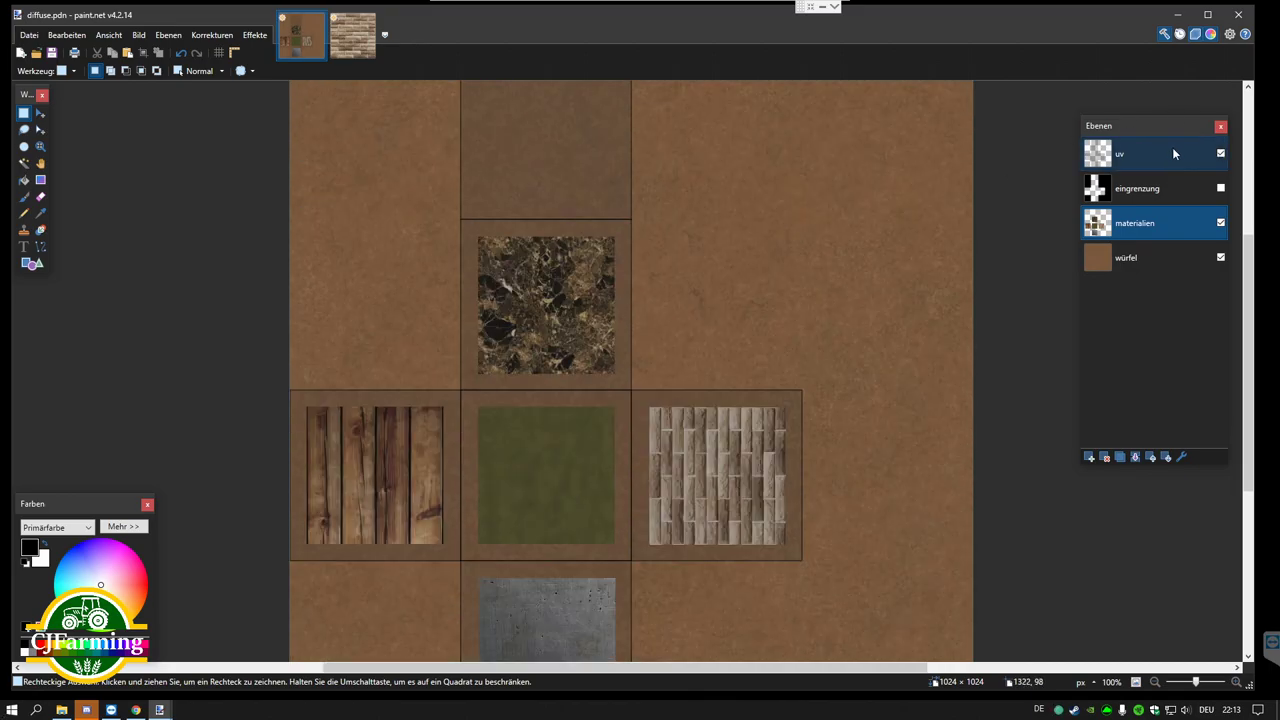
pyautogui.click(1172, 147)
pyautogui.click(1169, 188)
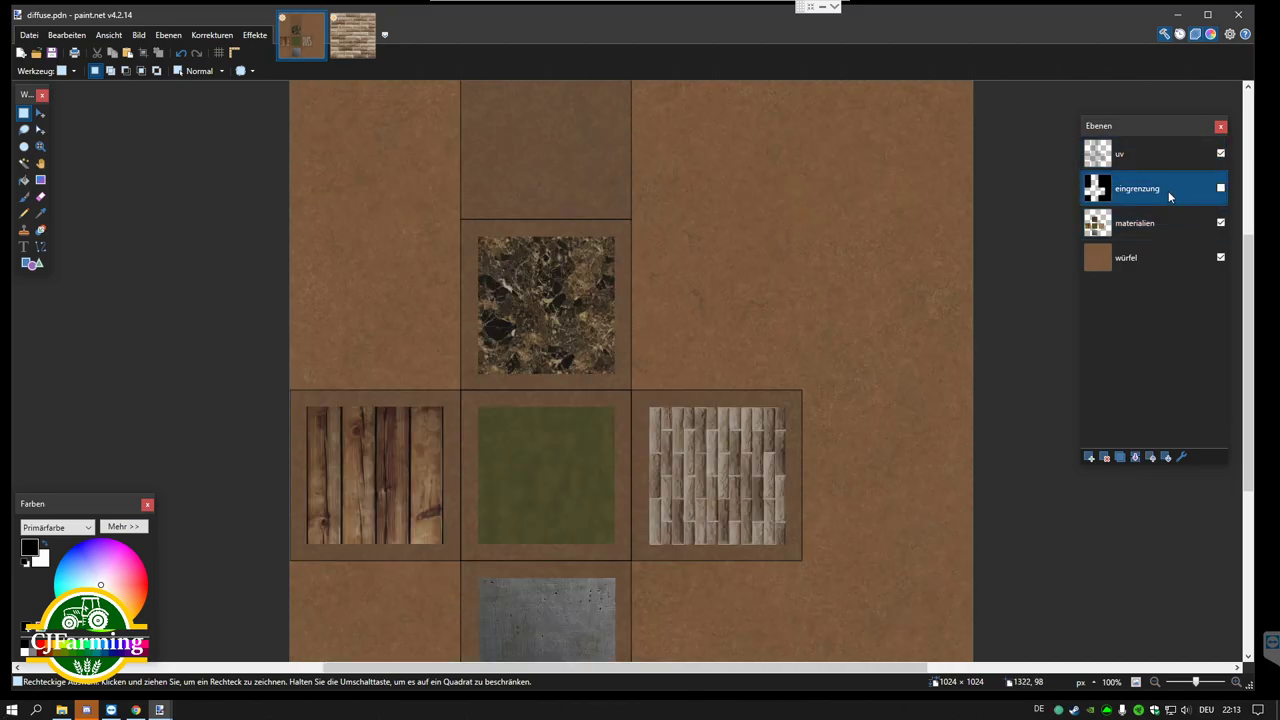
pyautogui.click(1220, 188)
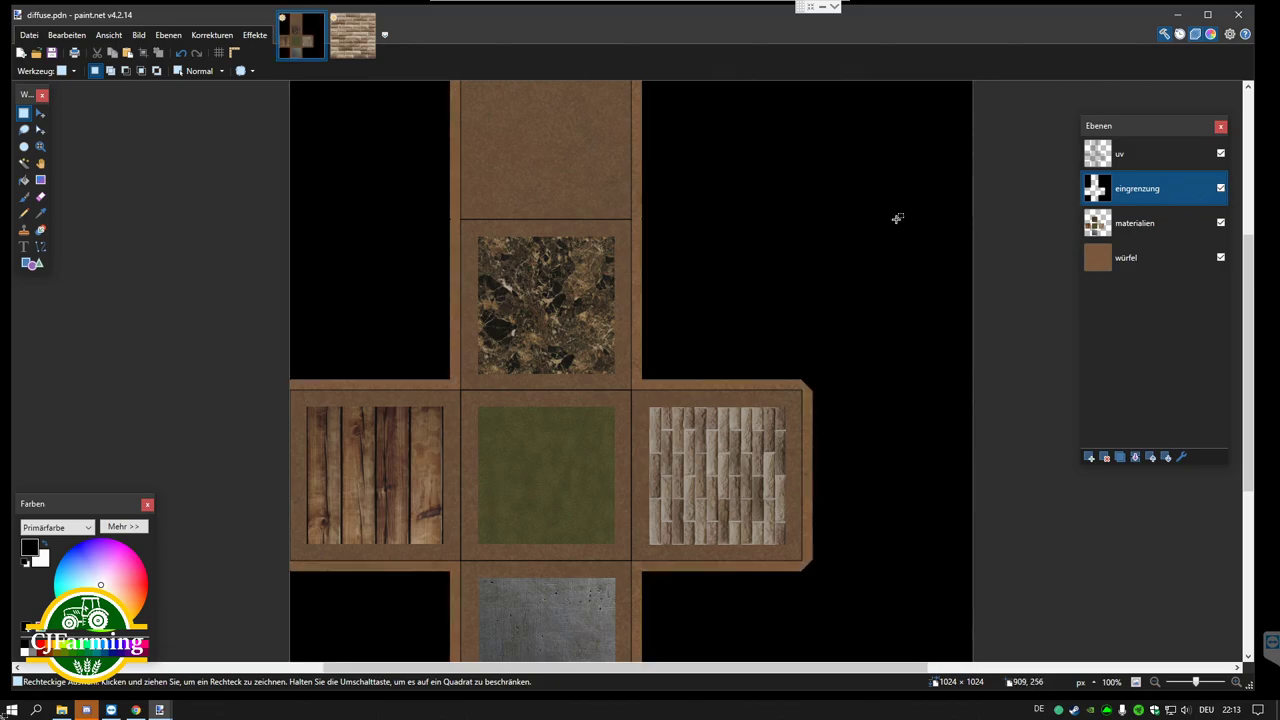
pyautogui.click(1135, 681)
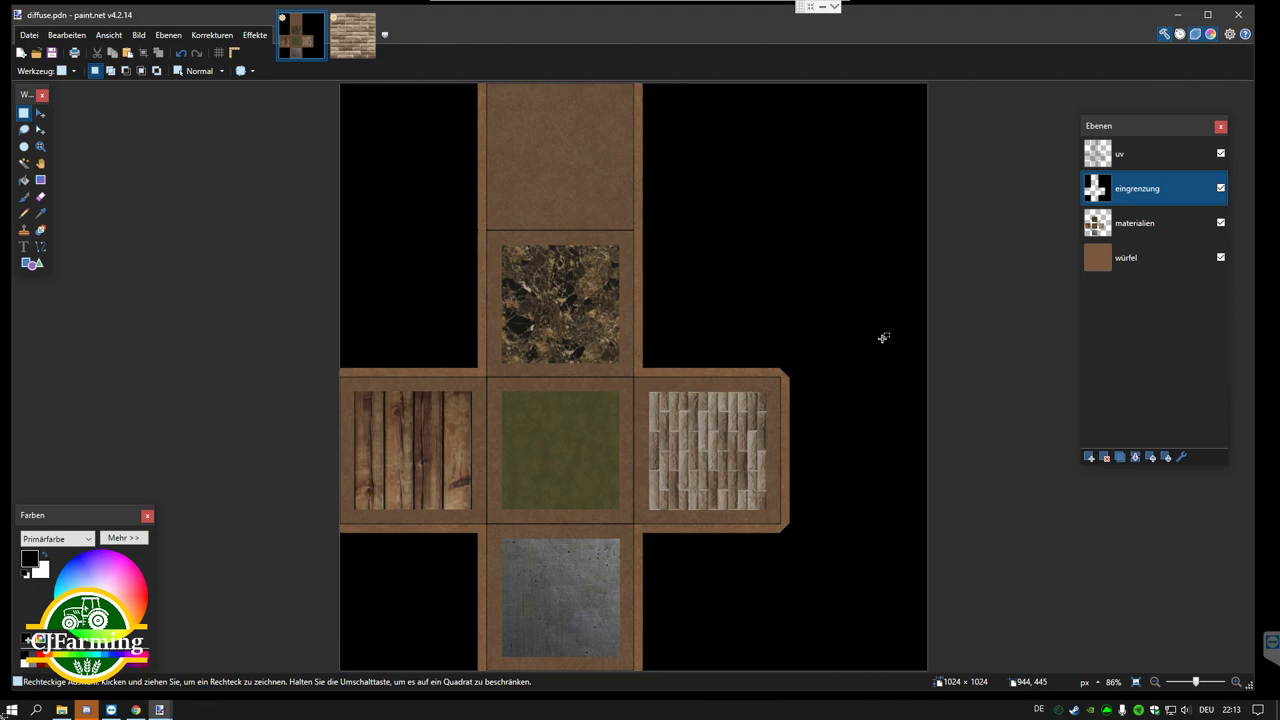
# Step: Compare the two layers, ending with eingrenzung visible and the uv grid hidden
pyautogui.click(1221, 154)
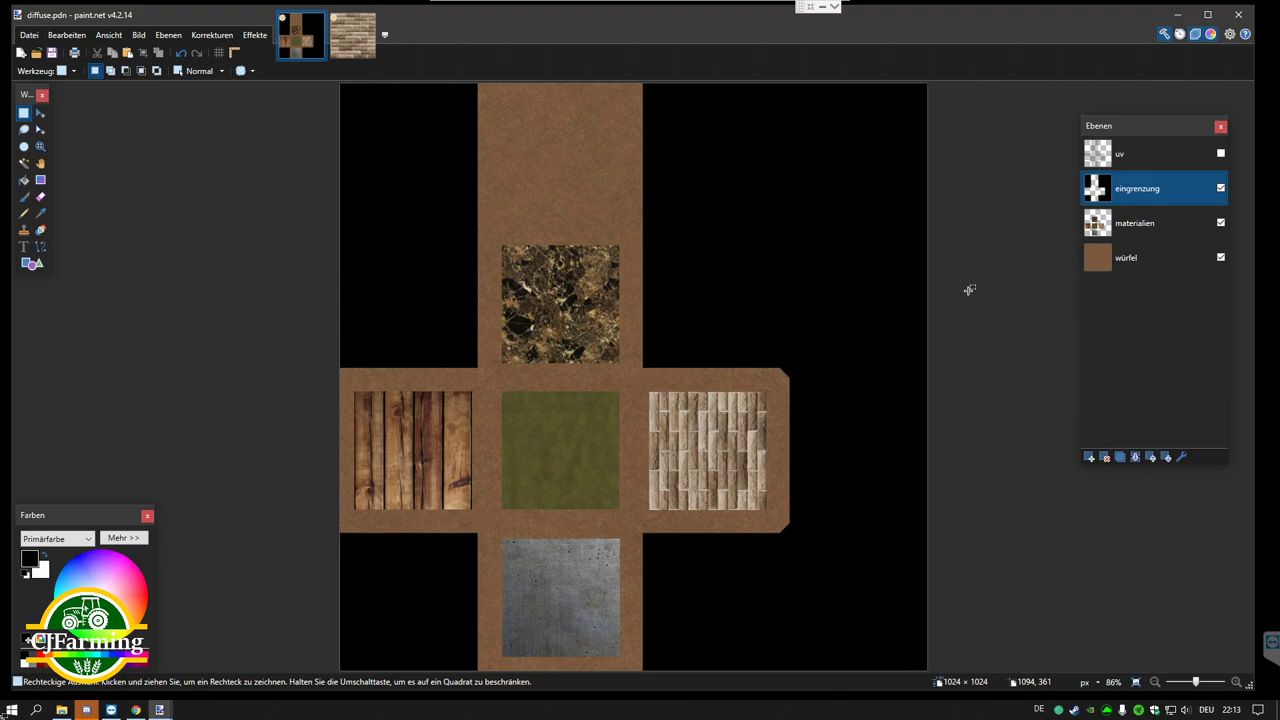
pyautogui.click(1221, 189)
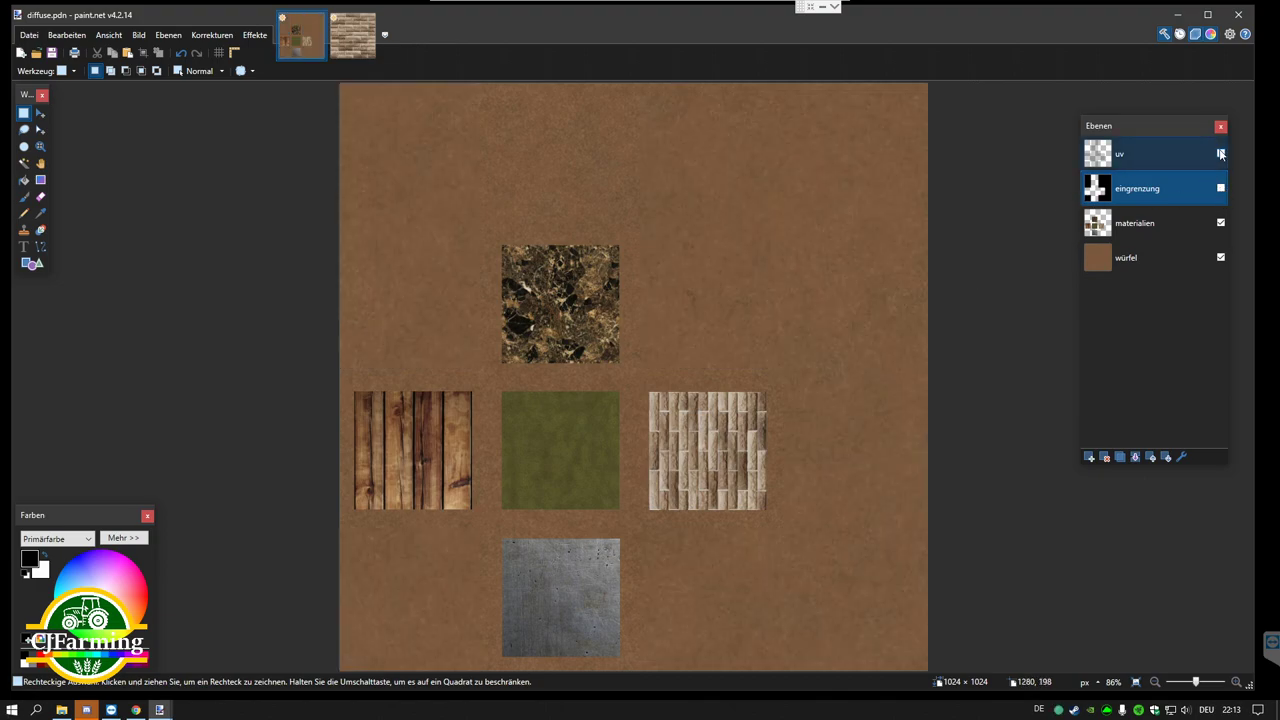
pyautogui.click(1221, 153)
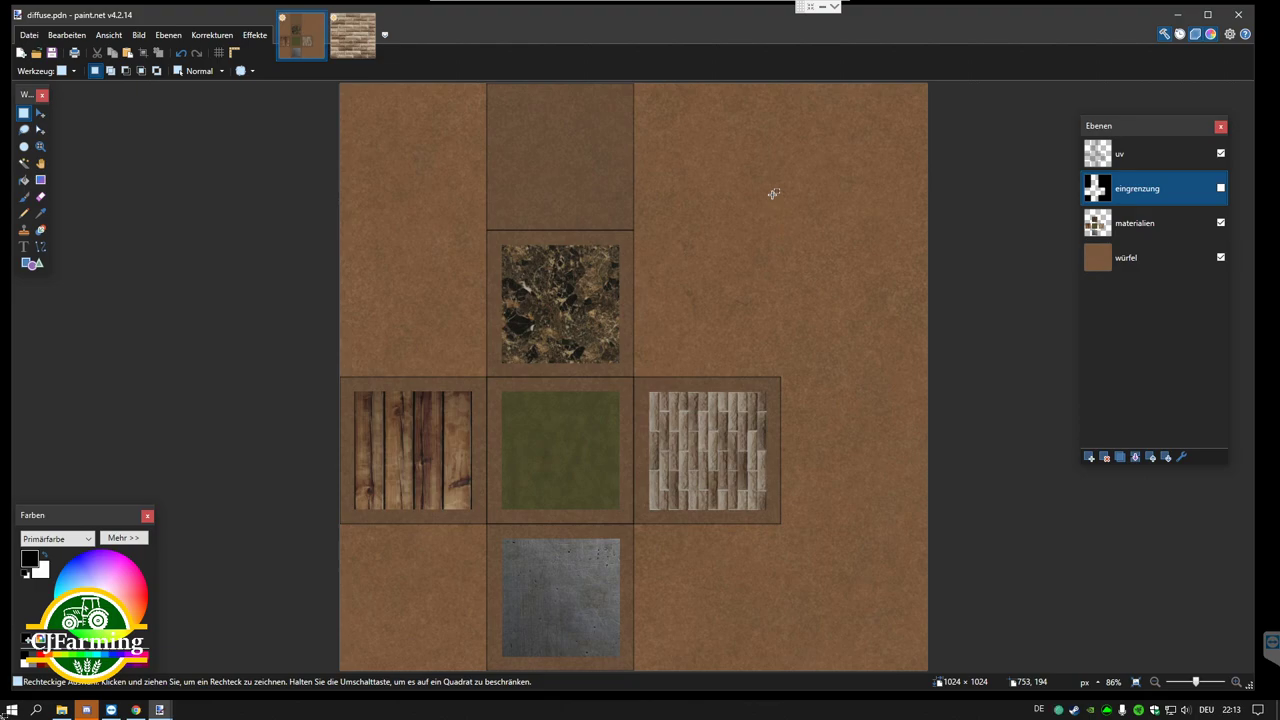
pyautogui.click(1221, 188)
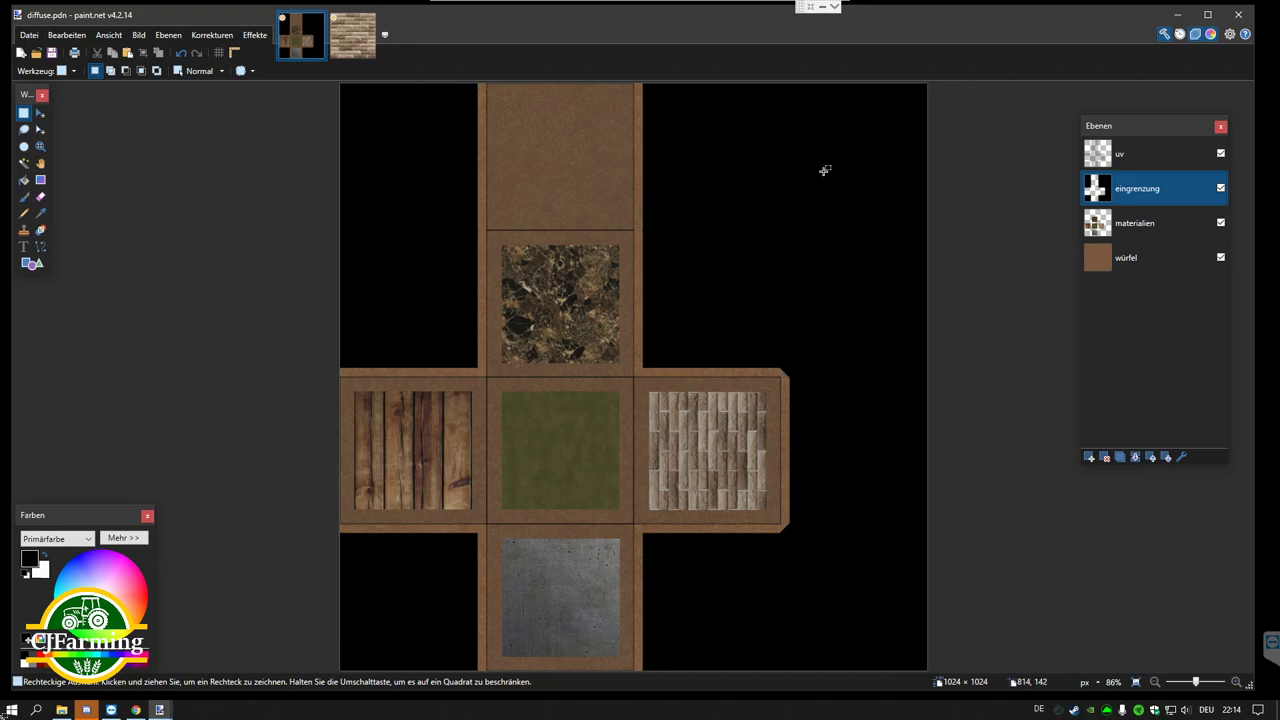
pyautogui.click(1138, 156)
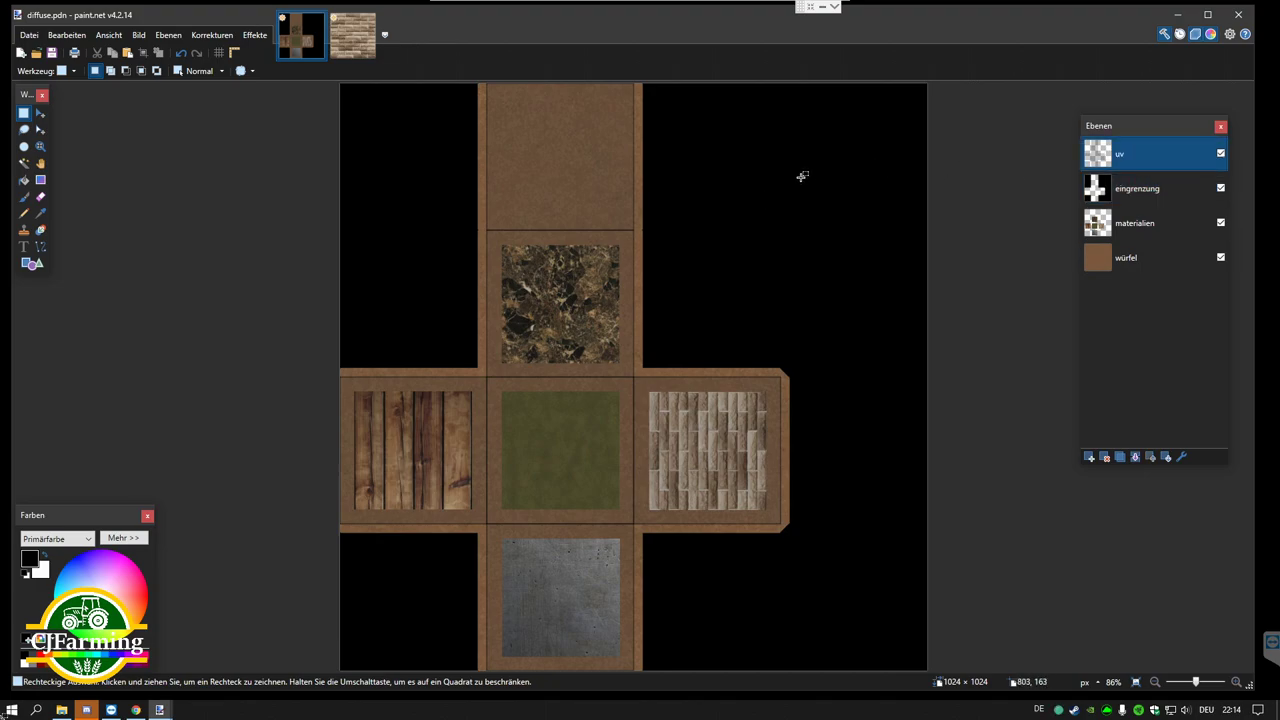
pyautogui.click(1220, 156)
pyautogui.click(1140, 189)
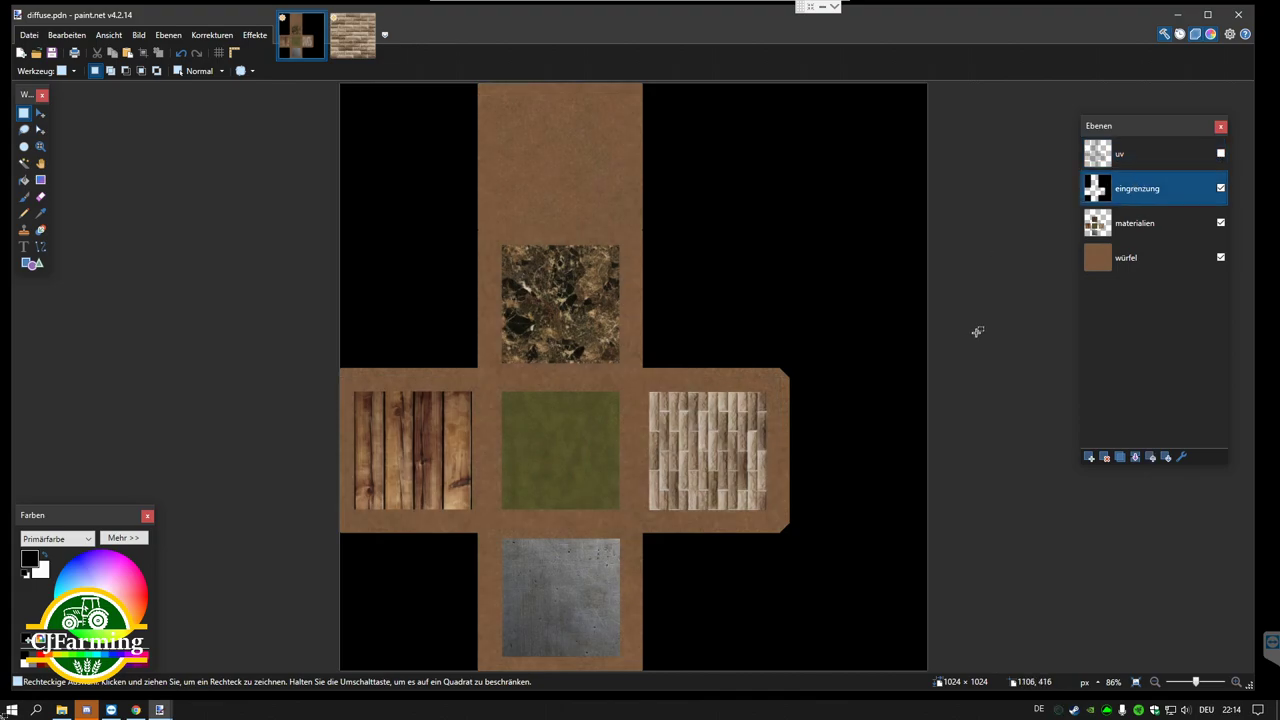
# Step: Merge eingrenzung down into würfel and delete the uv layer
pyautogui.click(1135, 457)
pyautogui.click(1135, 457)
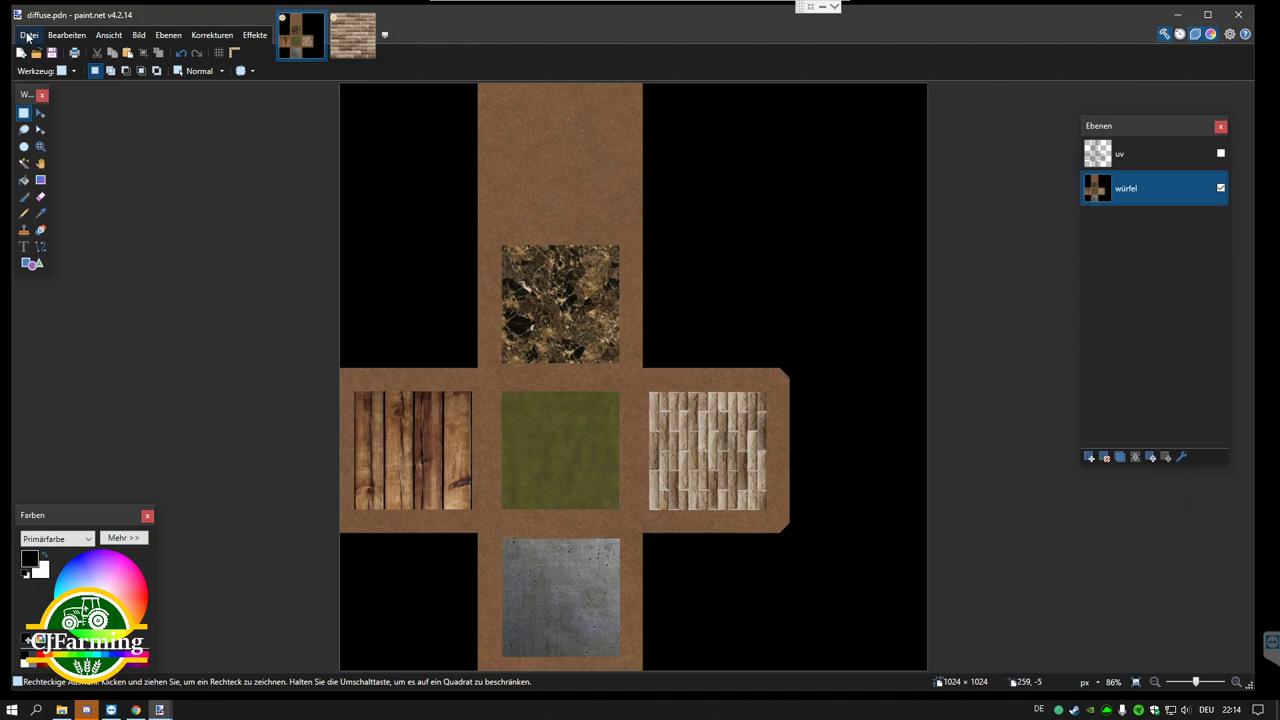
pyautogui.click(1160, 153)
pyautogui.click(1105, 457)
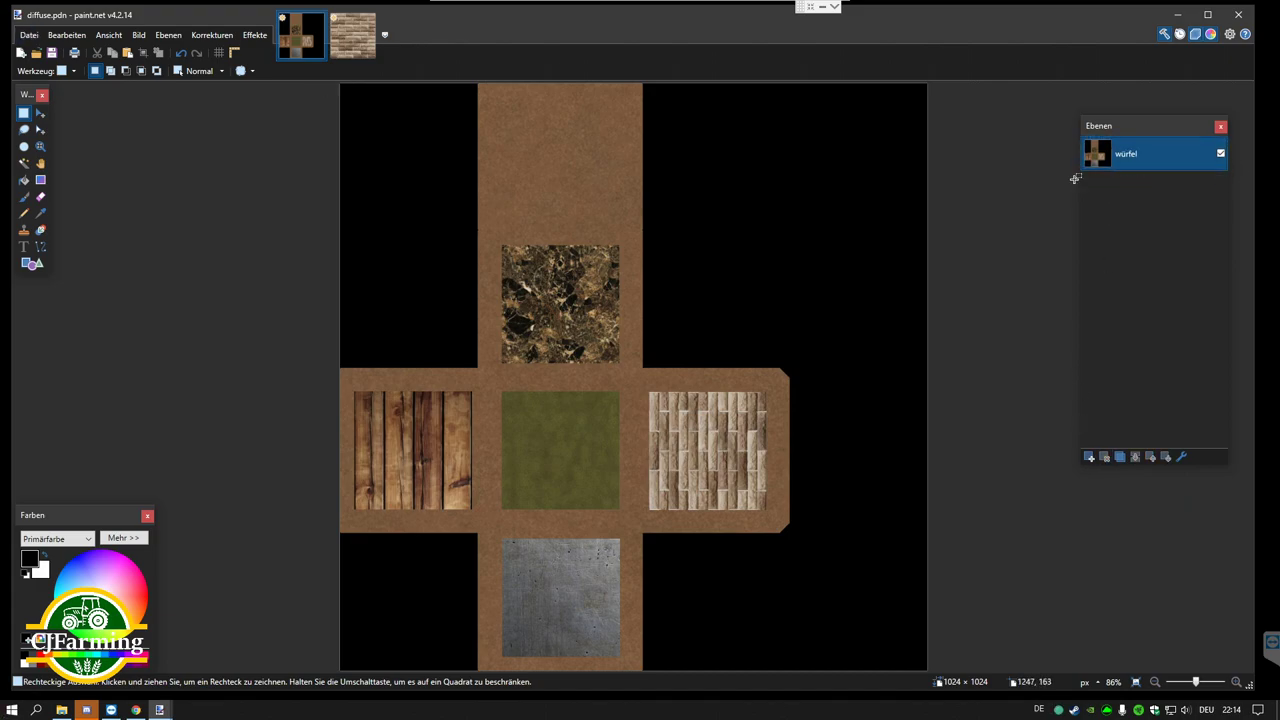
# Step: Start Save As in the textures folder, prefixing the file name with 'wuerfel_'
pyautogui.click(29, 35)
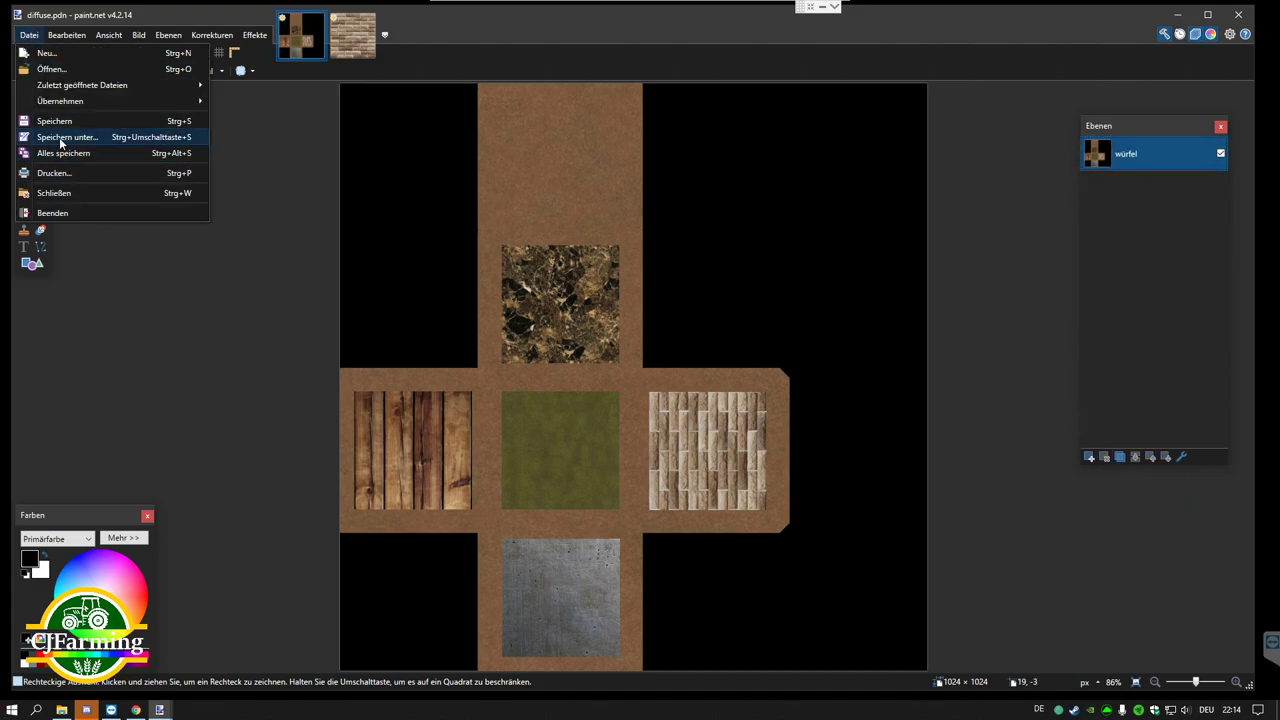
pyautogui.click(59, 137)
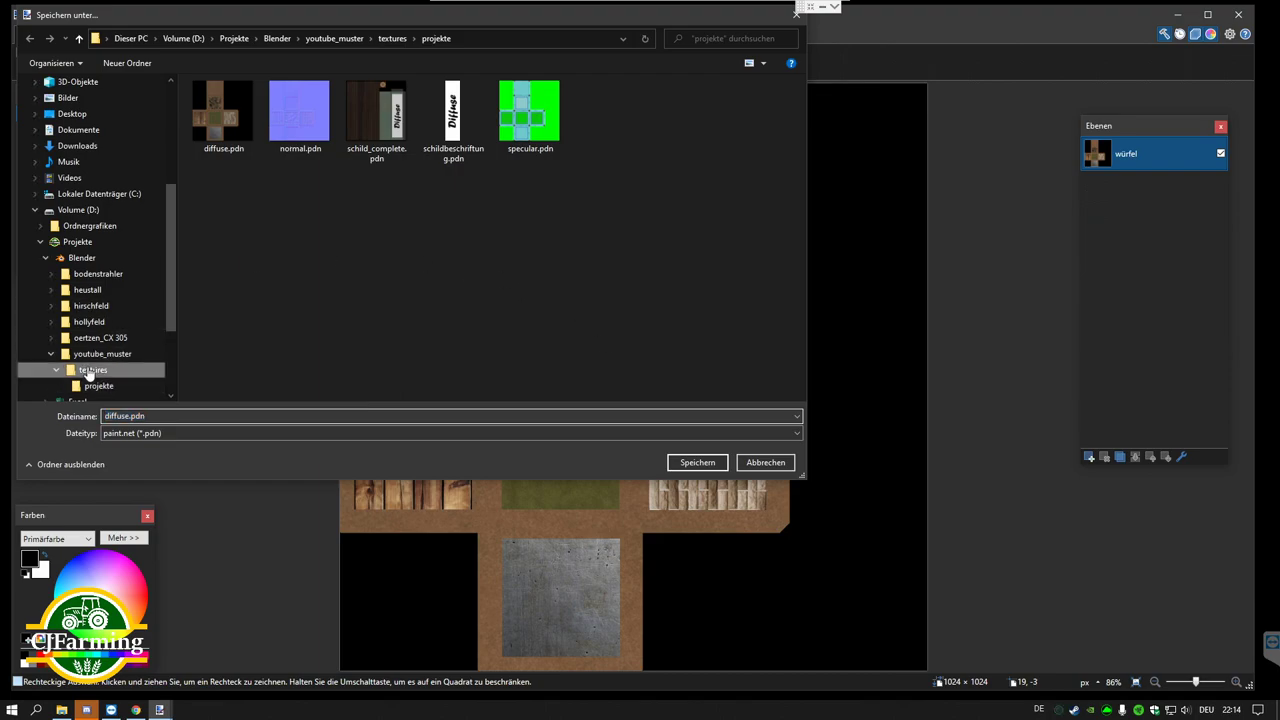
pyautogui.click(88, 370)
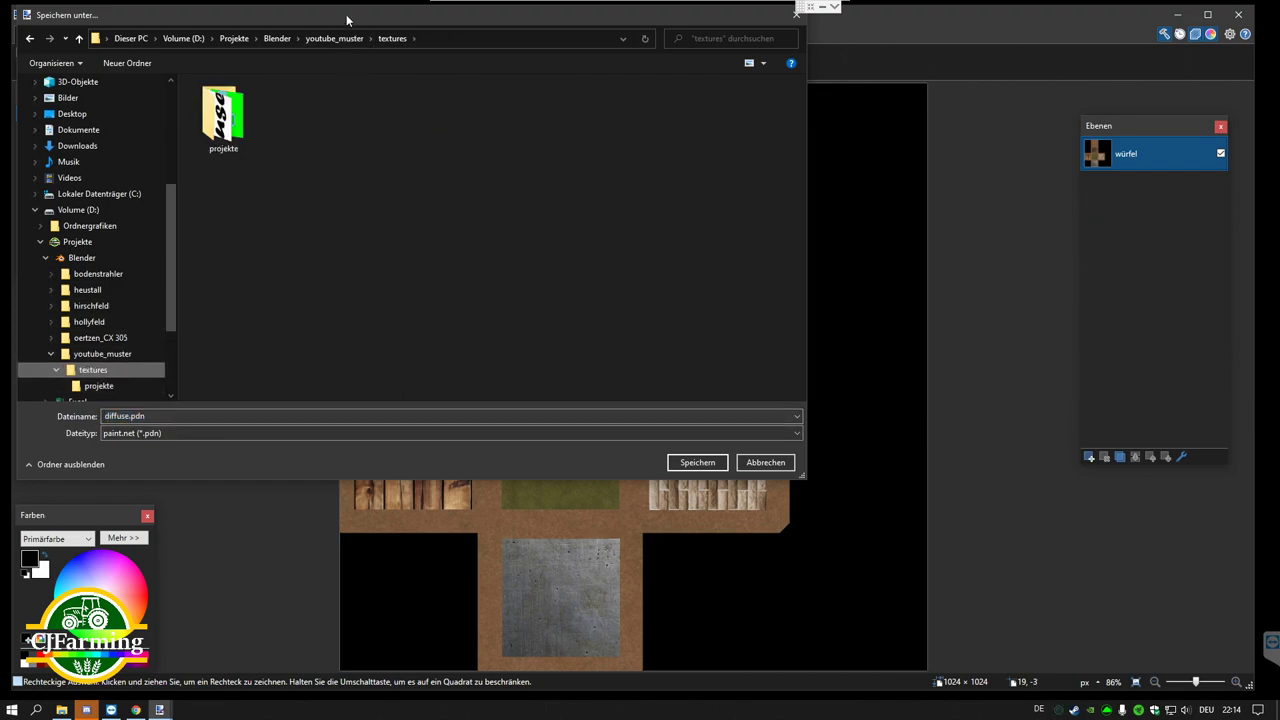
pyautogui.moveTo(346, 14); pyautogui.dragTo(536, 74)
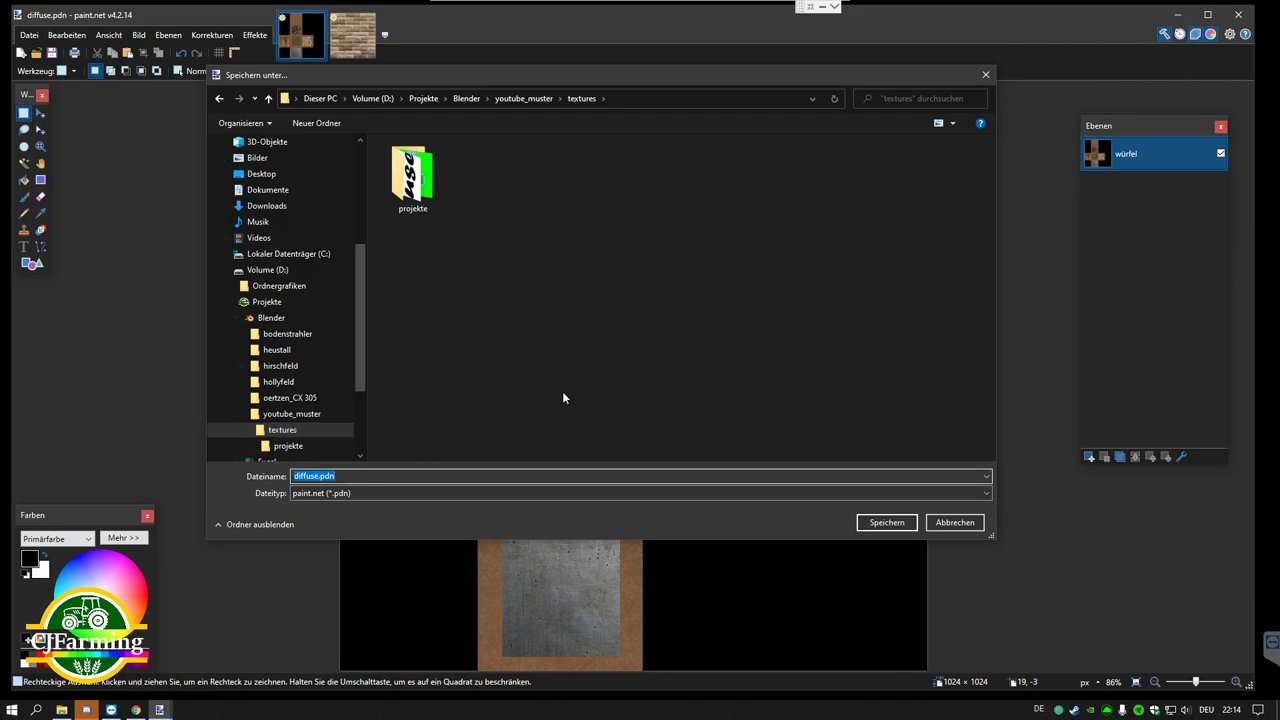
pyautogui.press('End')
pyautogui.press('BackSpace')
pyautogui.press('BackSpace')
pyautogui.press('BackSpace')
pyautogui.press('BackSpace')
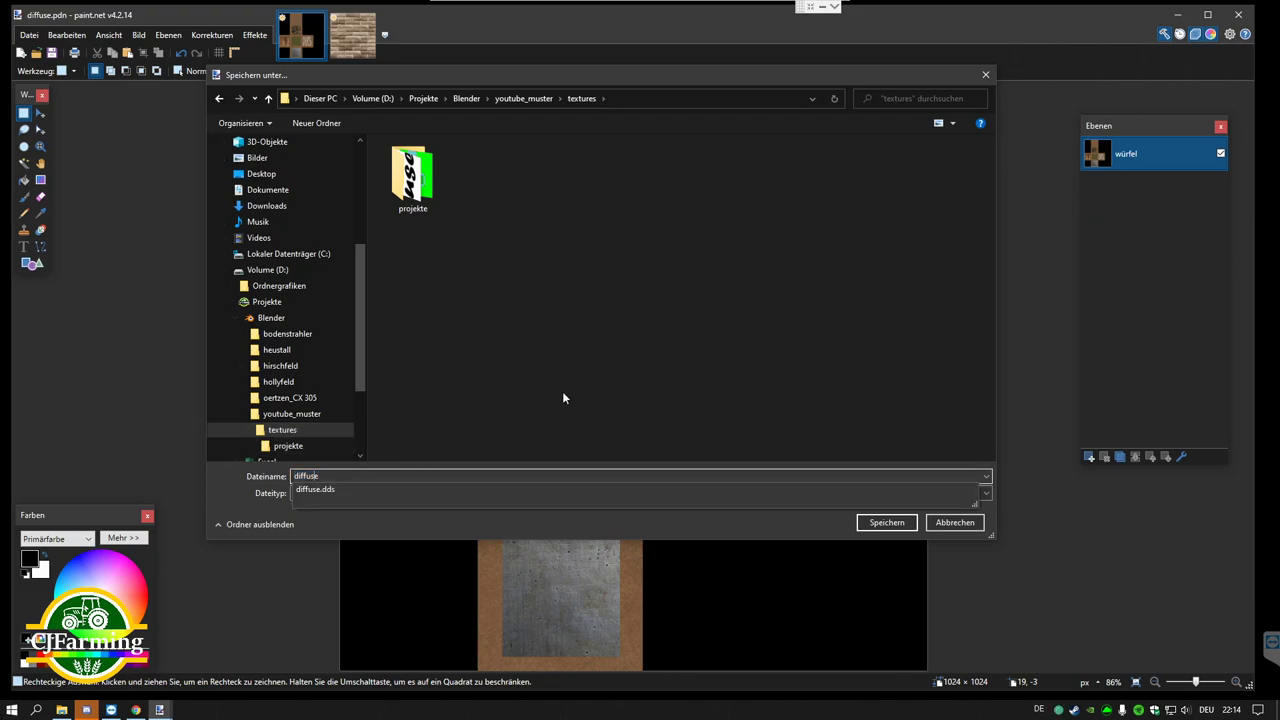
pyautogui.write('wu')
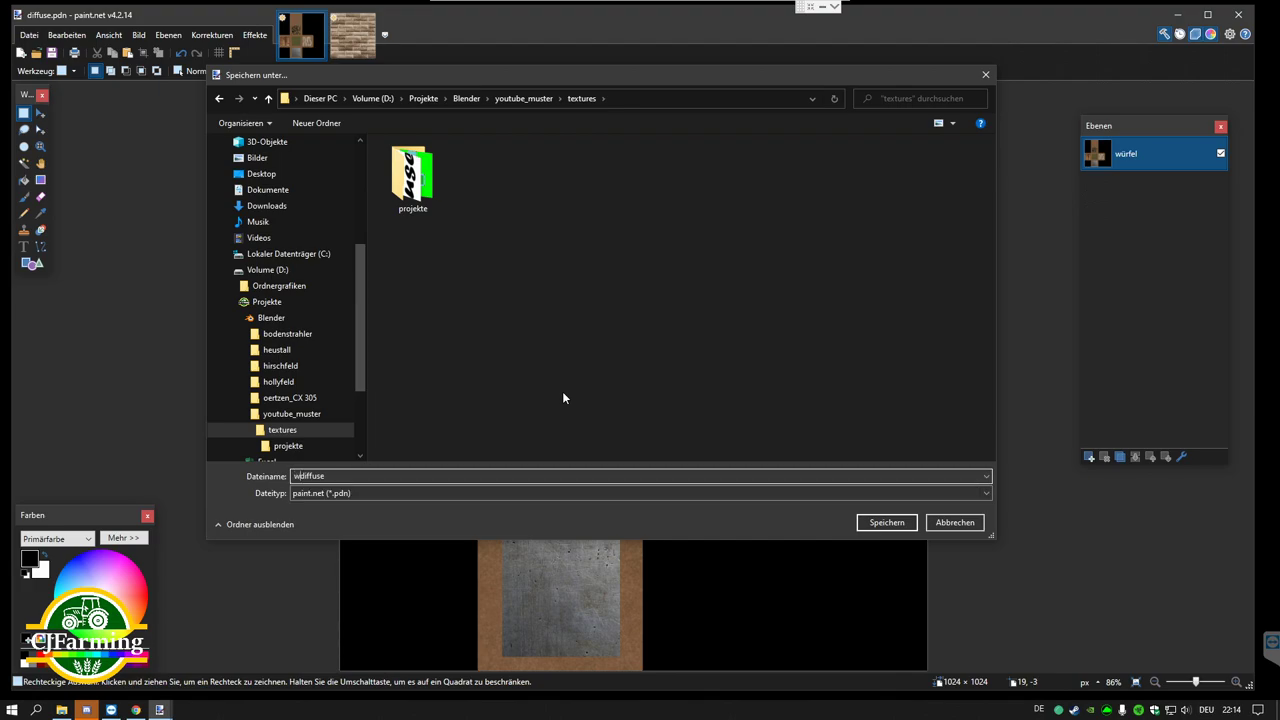
pyautogui.write('erfel_')
# Step: Save as DirectDraw-Oberfläche (DDS) named 'muster' to reach the DDS settings
pyautogui.click(431, 493)
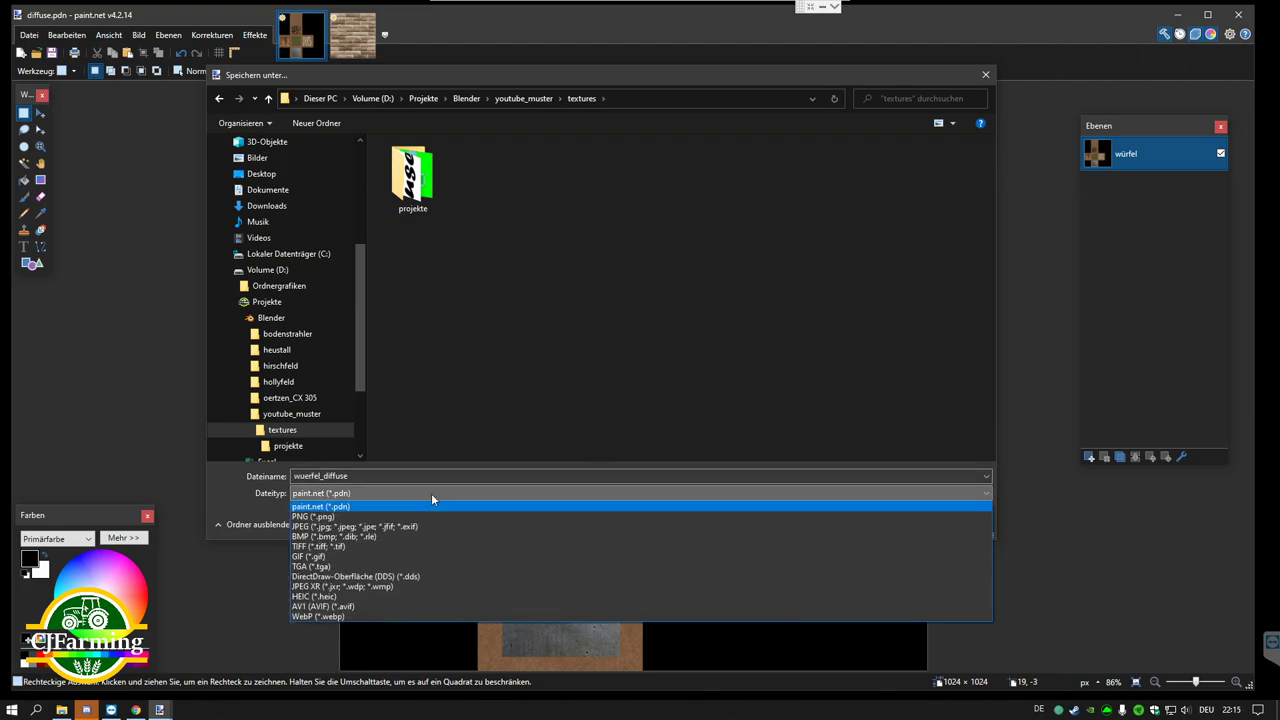
pyautogui.click(400, 576)
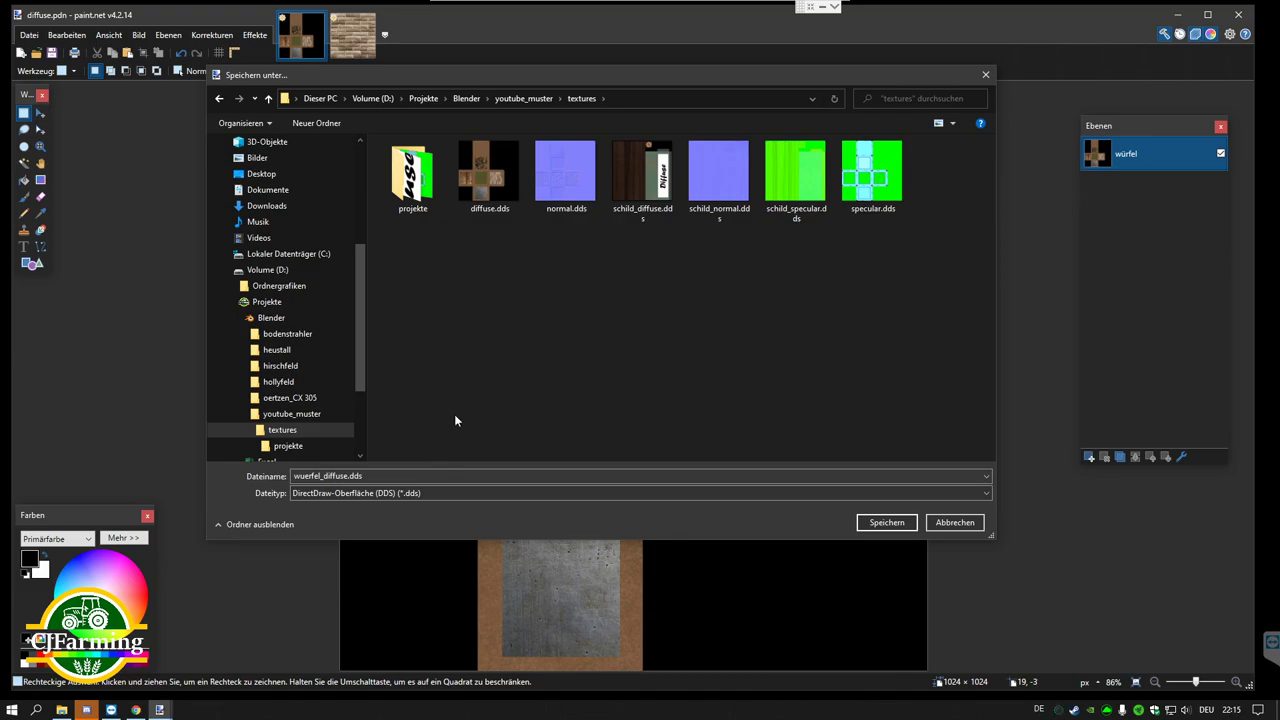
pyautogui.click(377, 476)
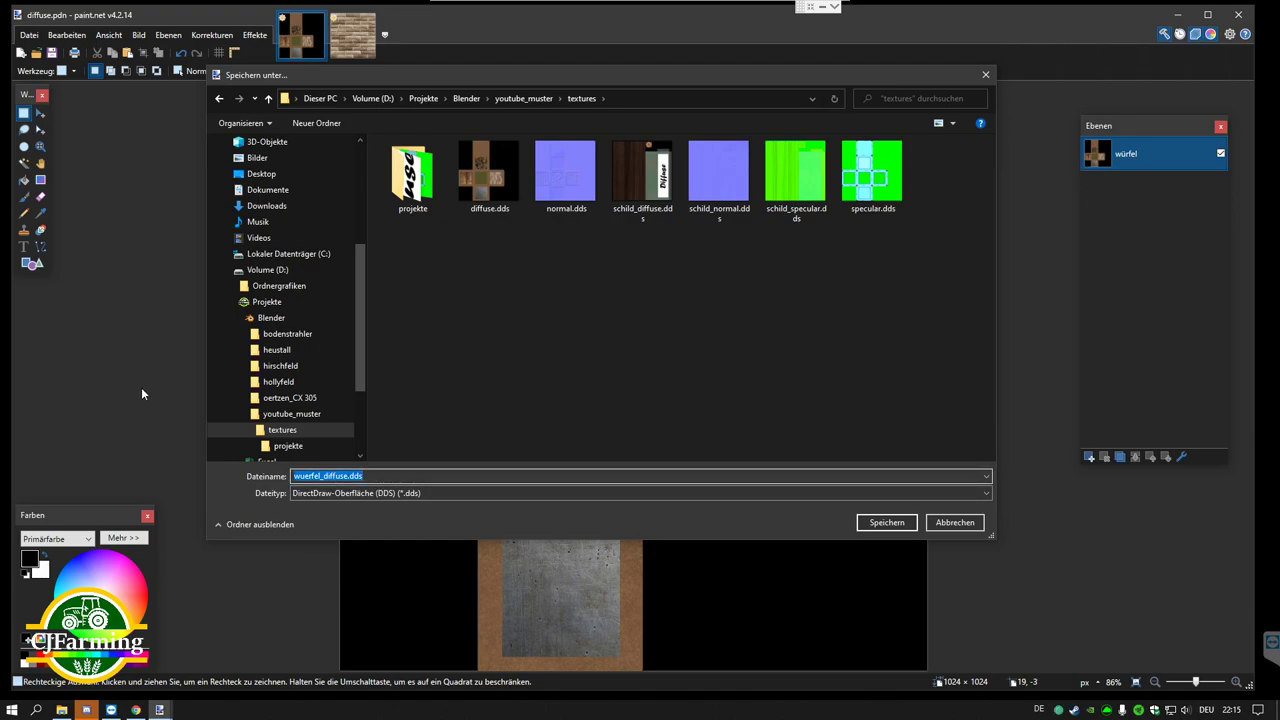
pyautogui.write('muster')
pyautogui.click(872, 522)
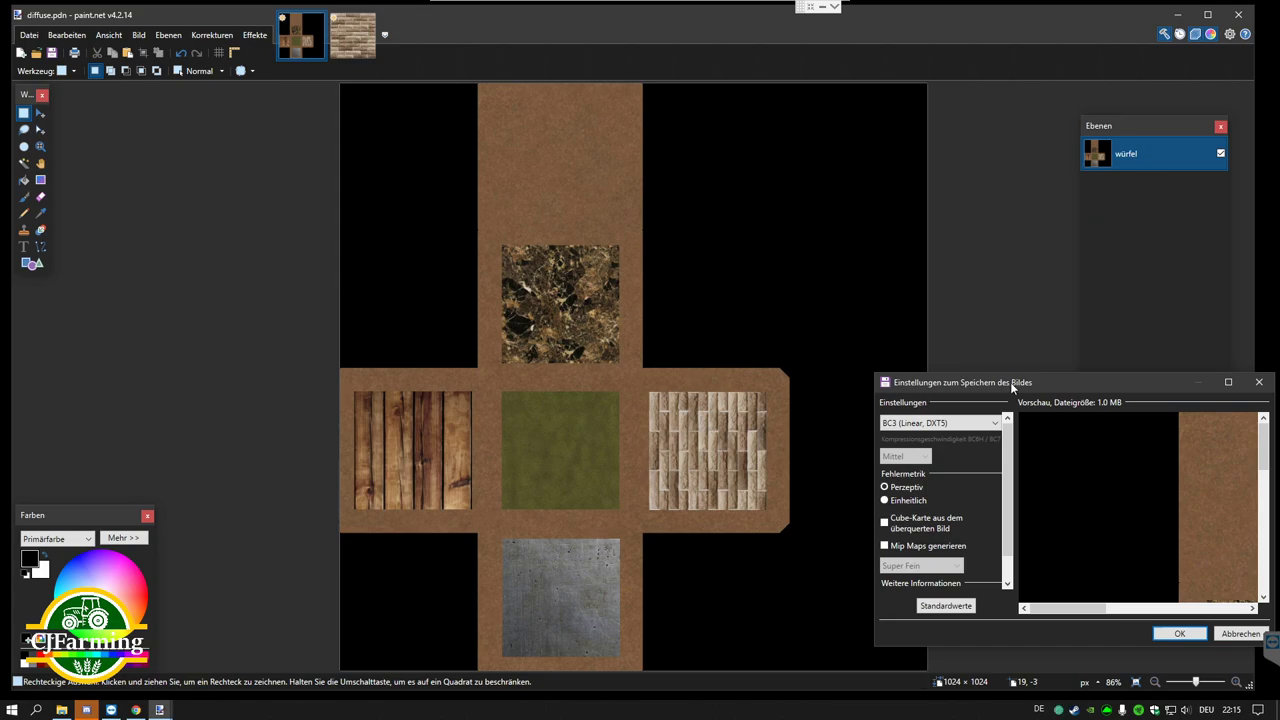
# Step: Enlarge the DDS settings window and choose BC1 (Linear, DXT1), giving 512.1 KB
pyautogui.moveTo(1009, 384); pyautogui.dragTo(470, 148)
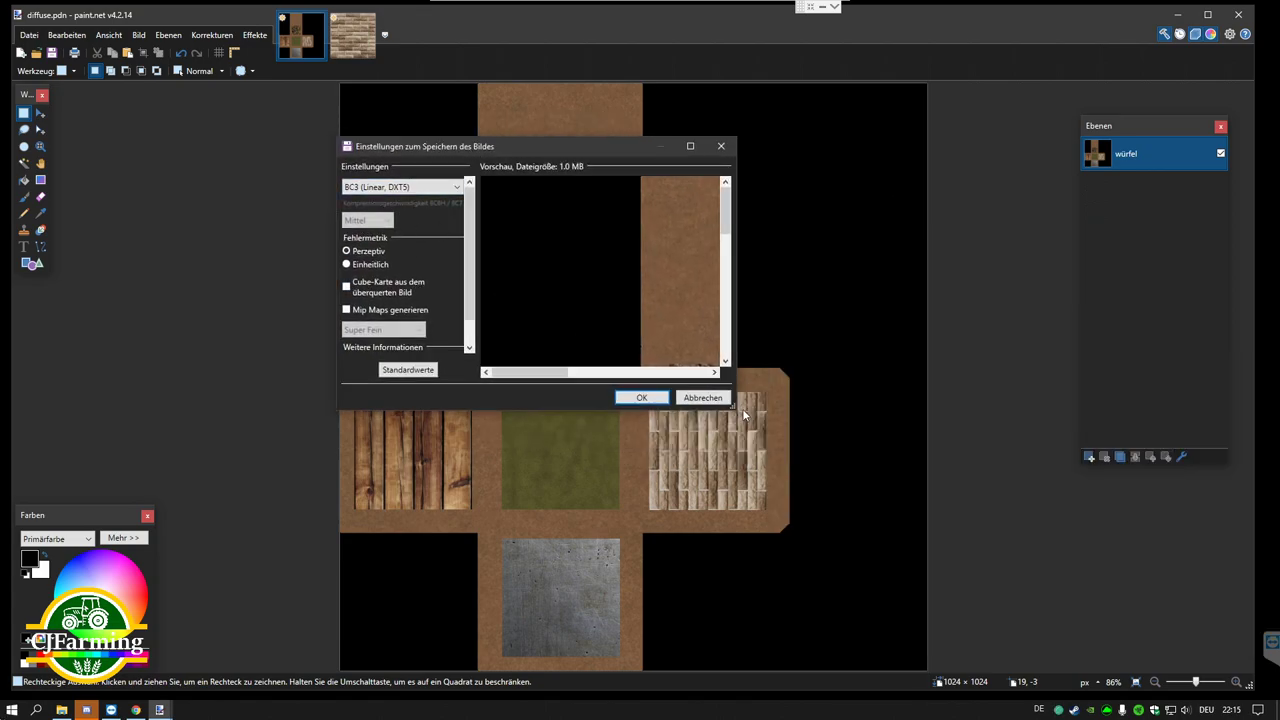
pyautogui.moveTo(732, 403); pyautogui.dragTo(884, 545)
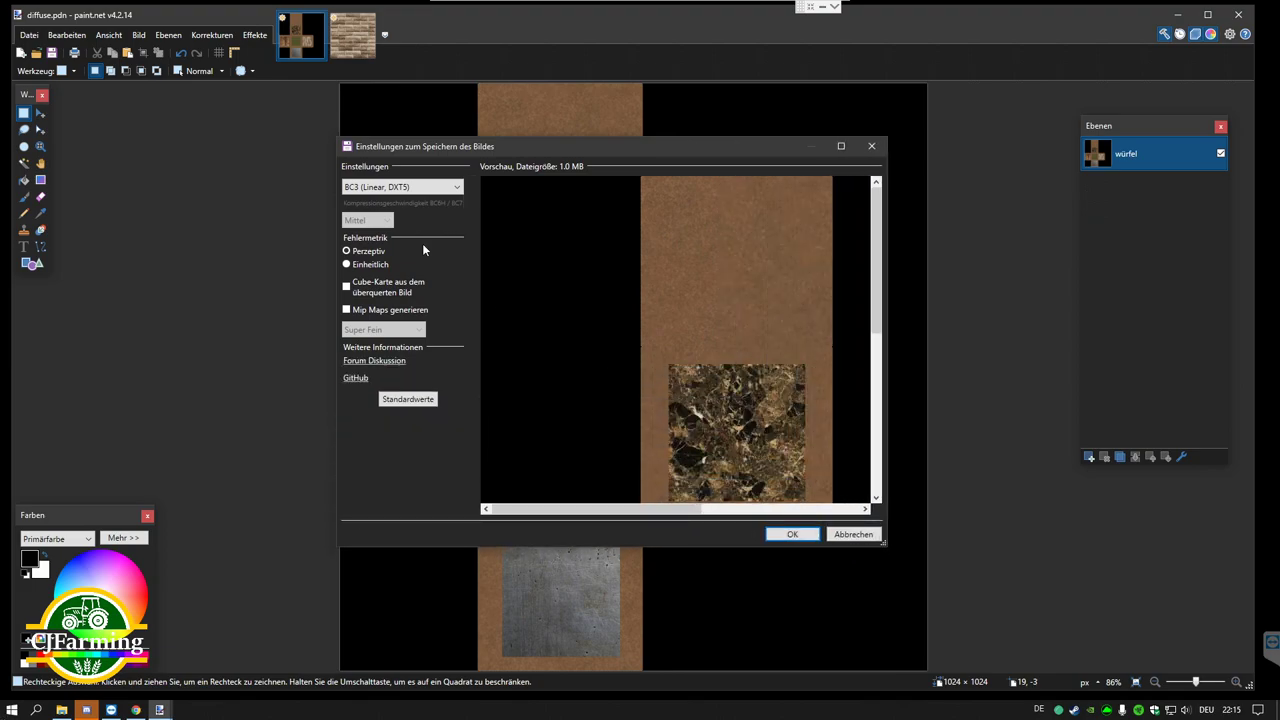
pyautogui.moveTo(458, 150); pyautogui.dragTo(449, 153)
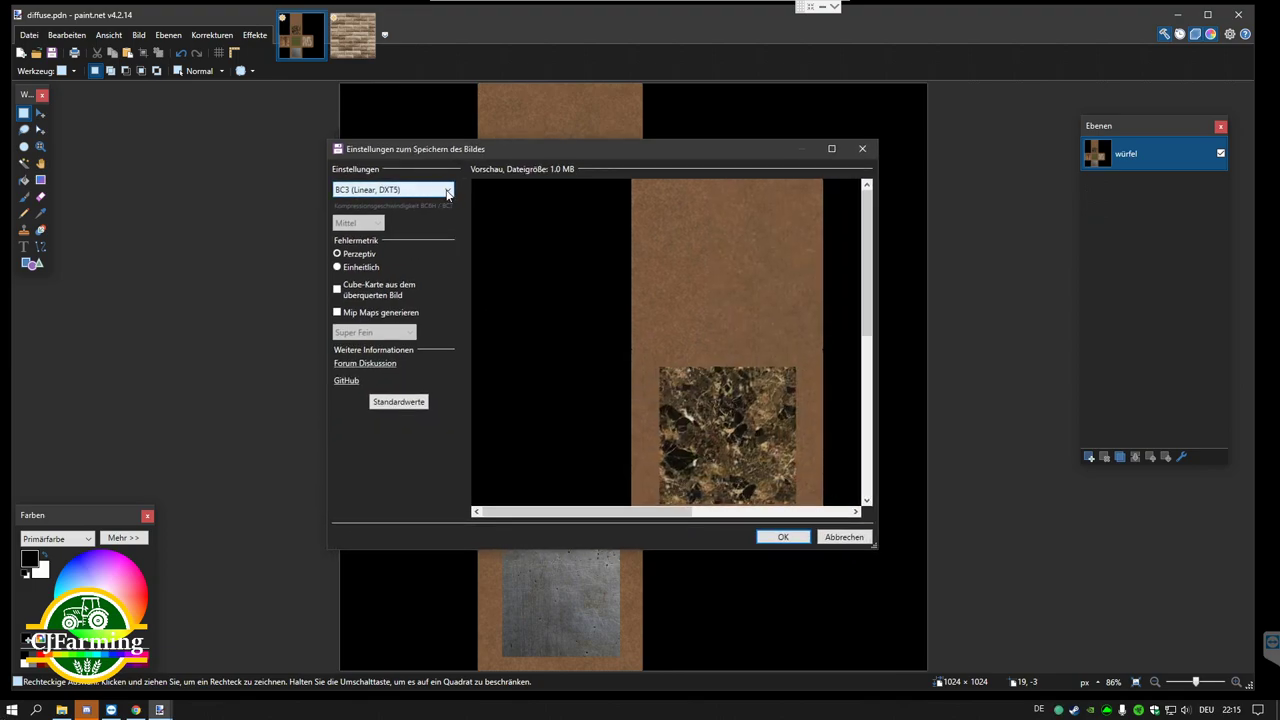
pyautogui.click(448, 191)
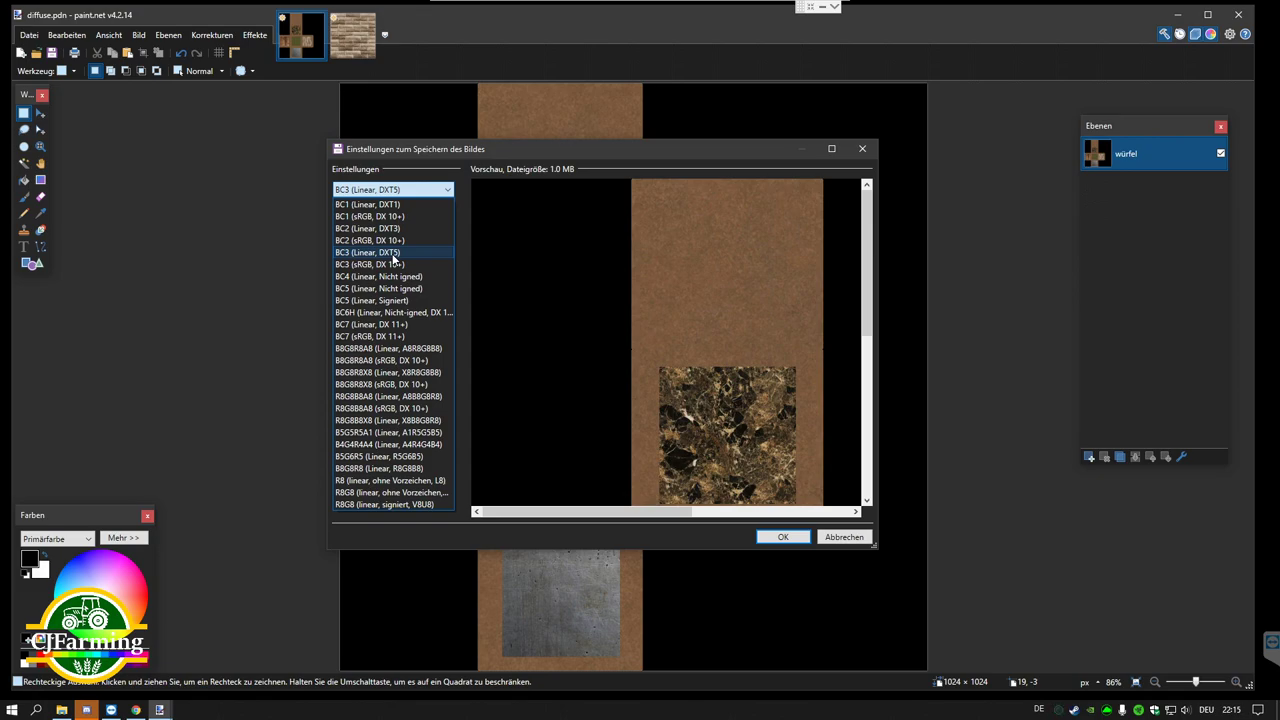
pyautogui.click(381, 206)
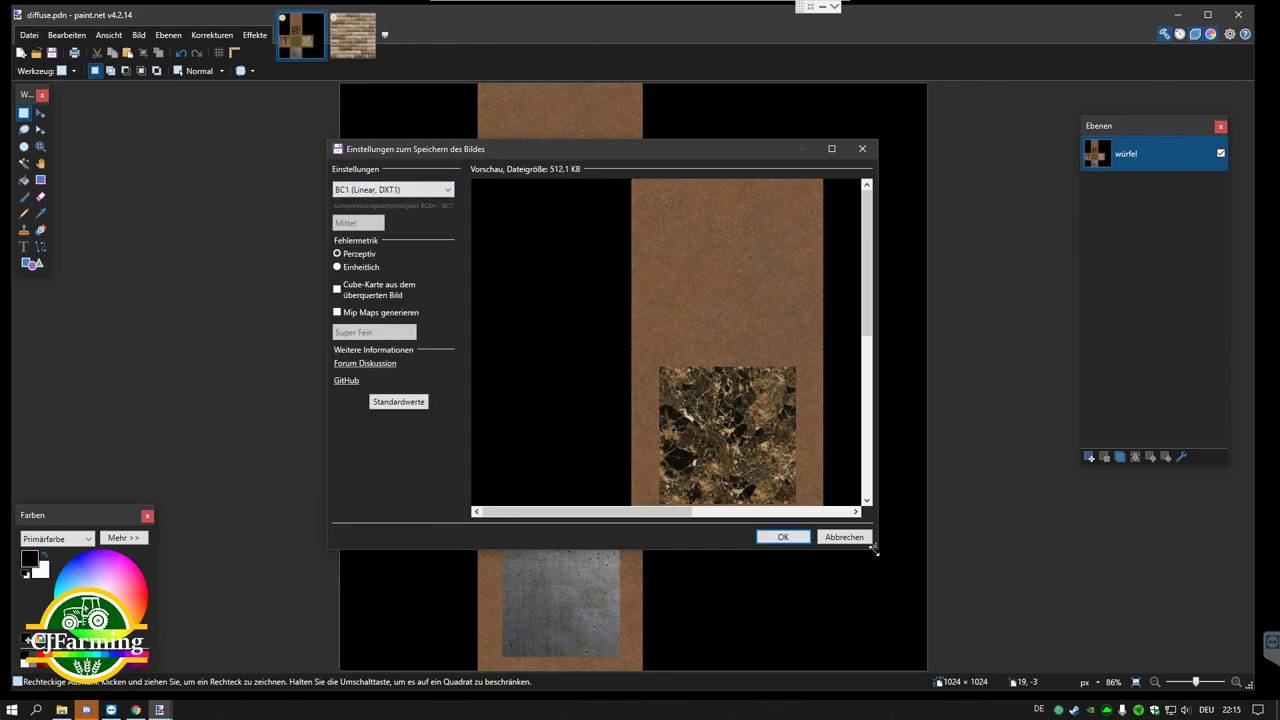
pyautogui.moveTo(874, 548); pyautogui.dragTo(987, 642)
pyautogui.scroll(-1, 797, 417)
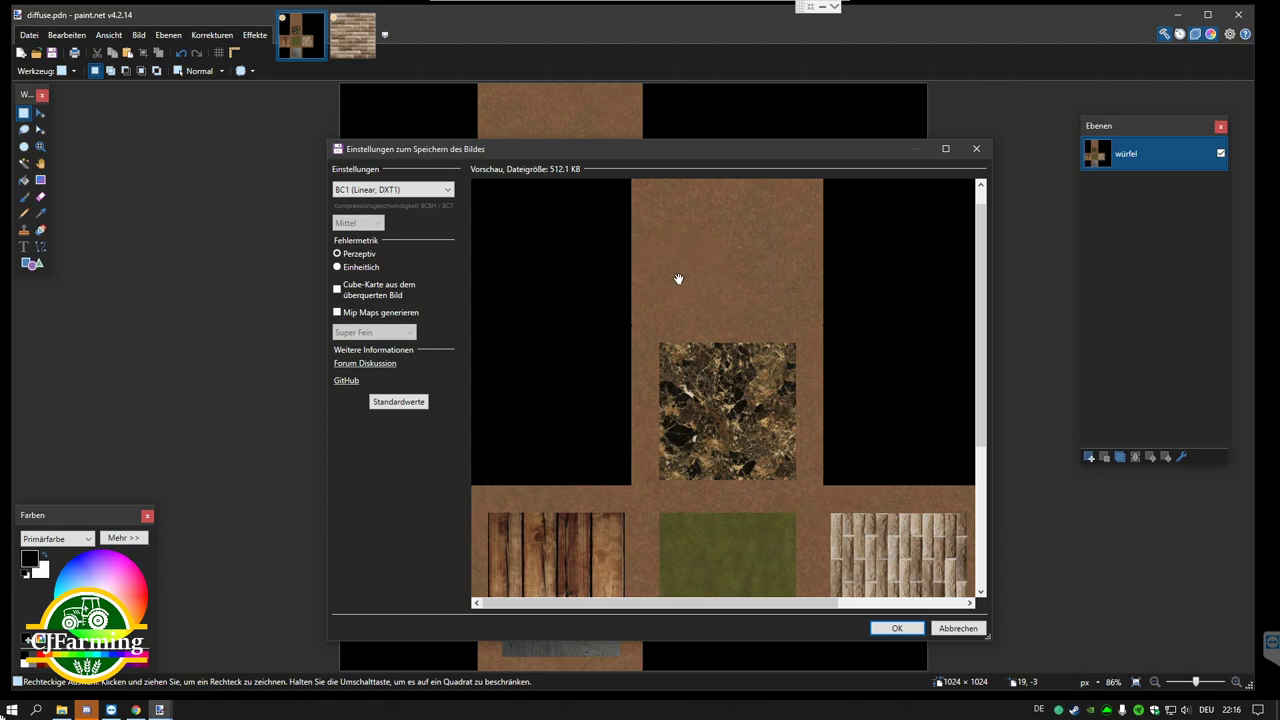
# Step: Try BC2 (Linear, DXT3), revert to BC3 (Linear, DXT5), then close the DDS settings unsaved
pyautogui.click(447, 192)
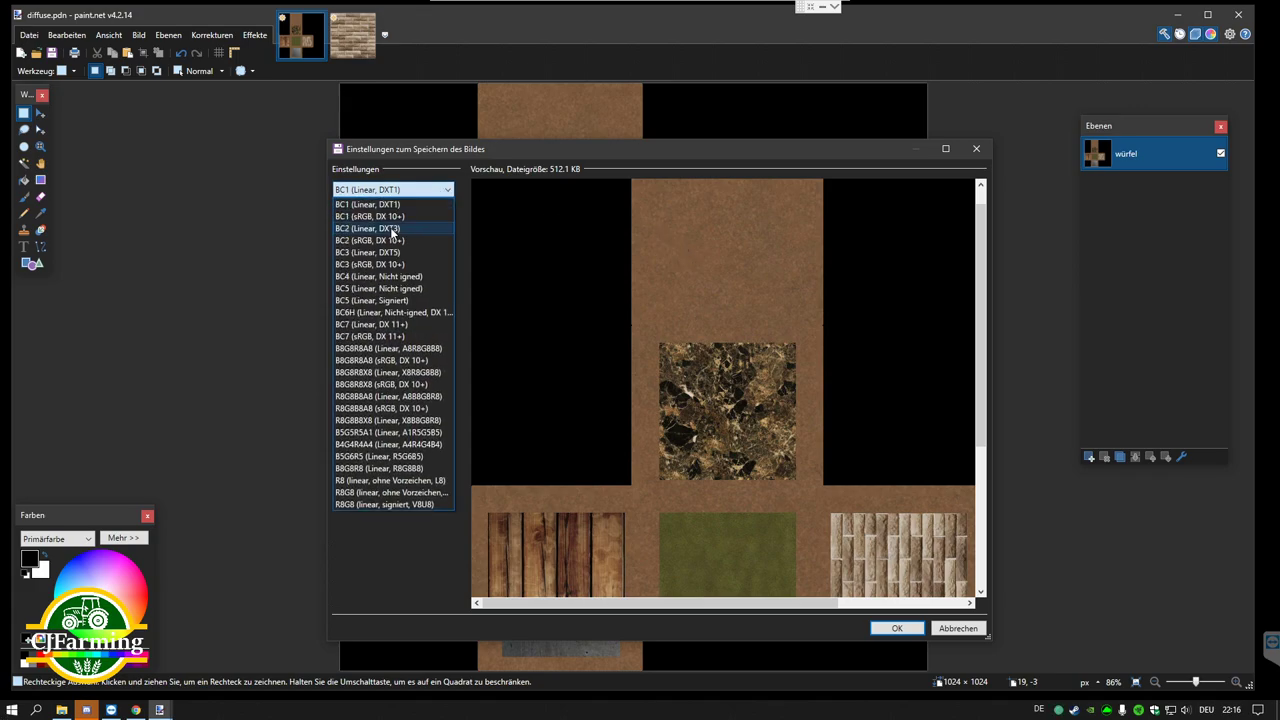
pyautogui.click(393, 229)
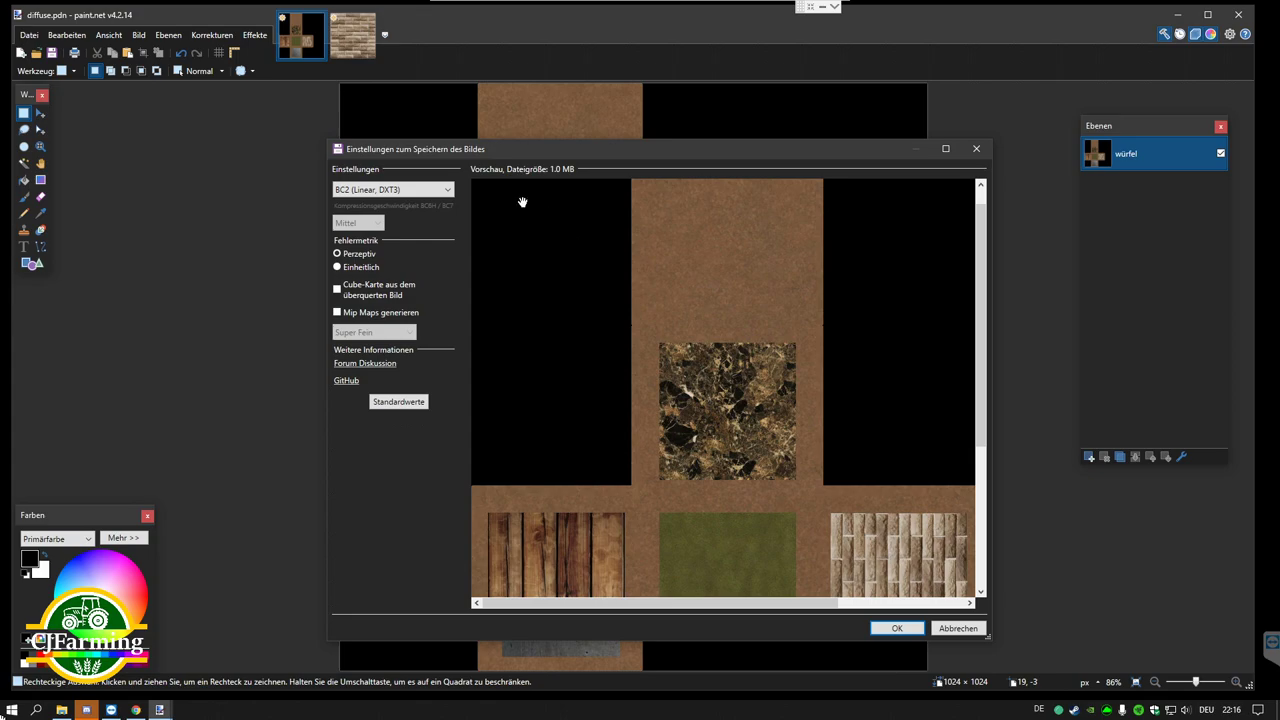
pyautogui.click(400, 189)
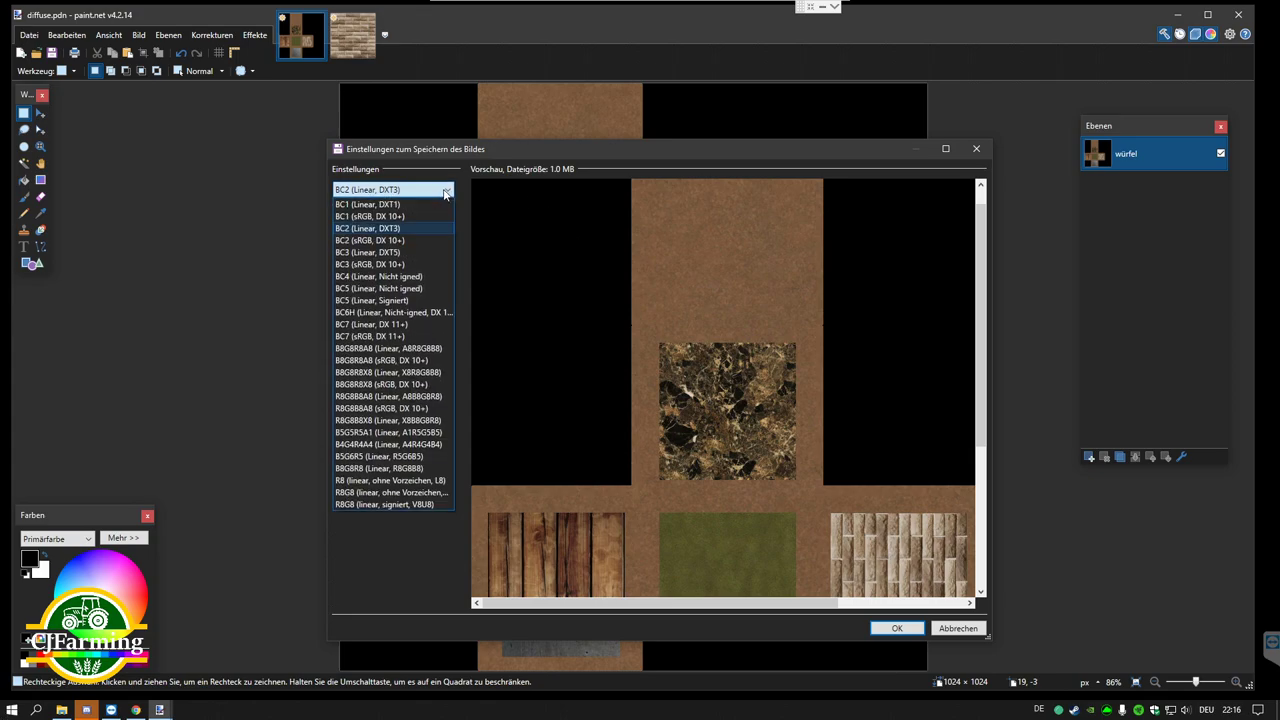
pyautogui.click(398, 252)
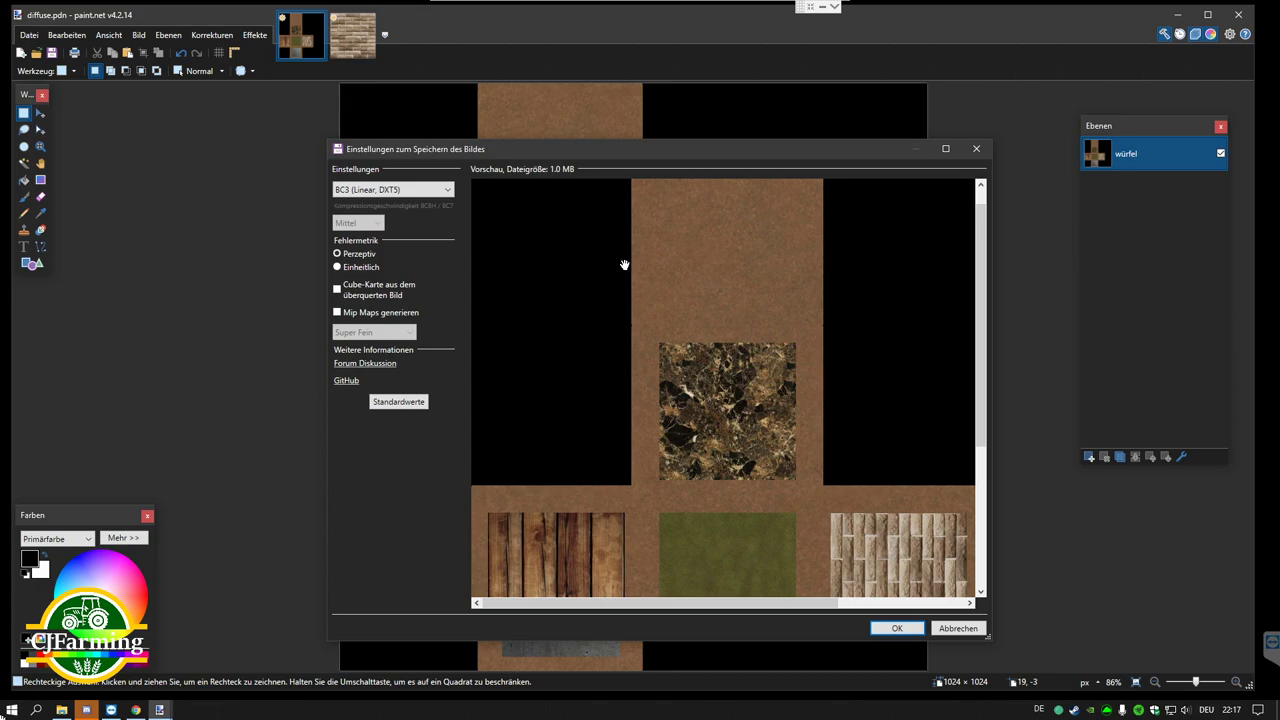
pyautogui.click(977, 150)
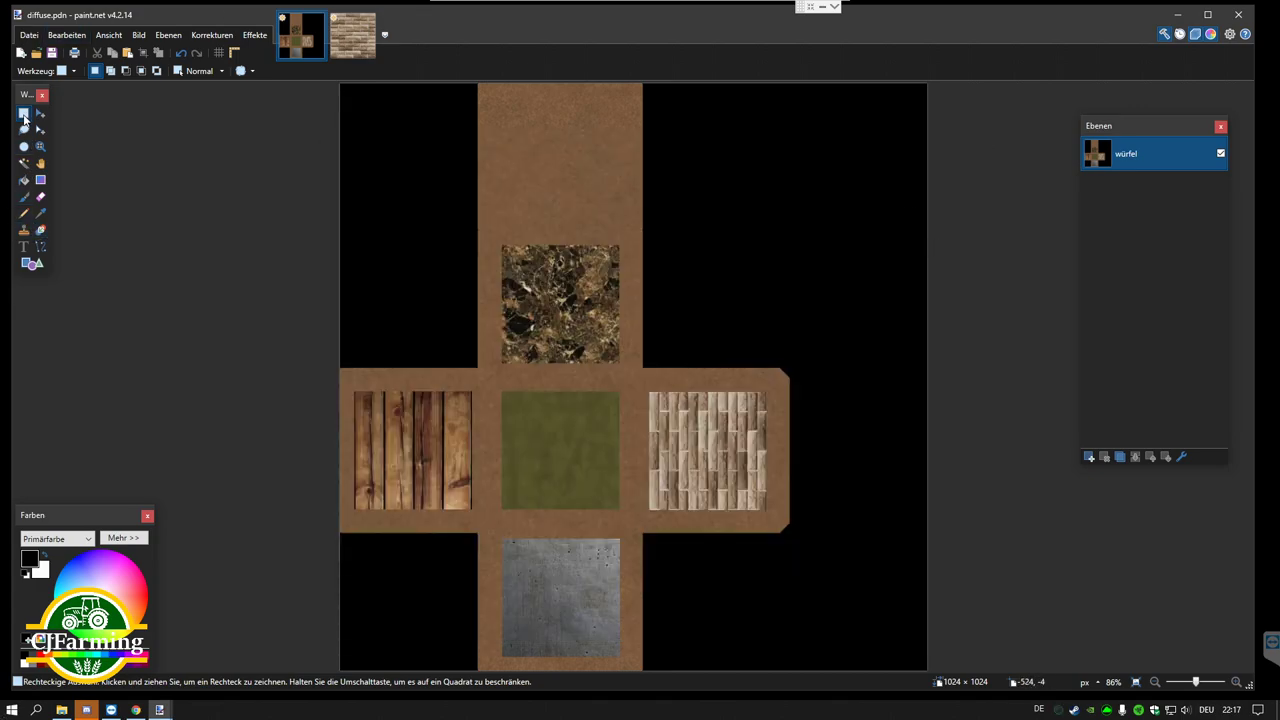
# Step: Delete a square on the top brown flap above the marble, then zoom in
pyautogui.moveTo(500, 119); pyautogui.dragTo(600, 224)
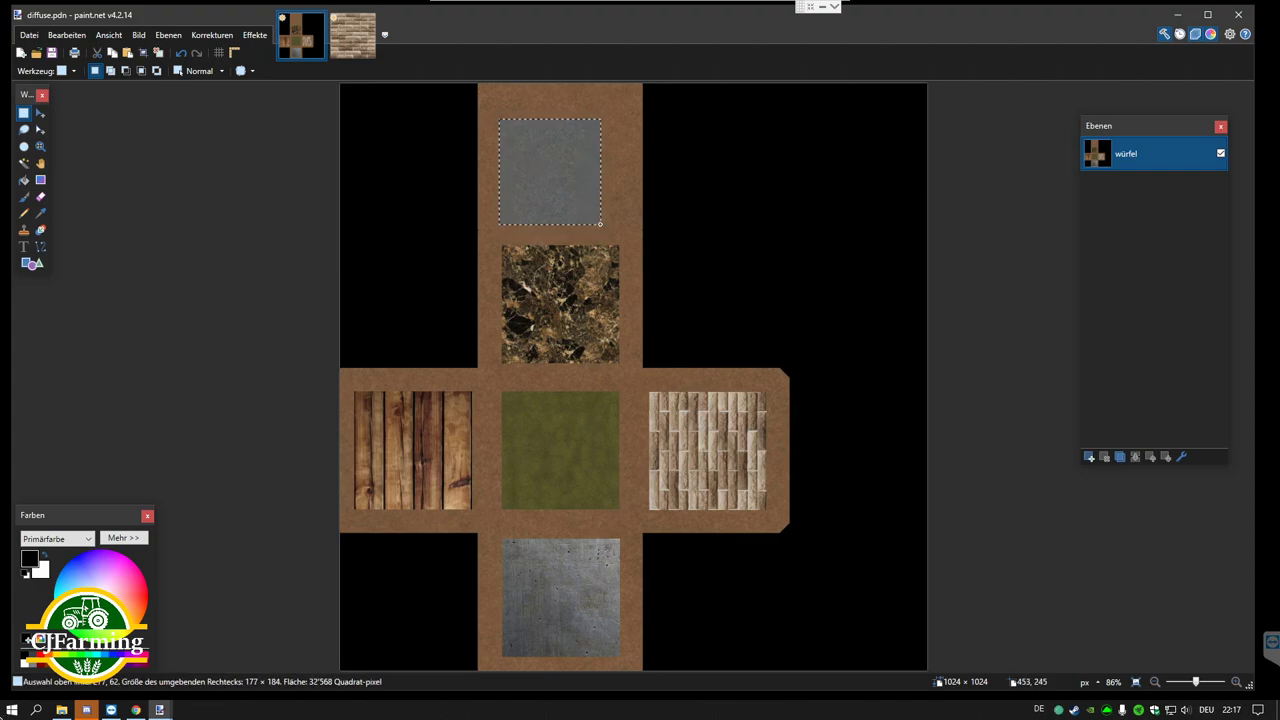
pyautogui.press('Delete')
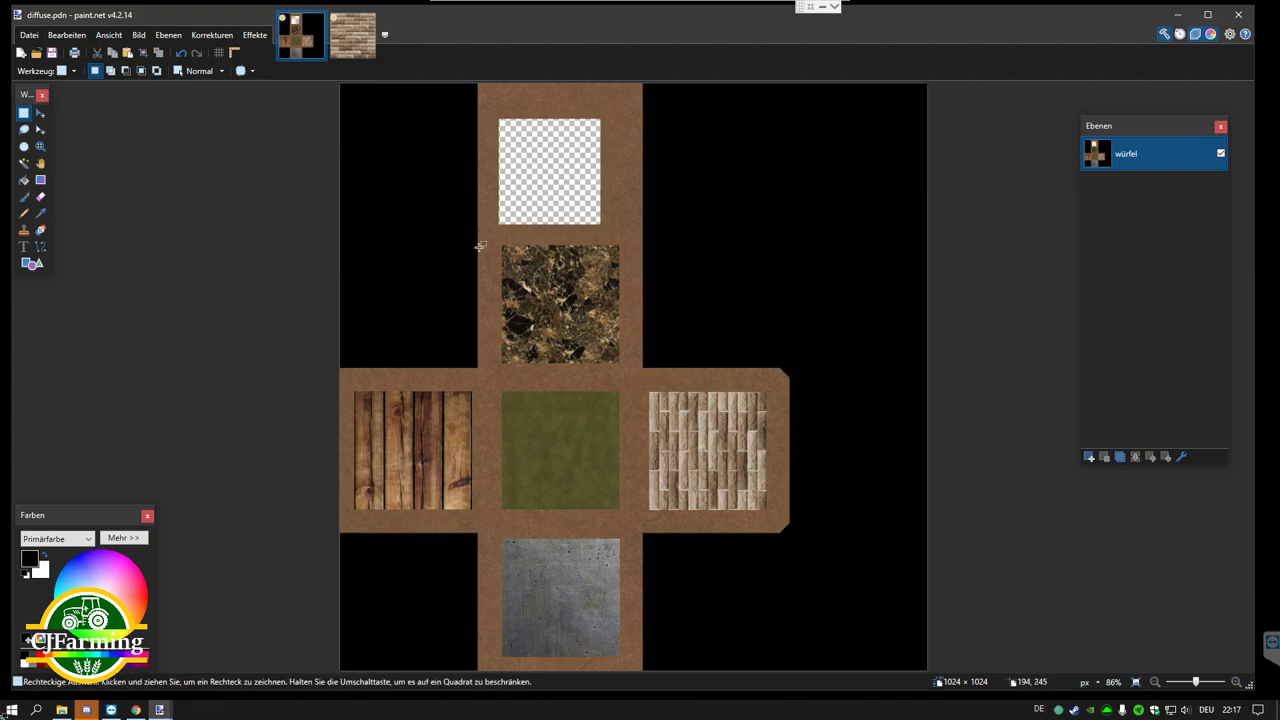
pyautogui.scroll(2, 669, 577)
pyautogui.scroll(2, 669, 577)
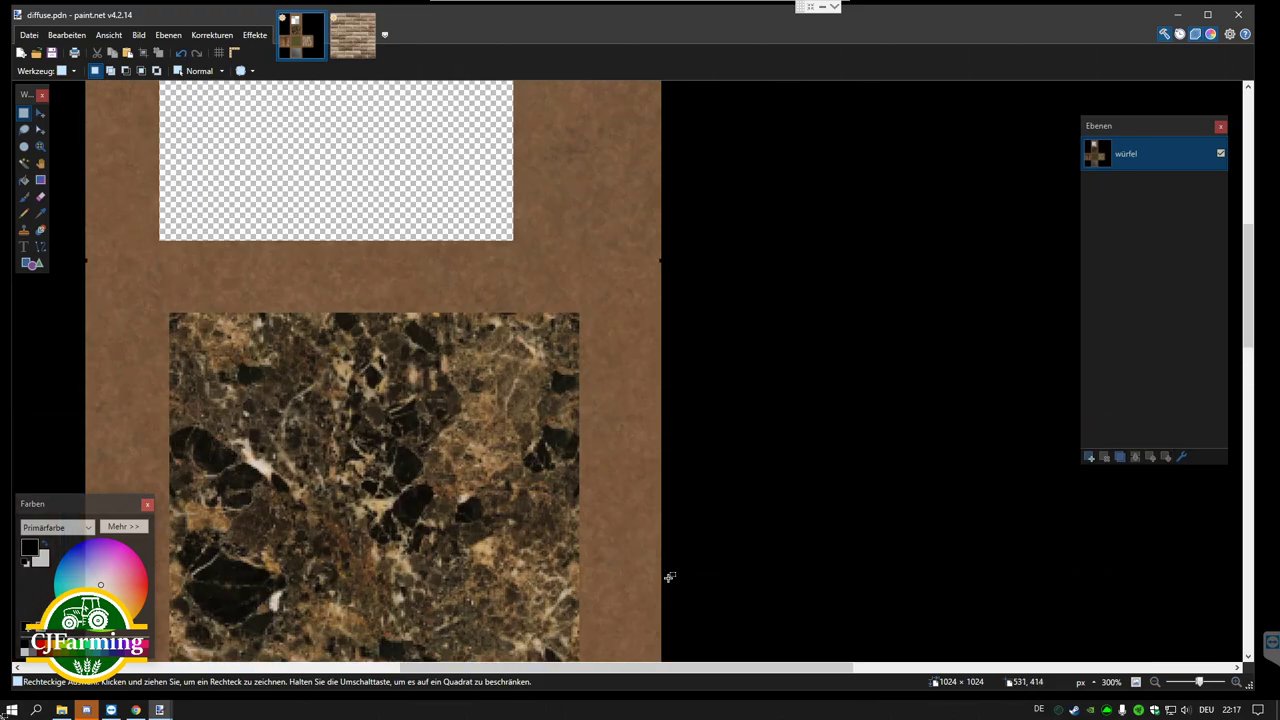
pyautogui.scroll(3, 669, 577)
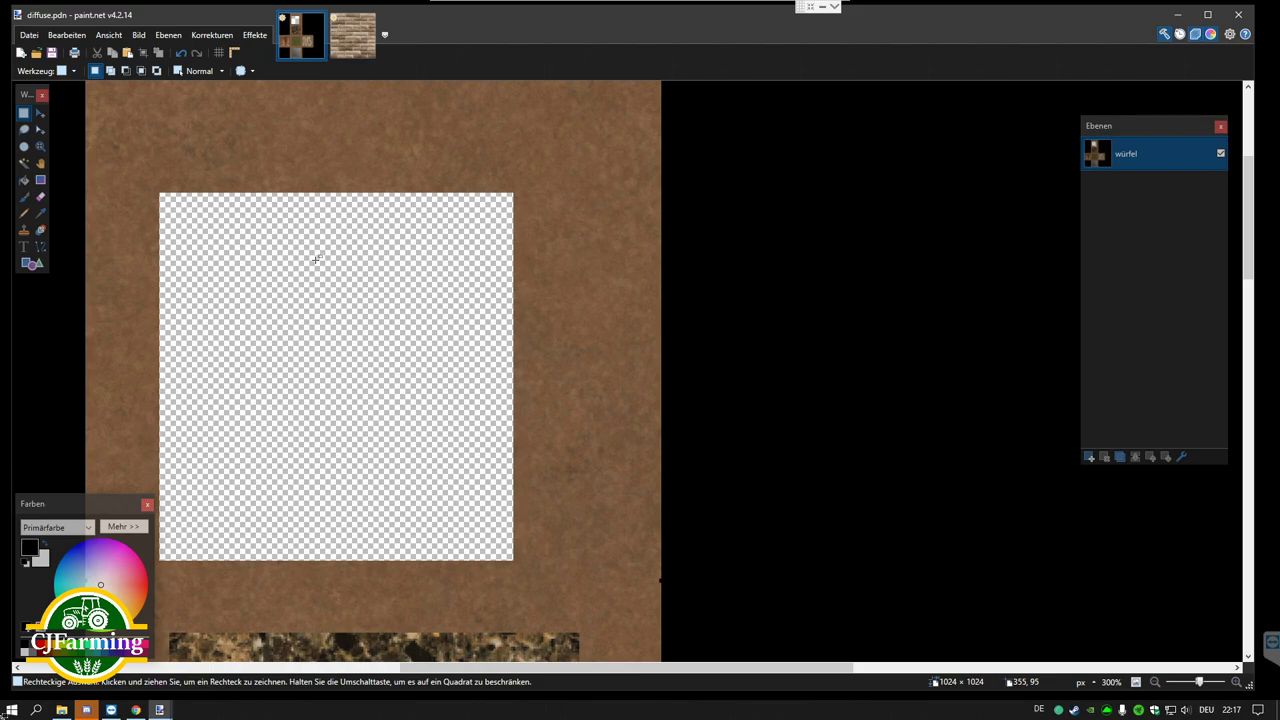
# Step: Soft-erase the brown edge above the square with a 0% hardness eraser
pyautogui.click(41, 196)
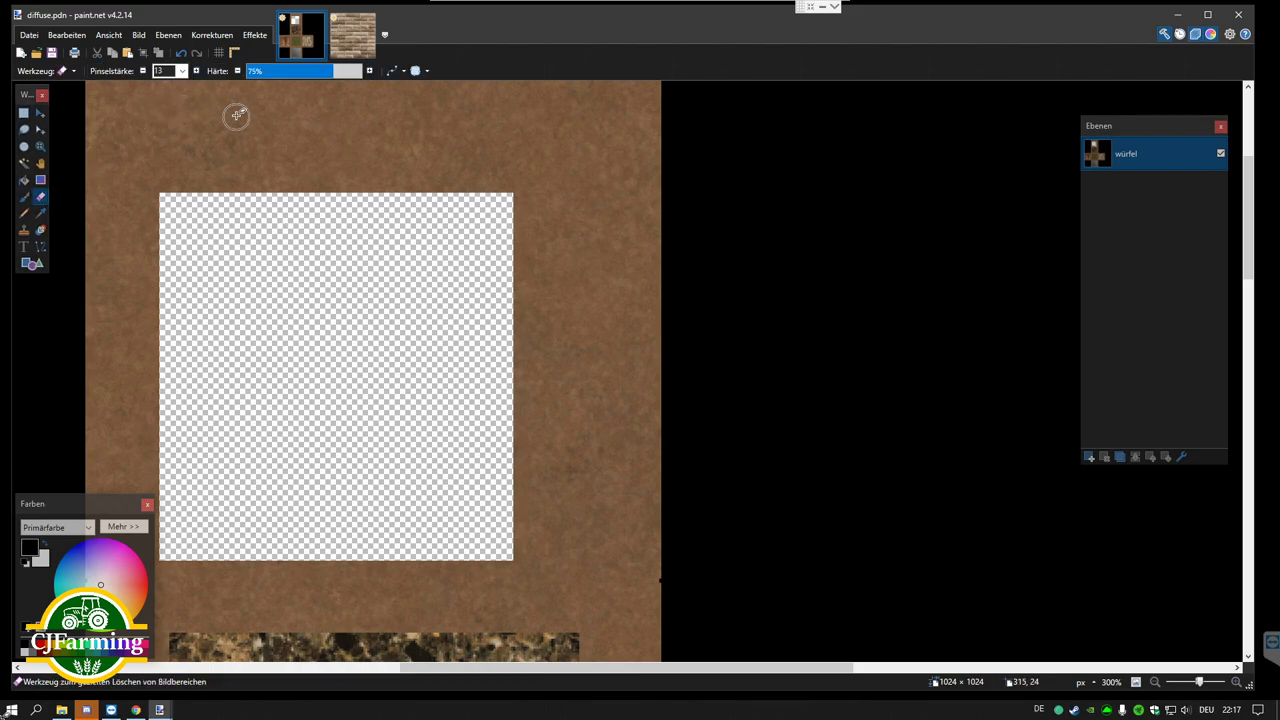
pyautogui.moveTo(341, 207)
pyautogui.mouseDown()
pyautogui.moveTo(357, 194)
pyautogui.moveTo(374, 223)
pyautogui.moveTo(389, 203)
pyautogui.moveTo(440, 196)
pyautogui.mouseUp()
pyautogui.moveTo(333, 75); pyautogui.dragTo(236, 73)
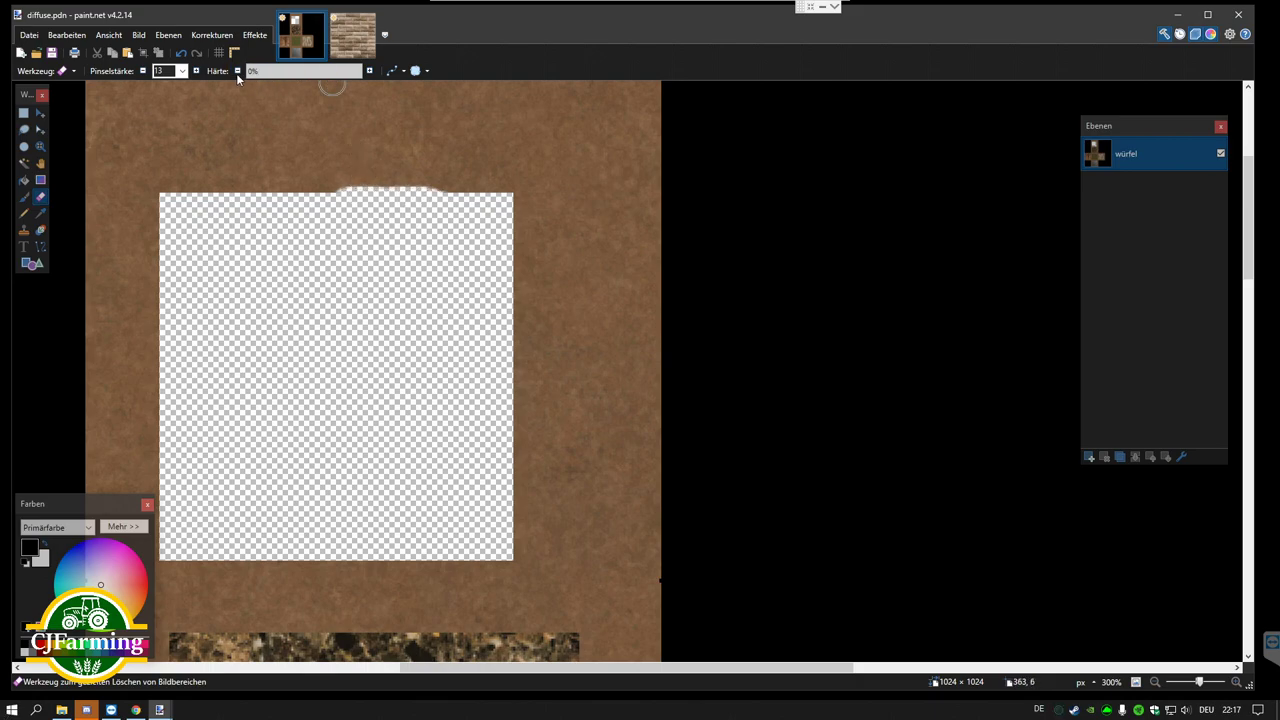
pyautogui.moveTo(357, 214)
pyautogui.mouseDown()
pyautogui.moveTo(310, 192)
pyautogui.moveTo(200, 190)
pyautogui.moveTo(165, 200)
pyautogui.moveTo(163, 236)
pyautogui.mouseUp()
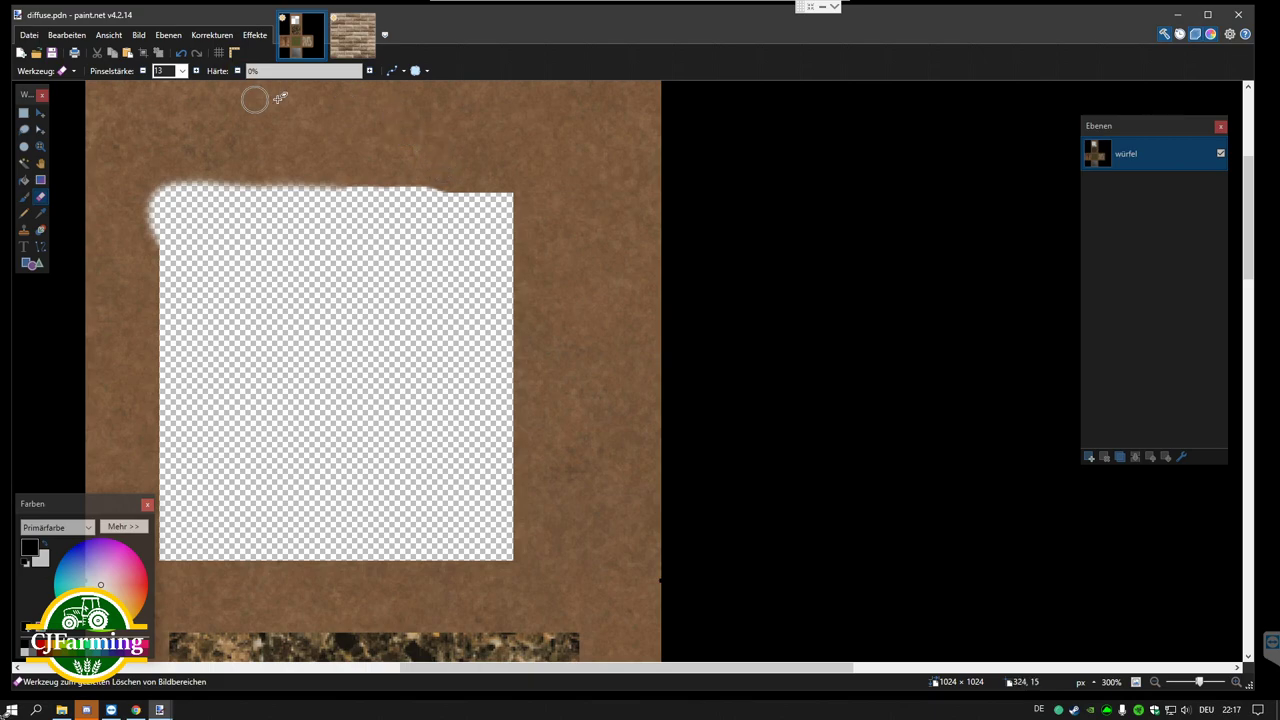
# Step: Save As 'dfgdfg' with DDS file type to bring up the BC3 DDS settings
pyautogui.click(29, 34)
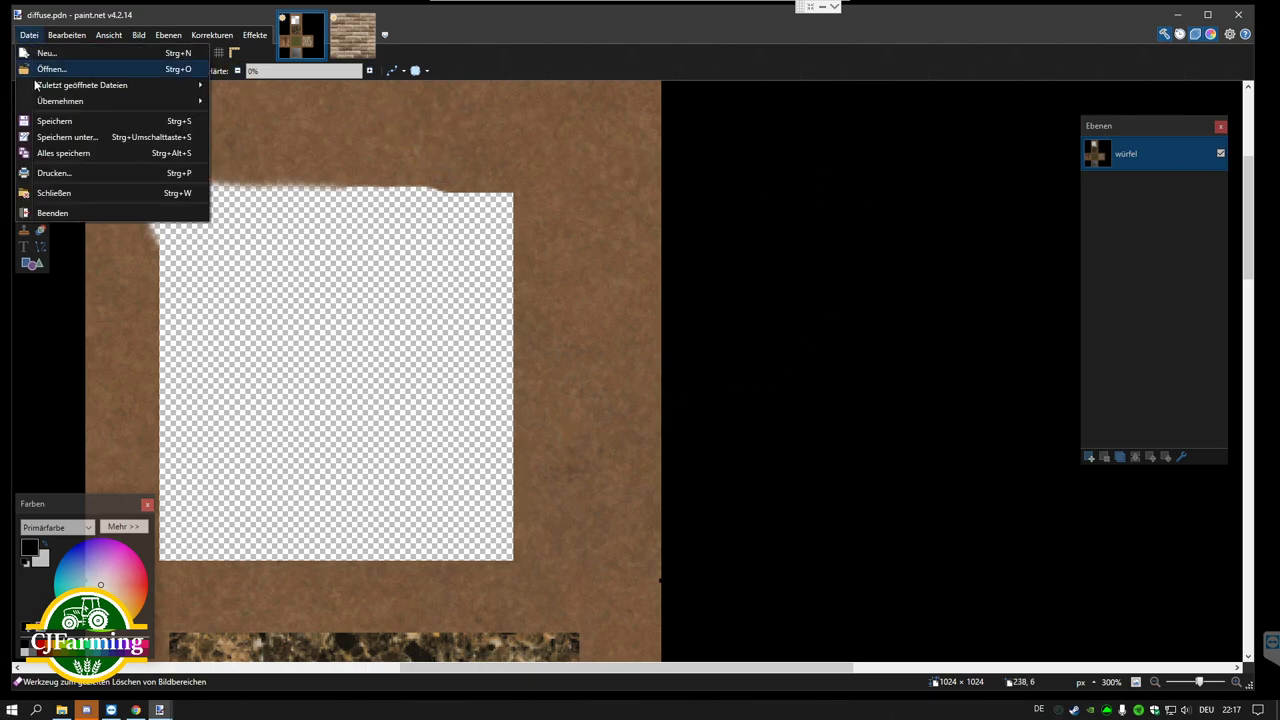
pyautogui.click(60, 134)
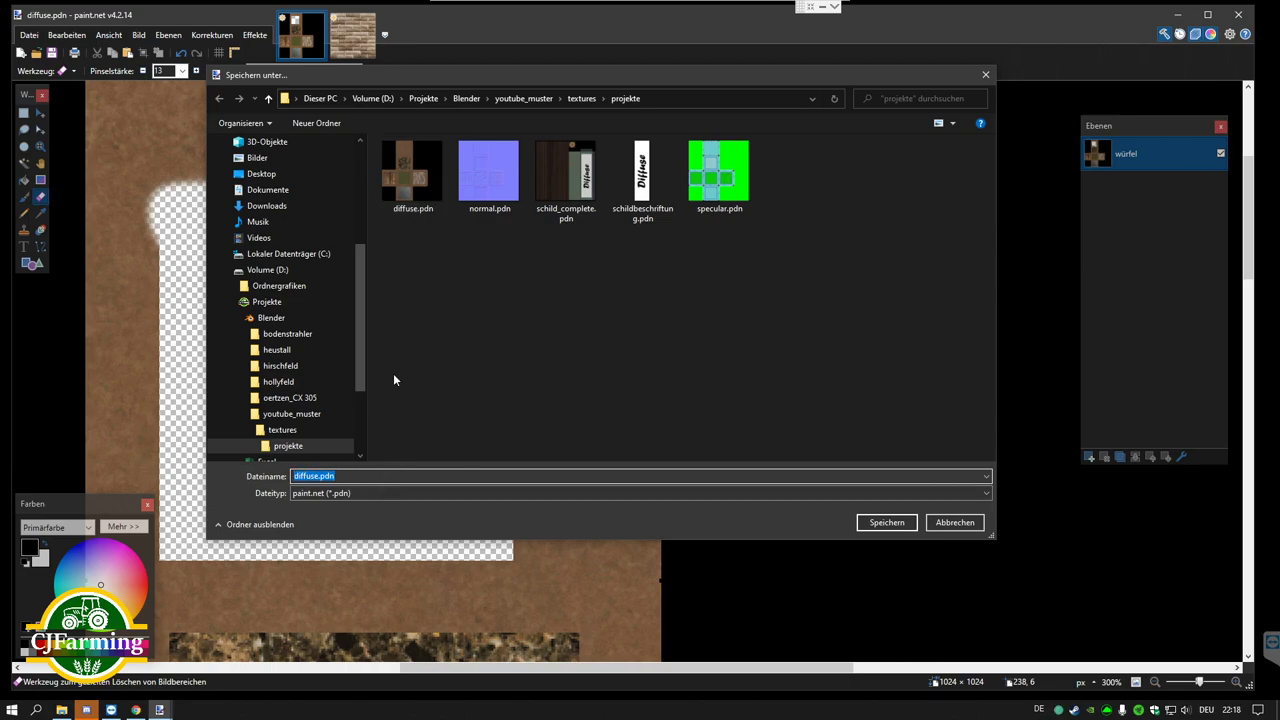
pyautogui.write('dfgdf')
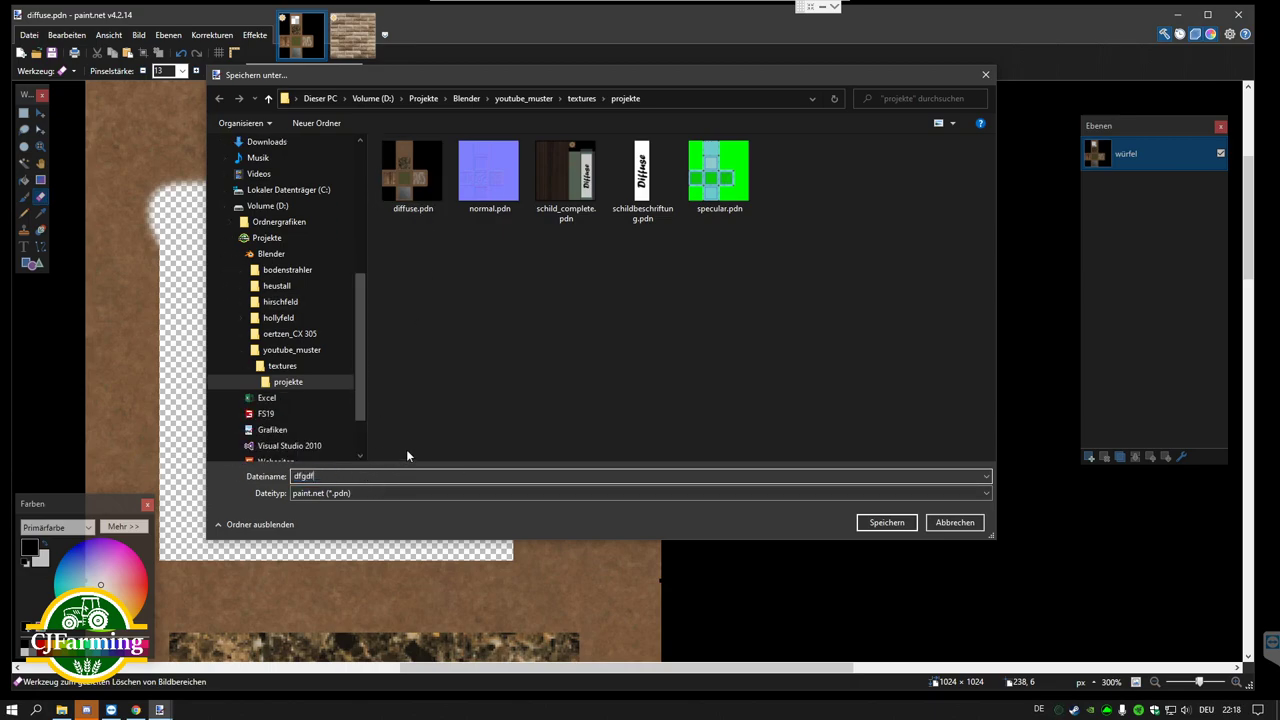
pyautogui.write('g')
pyautogui.click(474, 492)
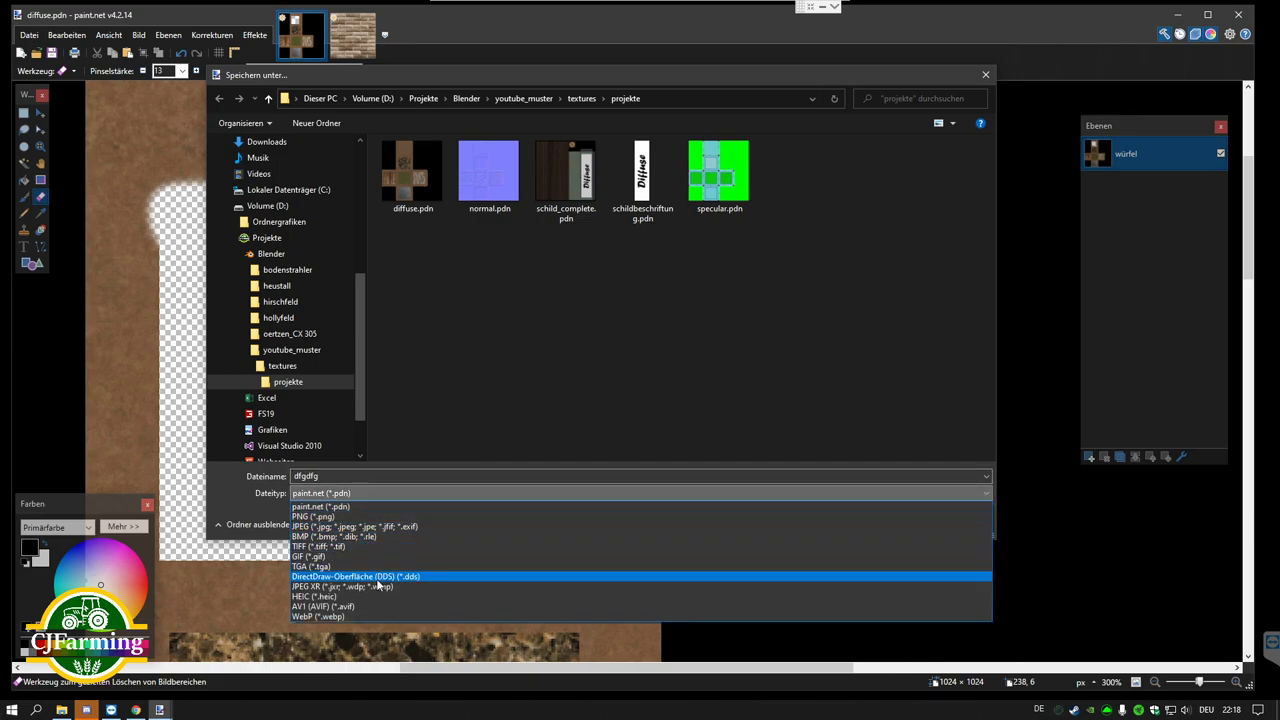
pyautogui.click(380, 578)
pyautogui.click(886, 523)
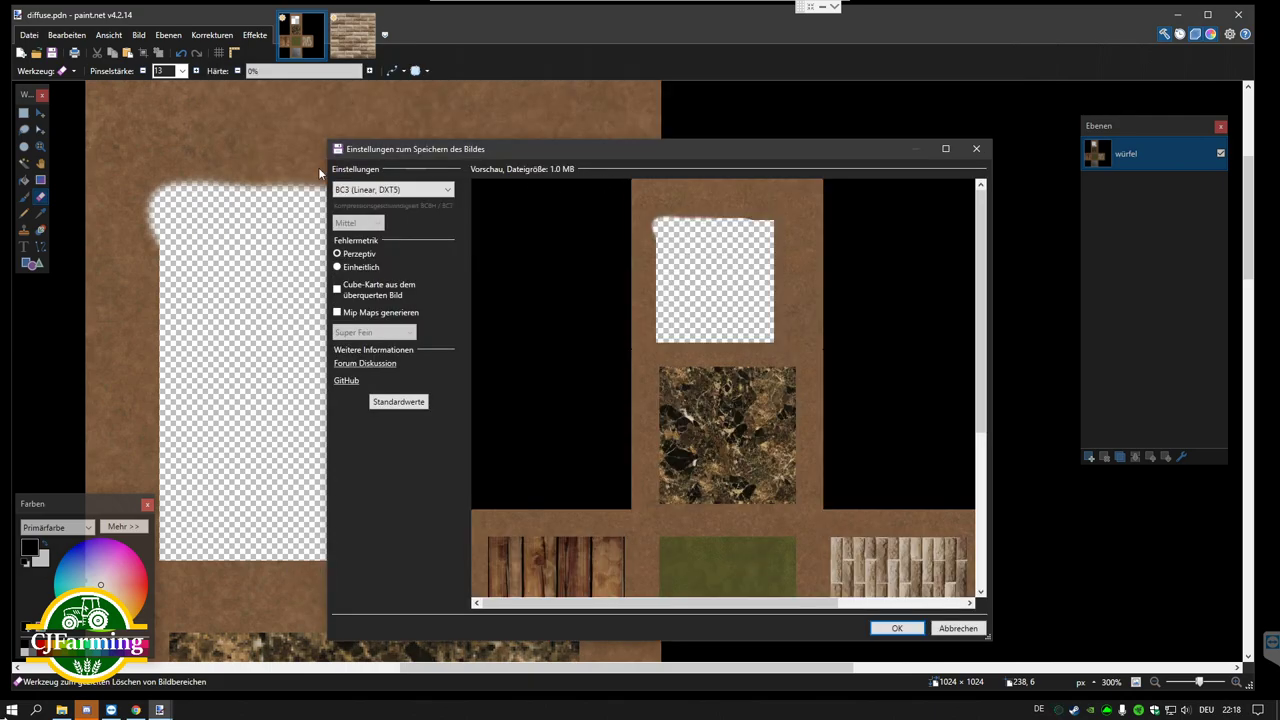
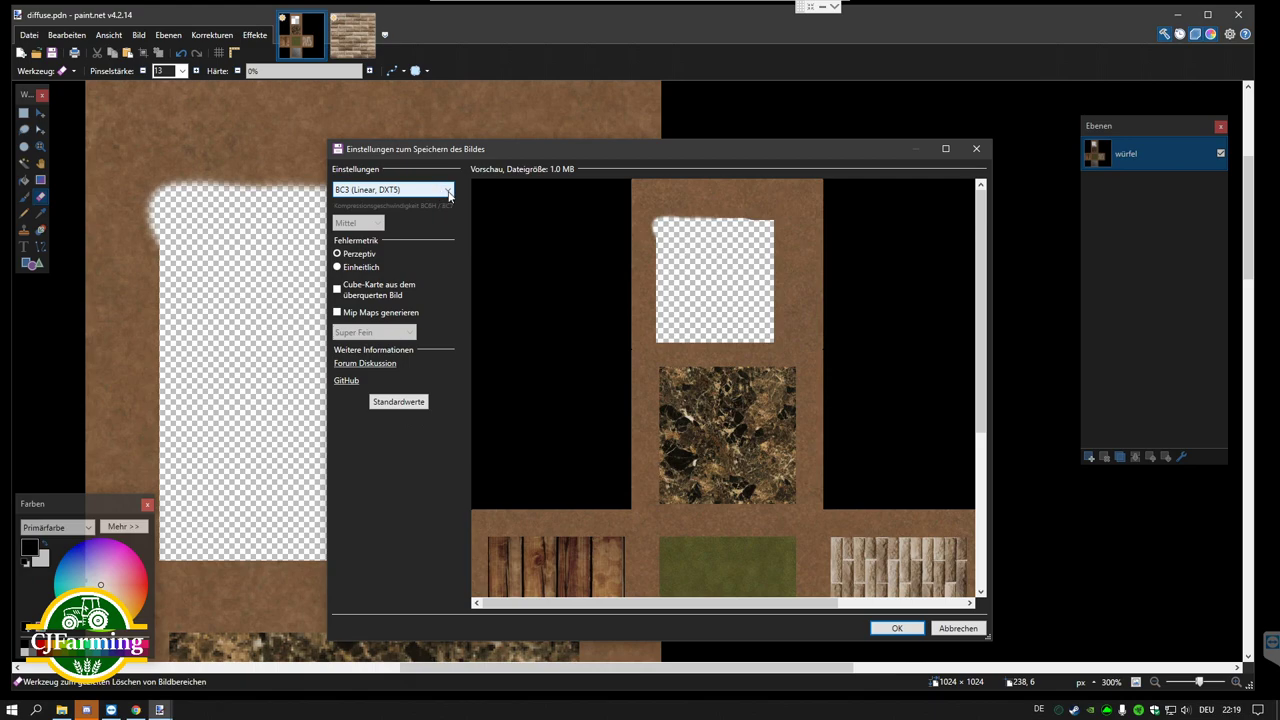
# Step: Leave the DDS format at BC3 (Linear, DXT5), then cancel the DDS export
pyautogui.click(449, 191)
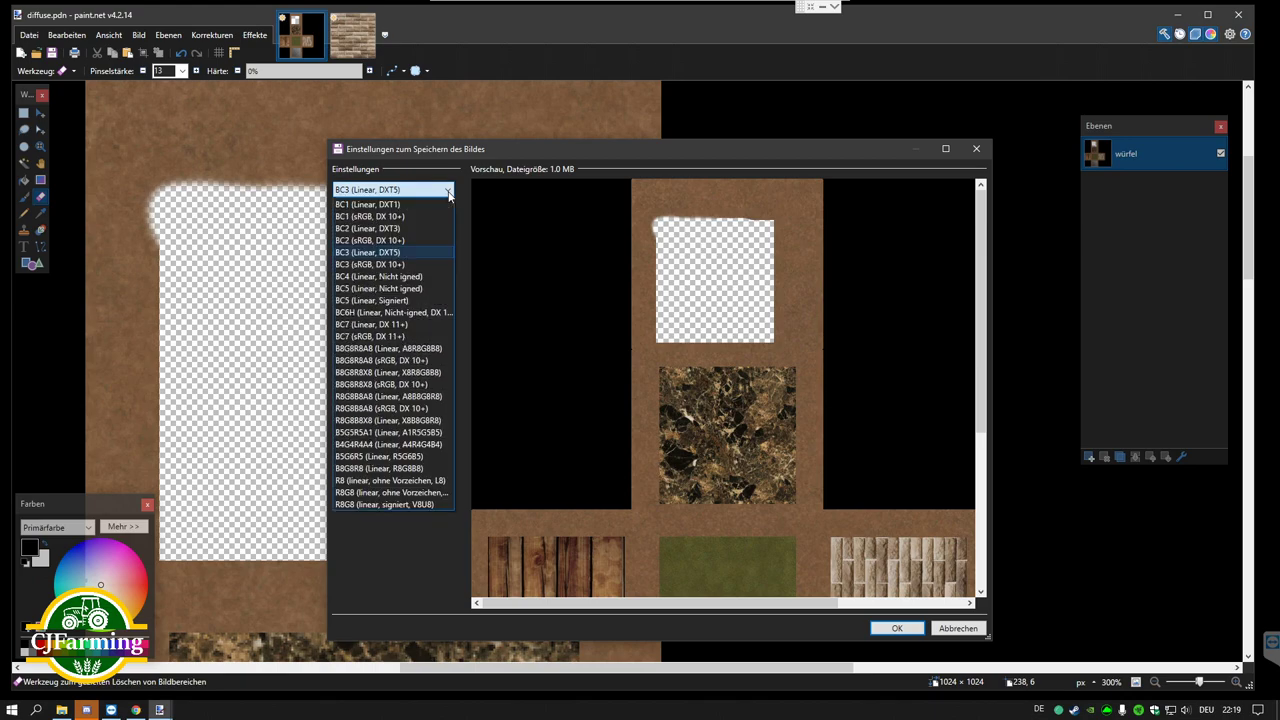
pyautogui.click(449, 191)
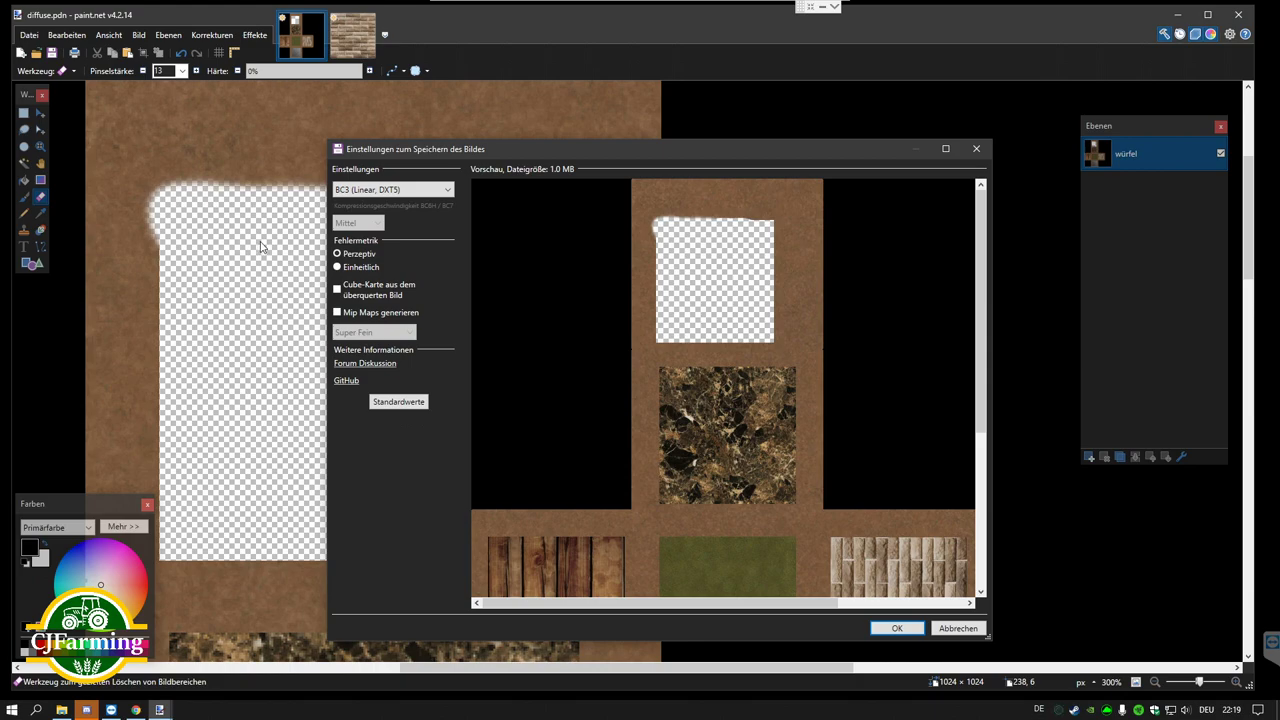
pyautogui.click(958, 628)
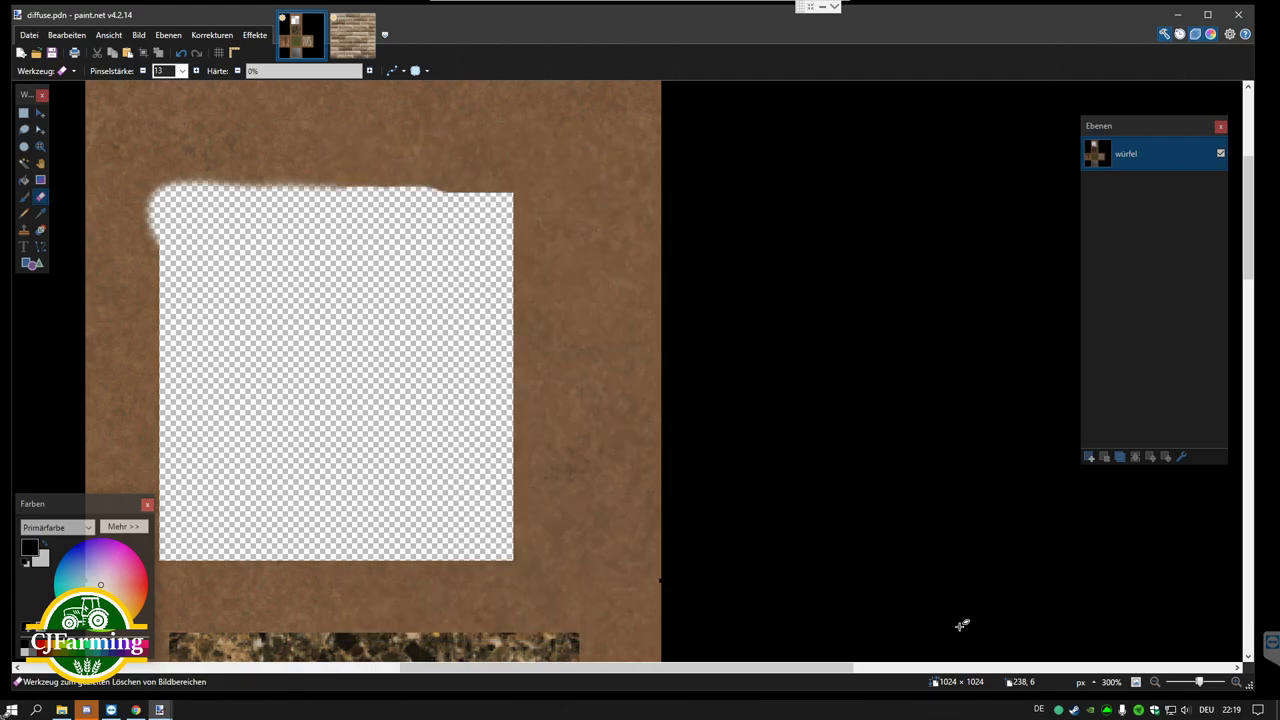
# Step: Zoom out to fit the whole cube-net texture, then minimise paint.net
pyautogui.scroll(-3, 520, 320)
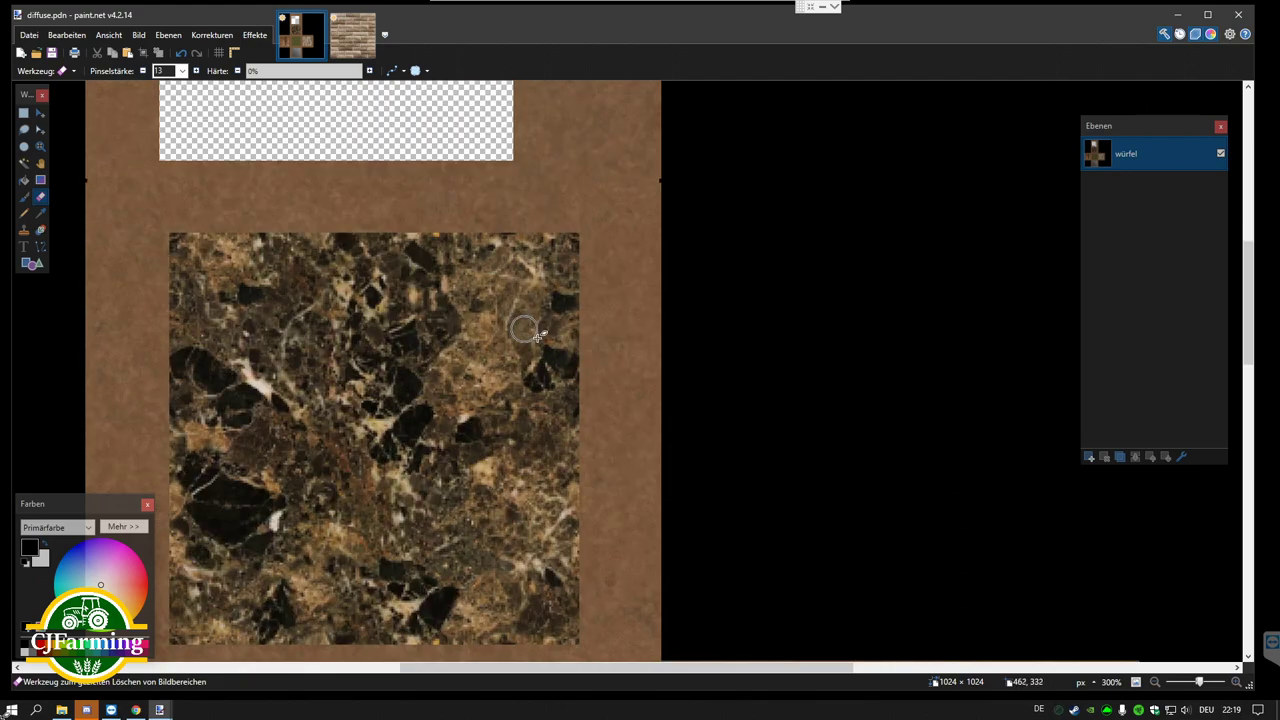
pyautogui.click(1135, 682)
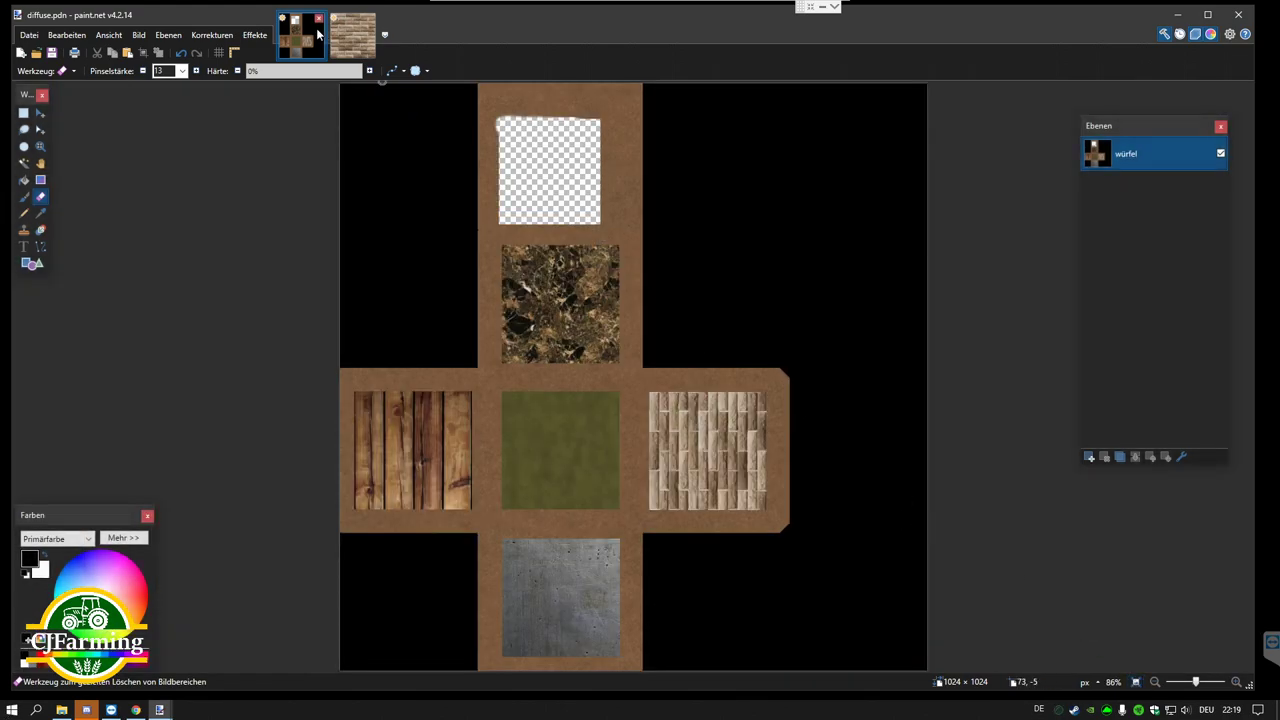
pyautogui.click(1177, 15)
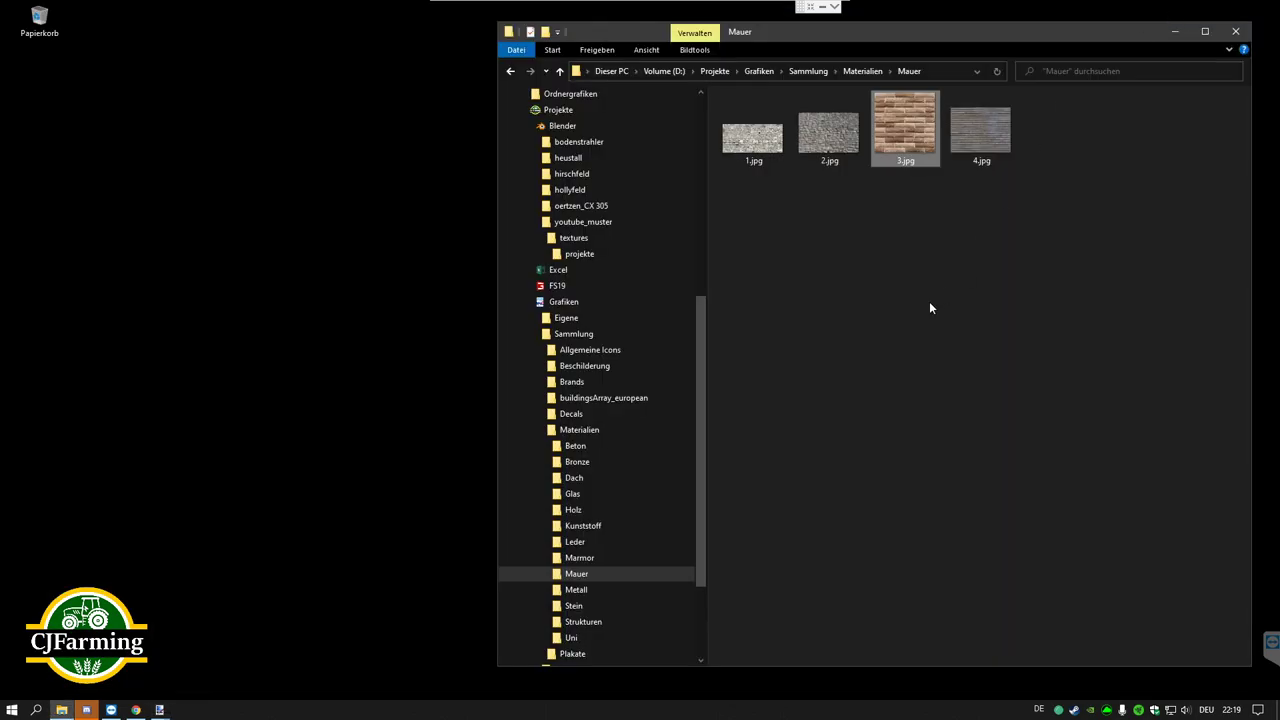
# Step: Open diffuse.dds from textures, close diffuse.pdn and 3.jpg without saving, and select Rectangle Select
pyautogui.click(573, 240)
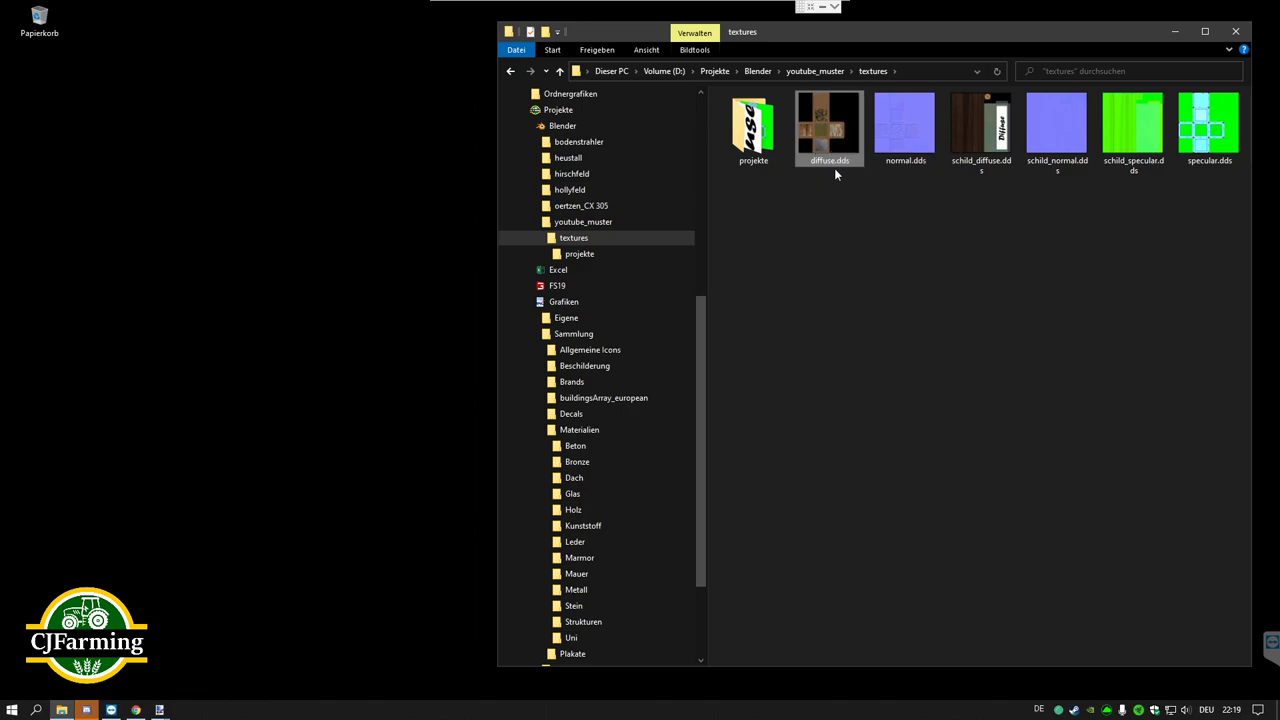
pyautogui.doubleClick(836, 148)
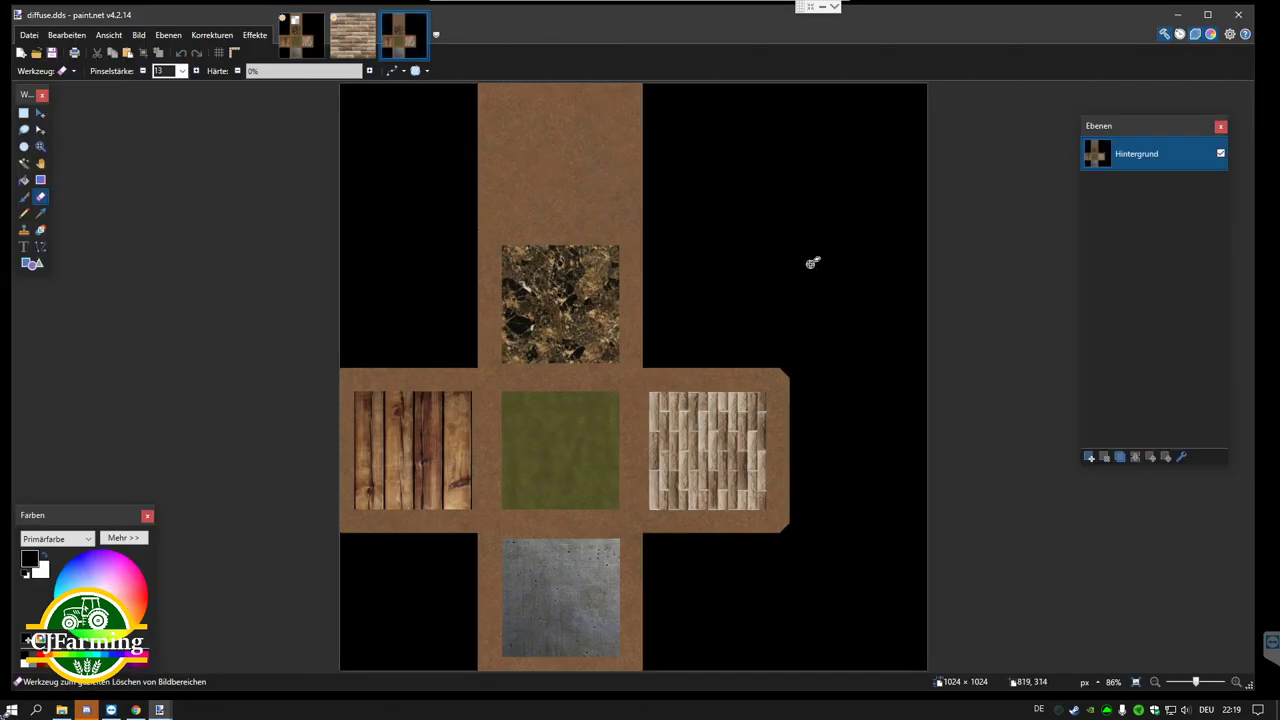
pyautogui.click(303, 35)
pyautogui.click(318, 19)
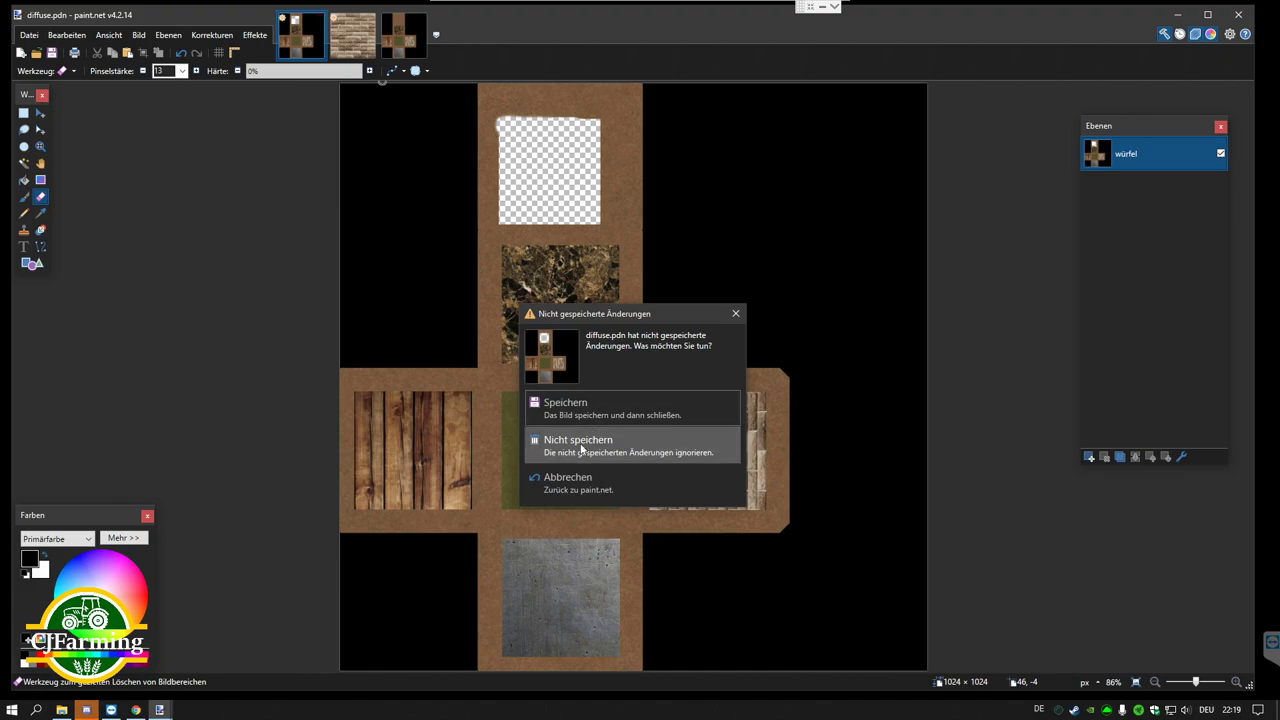
pyautogui.click(581, 450)
pyautogui.hotkey('ctrl', 'w')
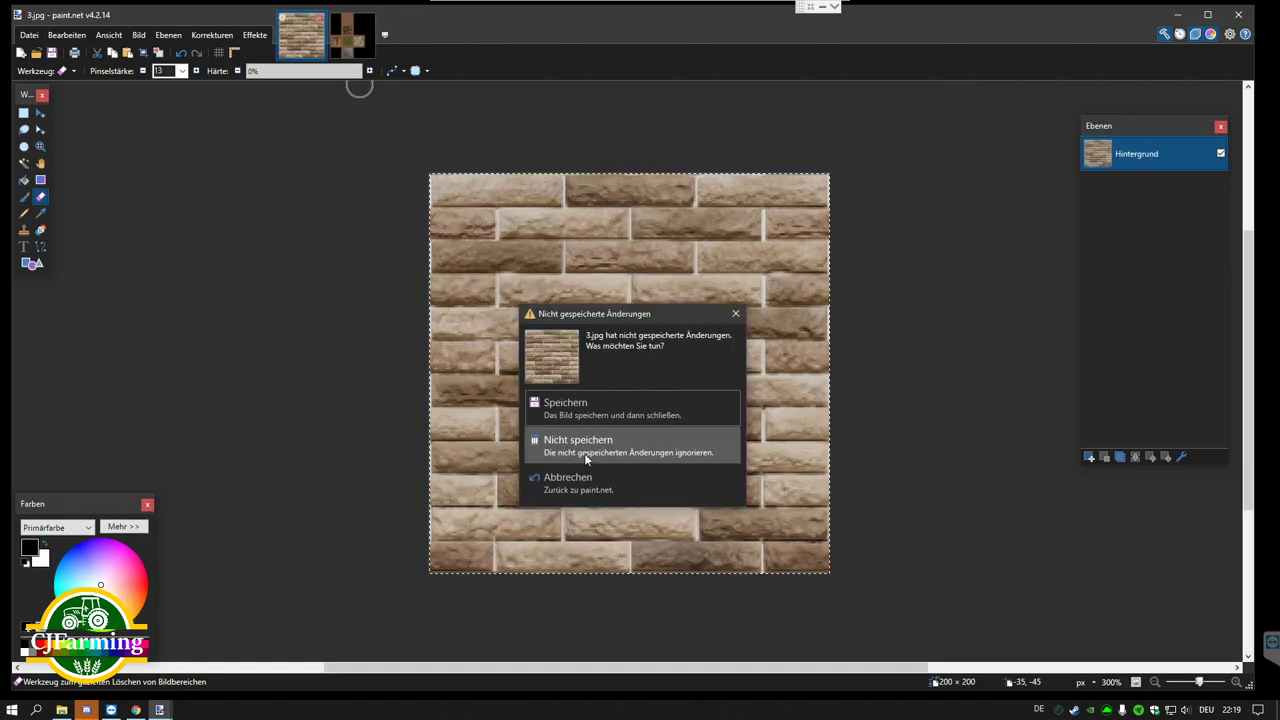
pyautogui.click(584, 453)
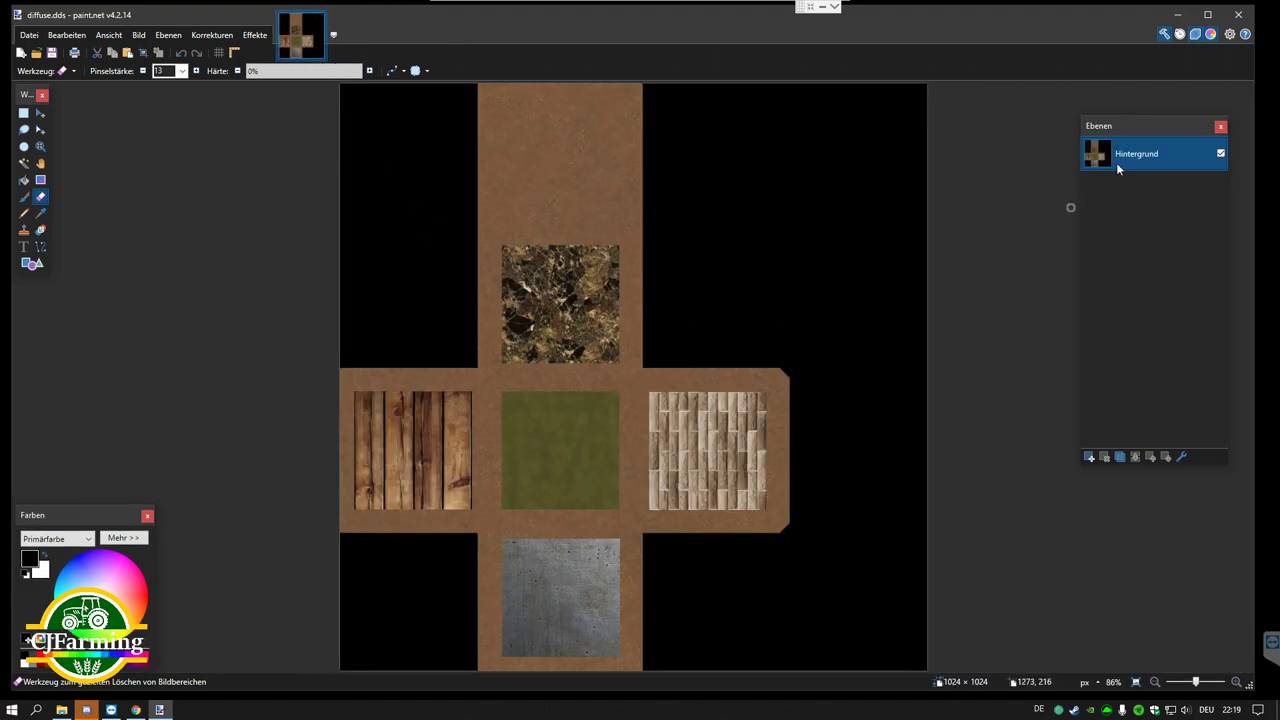
pyautogui.click(23, 112)
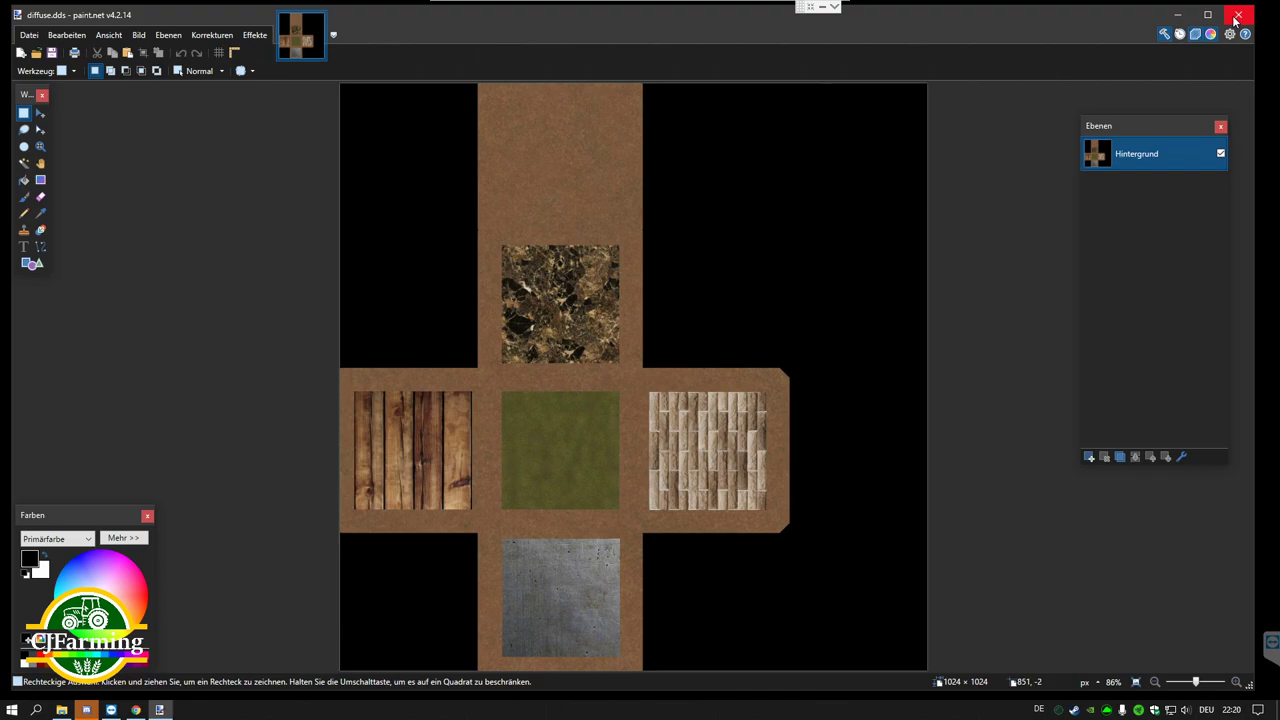
# Step: Close paint.net, browse the projekte subfolder, then go back to textures
pyautogui.click(1236, 18)
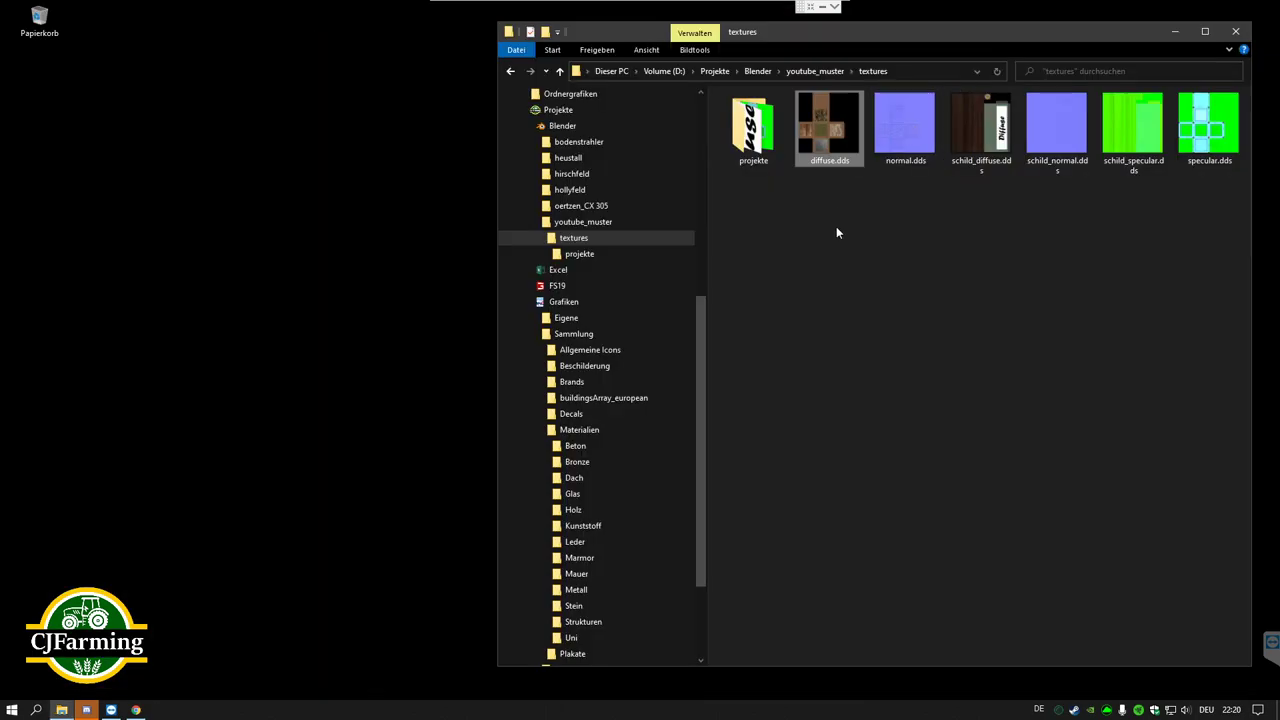
pyautogui.click(565, 256)
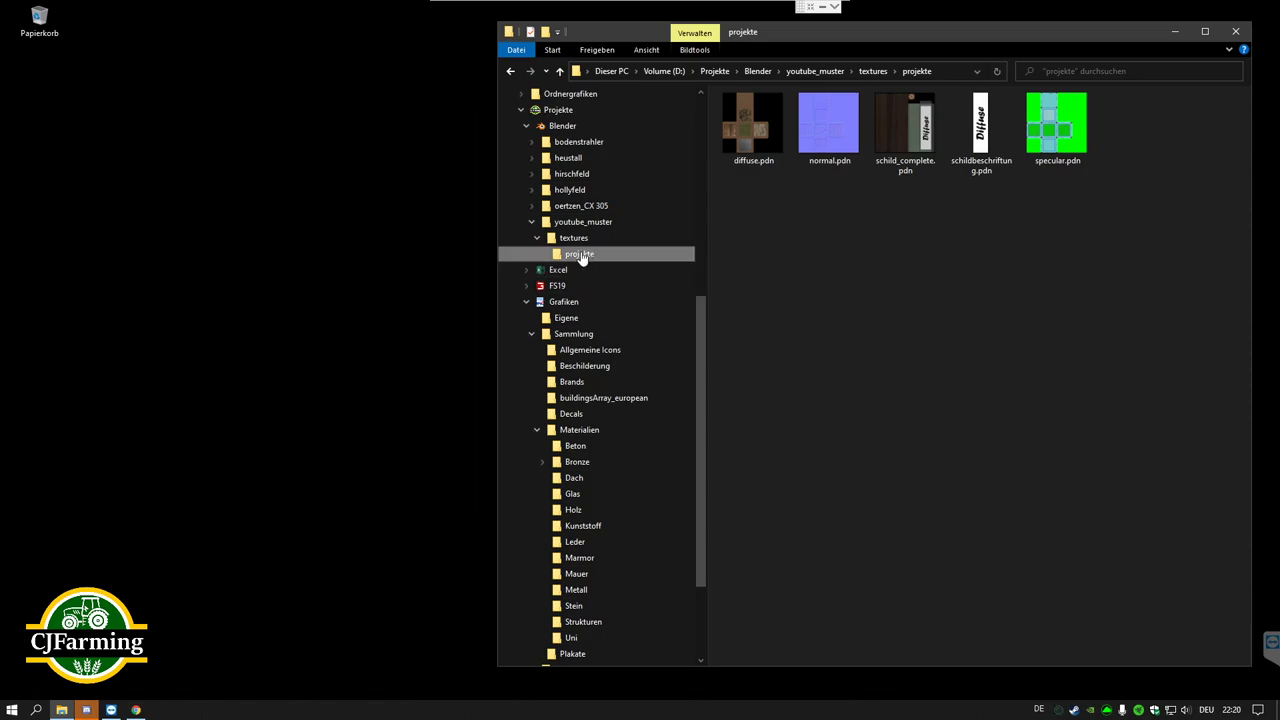
pyautogui.click(756, 160)
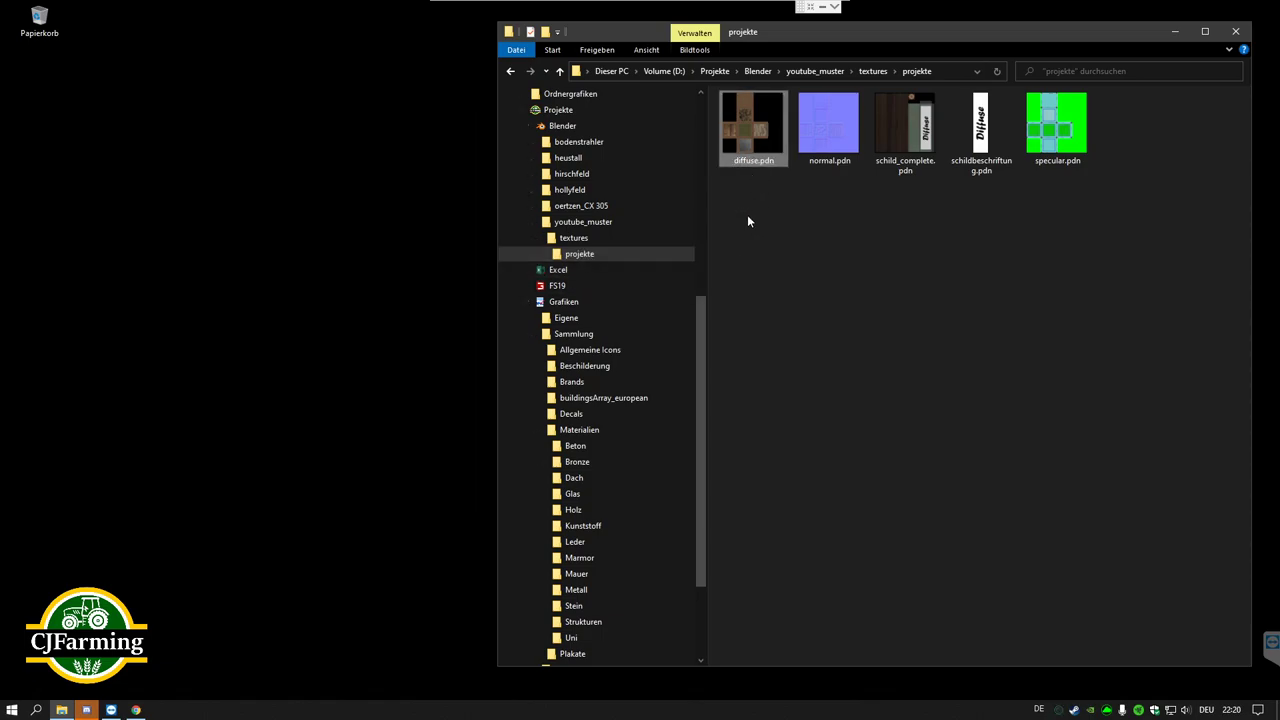
pyautogui.click(573, 258)
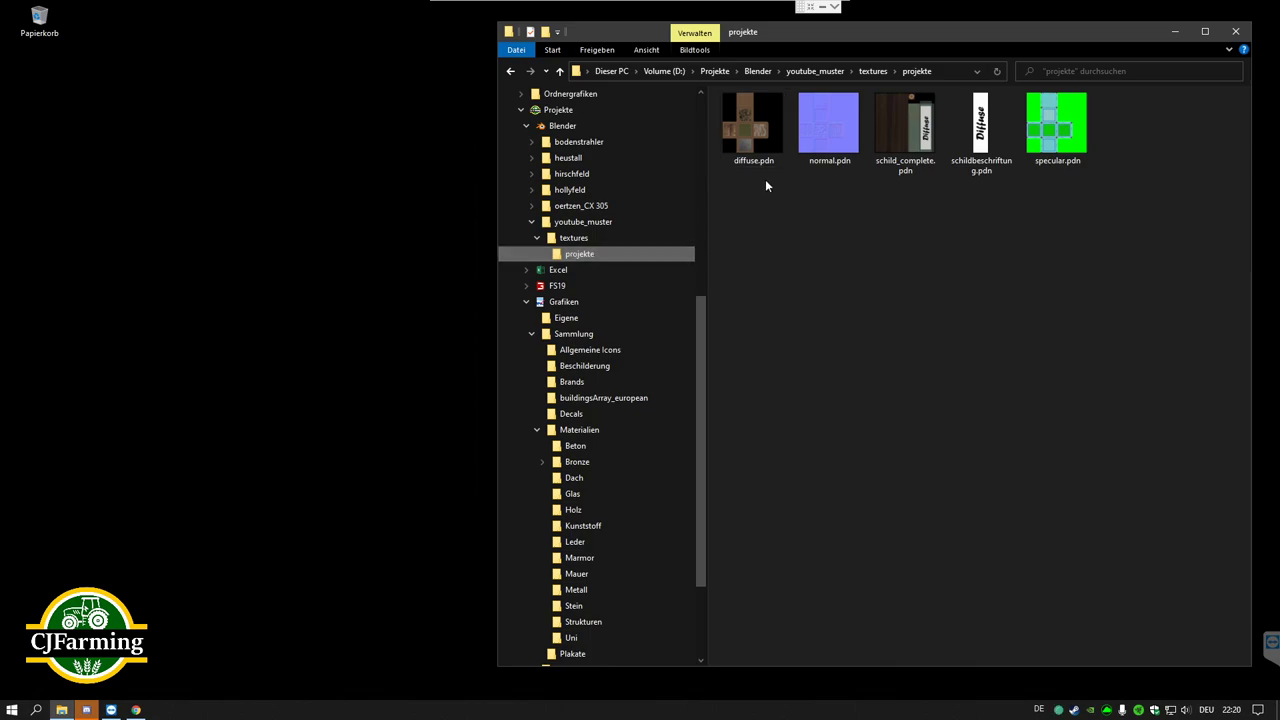
pyautogui.click(575, 243)
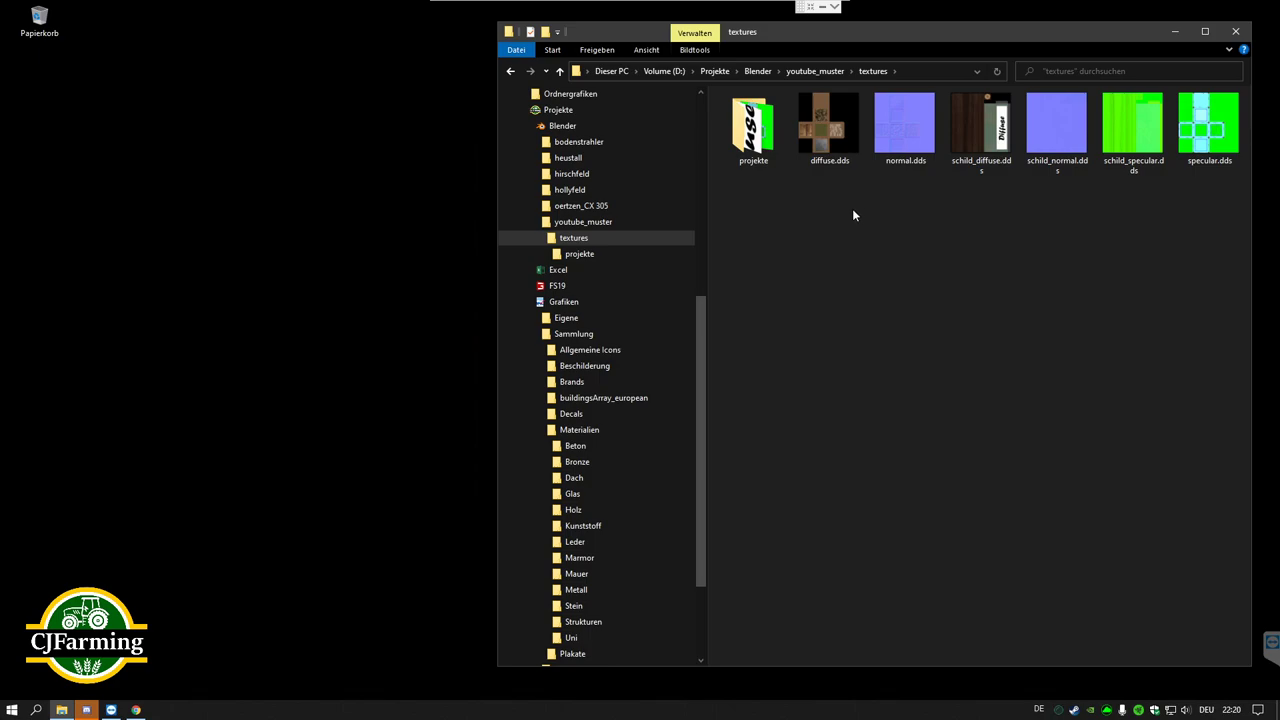
# Step: Open diffuse.pdn from projekte, check its eingrenzung and würfel layers, and close paint.net unchanged
pyautogui.click(577, 256)
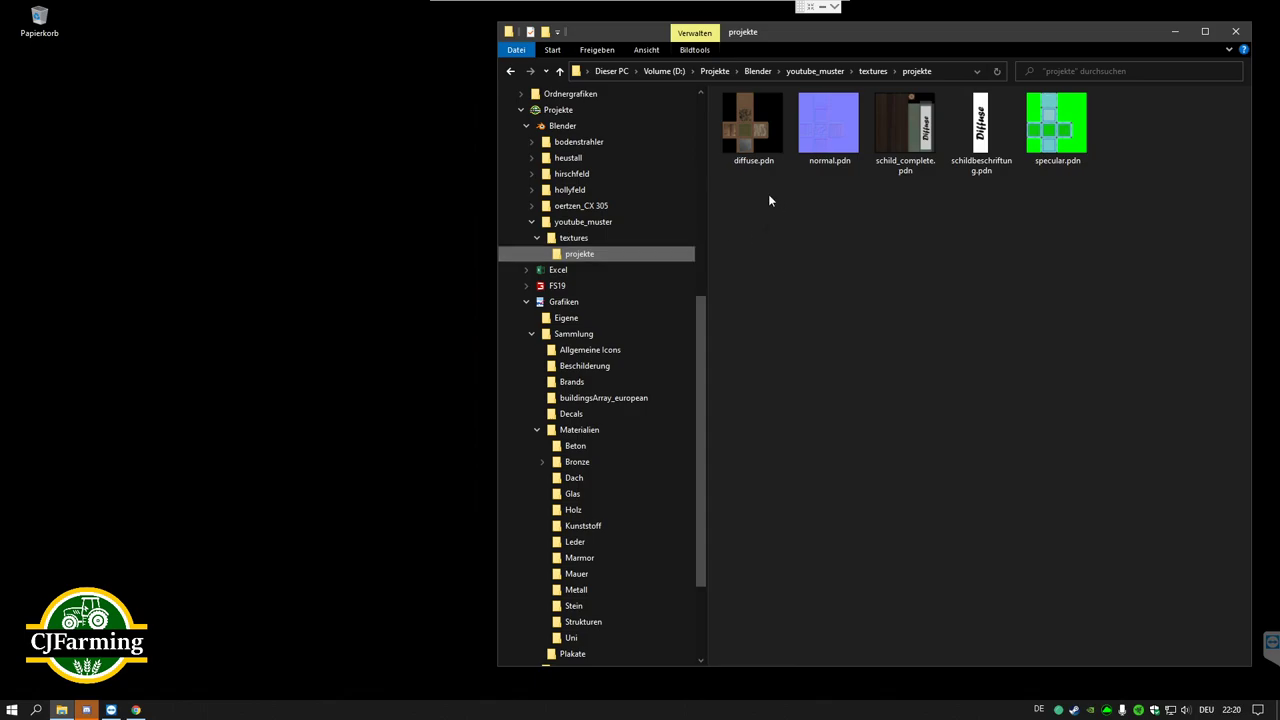
pyautogui.doubleClick(752, 130)
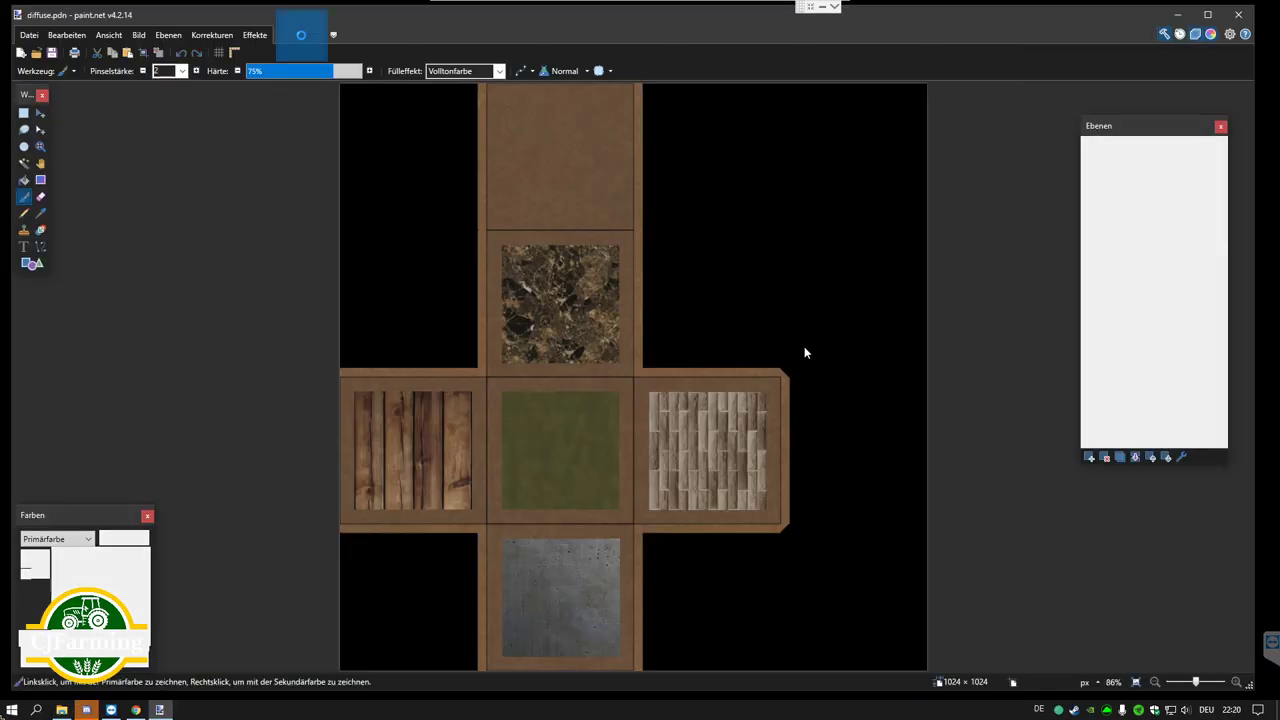
pyautogui.click(1140, 190)
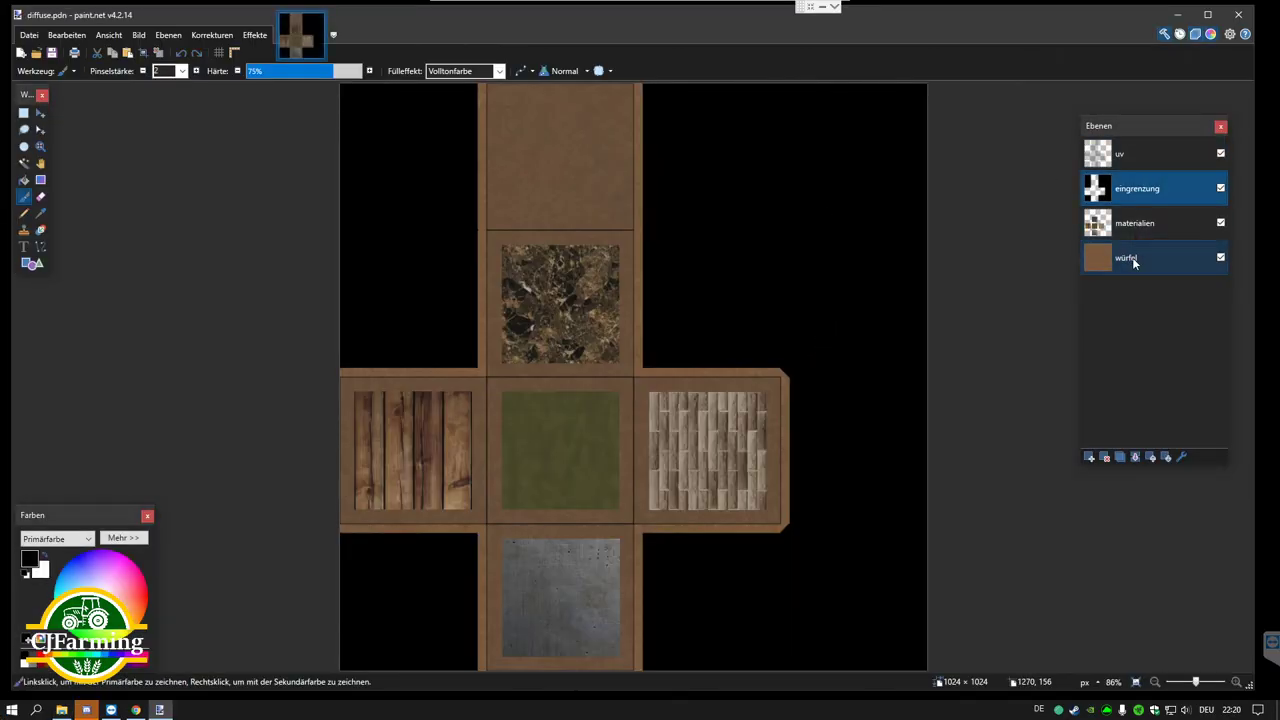
pyautogui.click(1132, 257)
pyautogui.click(1238, 14)
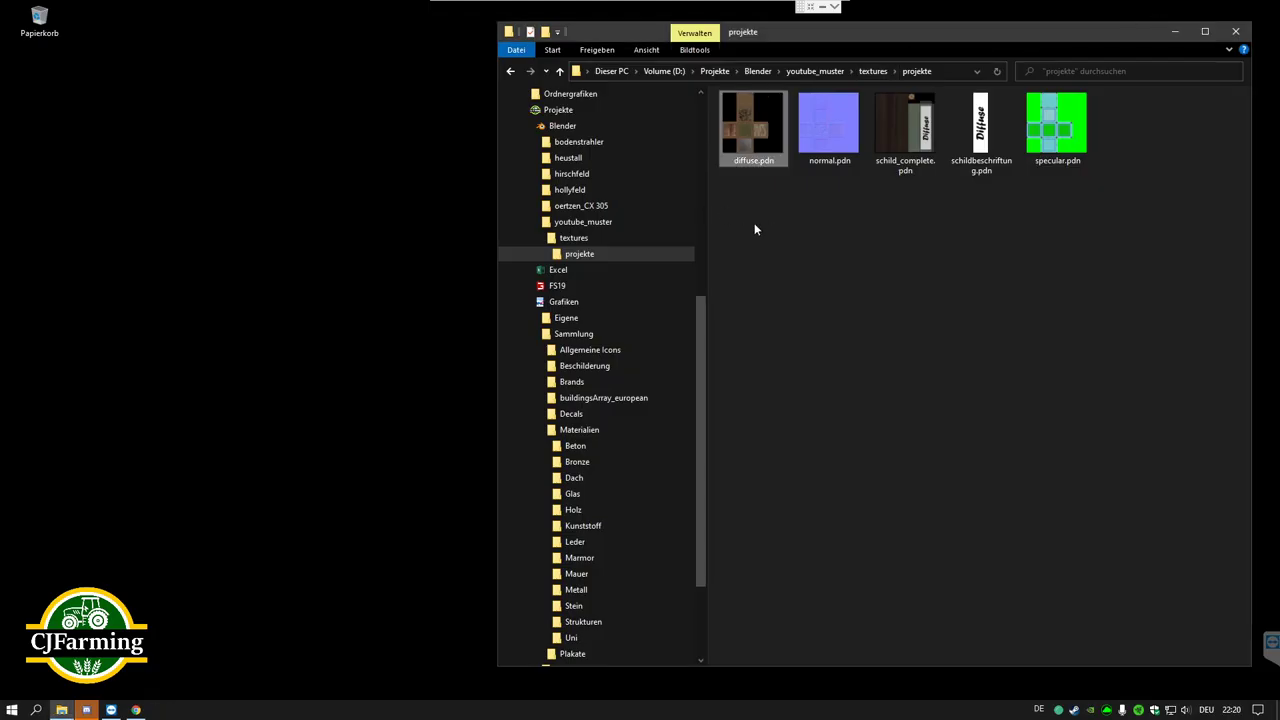
# Step: Return to the textures folder, then move up to the youtube_muster folder
pyautogui.click(573, 237)
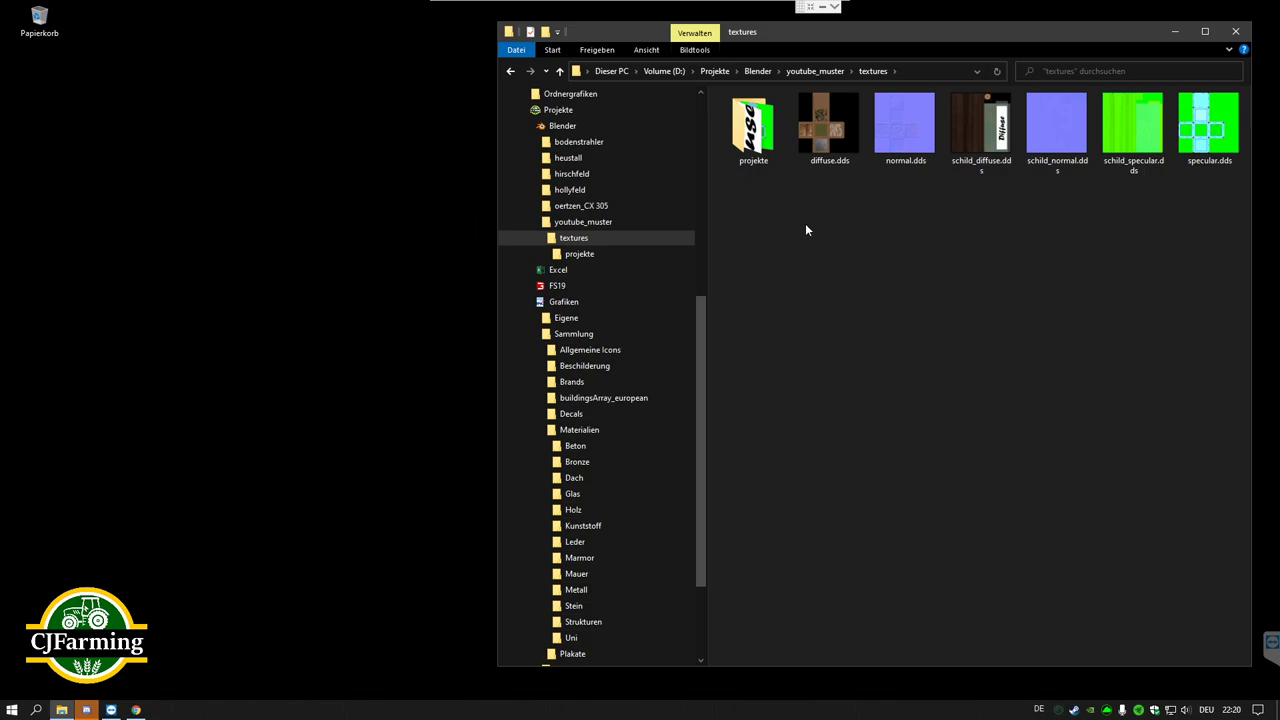
pyautogui.moveTo(829, 128)
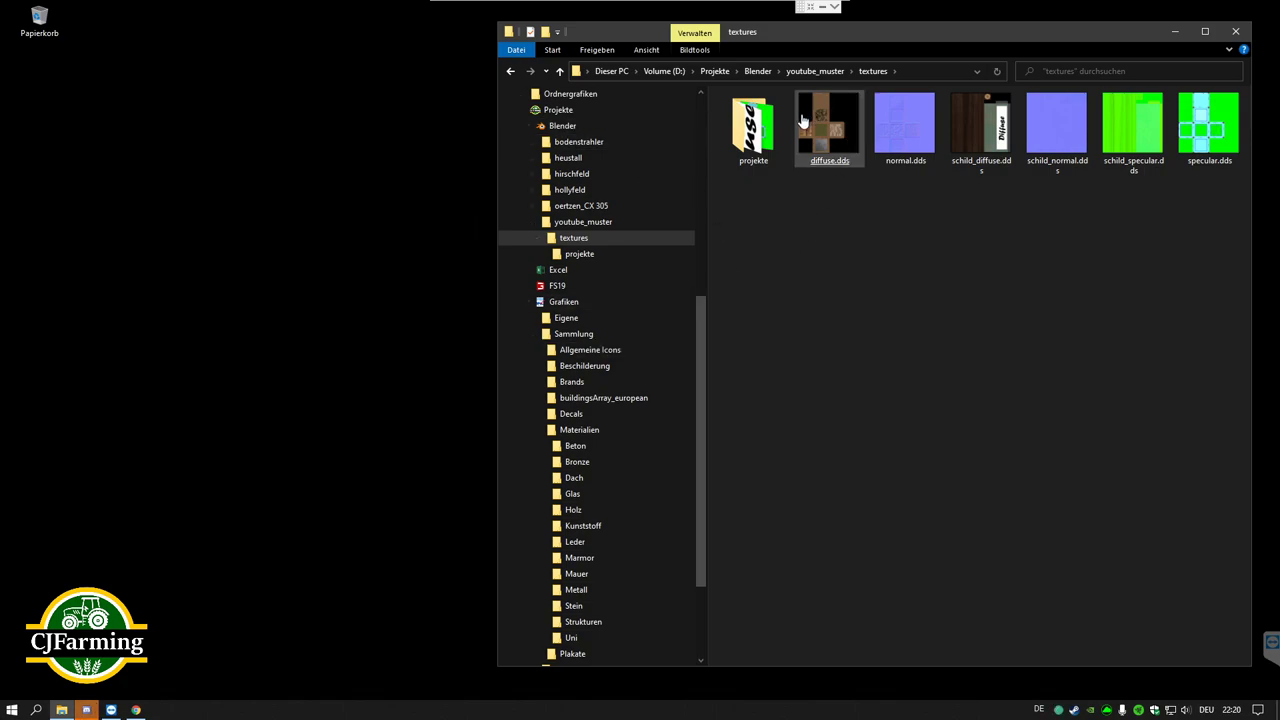
pyautogui.moveTo(821, 133); pyautogui.dragTo(822, 140)
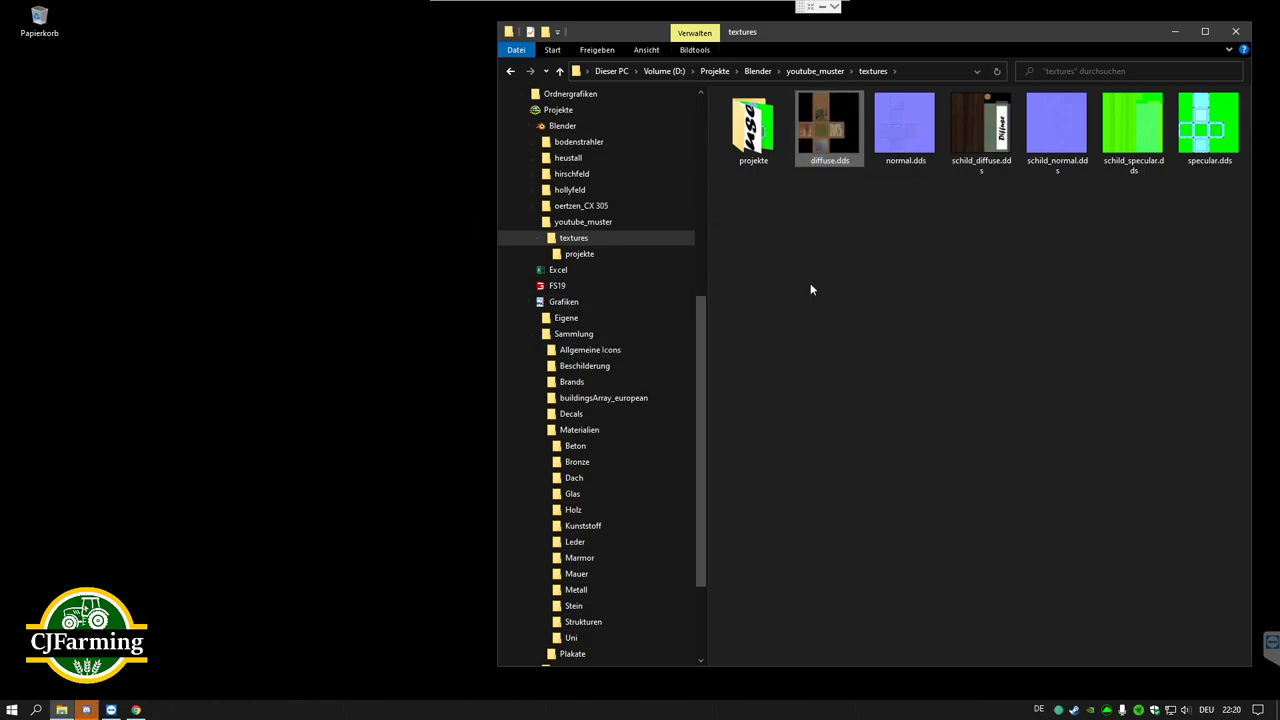
pyautogui.click(583, 221)
# Step: Open muster.blend, hide MODELLE, unhide the diffuse object in COLLECTION, and select the framed cube
pyautogui.doubleClick(830, 128)
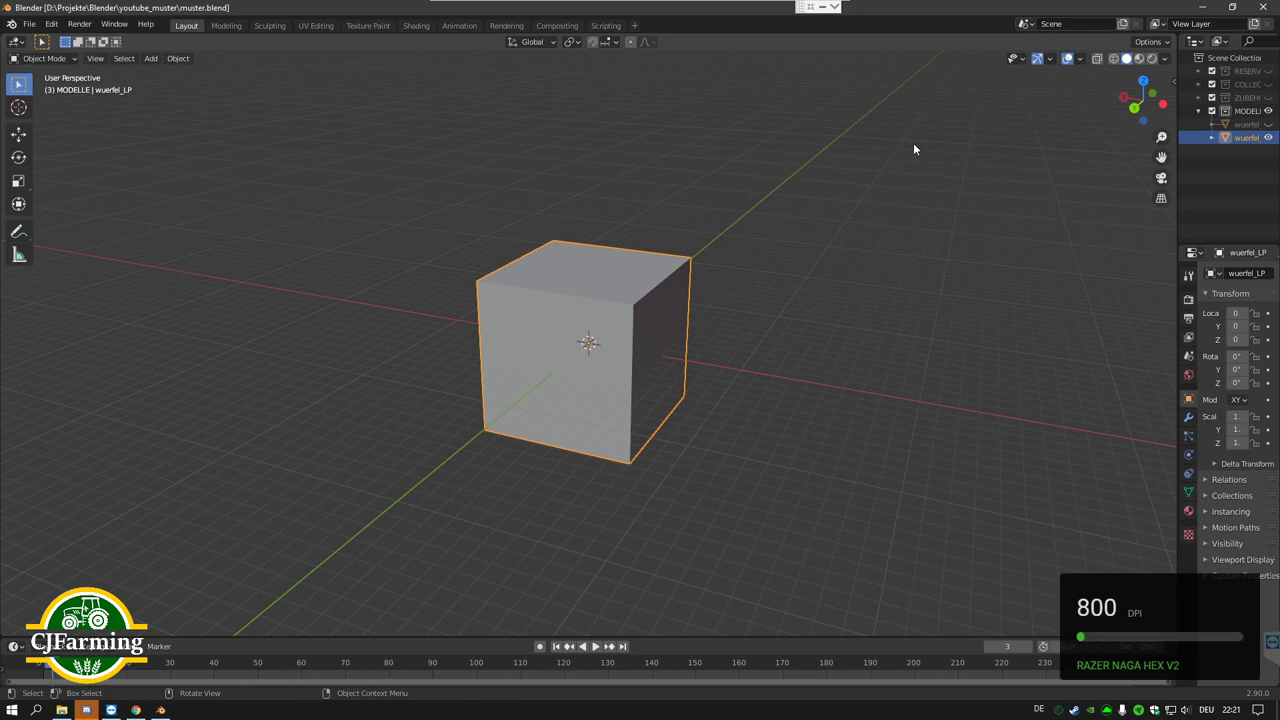
pyautogui.moveTo(1177, 208); pyautogui.dragTo(1111, 208)
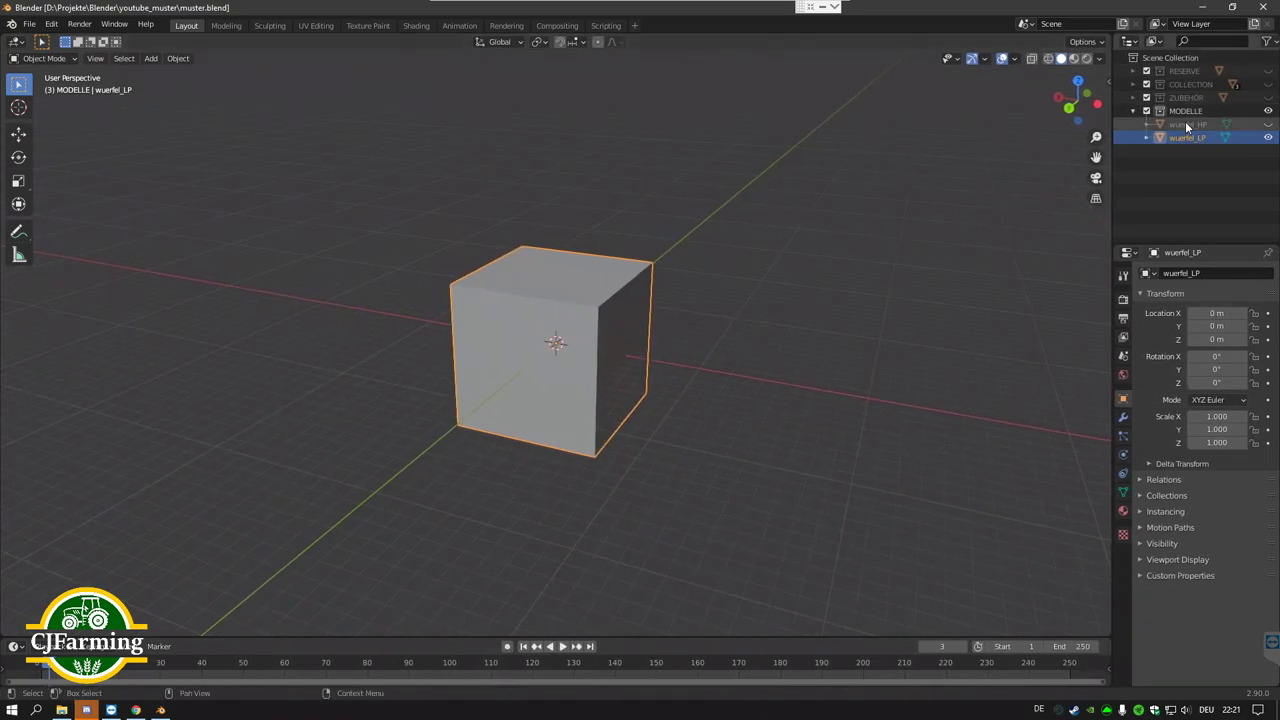
pyautogui.click(1146, 110)
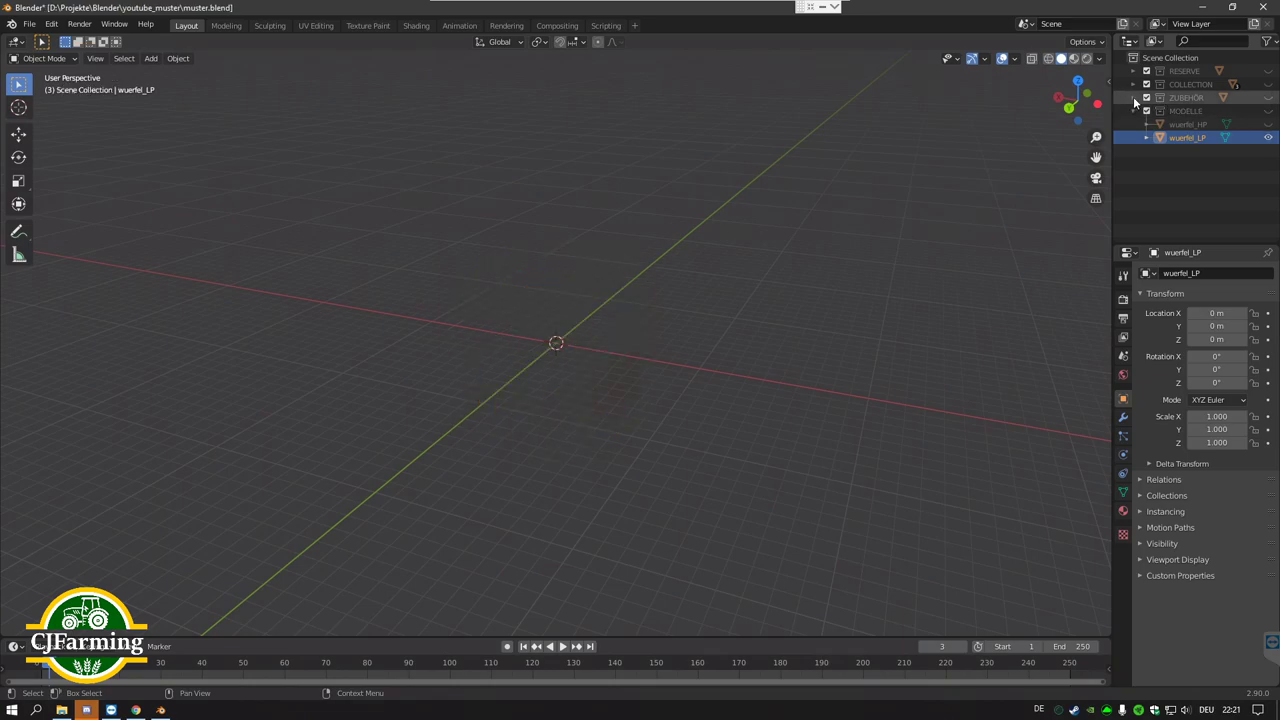
pyautogui.click(1133, 85)
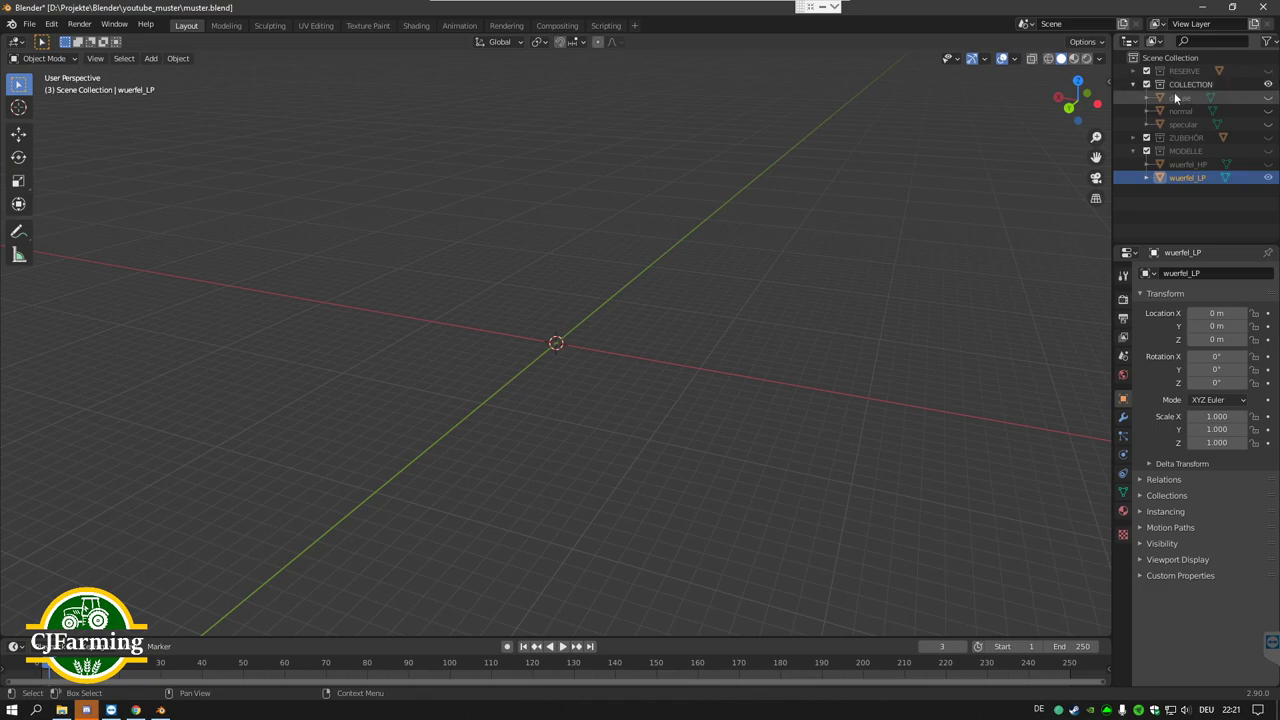
pyautogui.click(1268, 97)
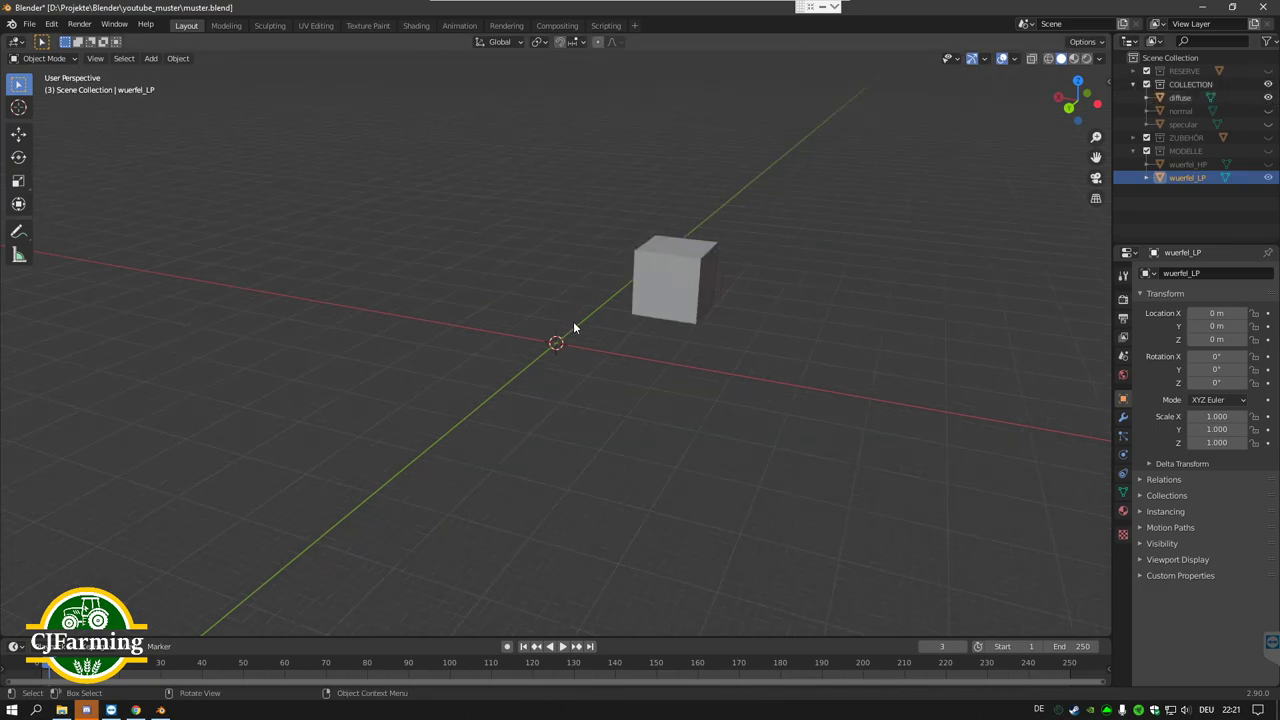
pyautogui.press('KP_Decimal')
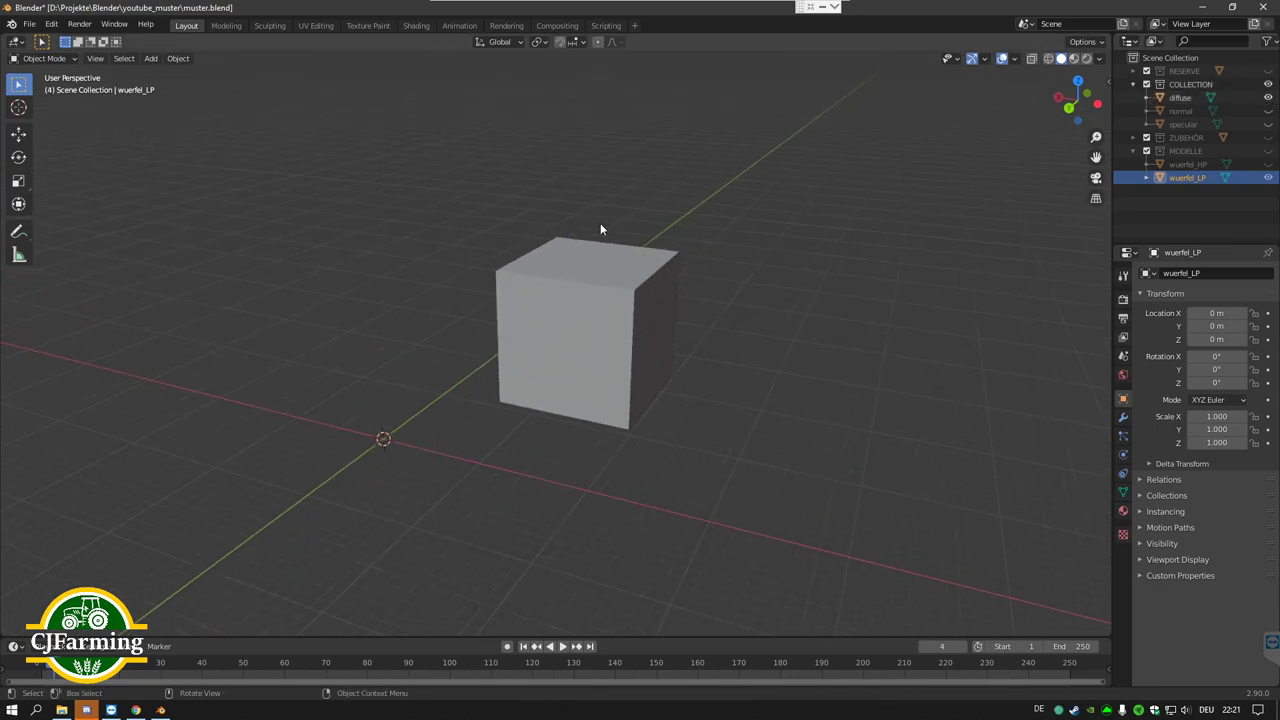
pyautogui.click(655, 255)
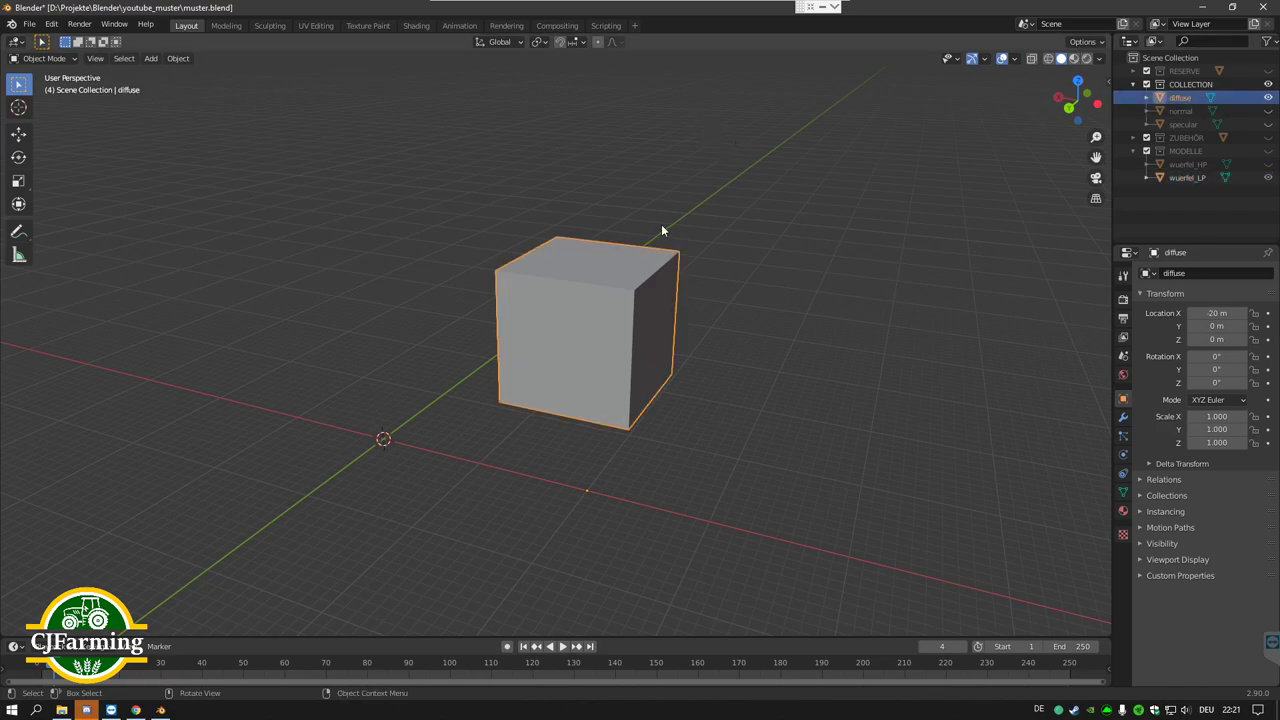
# Step: In UV Editing, replace the cube's image with diffuse.dds from the textures folder
pyautogui.click(309, 28)
pyautogui.scroll(-2, 367, 217)
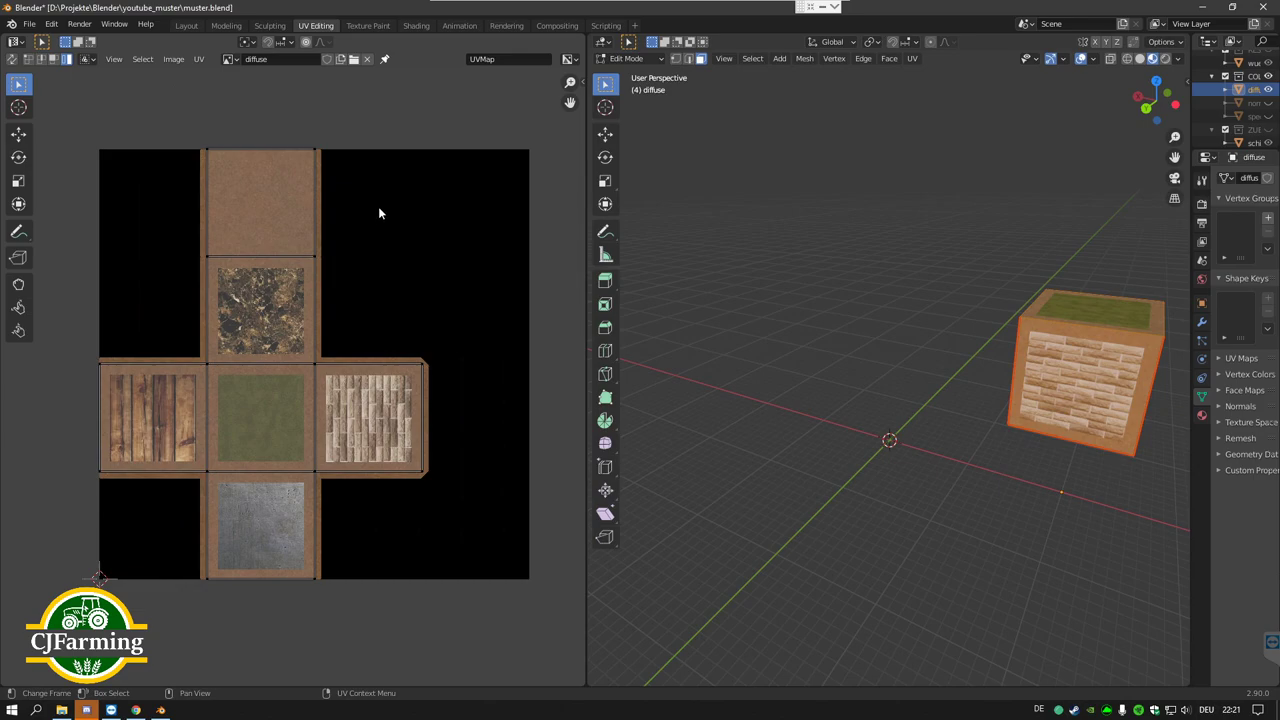
pyautogui.scroll(2, 379, 212)
pyautogui.scroll(-2, 389, 215)
pyautogui.scroll(1, 398, 206)
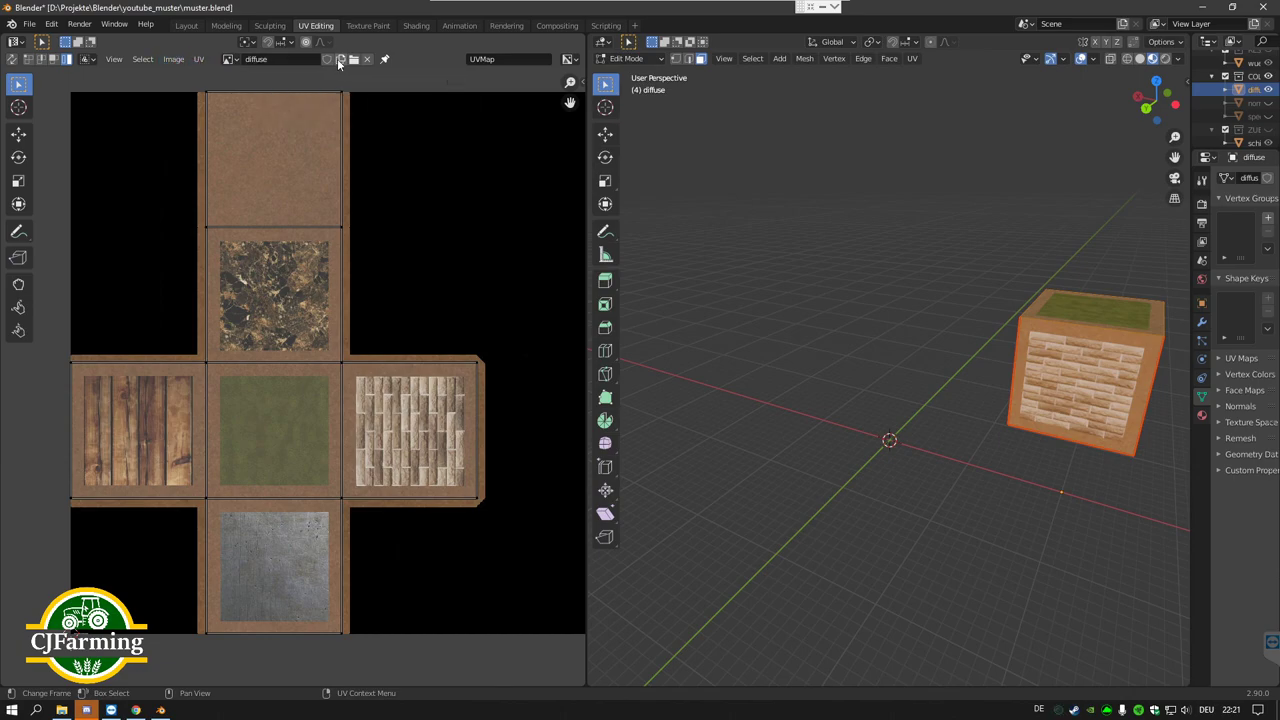
pyautogui.click(173, 59)
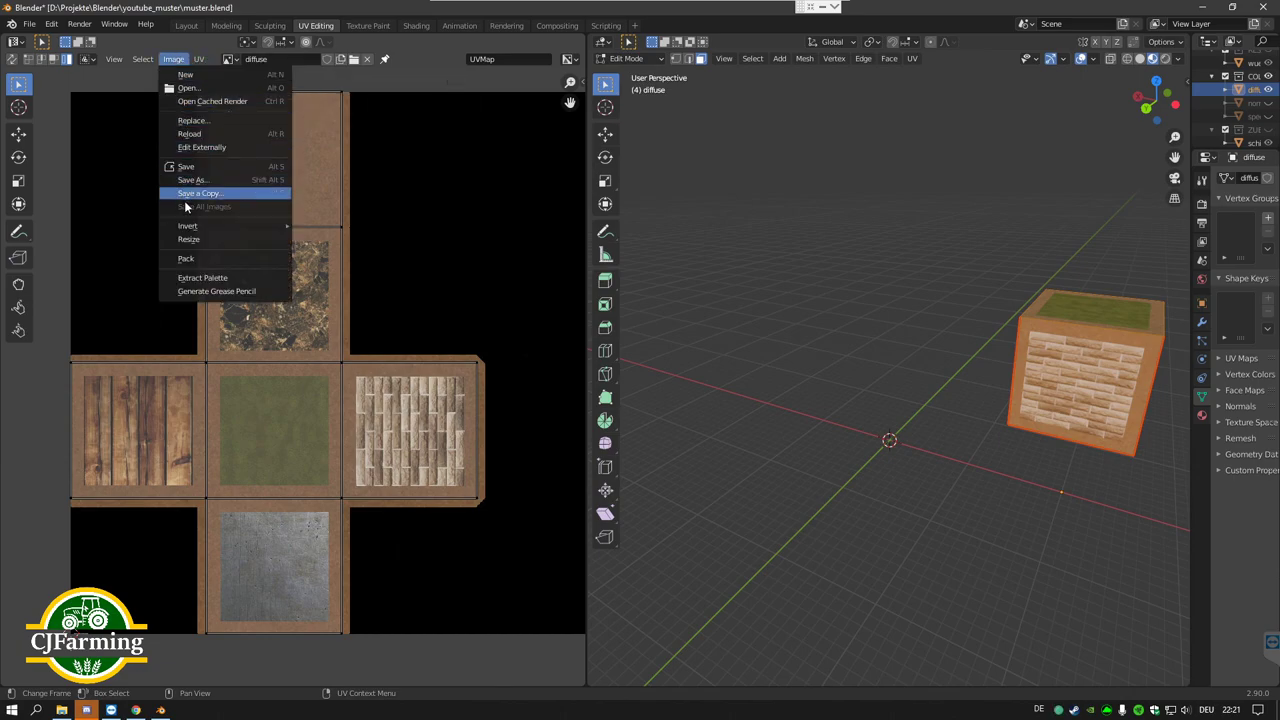
pyautogui.click(203, 120)
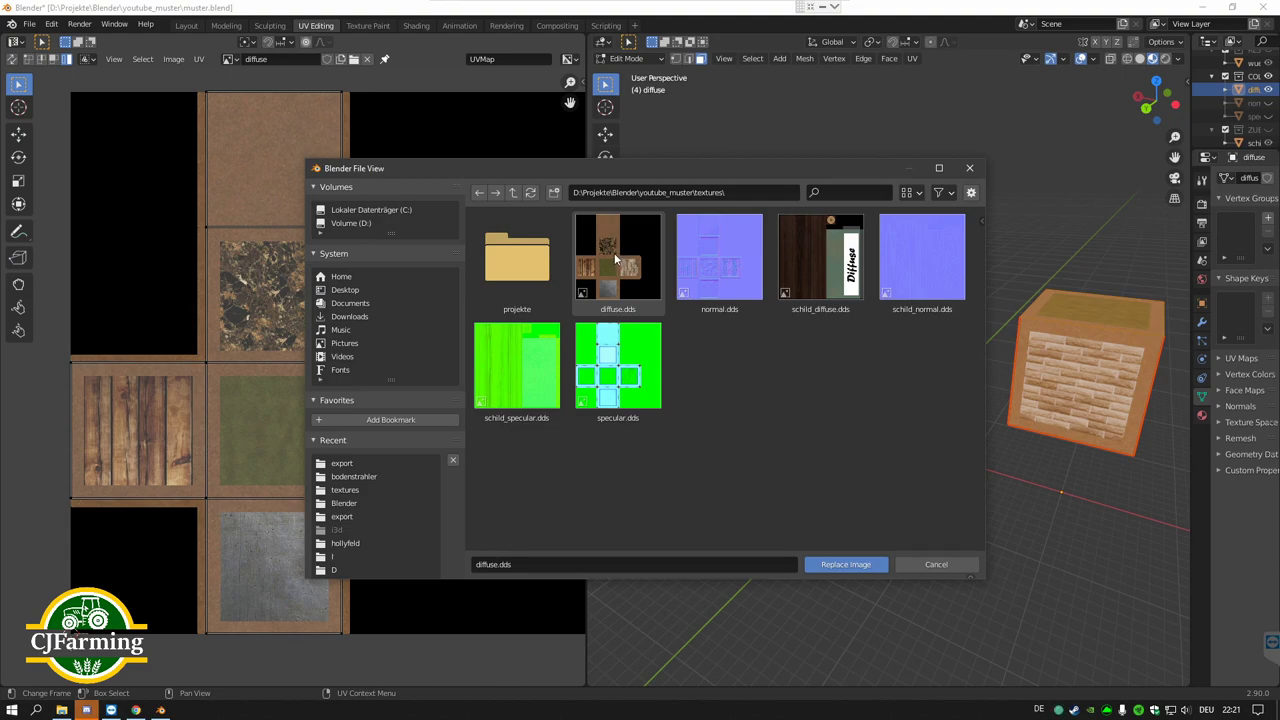
pyautogui.click(932, 565)
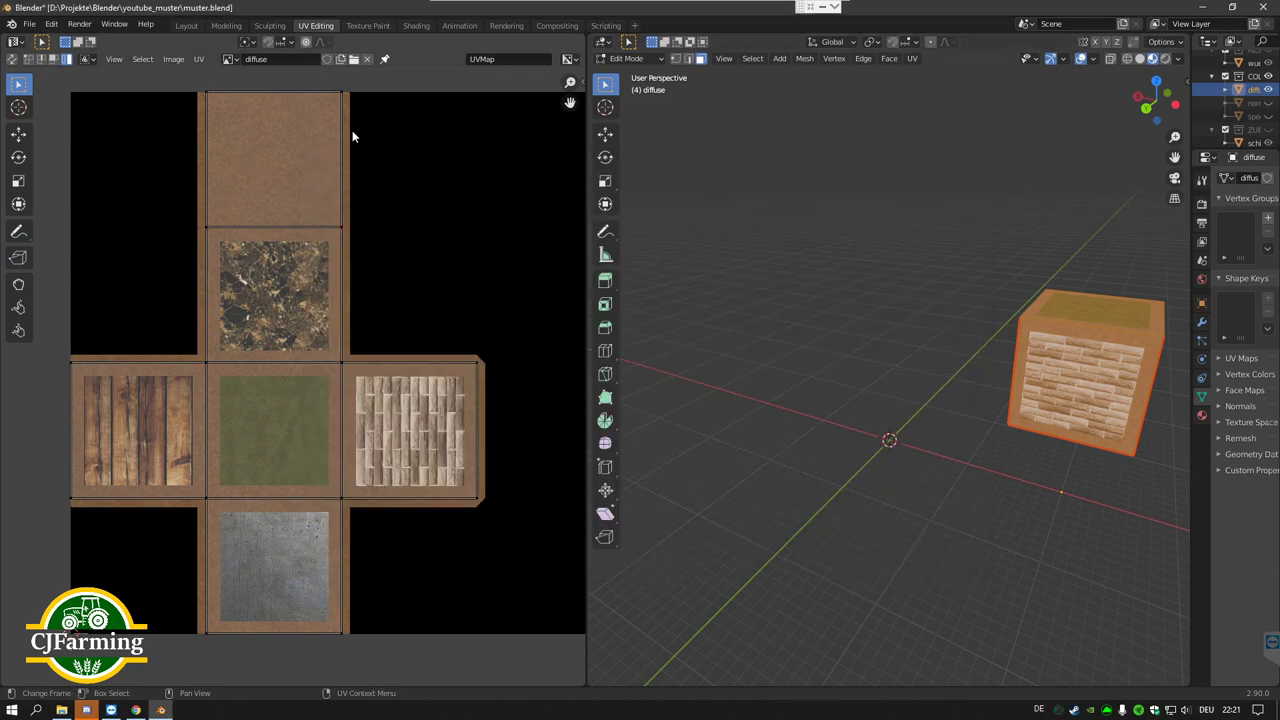
# Step: Box-select all the cube's UV faces over the texture, then deselect them
pyautogui.scroll(-1, 426, 183)
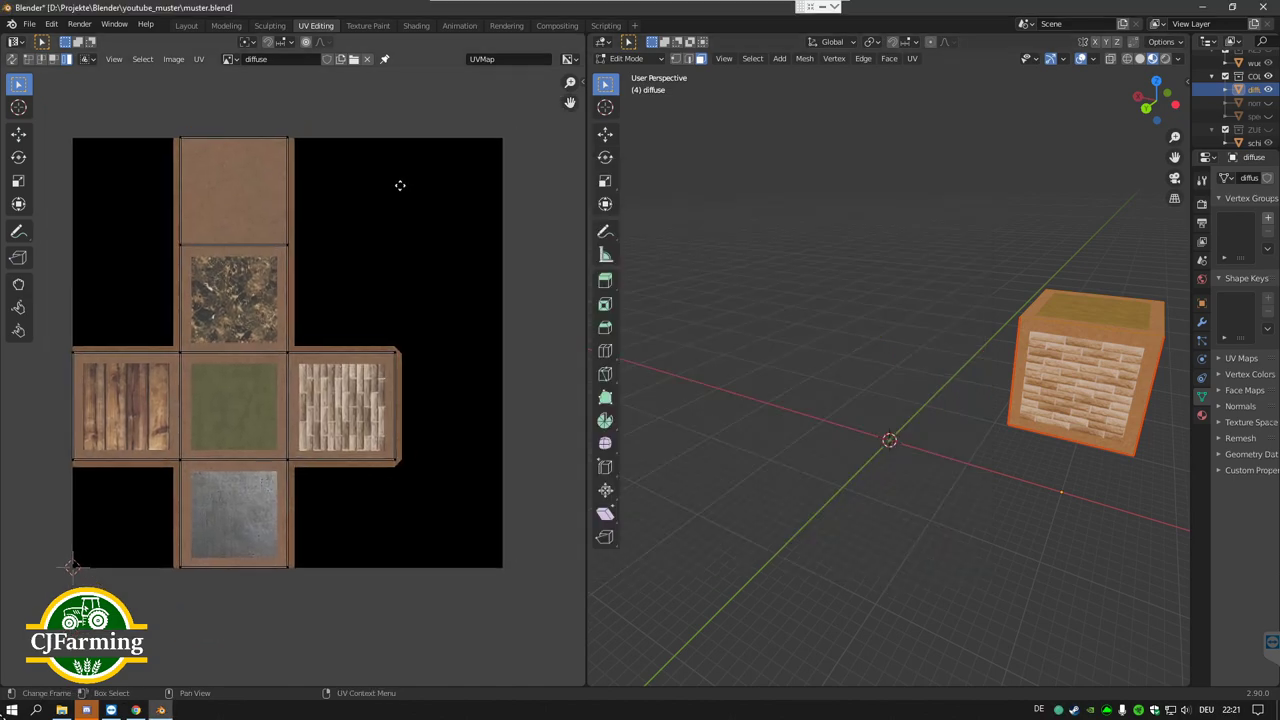
pyautogui.moveTo(56, 107); pyautogui.dragTo(456, 576)
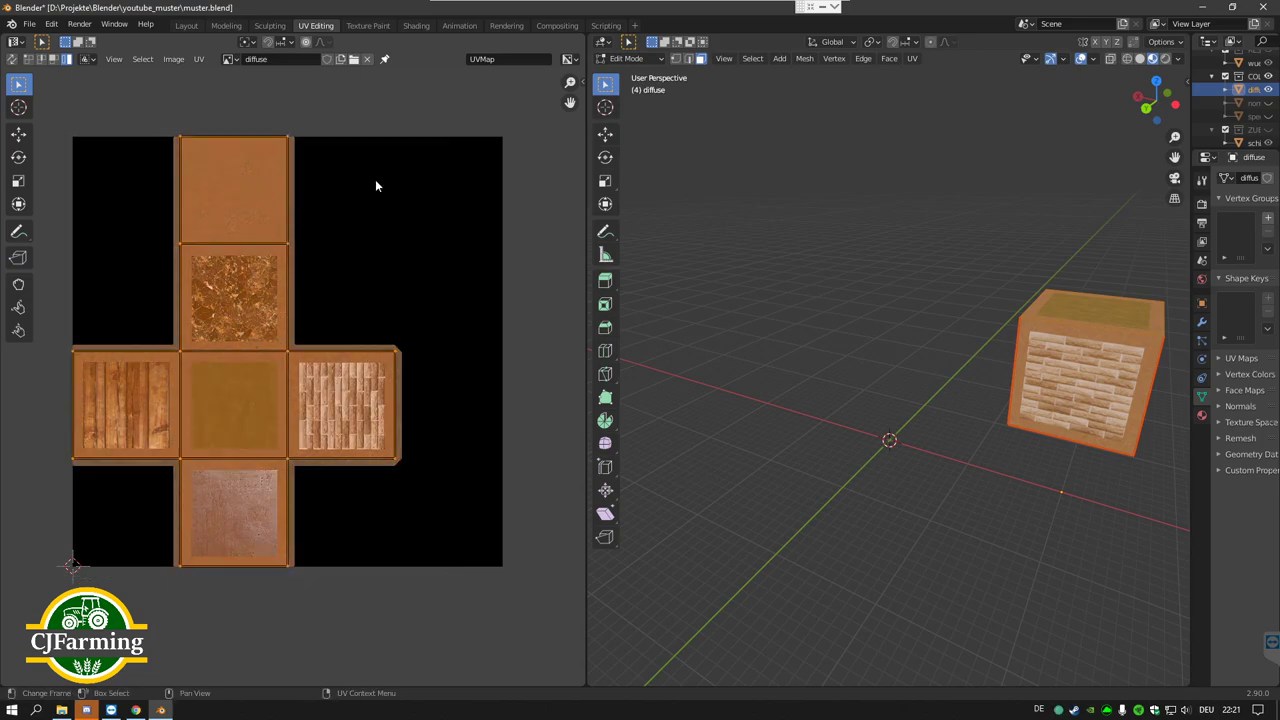
pyautogui.click(444, 218)
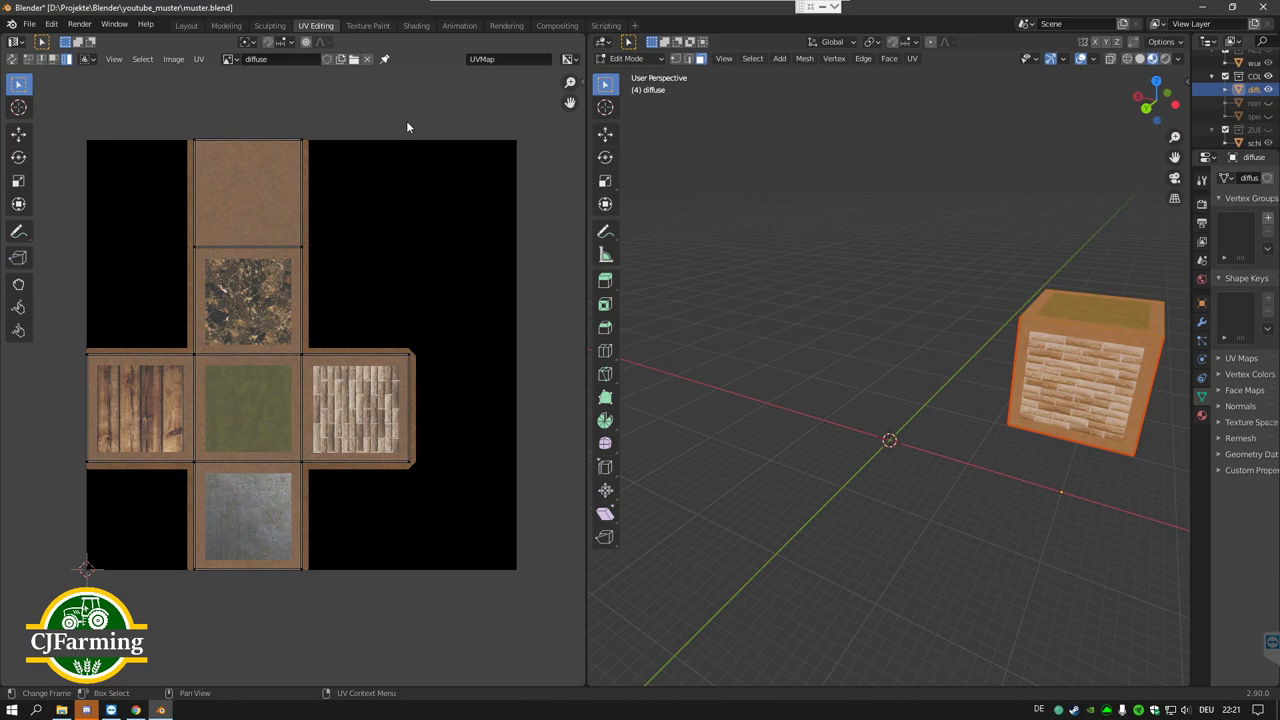
# Step: In the Shading workspace, make the diffuse cube active and remove its material slot
pyautogui.click(422, 25)
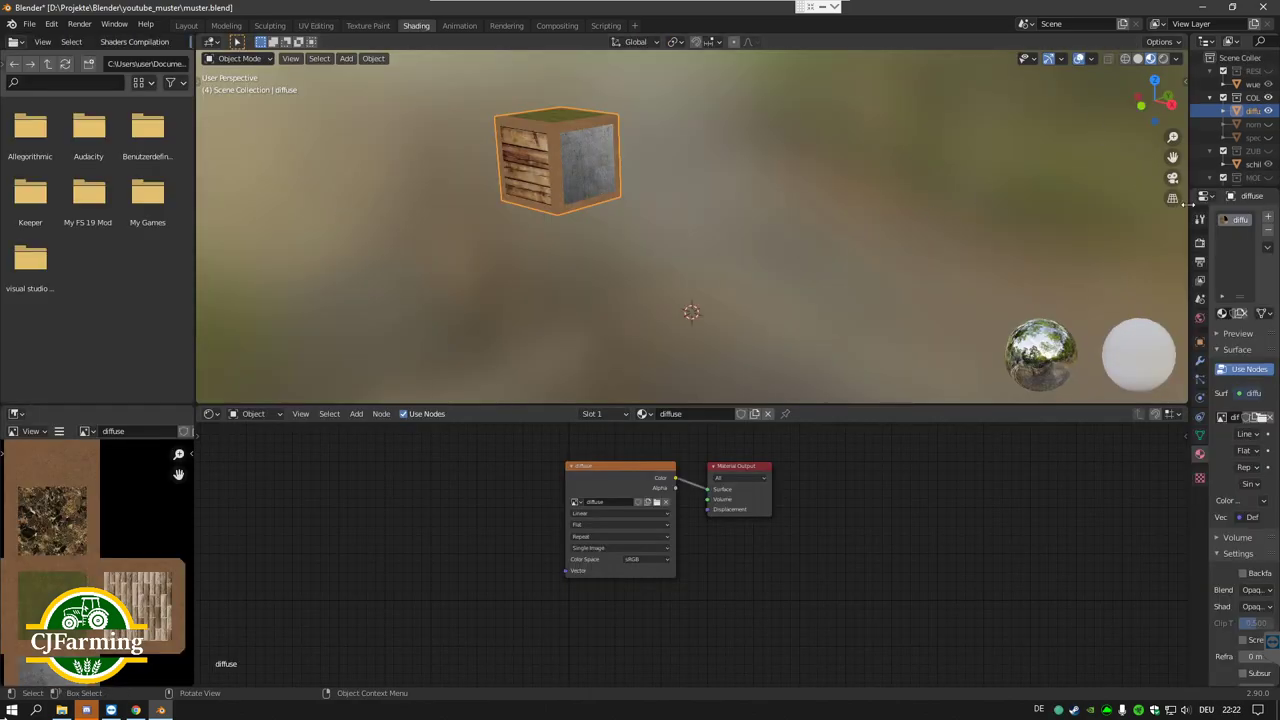
pyautogui.moveTo(1187, 204); pyautogui.dragTo(1110, 208)
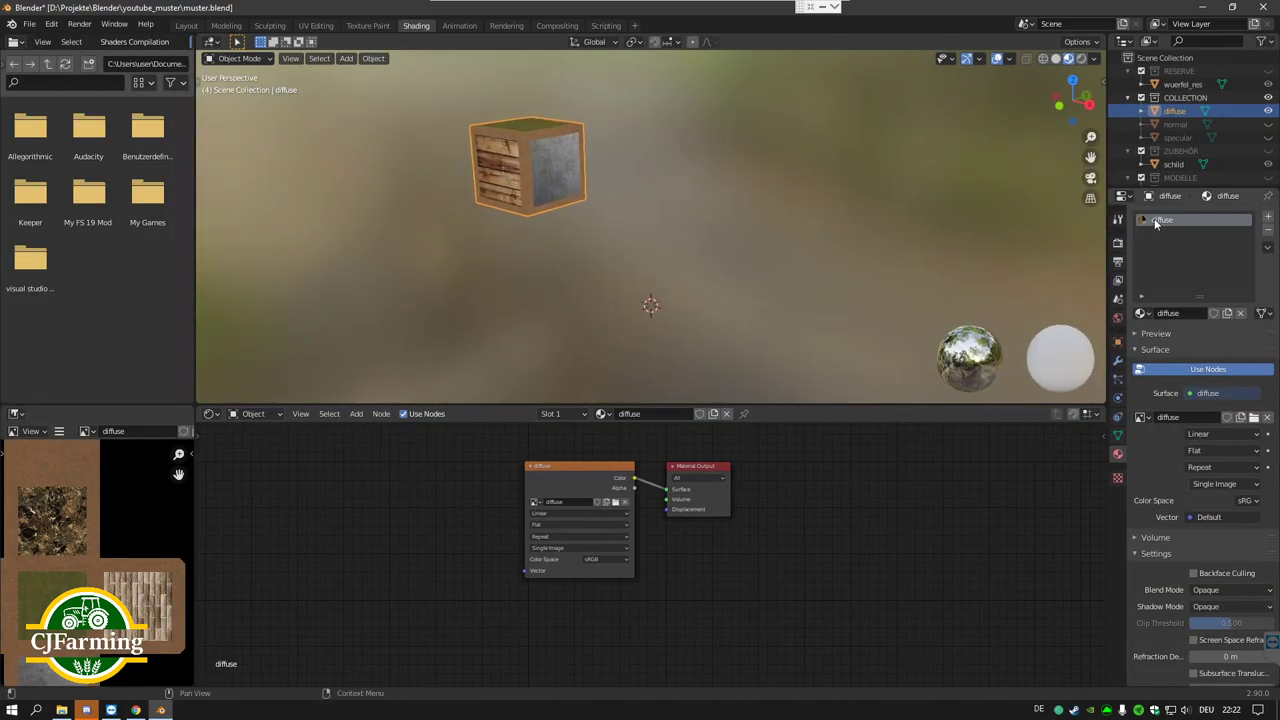
pyautogui.scroll(2, 631, 571)
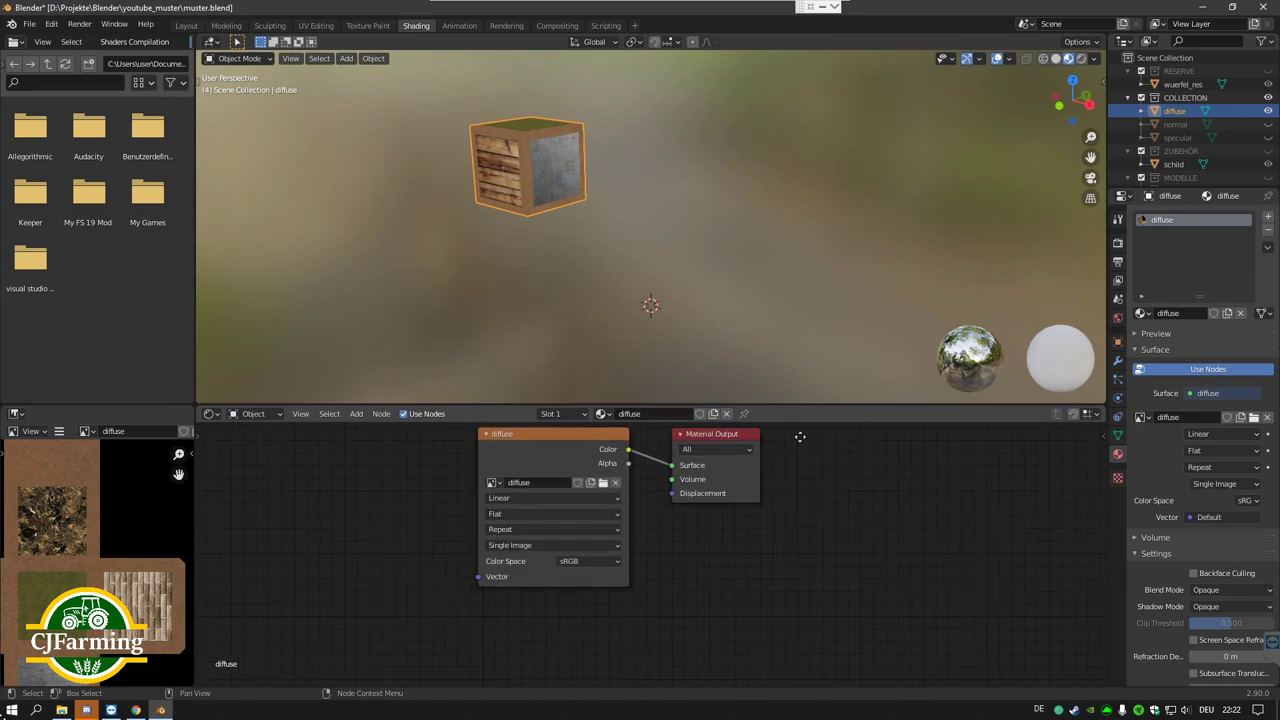
pyautogui.moveTo(800, 437)
pyautogui.mouseDown()
pyautogui.moveTo(806, 484)
pyautogui.moveTo(810, 467)
pyautogui.mouseUp()
pyautogui.scroll(1, 808, 486)
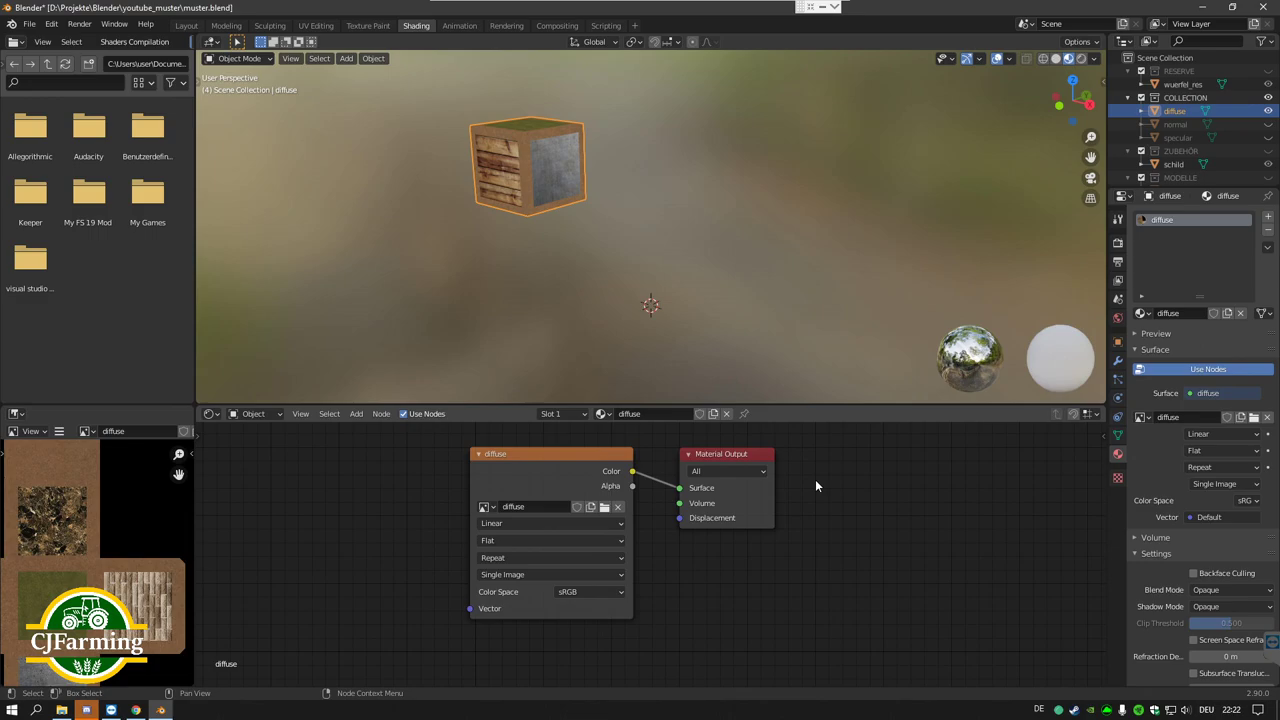
pyautogui.click(1174, 111)
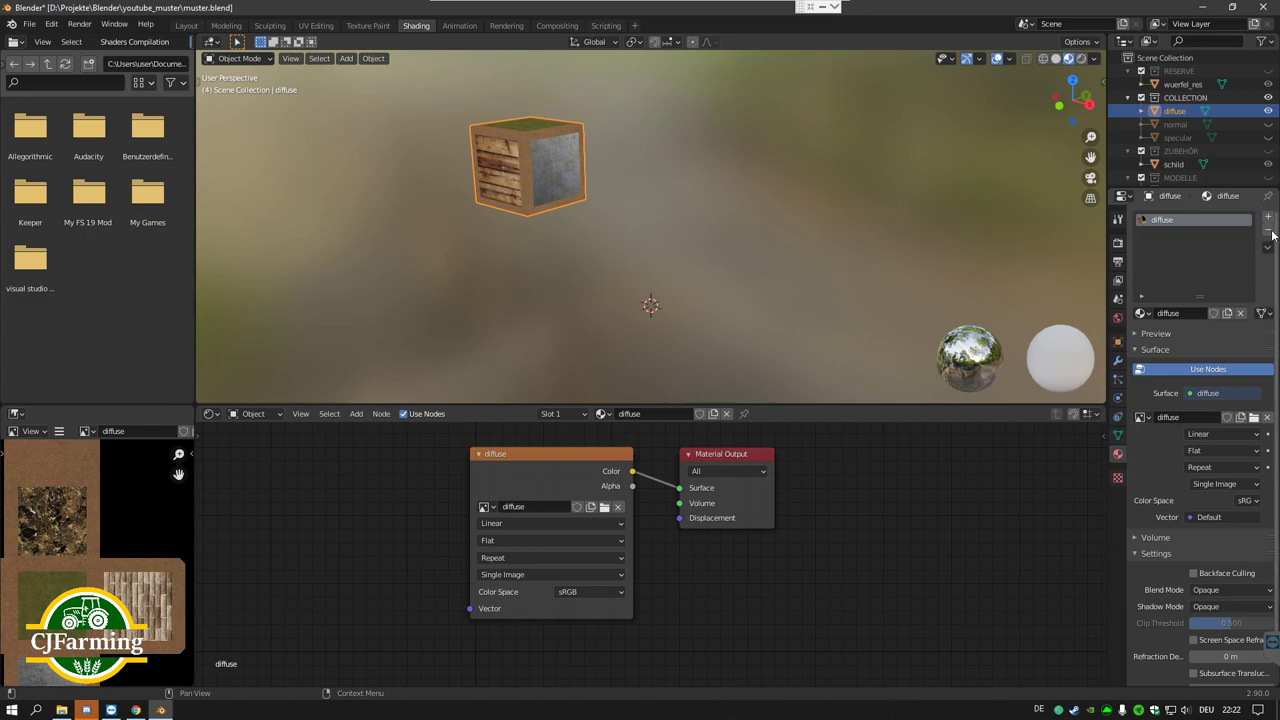
pyautogui.click(1267, 229)
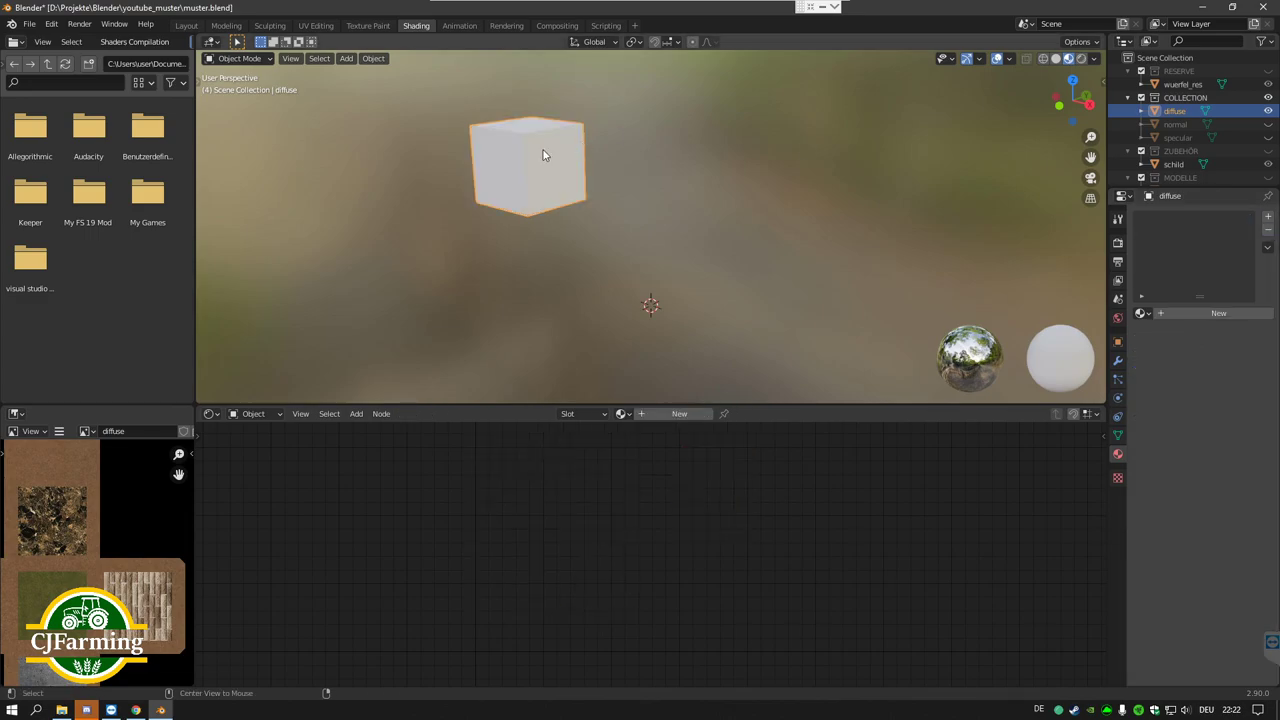
# Step: Frame the plain white cube and add a new default material to it
pyautogui.press('KP_Decimal')
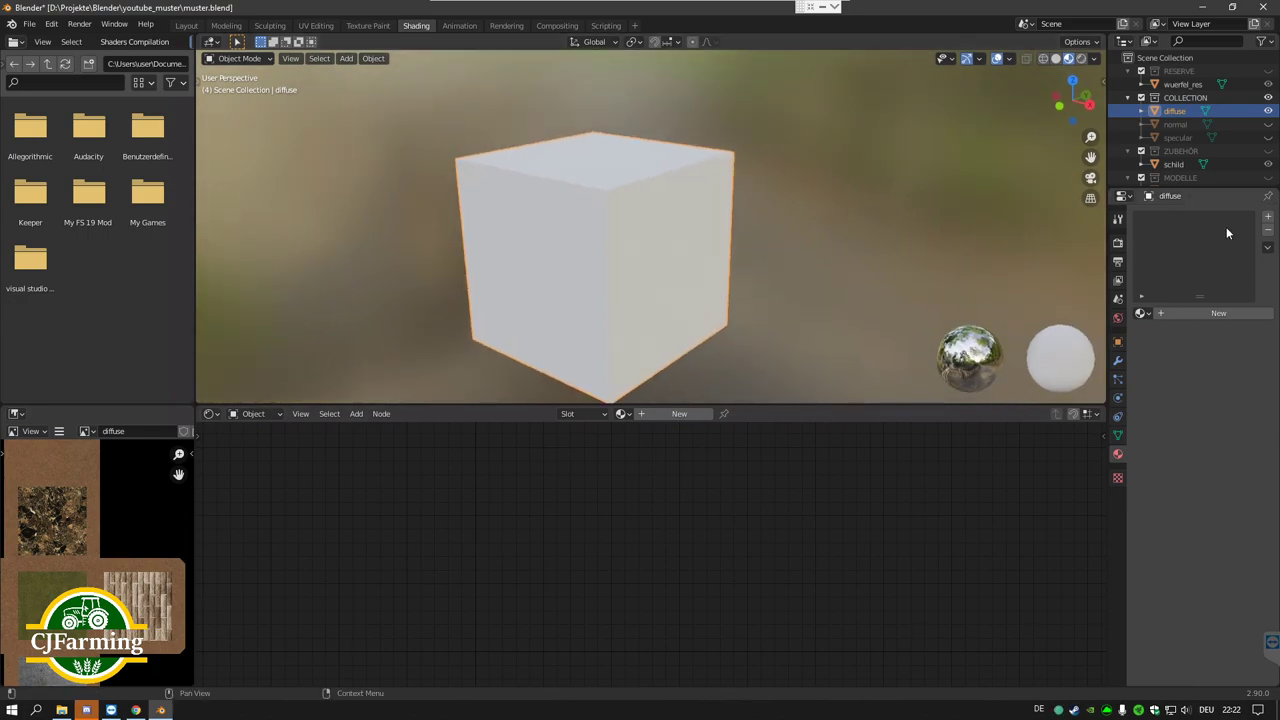
pyautogui.click(660, 413)
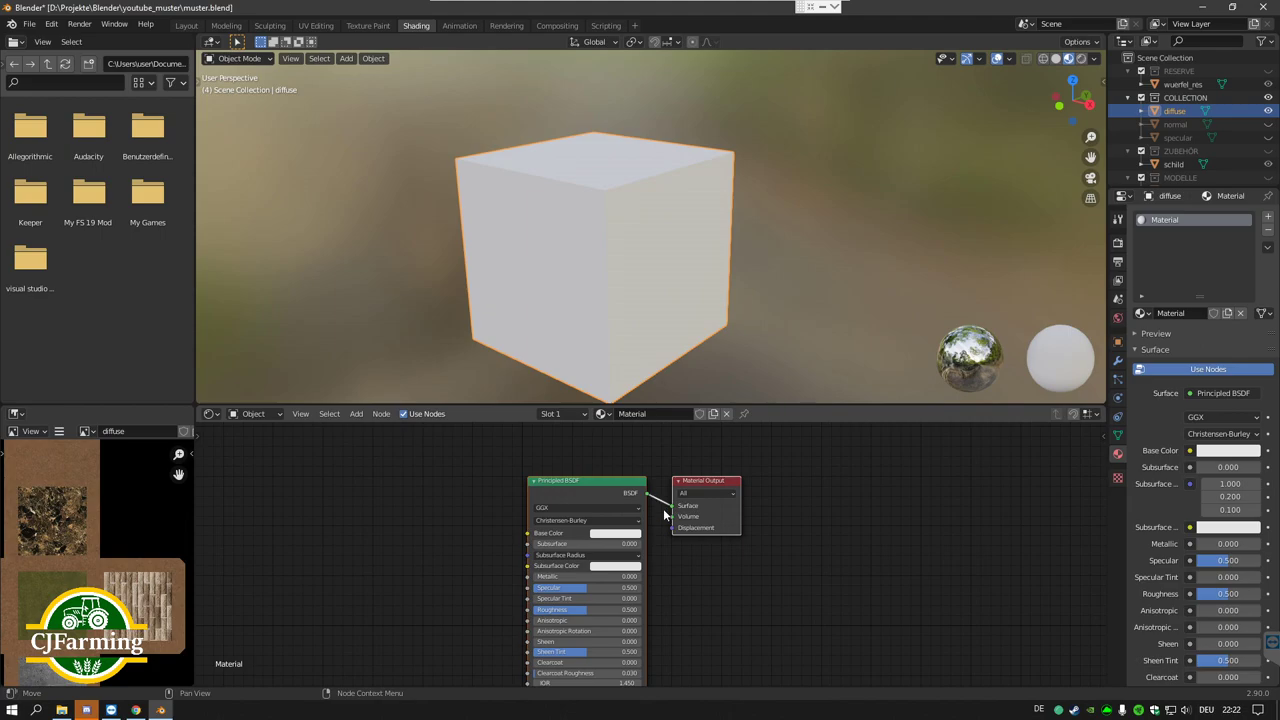
pyautogui.scroll(-3, 663, 508)
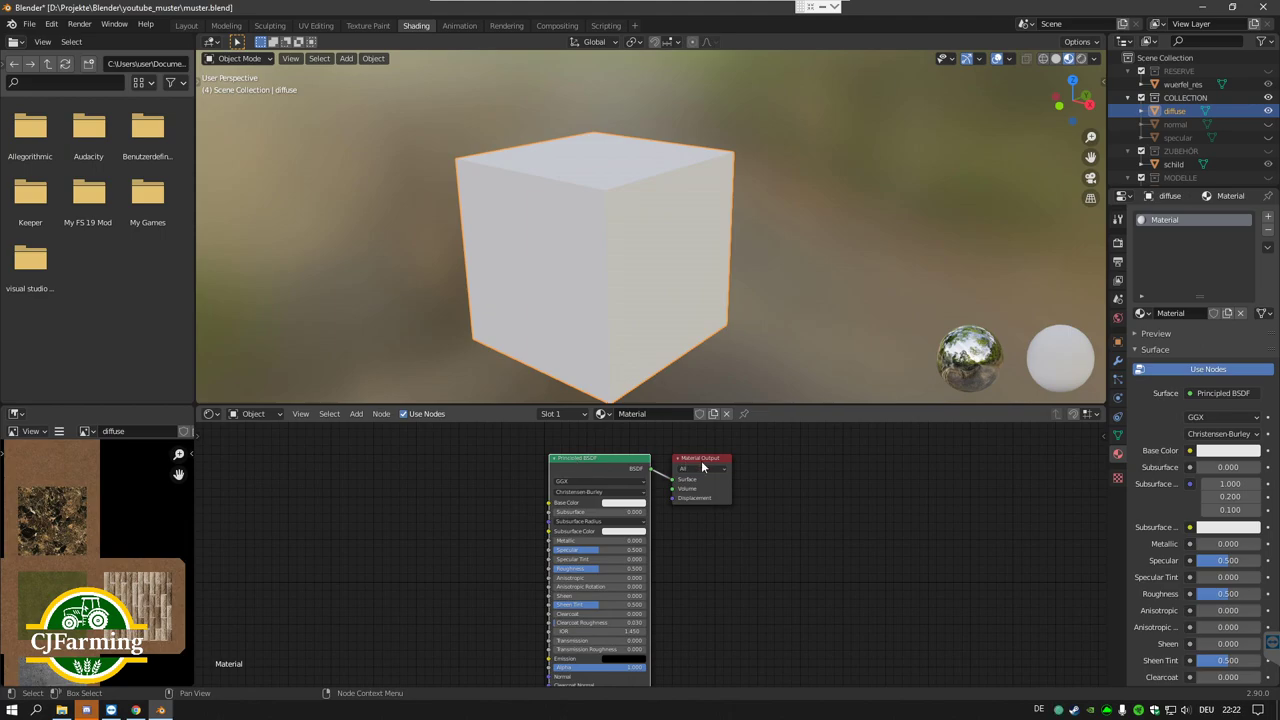
# Step: Assign the existing diffuse material to the cube from the material browser
pyautogui.scroll(1, 701, 460)
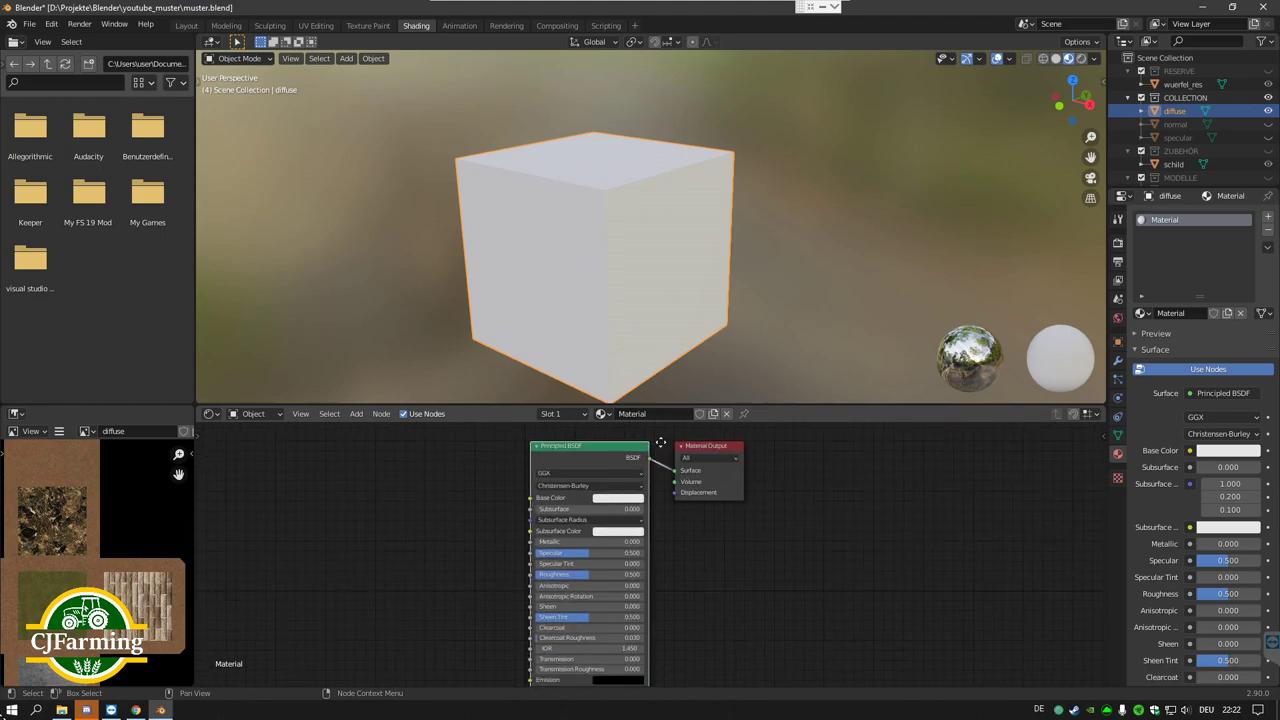
pyautogui.click(604, 414)
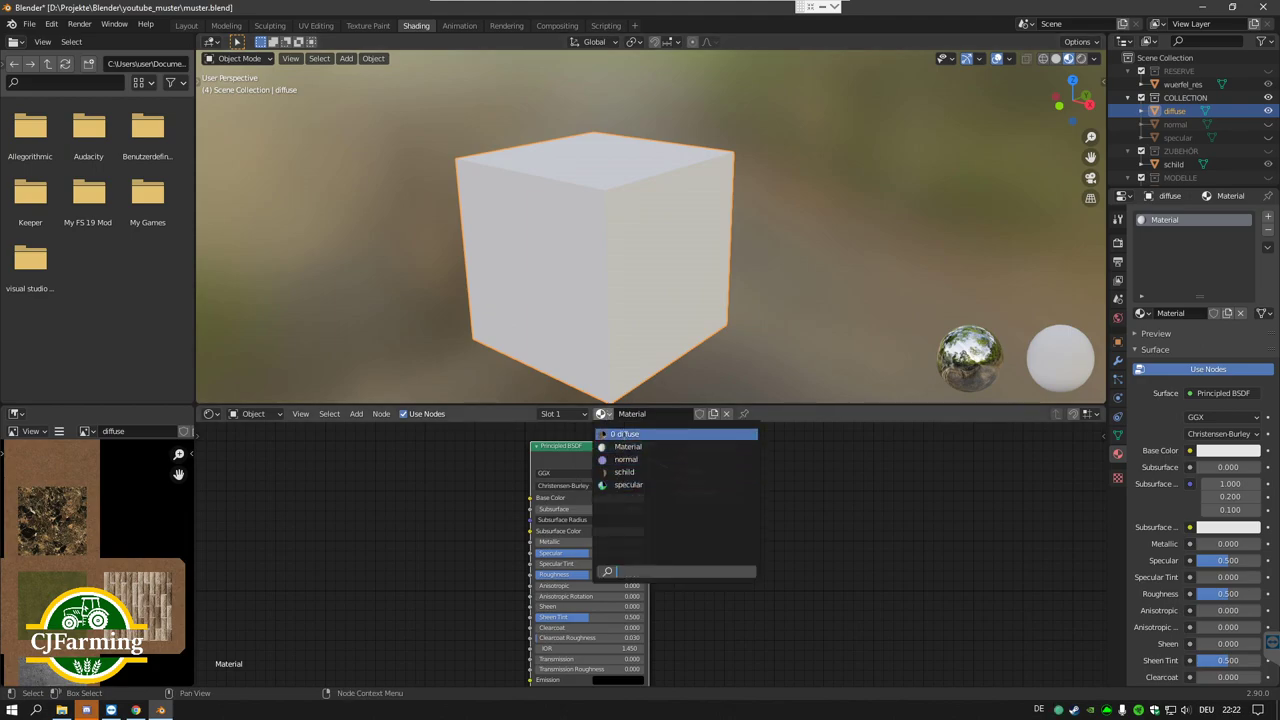
pyautogui.click(630, 434)
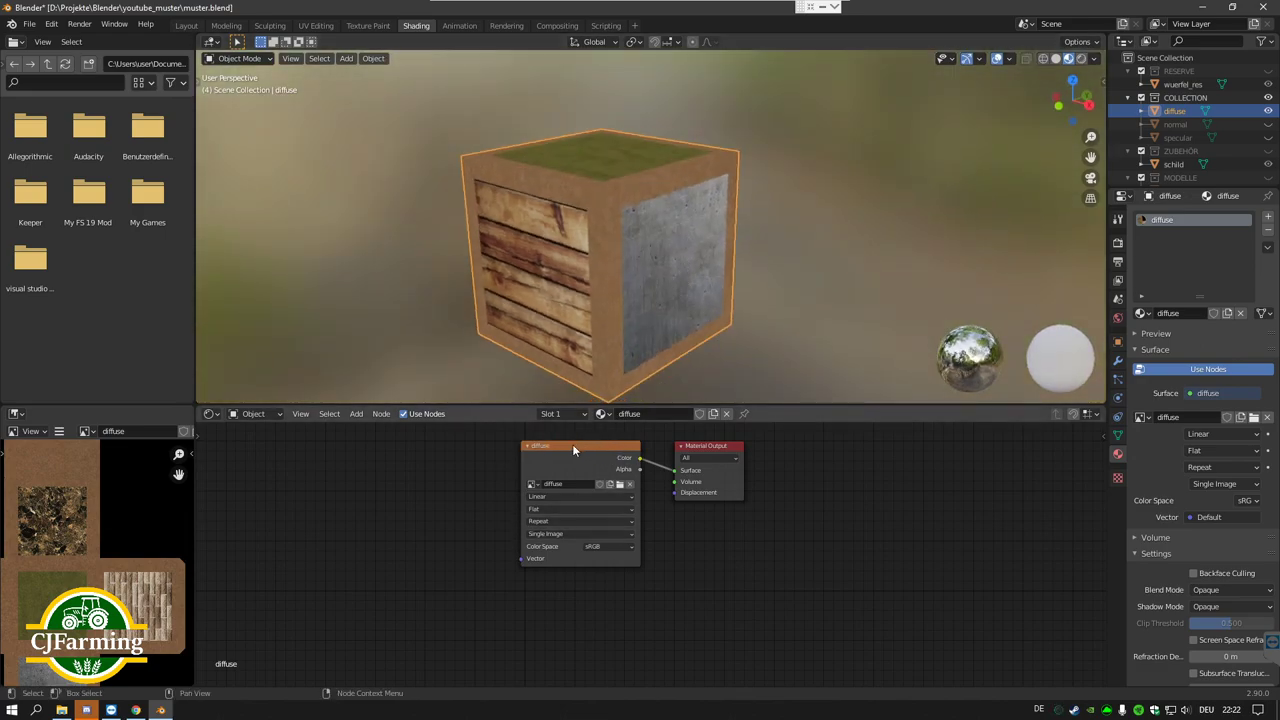
# Step: Inspect the Material Output and diffuse image nodes, keeping the image, then orbit the textured cube
pyautogui.click(572, 444)
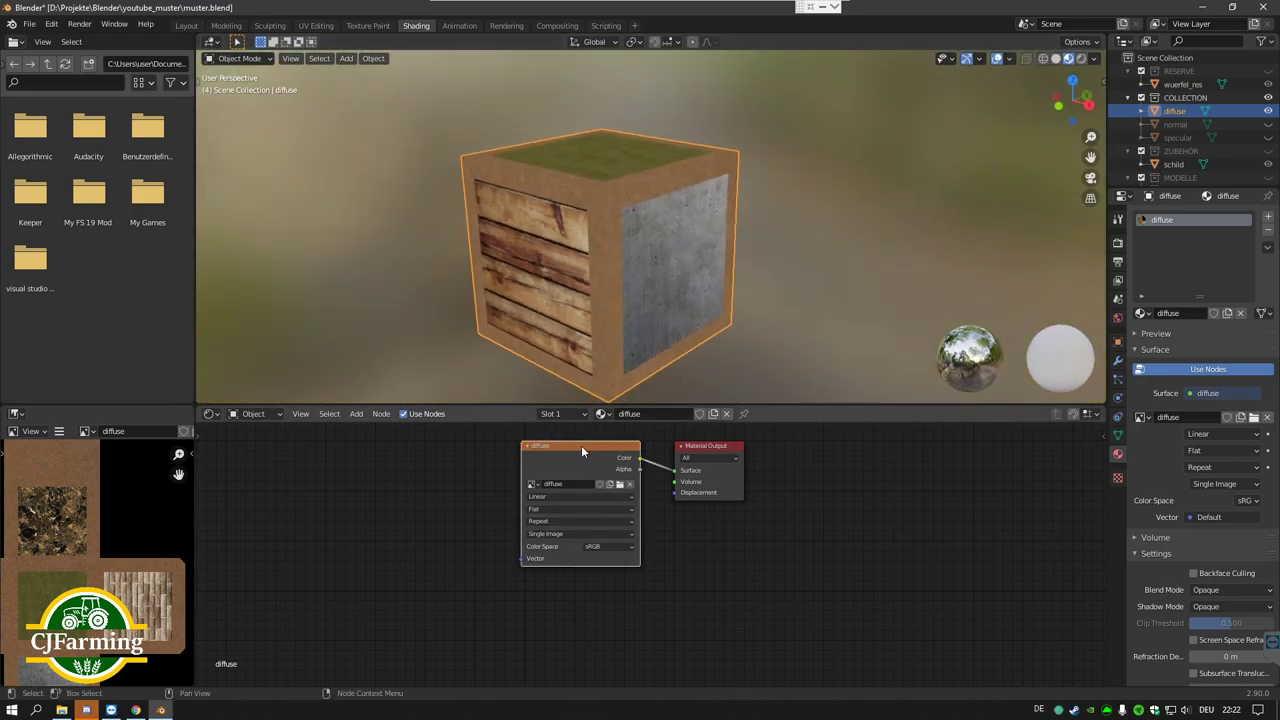
pyautogui.click(705, 447)
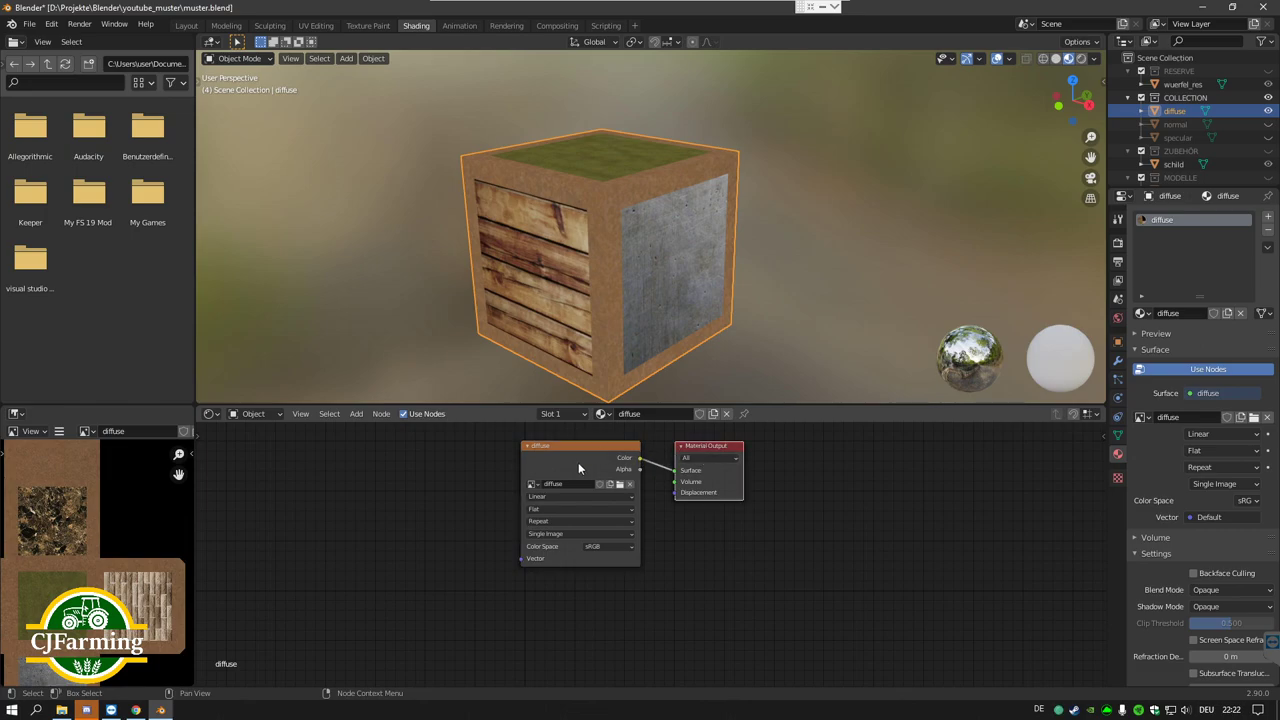
pyautogui.moveTo(584, 446); pyautogui.dragTo(580, 447)
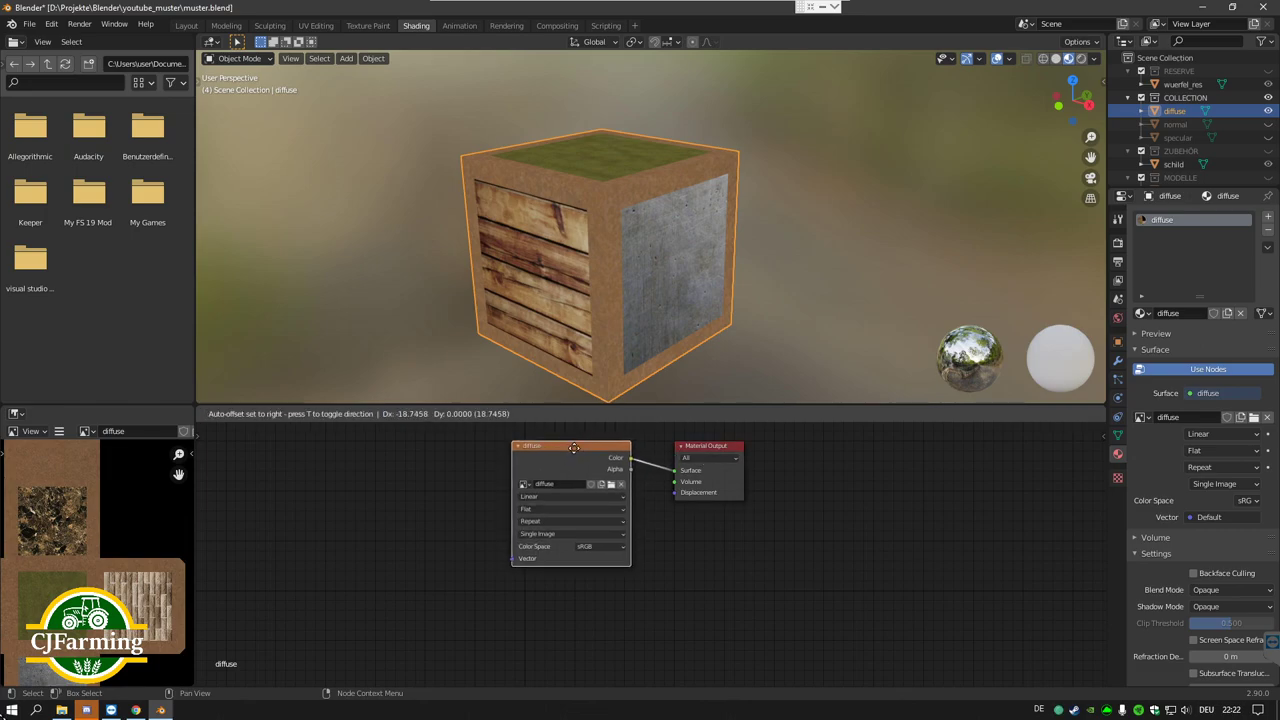
pyautogui.click(529, 485)
pyautogui.click(557, 490)
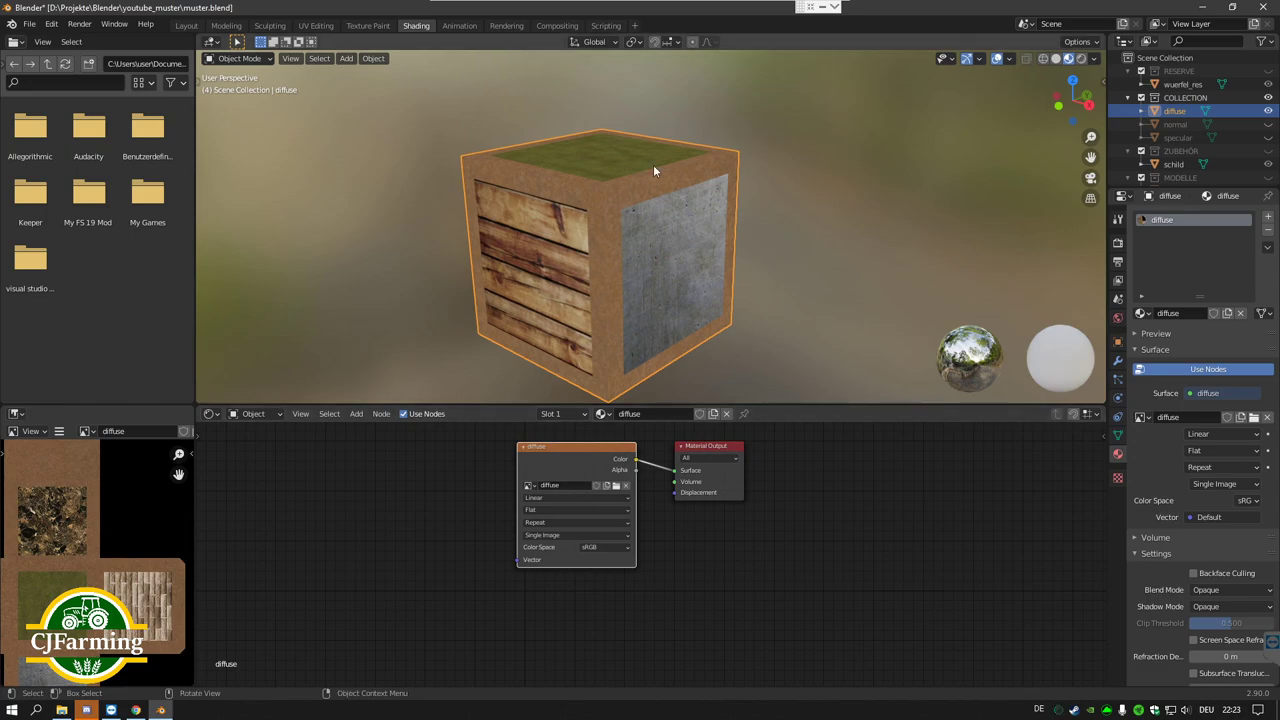
pyautogui.moveTo(654, 187); pyautogui.dragTo(650, 190)
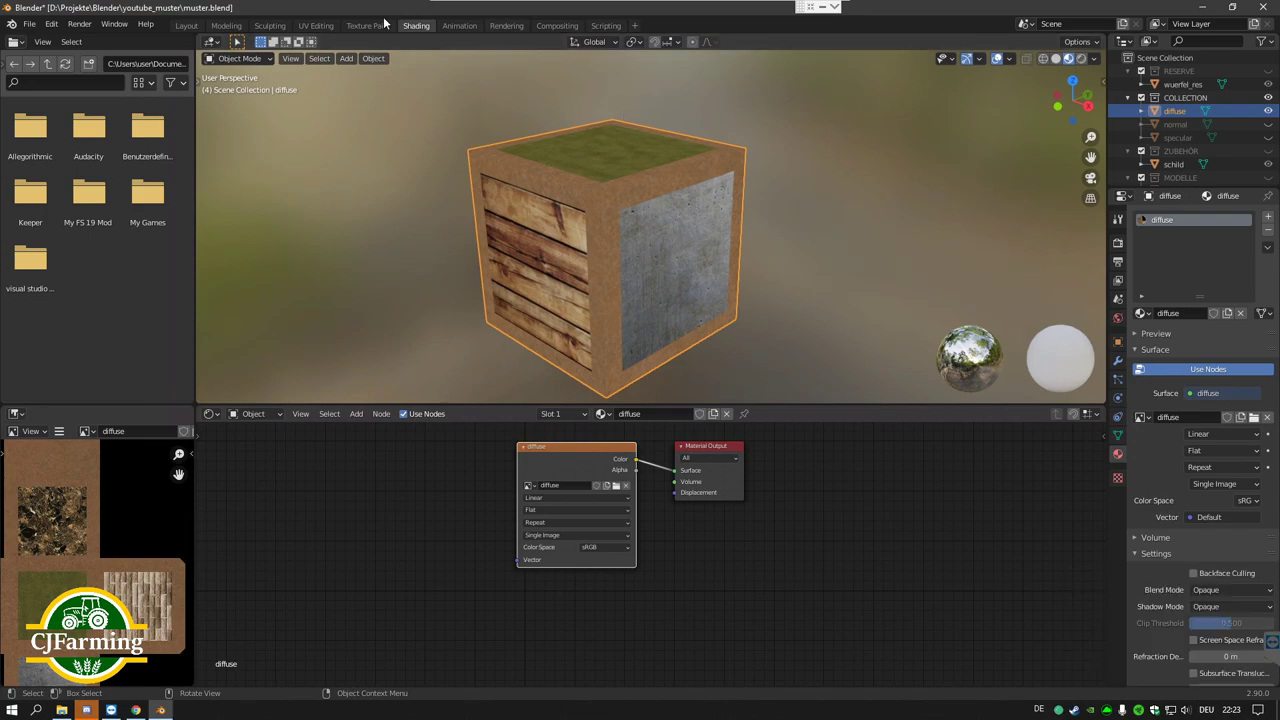
pyautogui.click(186, 25)
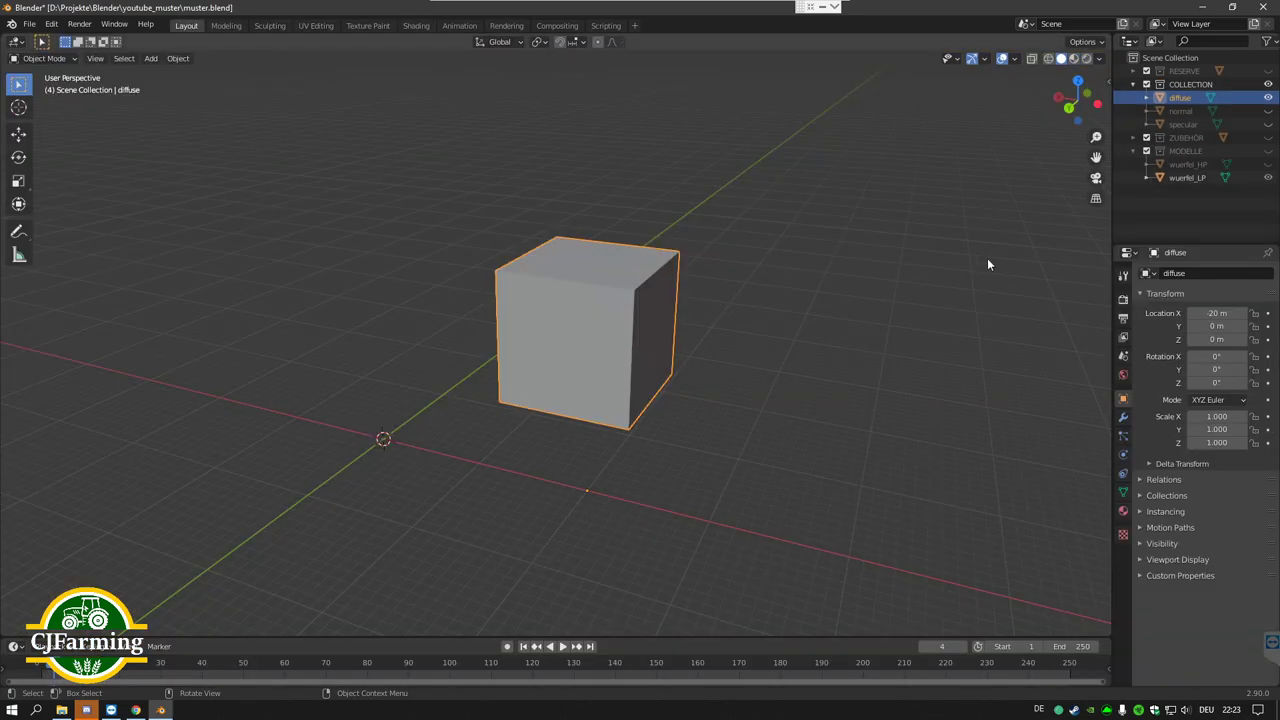
pyautogui.click(1074, 59)
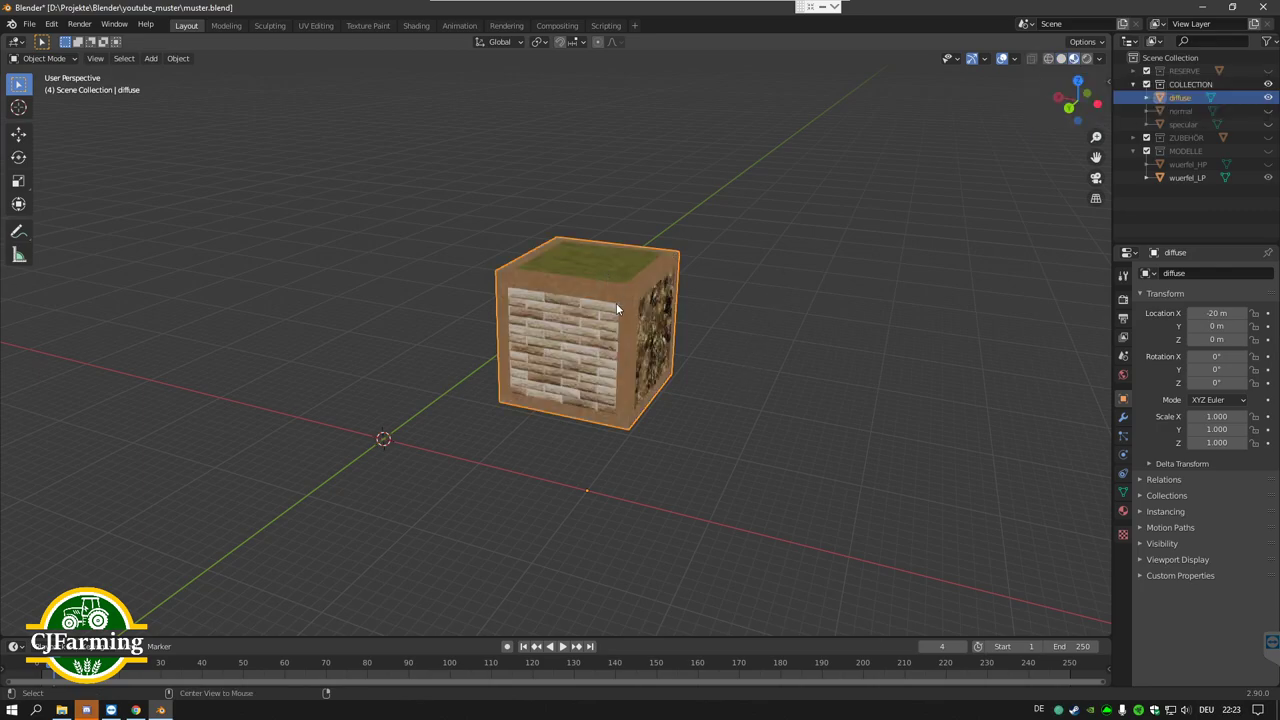
pyautogui.scroll(4, 720, 330)
pyautogui.scroll(-1, 717, 318)
pyautogui.scroll(-2, 717, 318)
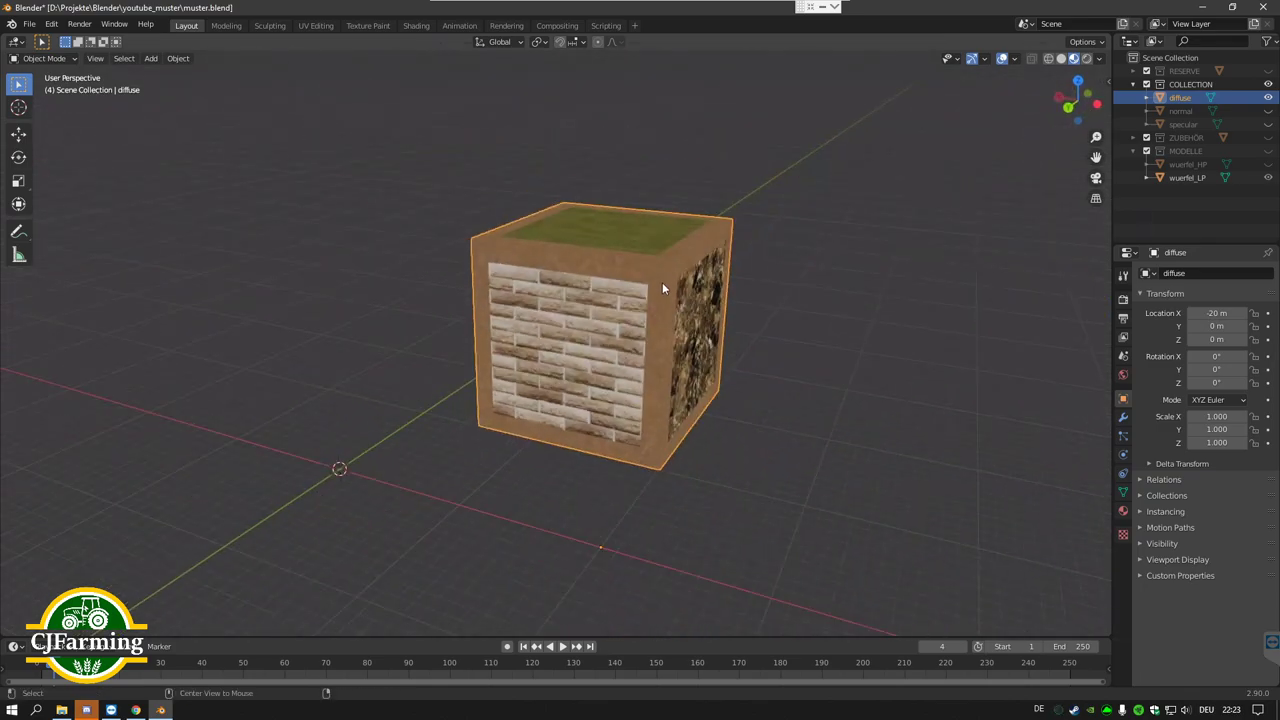
pyautogui.scroll(5, 682, 294)
pyautogui.moveTo(513, 303); pyautogui.dragTo(644, 307)
pyautogui.scroll(-2, 644, 300)
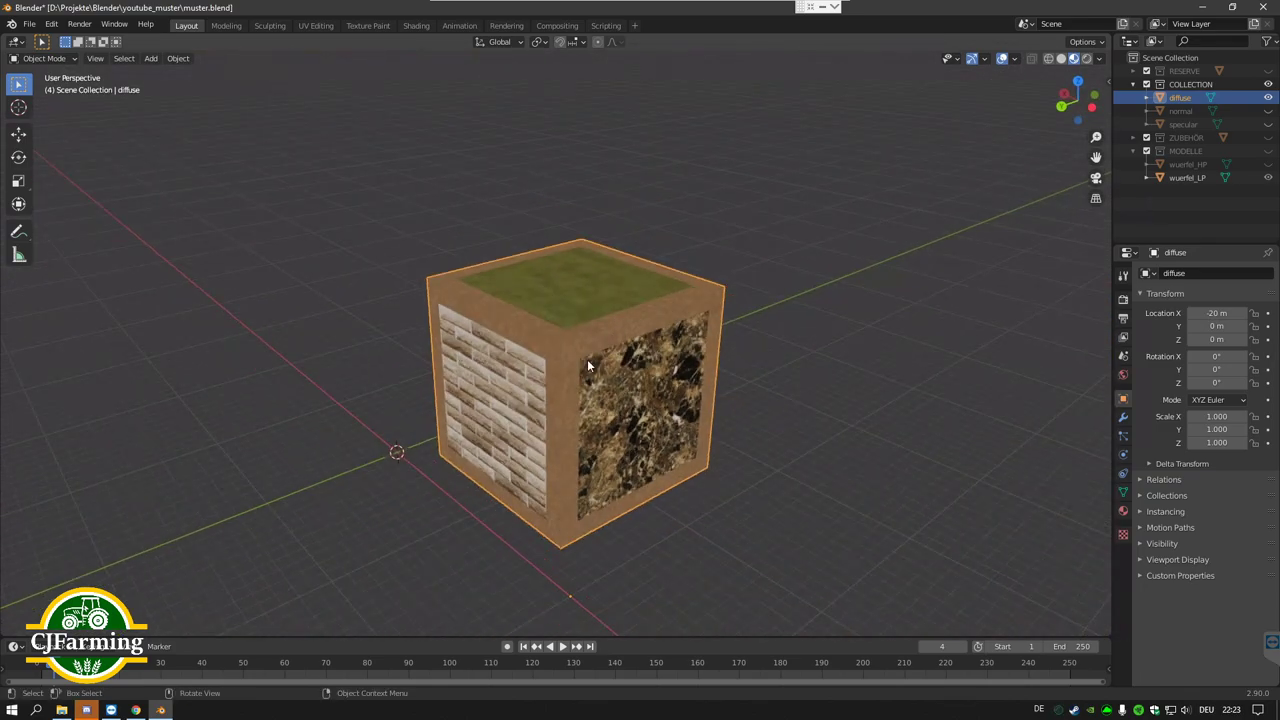
pyautogui.scroll(3, 635, 324)
pyautogui.moveTo(592, 344)
pyautogui.mouseDown()
pyautogui.moveTo(635, 324)
pyautogui.moveTo(581, 336)
pyautogui.mouseUp()
pyautogui.scroll(-2, 607, 336)
pyautogui.scroll(2, 581, 326)
pyautogui.scroll(-2, 581, 336)
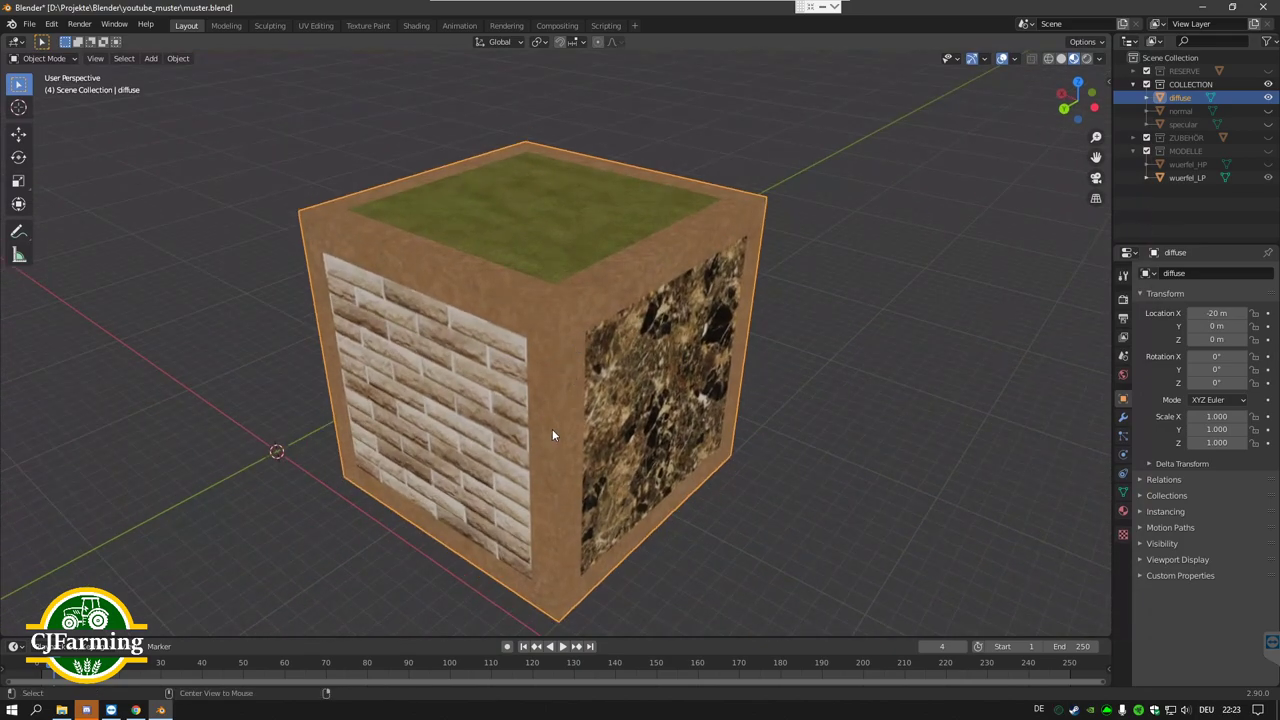
pyautogui.scroll(2, 552, 429)
pyautogui.moveTo(552, 429)
pyautogui.mouseDown()
pyautogui.moveTo(616, 360)
pyautogui.moveTo(617, 332)
pyautogui.moveTo(803, 318)
pyautogui.mouseUp()
pyautogui.scroll(-2, 617, 332)
pyautogui.scroll(2, 540, 367)
pyautogui.moveTo(540, 367); pyautogui.dragTo(600, 371)
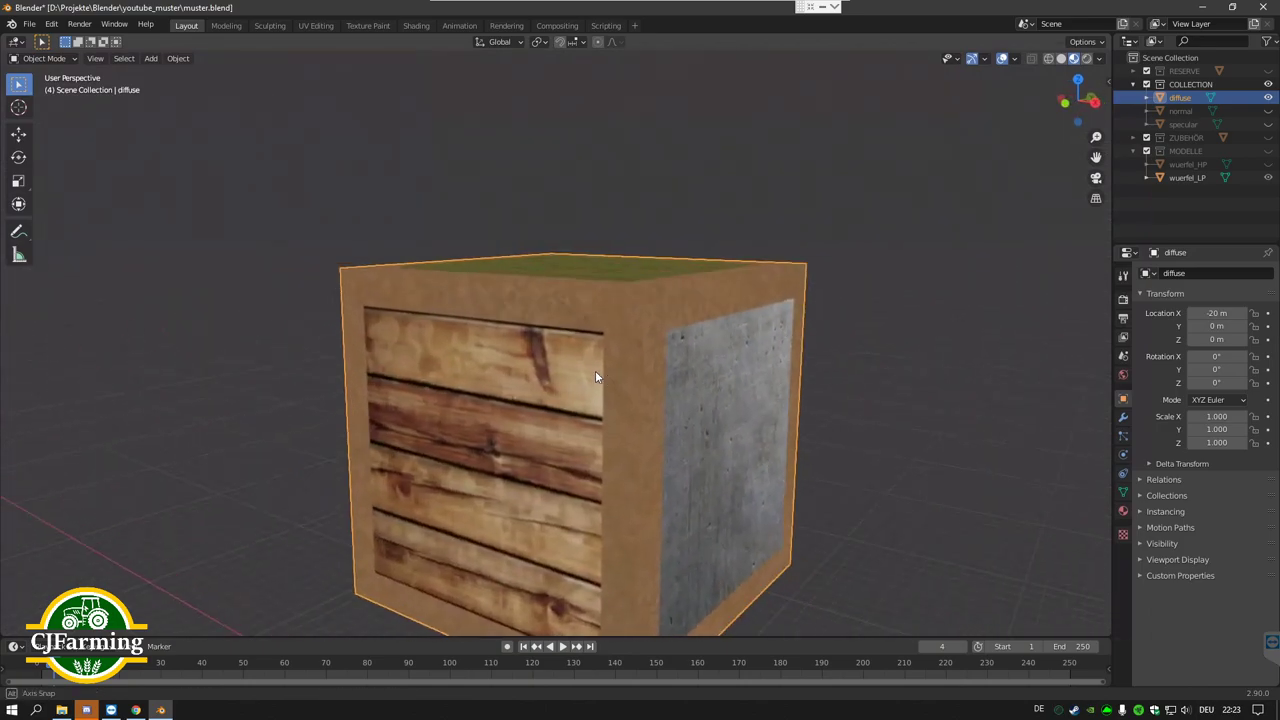
pyautogui.scroll(-2, 600, 371)
pyautogui.moveTo(677, 380)
pyautogui.mouseDown()
pyautogui.moveTo(750, 381)
pyautogui.moveTo(675, 374)
pyautogui.moveTo(728, 366)
pyautogui.mouseUp()
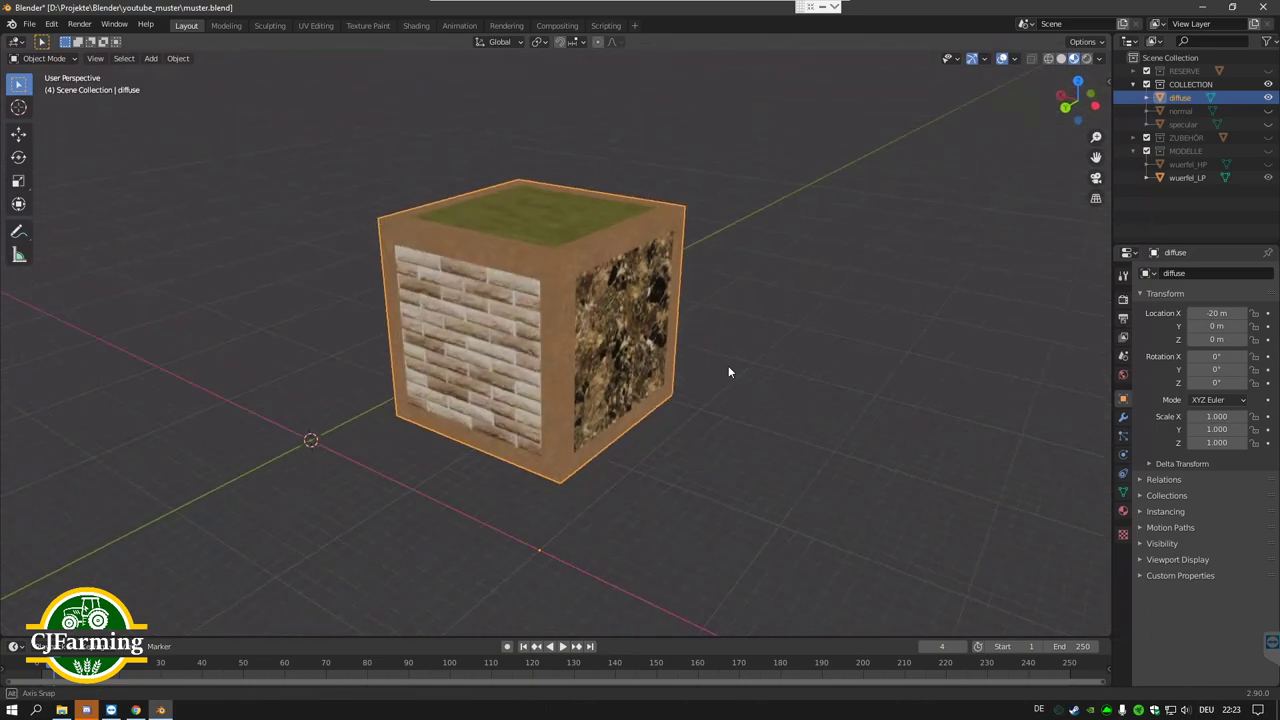
pyautogui.moveTo(552, 286)
pyautogui.mouseDown()
pyautogui.moveTo(652, 340)
pyautogui.moveTo(572, 422)
pyautogui.mouseUp()
pyautogui.scroll(2, 652, 340)
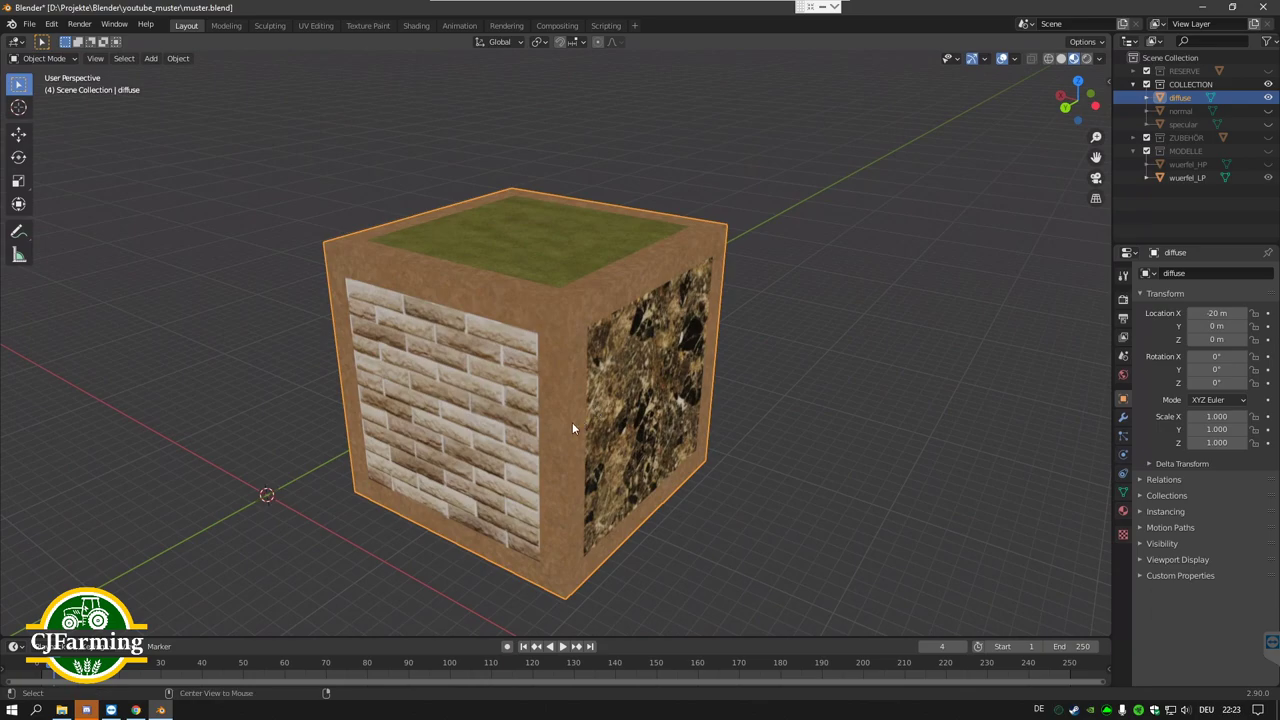
pyautogui.scroll(2, 608, 373)
pyautogui.scroll(-2, 608, 373)
pyautogui.moveTo(541, 312)
pyautogui.mouseDown()
pyautogui.moveTo(613, 352)
pyautogui.moveTo(670, 353)
pyautogui.moveTo(443, 351)
pyautogui.moveTo(608, 410)
pyautogui.moveTo(523, 394)
pyautogui.moveTo(560, 377)
pyautogui.moveTo(874, 367)
pyautogui.moveTo(651, 404)
pyautogui.moveTo(601, 361)
pyautogui.mouseUp()
pyautogui.scroll(-3, 600, 352)
pyautogui.scroll(2, 592, 374)
pyautogui.scroll(2, 592, 373)
pyautogui.scroll(-2, 560, 377)
pyautogui.scroll(-2, 627, 406)
pyautogui.scroll(-1, 620, 408)
pyautogui.scroll(3, 614, 410)
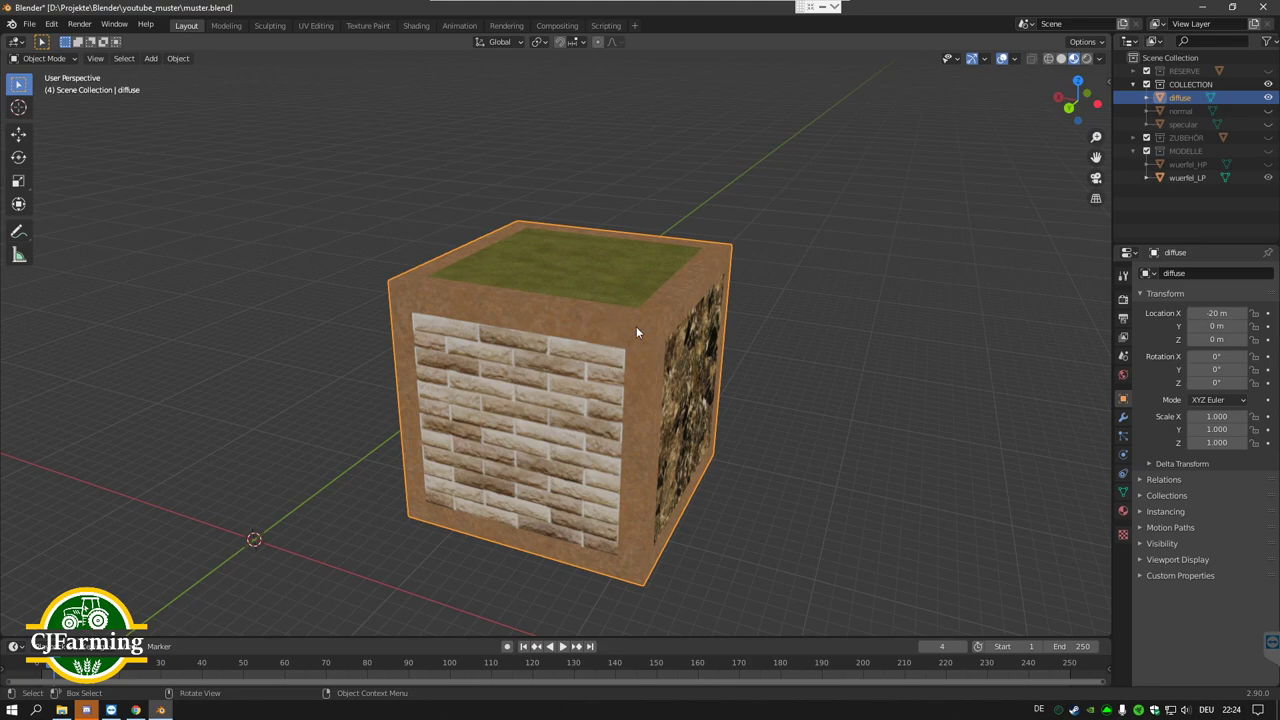
pyautogui.scroll(2, 610, 350)
pyautogui.scroll(-2, 590, 375)
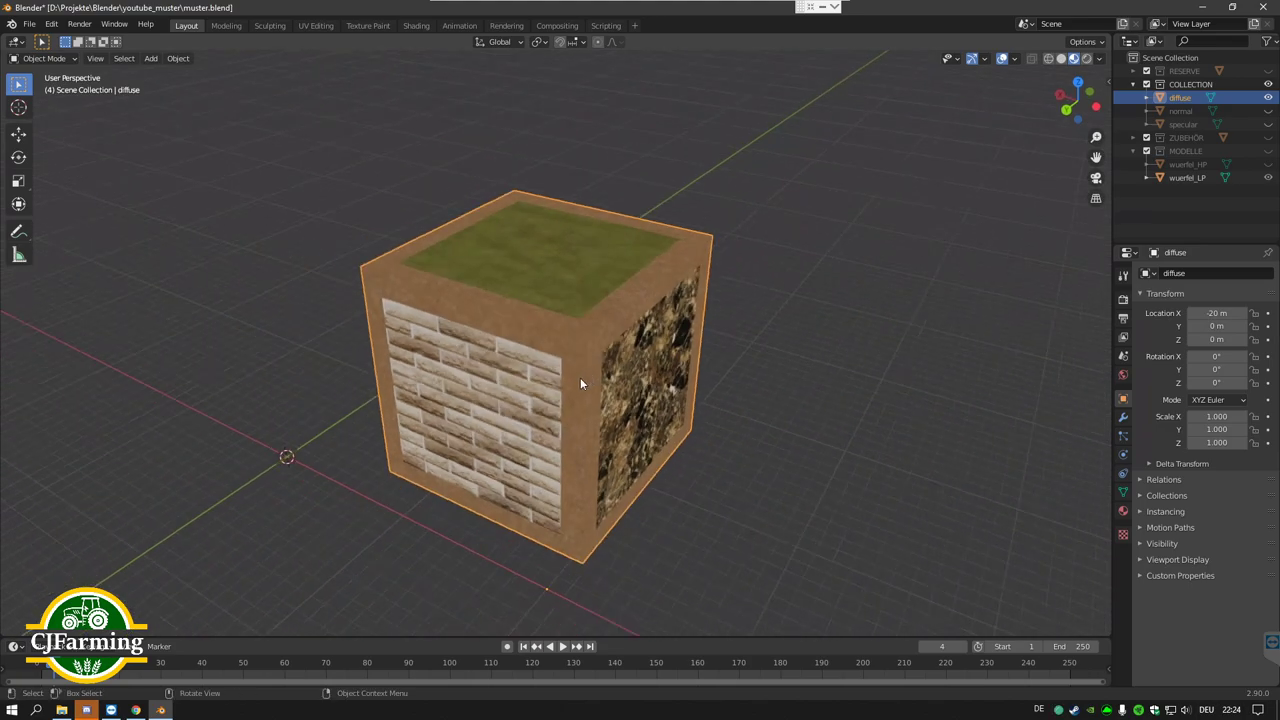
pyautogui.scroll(2, 578, 375)
pyautogui.scroll(2, 490, 362)
pyautogui.scroll(-3, 500, 364)
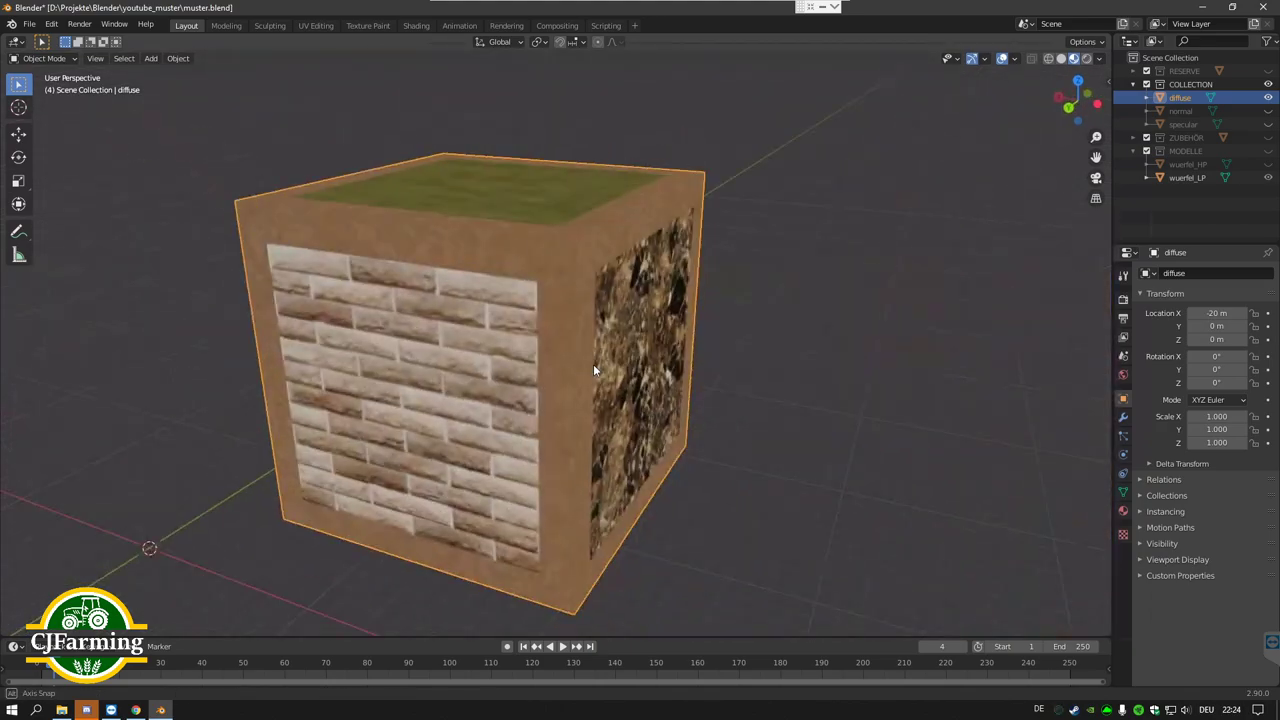
pyautogui.scroll(-3, 560, 367)
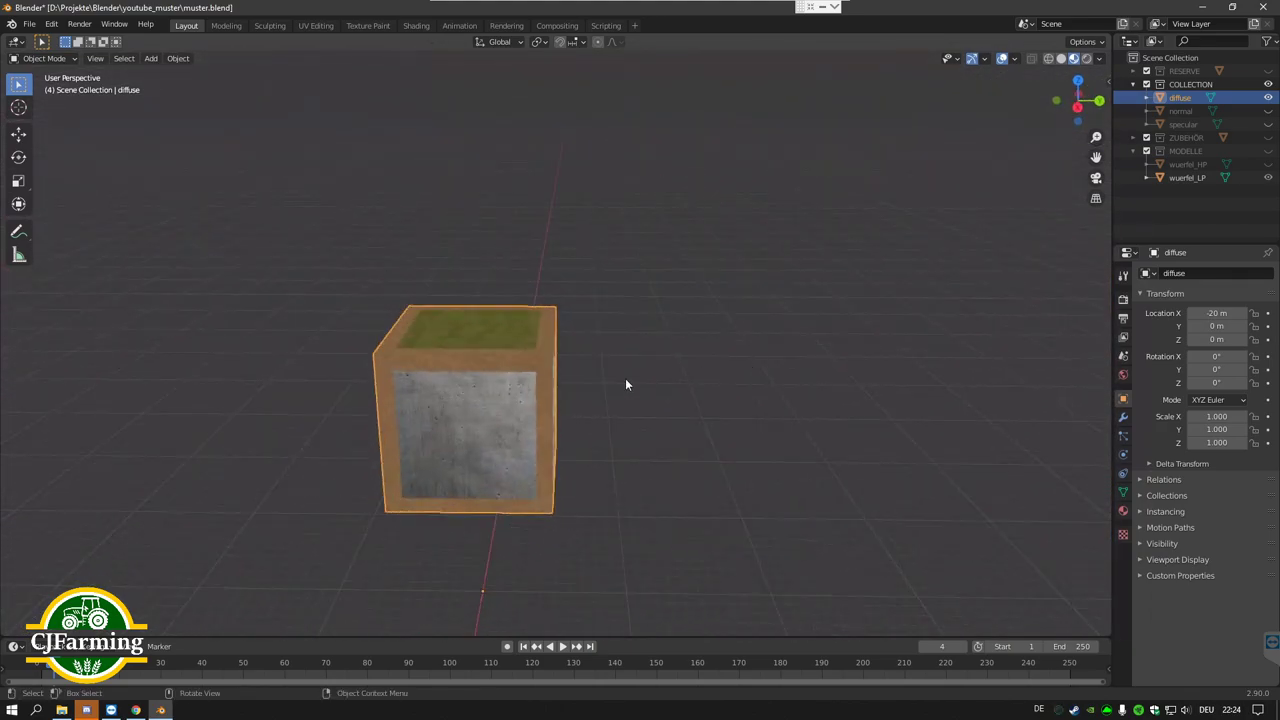
pyautogui.moveTo(555, 365)
pyautogui.mouseDown()
pyautogui.moveTo(474, 380)
pyautogui.moveTo(666, 380)
pyautogui.moveTo(448, 385)
pyautogui.moveTo(348, 369)
pyautogui.moveTo(367, 374)
pyautogui.mouseUp()
pyautogui.moveTo(651, 417); pyautogui.dragTo(634, 402)
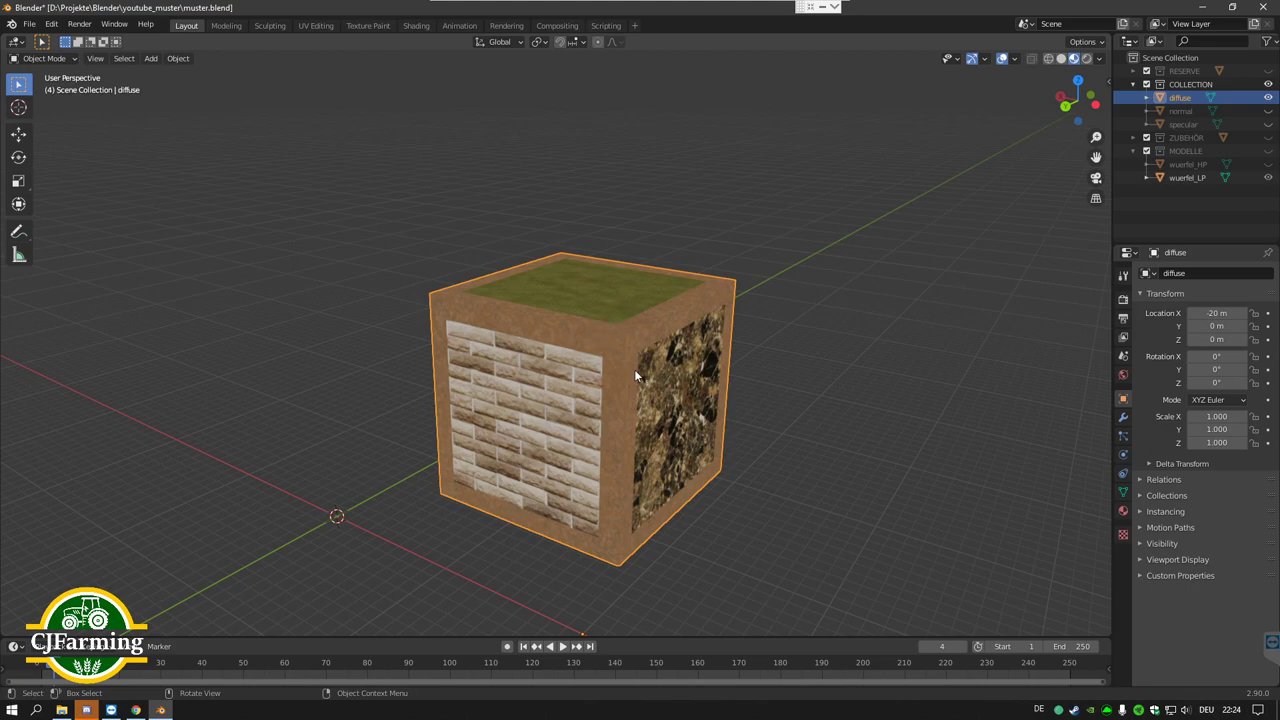
pyautogui.scroll(4, 648, 345)
pyautogui.scroll(-3, 613, 369)
pyautogui.scroll(1, 613, 369)
pyautogui.scroll(4, 613, 369)
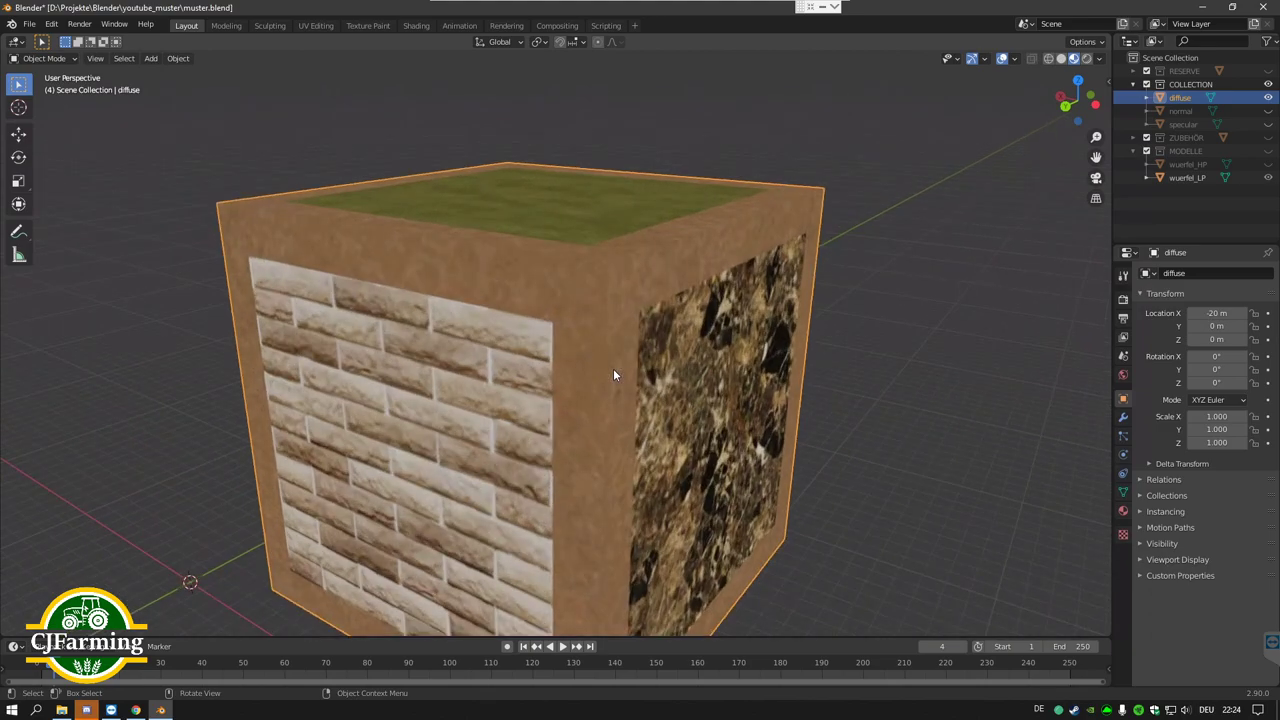
pyautogui.scroll(-1, 606, 376)
pyautogui.scroll(-1, 606, 374)
pyautogui.moveTo(606, 374); pyautogui.dragTo(478, 371)
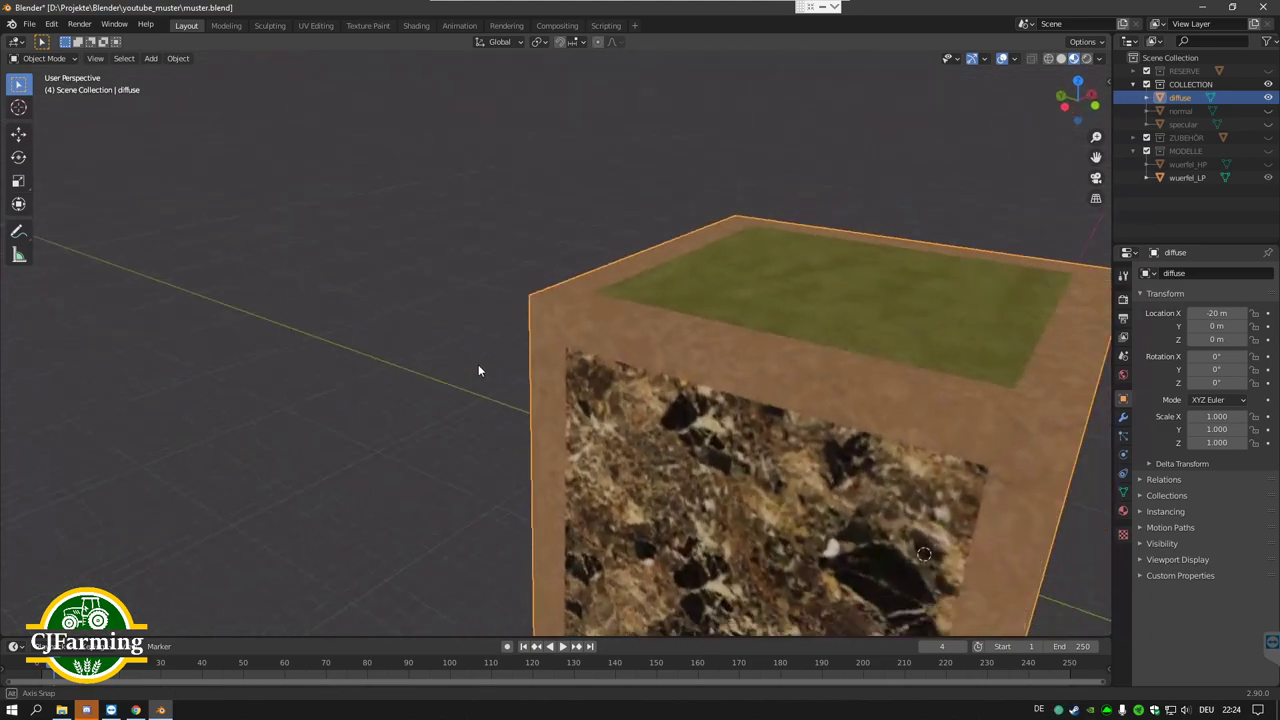
pyautogui.scroll(-3, 596, 359)
pyautogui.moveTo(596, 359)
pyautogui.mouseDown()
pyautogui.moveTo(726, 357)
pyautogui.moveTo(537, 370)
pyautogui.moveTo(646, 373)
pyautogui.mouseUp()
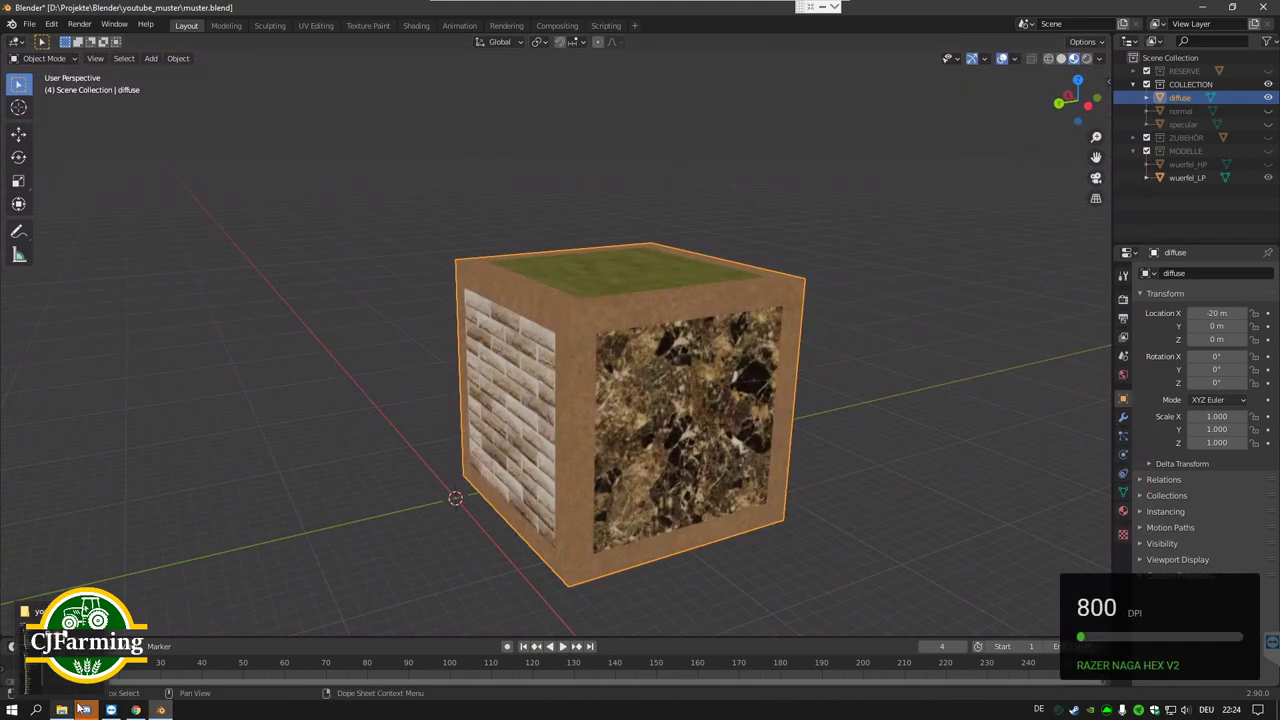
pyautogui.scroll(-3, 690, 390)
pyautogui.moveTo(698, 404); pyautogui.dragTo(705, 381)
pyautogui.scroll(3, 705, 381)
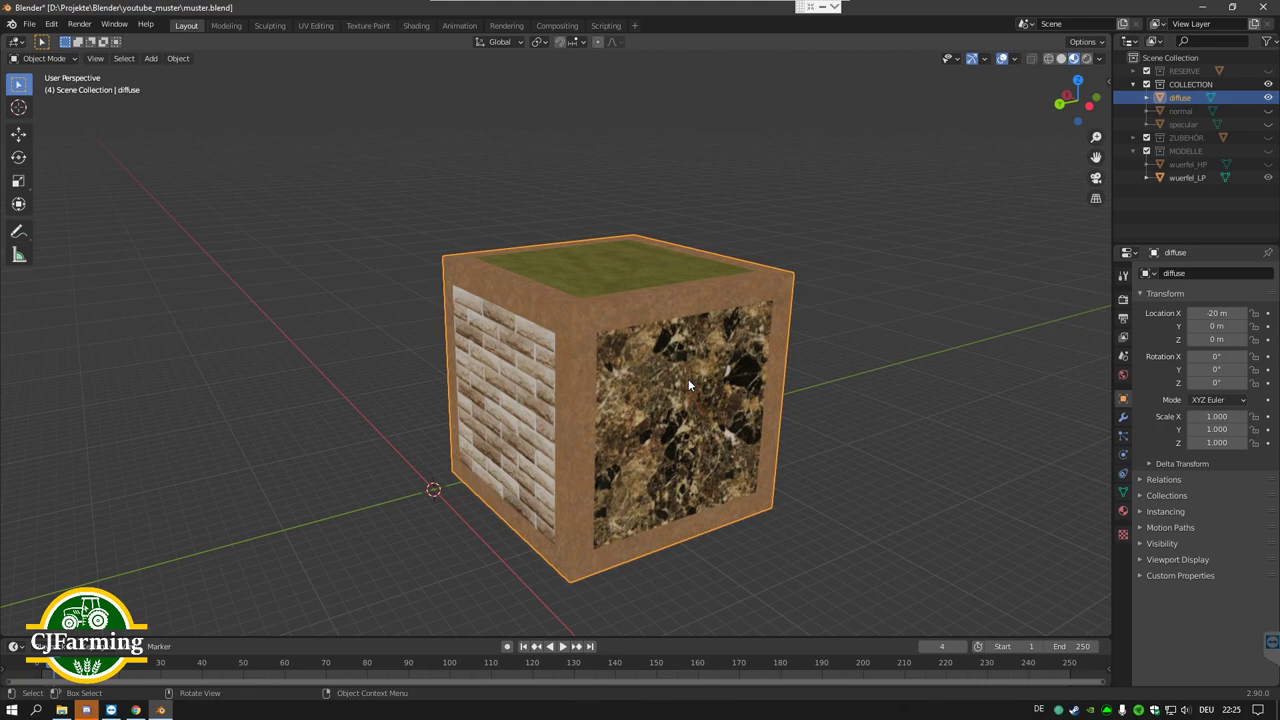
pyautogui.moveTo(688, 379)
pyautogui.mouseDown()
pyautogui.moveTo(718, 366)
pyautogui.moveTo(691, 364)
pyautogui.mouseUp()
pyautogui.moveTo(592, 343)
pyautogui.mouseDown()
pyautogui.moveTo(611, 358)
pyautogui.moveTo(604, 339)
pyautogui.moveTo(425, 349)
pyautogui.moveTo(384, 328)
pyautogui.mouseUp()
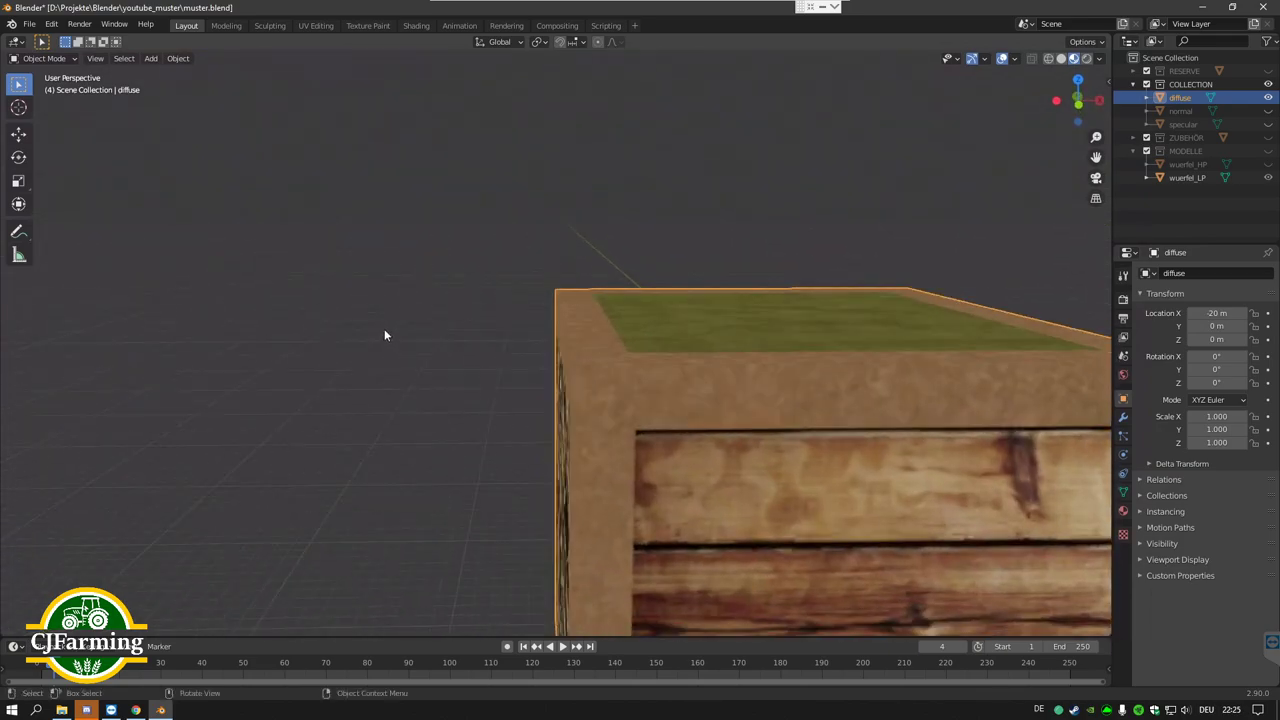
pyautogui.scroll(-5, 742, 395)
pyautogui.moveTo(742, 395)
pyautogui.mouseDown()
pyautogui.moveTo(668, 393)
pyautogui.moveTo(926, 415)
pyautogui.moveTo(866, 392)
pyautogui.mouseUp()
pyautogui.scroll(2, 660, 368)
pyautogui.moveTo(660, 368); pyautogui.dragTo(666, 376)
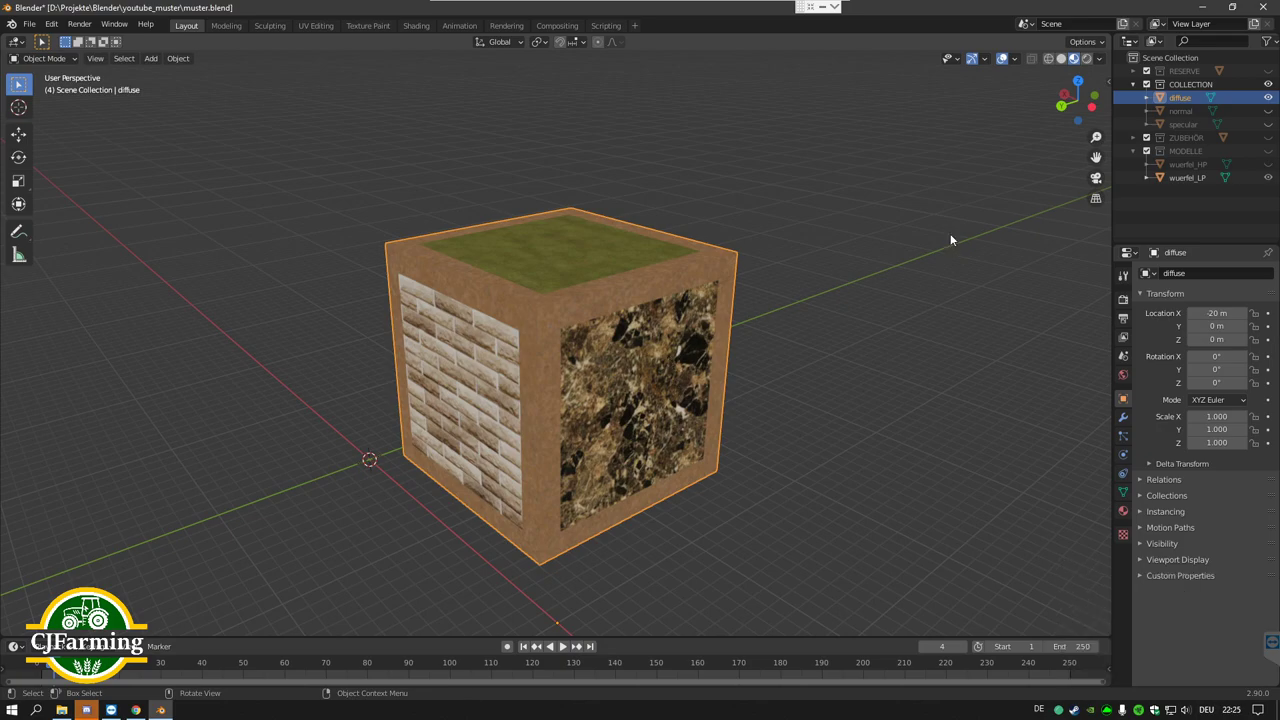
pyautogui.scroll(2, 678, 328)
pyautogui.moveTo(678, 328); pyautogui.dragTo(617, 331)
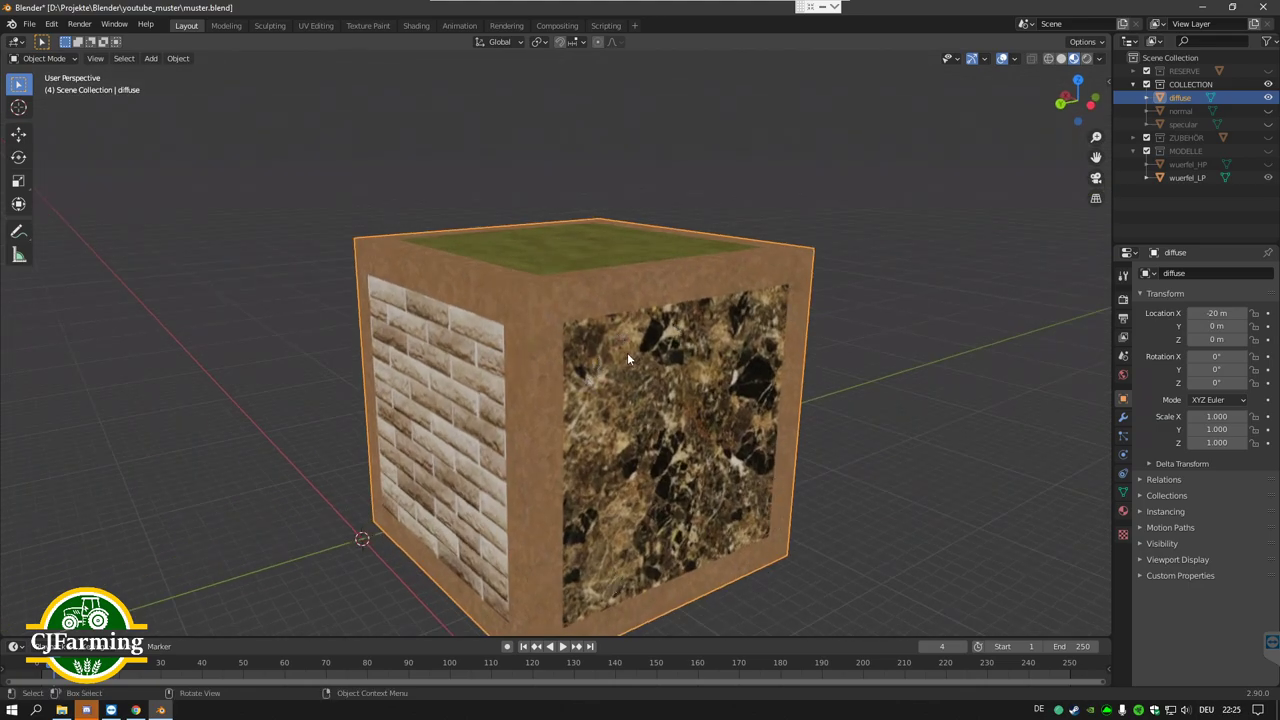
pyautogui.moveTo(618, 384)
pyautogui.mouseDown()
pyautogui.moveTo(687, 375)
pyautogui.moveTo(517, 396)
pyautogui.moveTo(642, 383)
pyautogui.moveTo(605, 398)
pyautogui.moveTo(412, 411)
pyautogui.mouseUp()
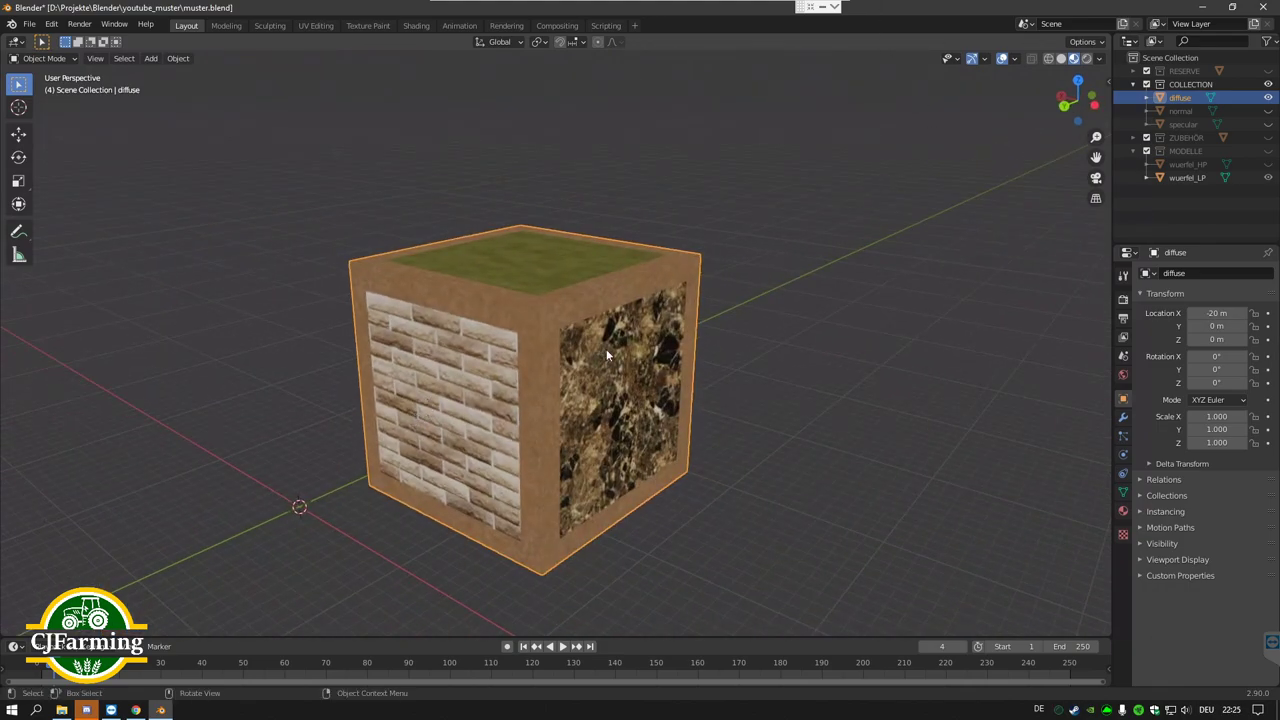
# Step: Minimize Blender and Alt+Tab to the running Farming Simulator 19
pyautogui.click(1200, 8)
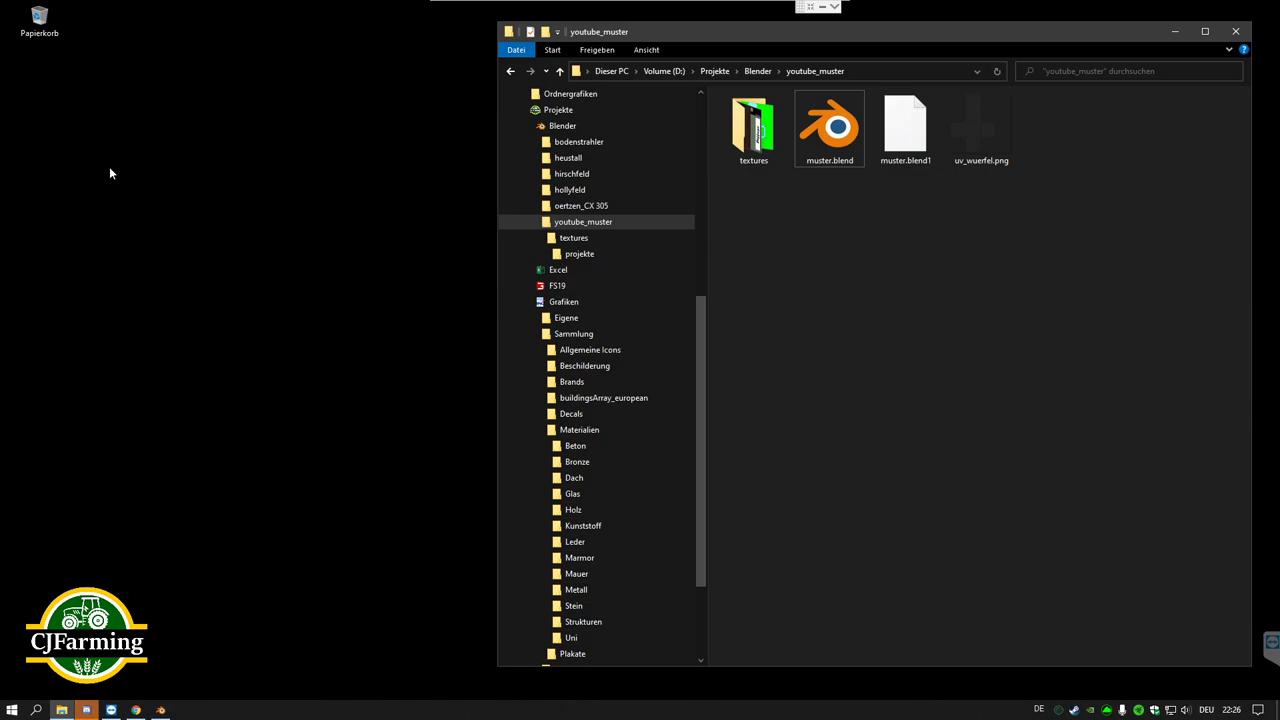
pyautogui.hotkey('alt', 'Tab')
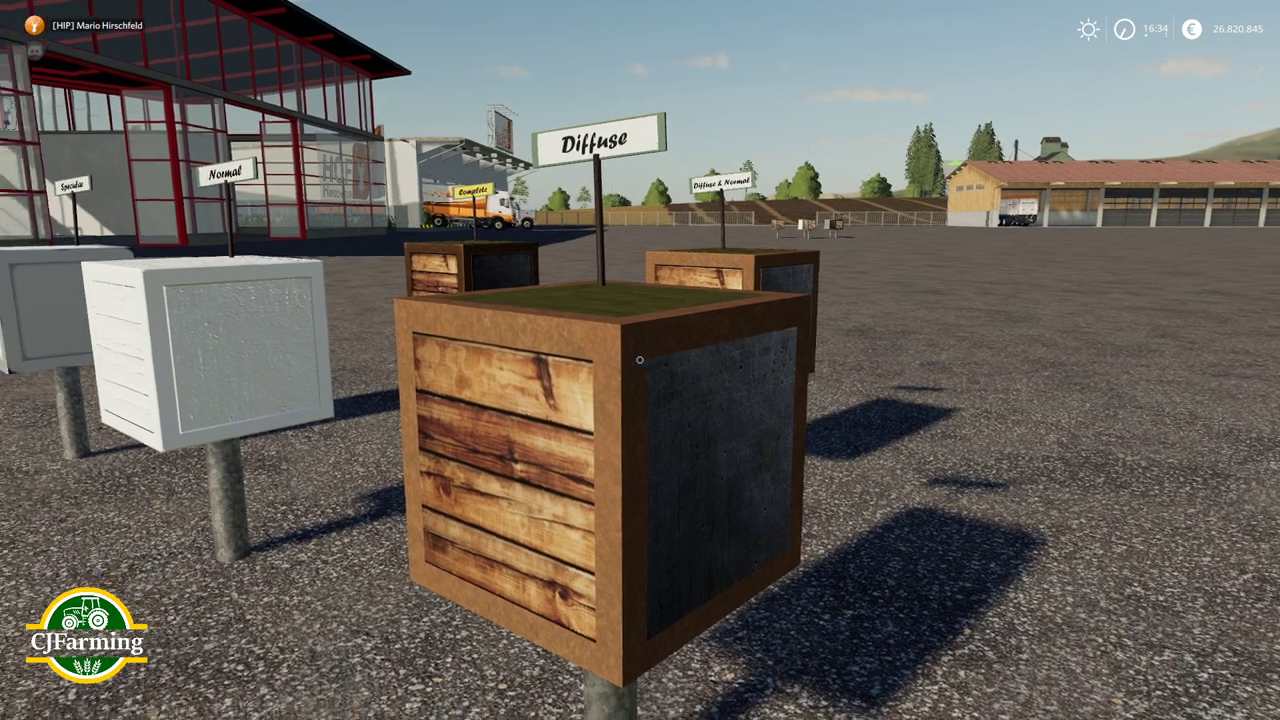
pyautogui.press('w')
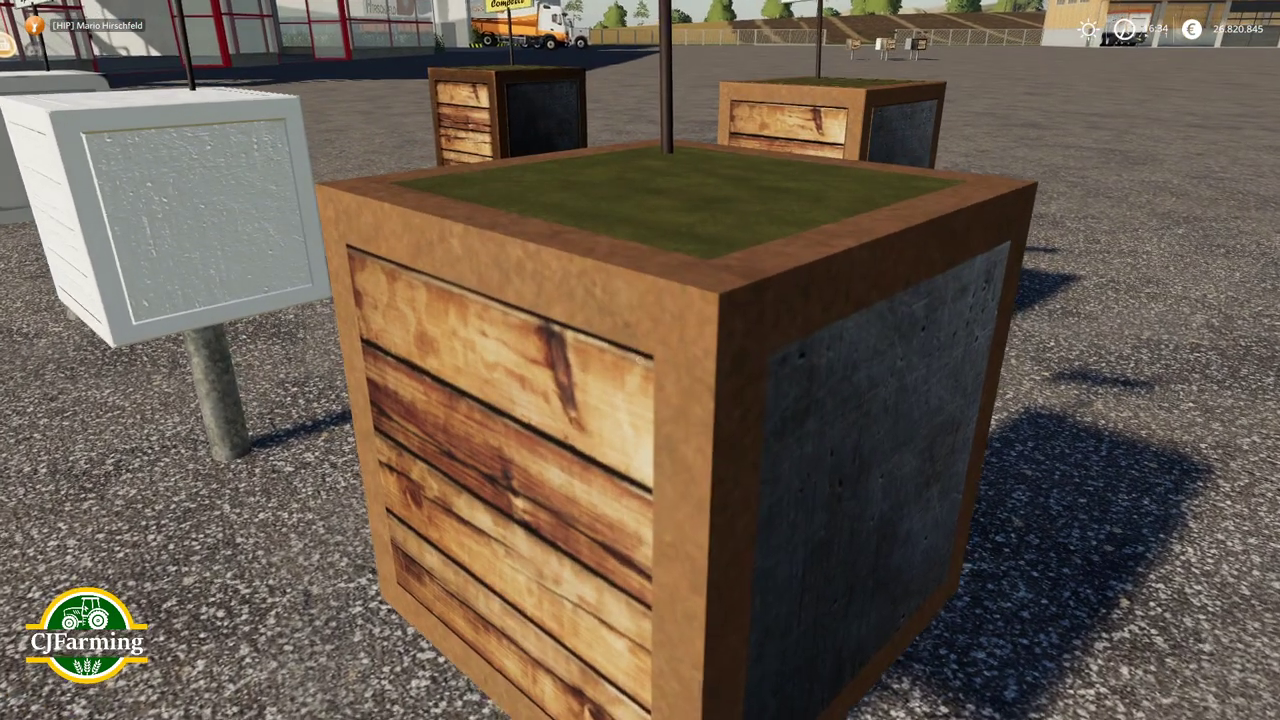
pyautogui.press('s')
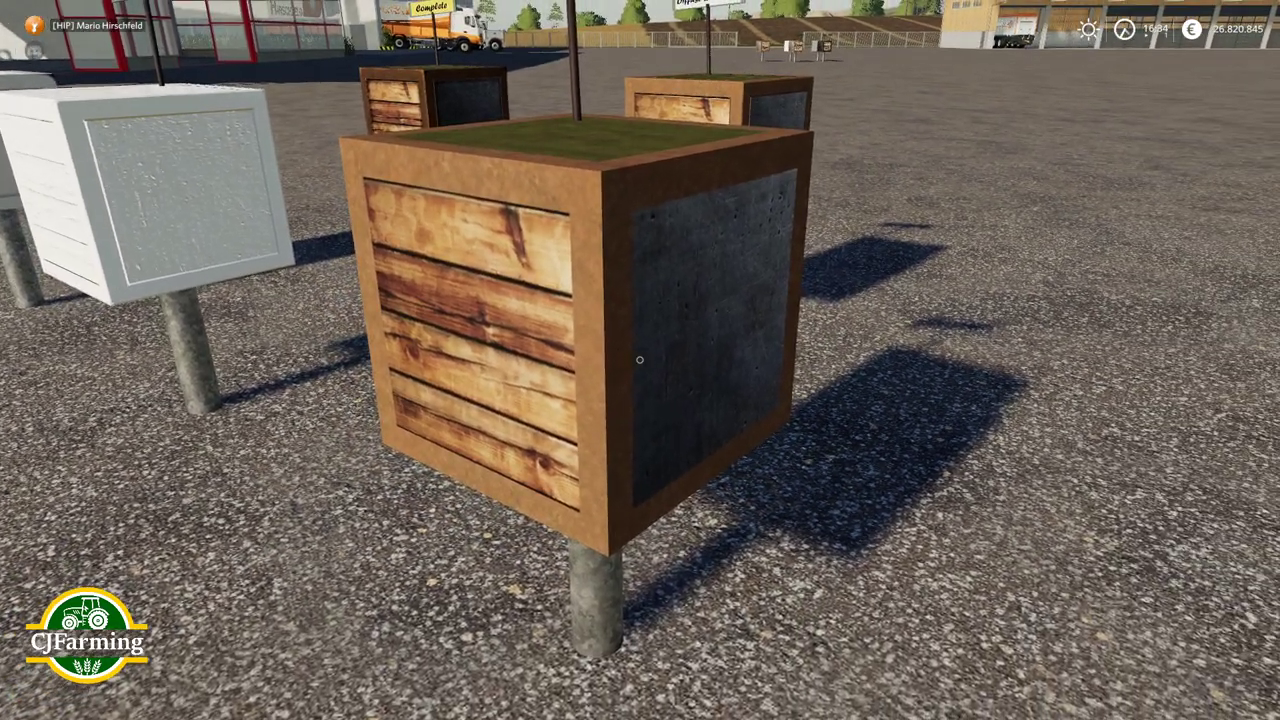
pyautogui.press('a')
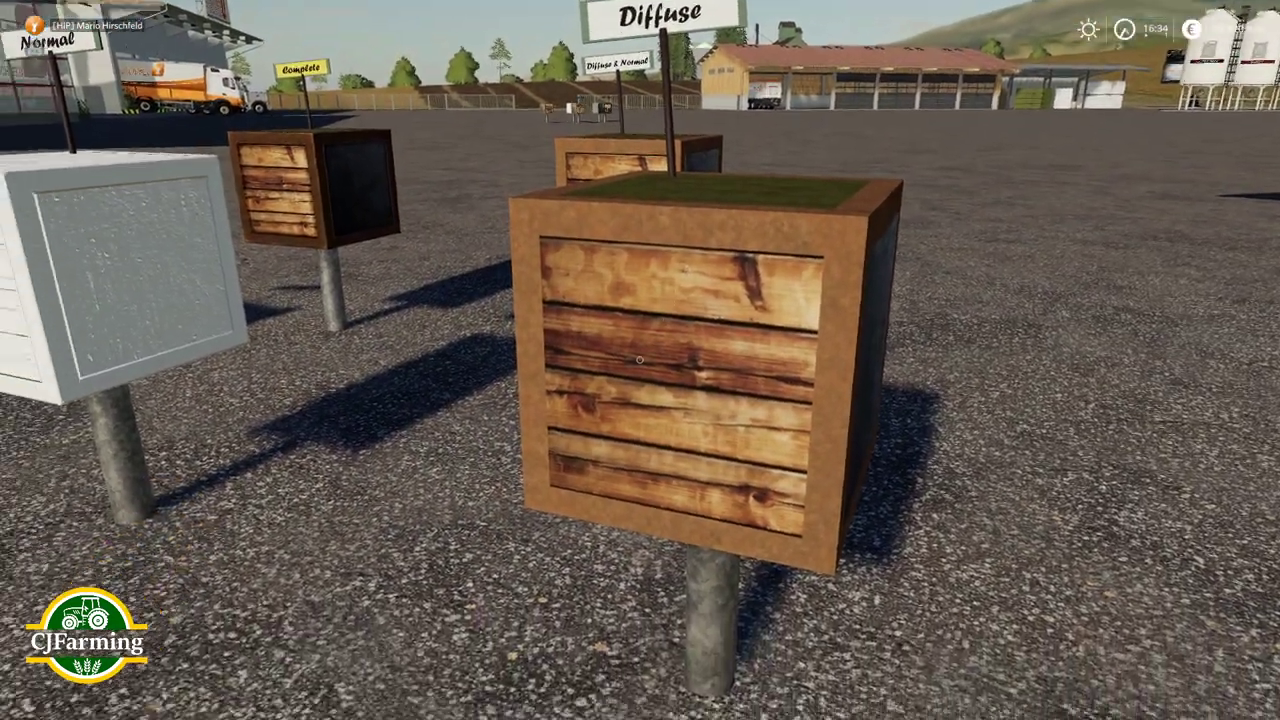
pyautogui.press('a')
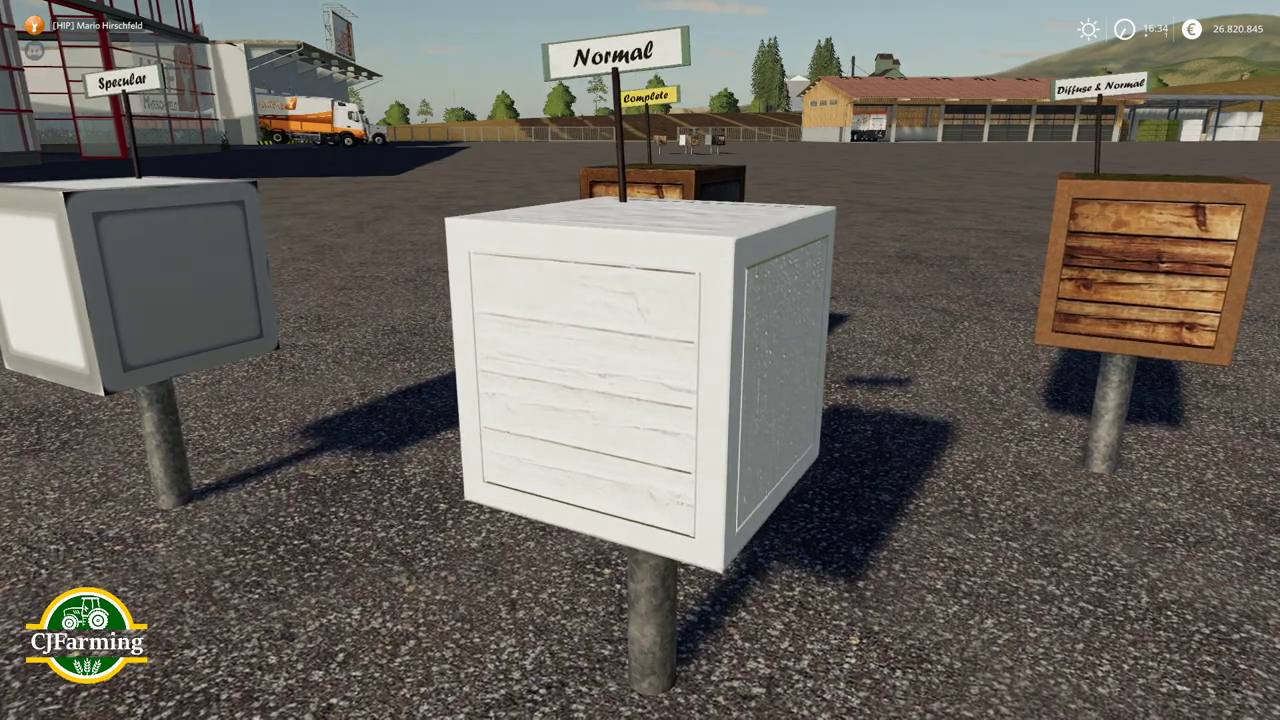
pyautogui.press('w')
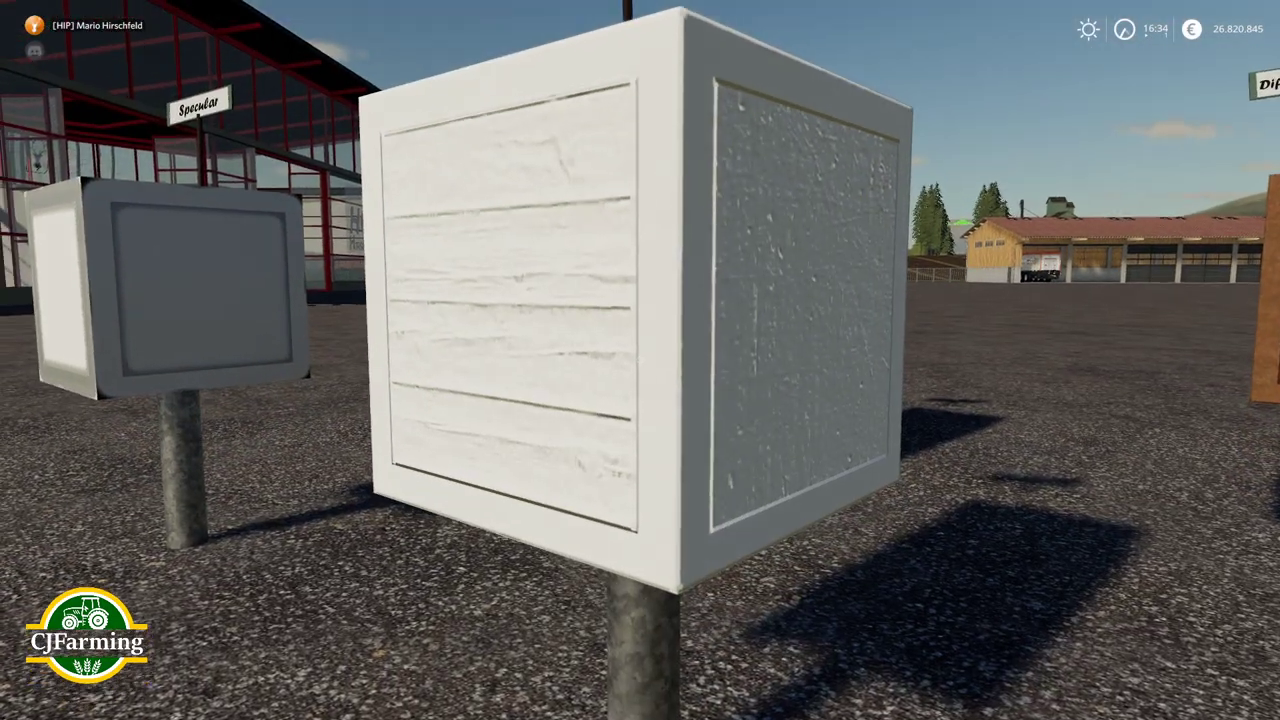
pyautogui.press('a')
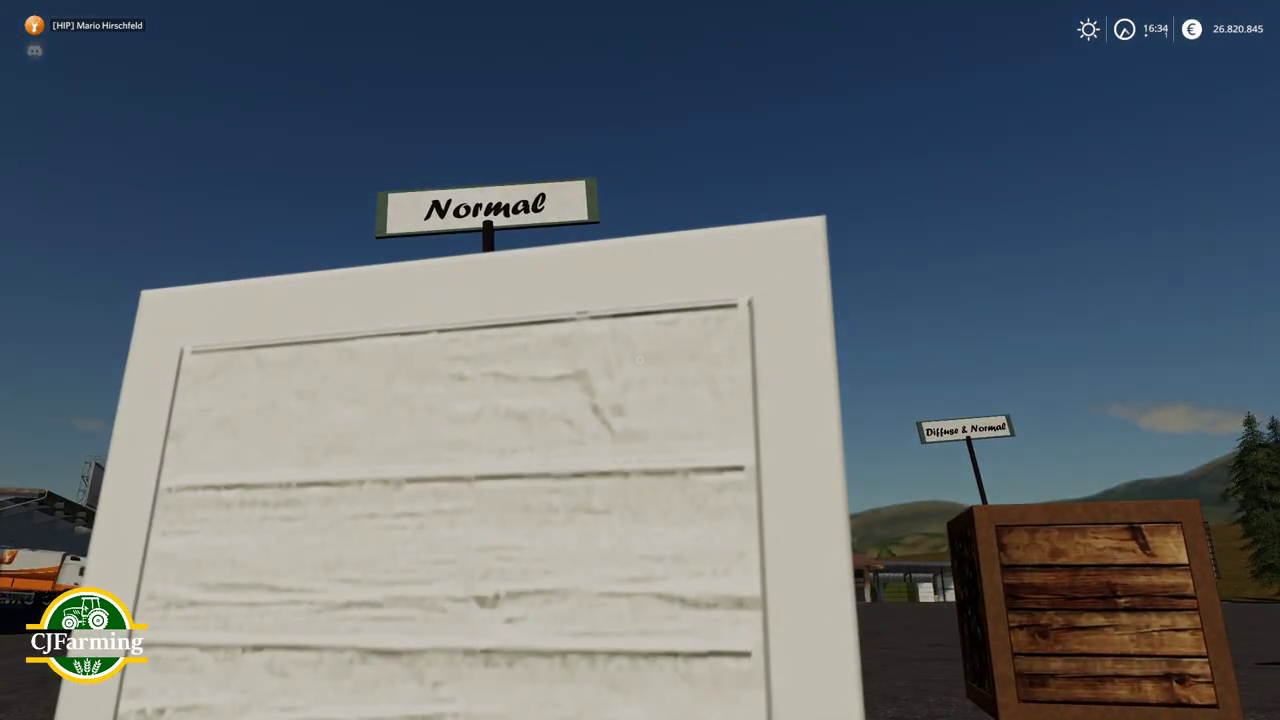
pyautogui.press('d')
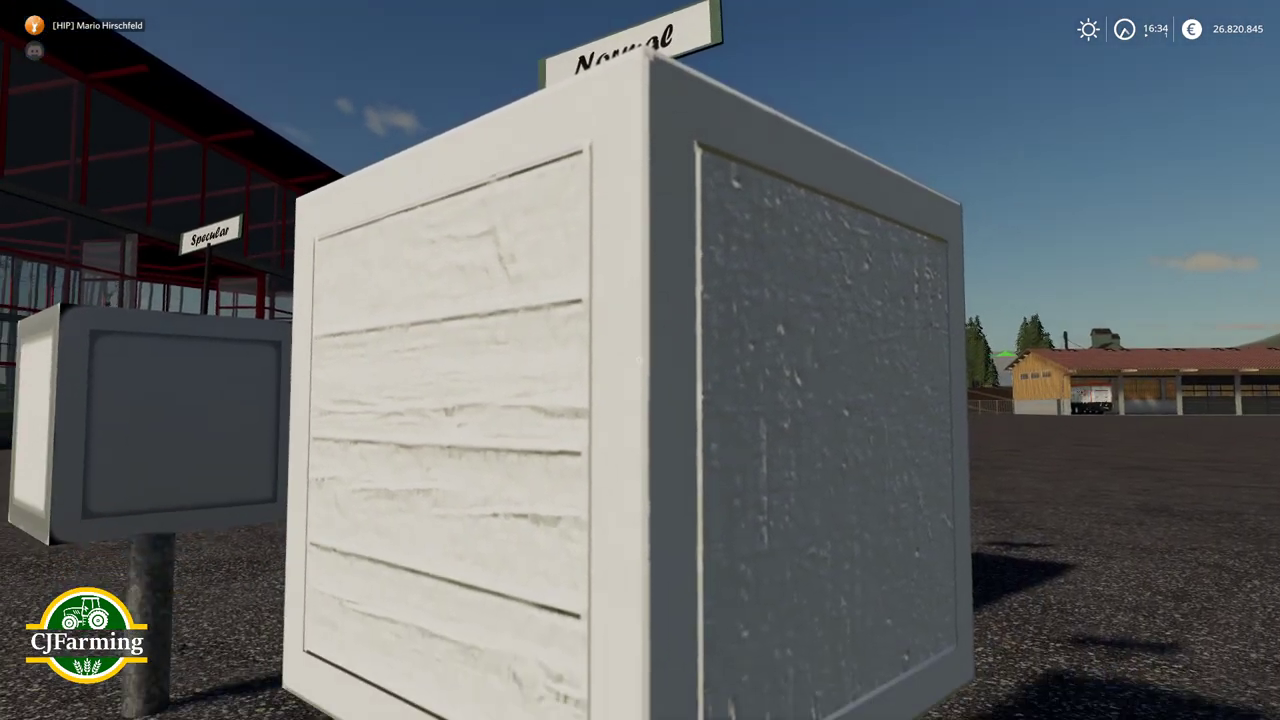
pyautogui.press('s')
pyautogui.press('w')
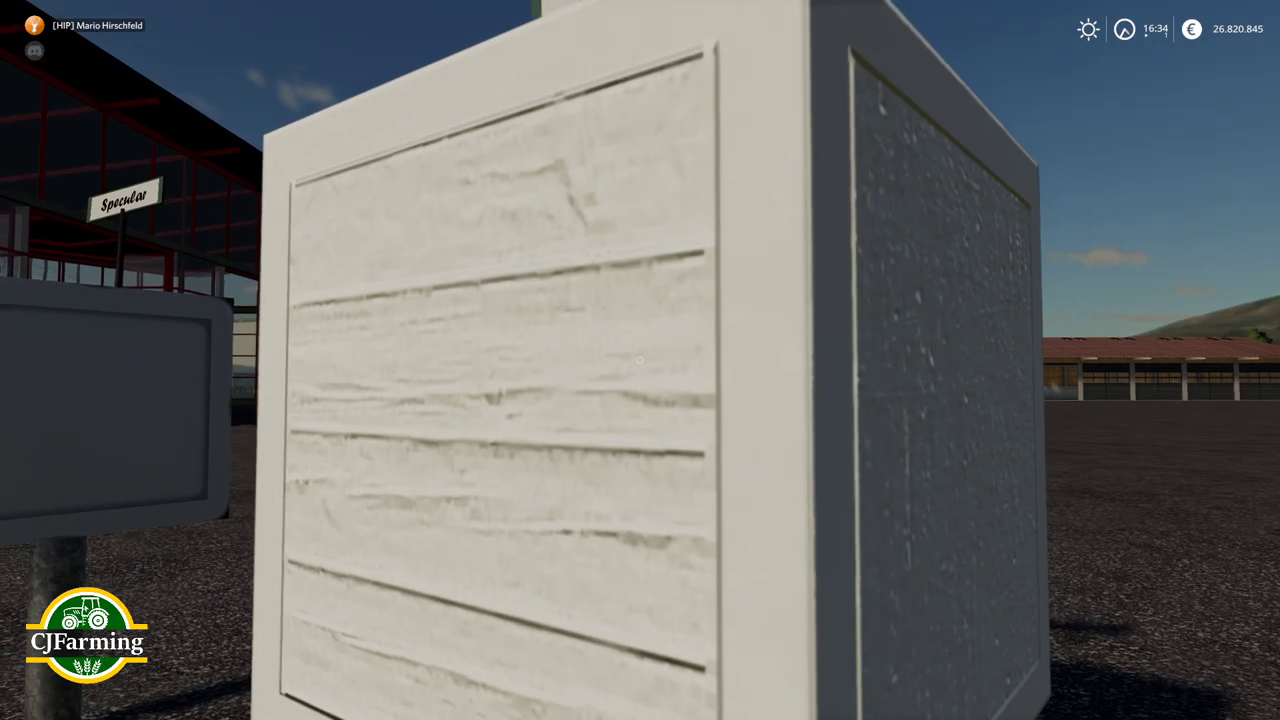
pyautogui.press('d')
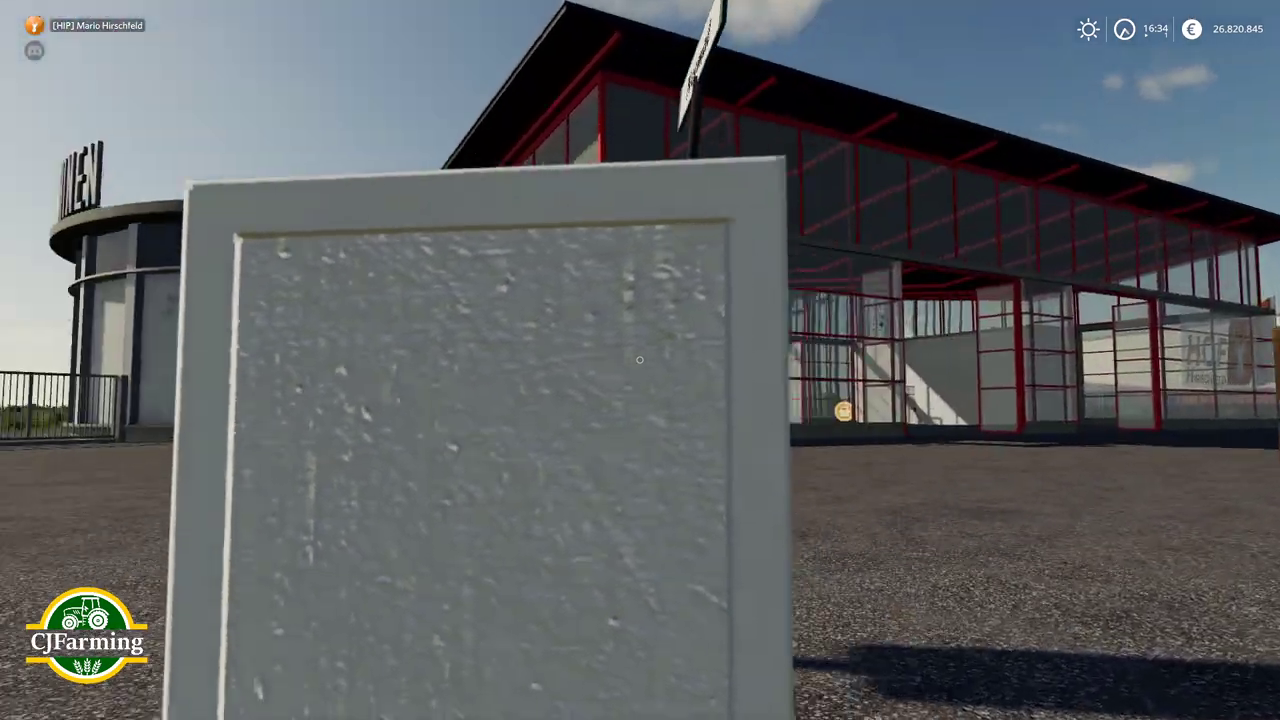
pyautogui.press('s')
pyautogui.press('a')
pyautogui.press('w')
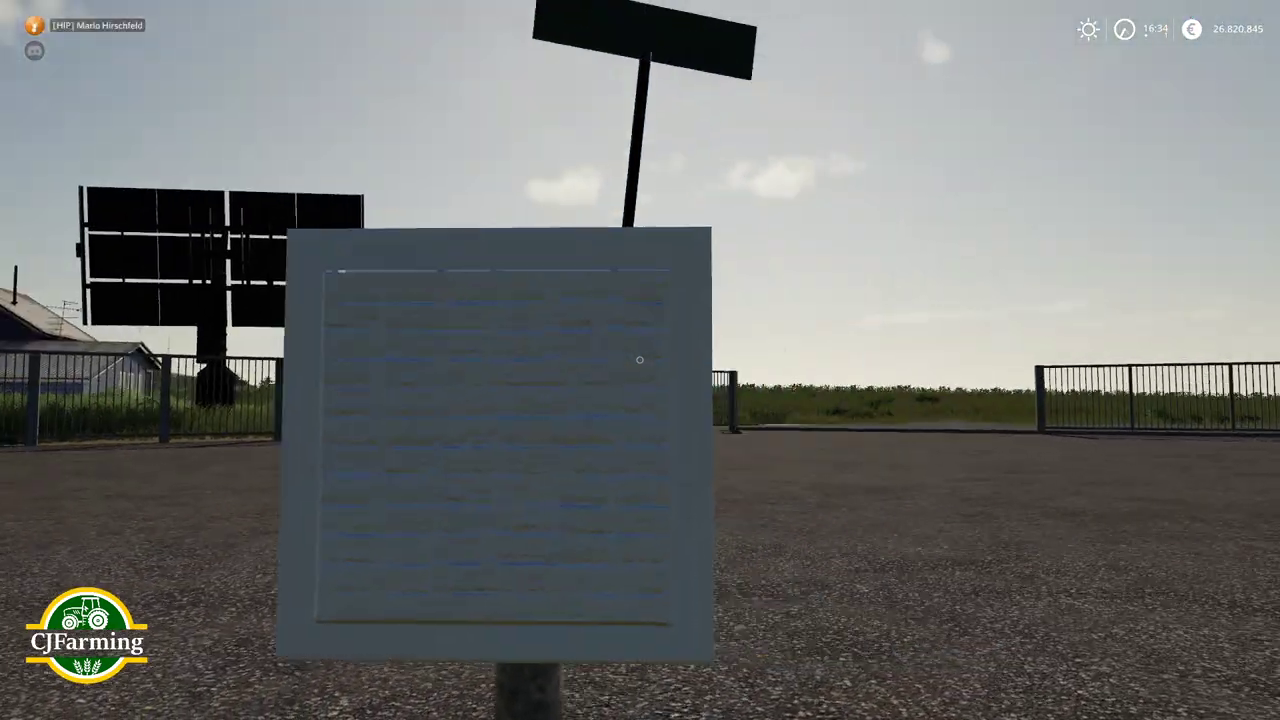
pyautogui.press('s')
pyautogui.press('d')
pyautogui.press('w')
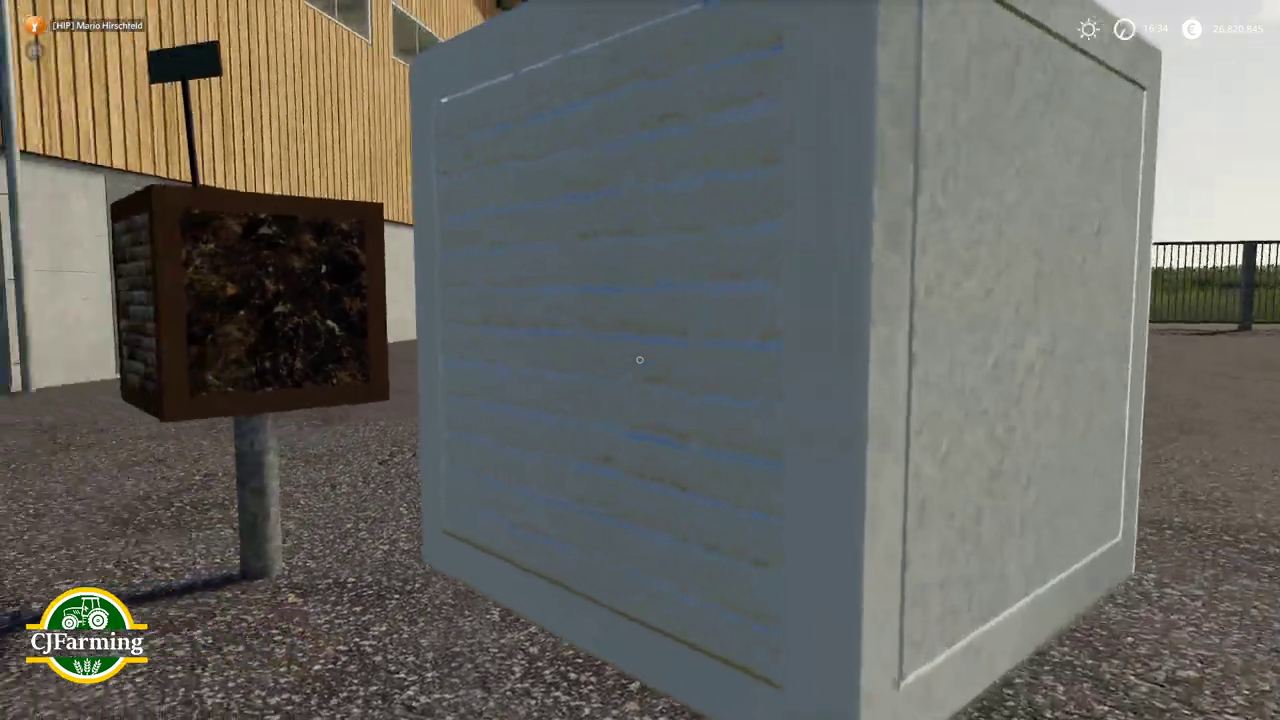
pyautogui.press('s')
pyautogui.press('d')
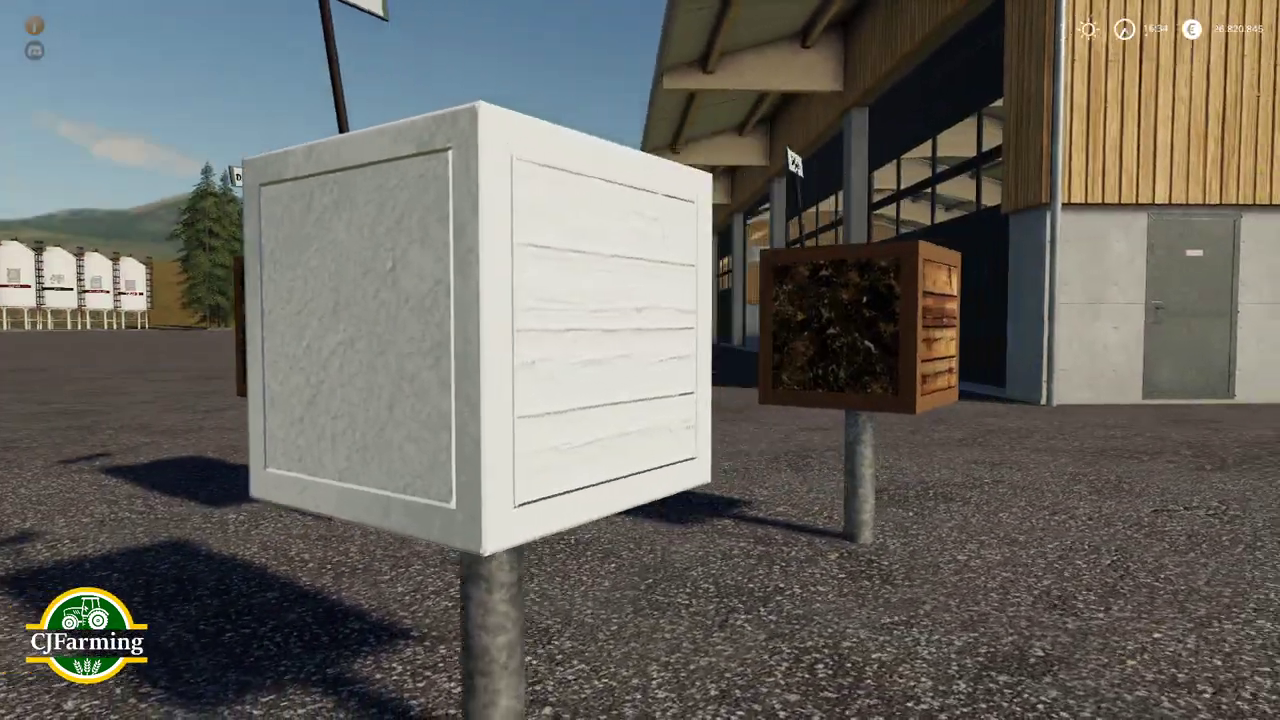
pyautogui.press('s')
pyautogui.press('d')
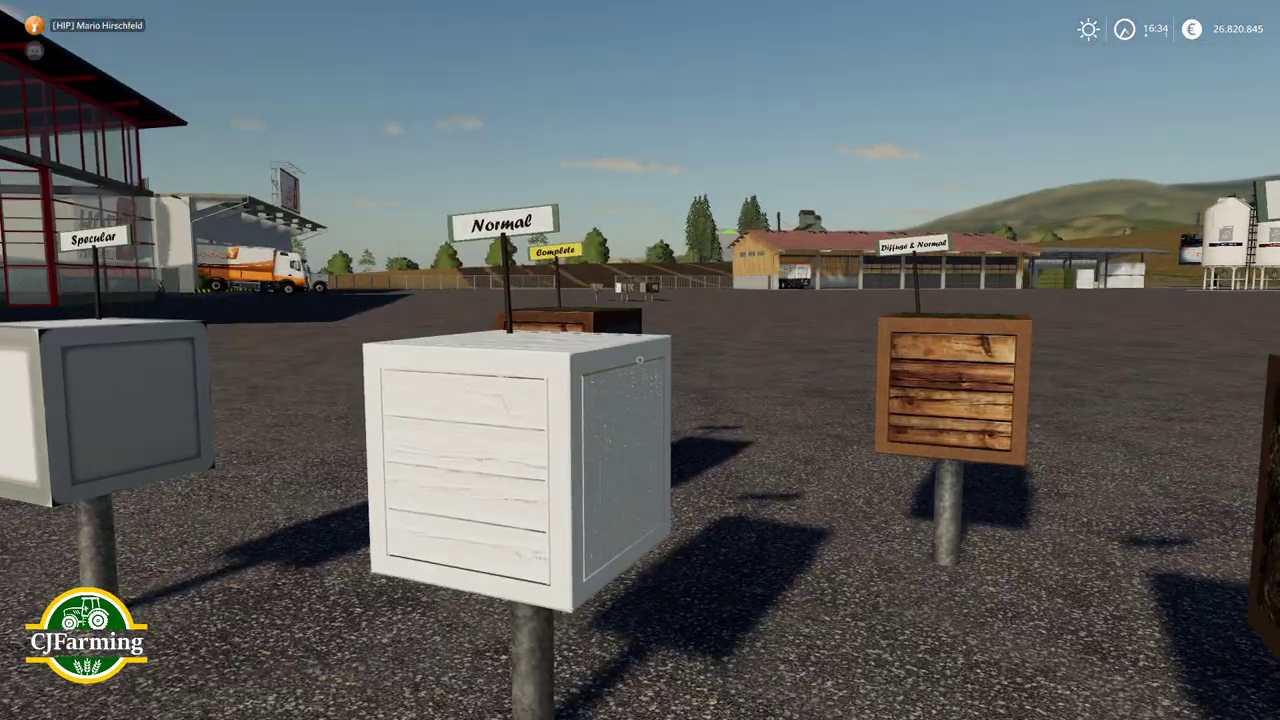
pyautogui.press('a')
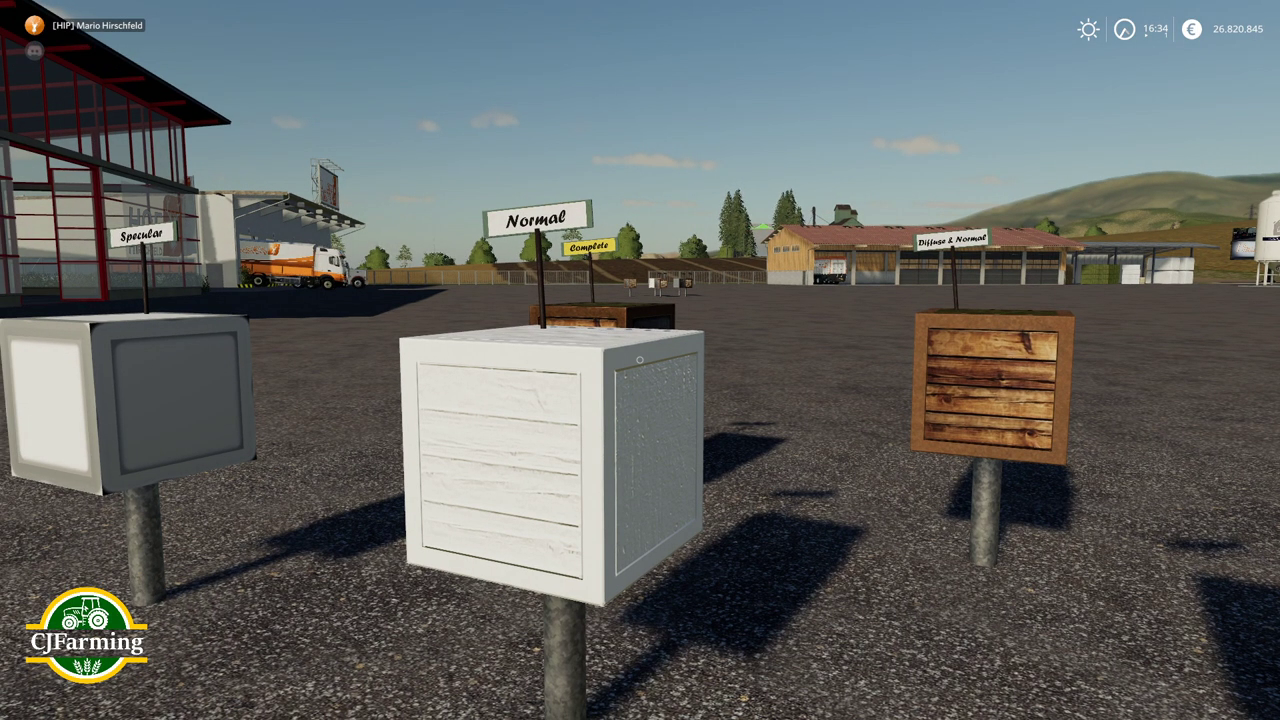